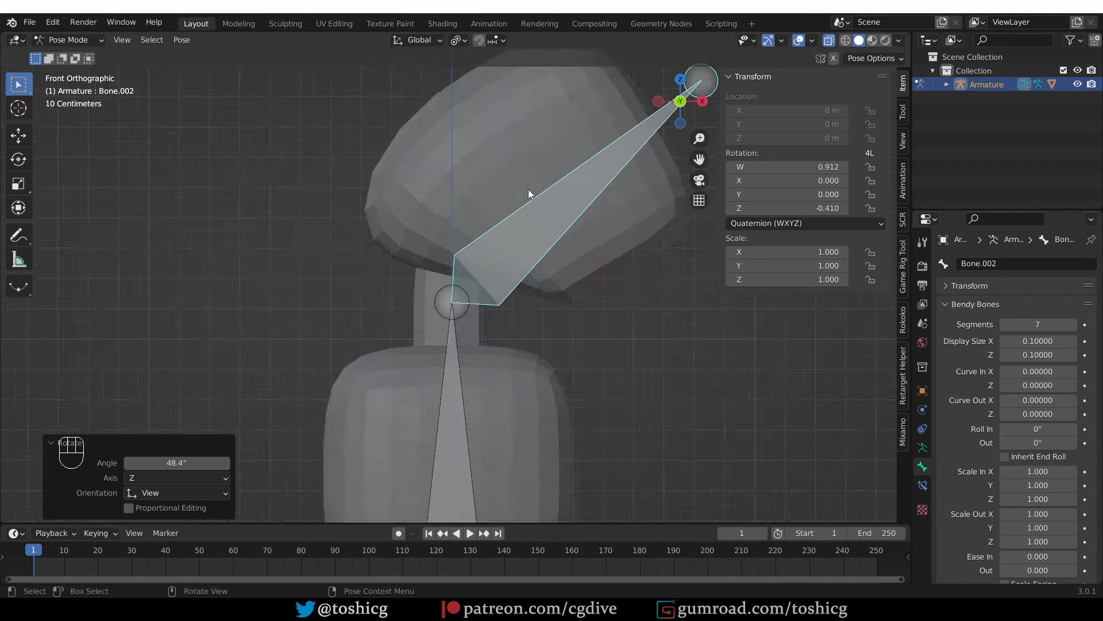
Select the middle bone and set the armature's viewport display to B-Bone
scroll(403, 182, down, 3)
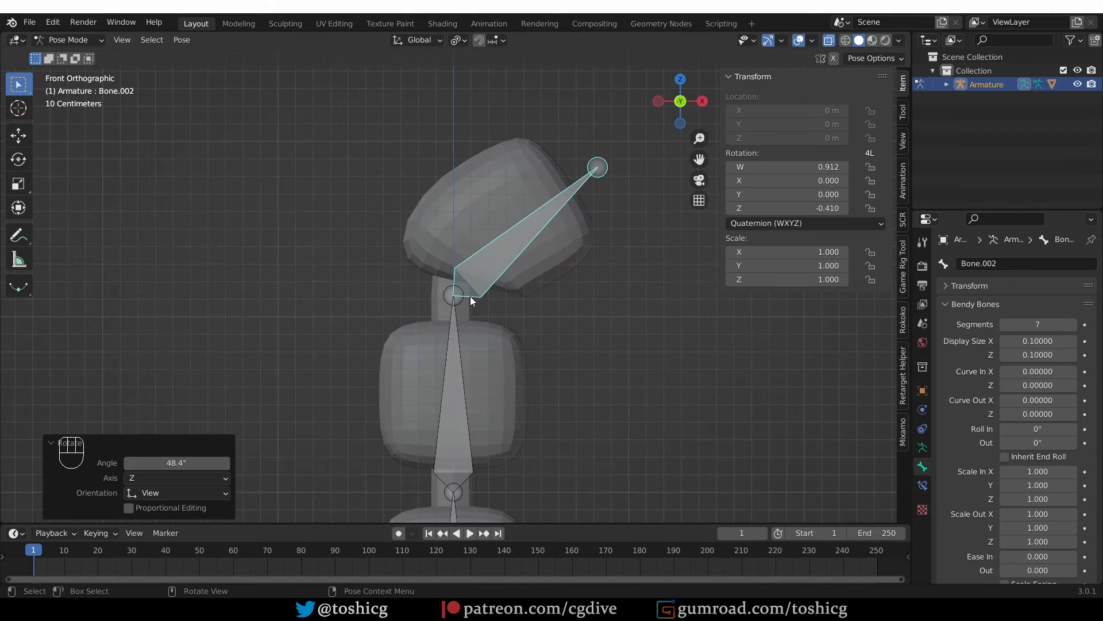
click(457, 374)
scroll(454, 293, down, 3)
click(922, 447)
click(1038, 481)
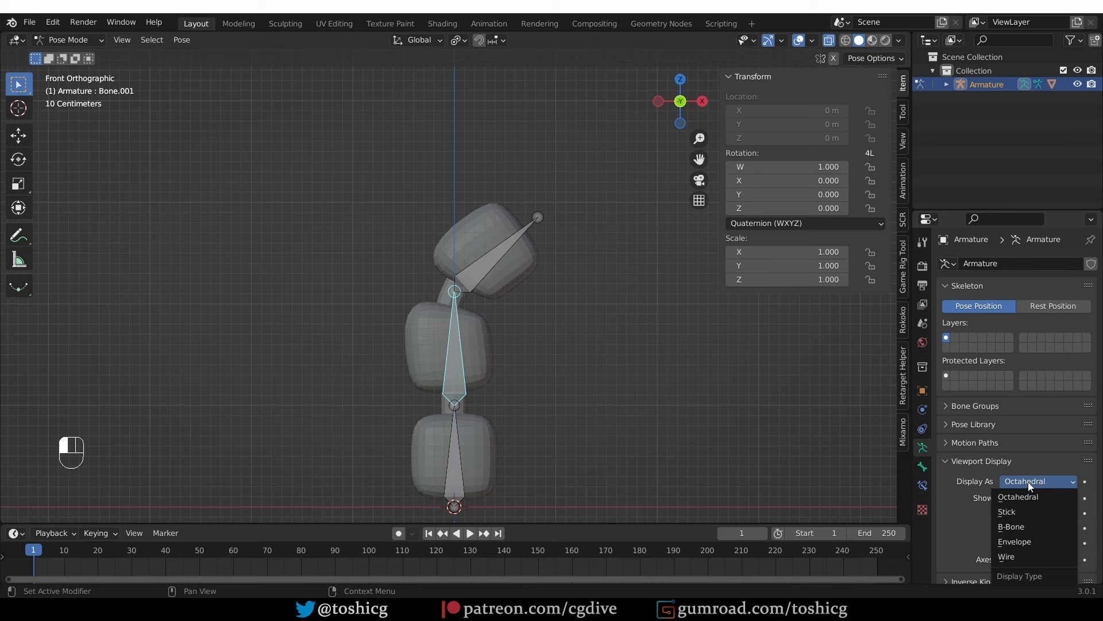
click(1011, 527)
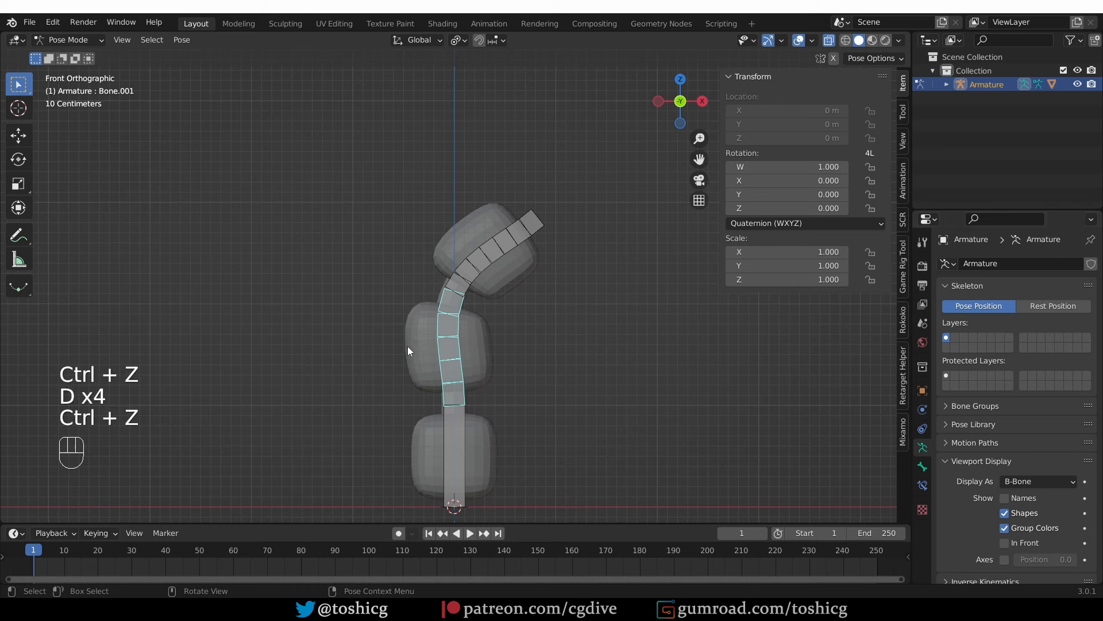
Annotate a freehand curve along the outer side of the bend, from the middle block up to the top block
key(d)
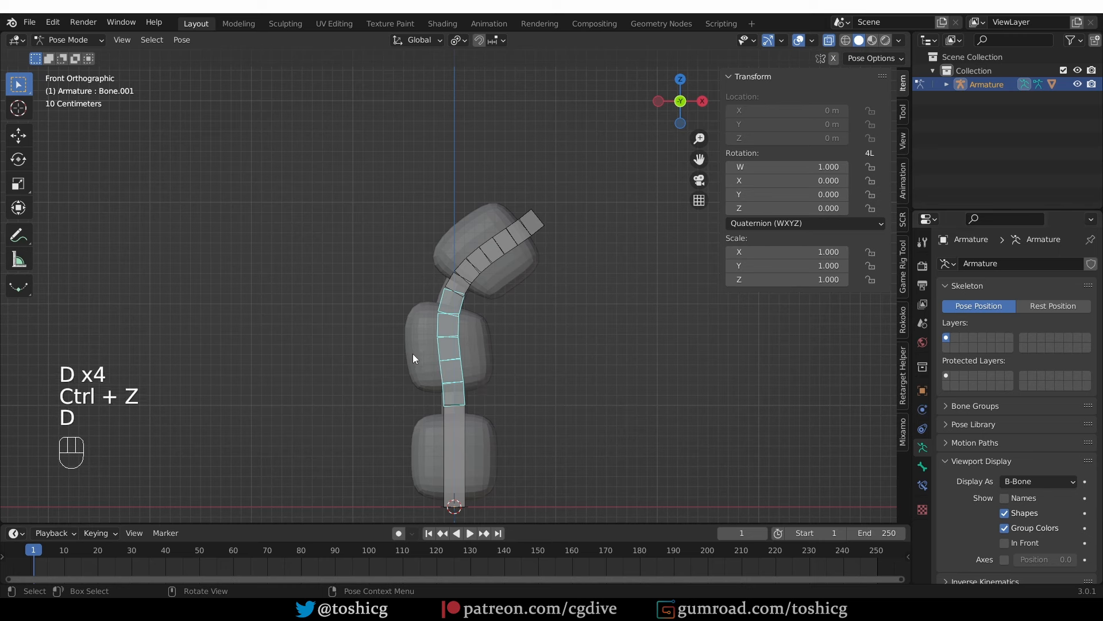
key(d)
mouse_move(414, 353)
mouse_down()
mouse_move(418, 275)
mouse_move(483, 205)
mouse_up()
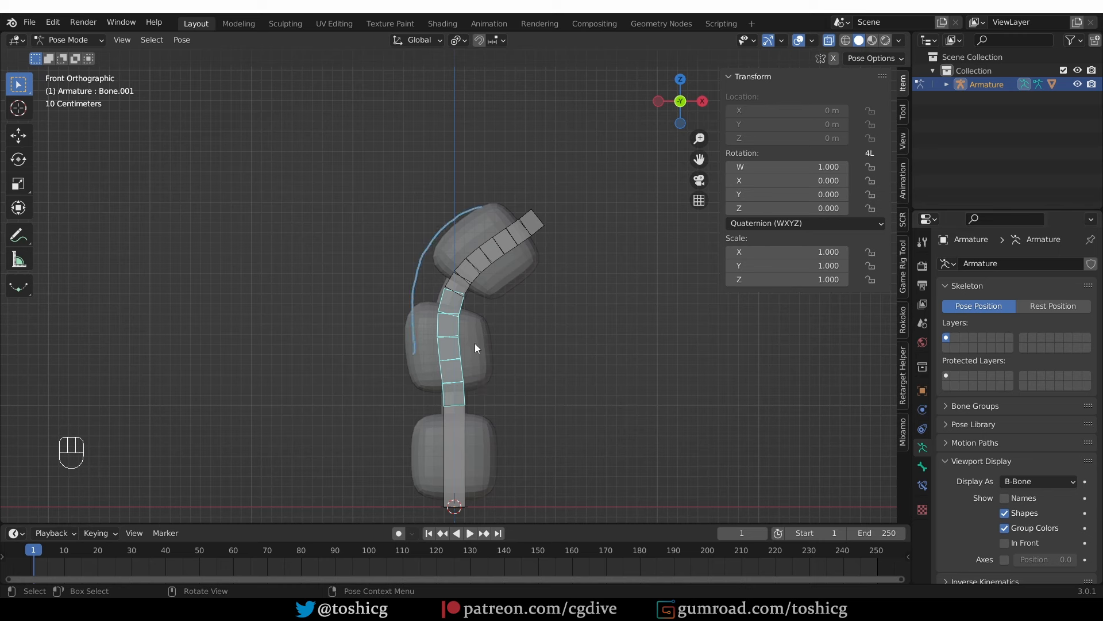
Set the bendy bone segments to 1 so the bones no longer bend, and select the top bone
click(923, 466)
drag(1062, 323, 1028, 324)
click(525, 229)
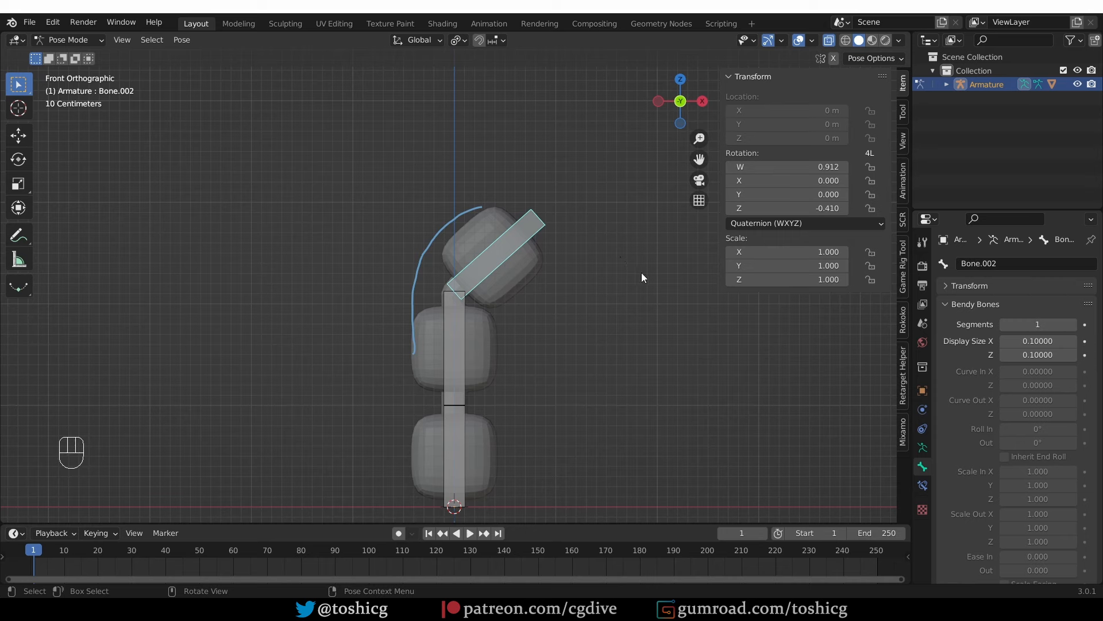
Edit the cube mesh, select a vertex on its top block, and remove that vertex's zero weight for Bone
key(Tab)
click(465, 239)
key(Tab)
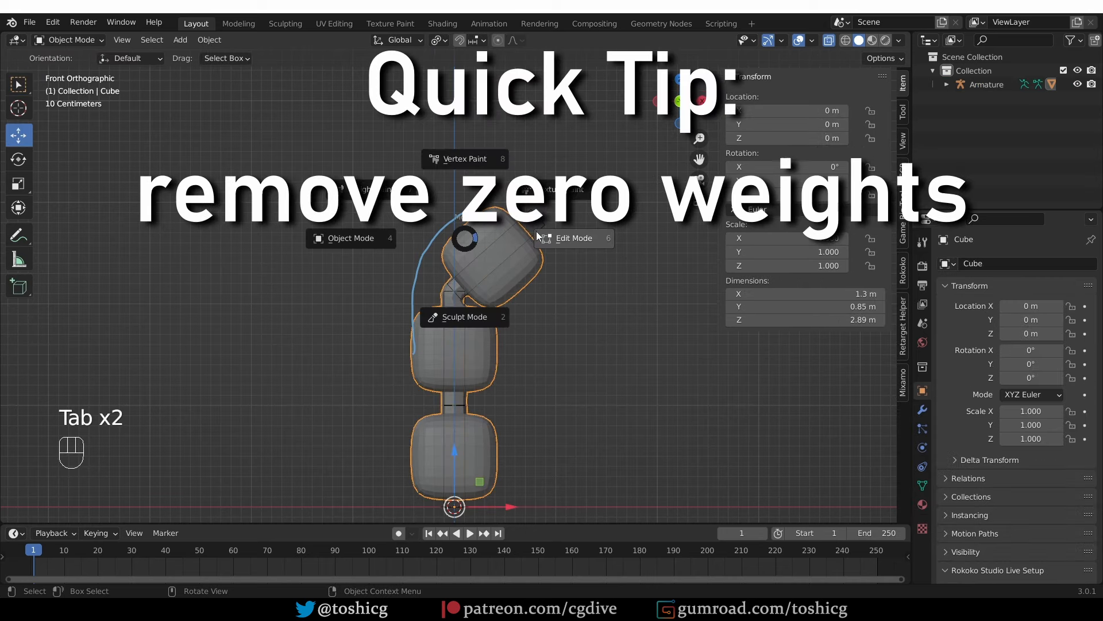
click(581, 246)
click(475, 251)
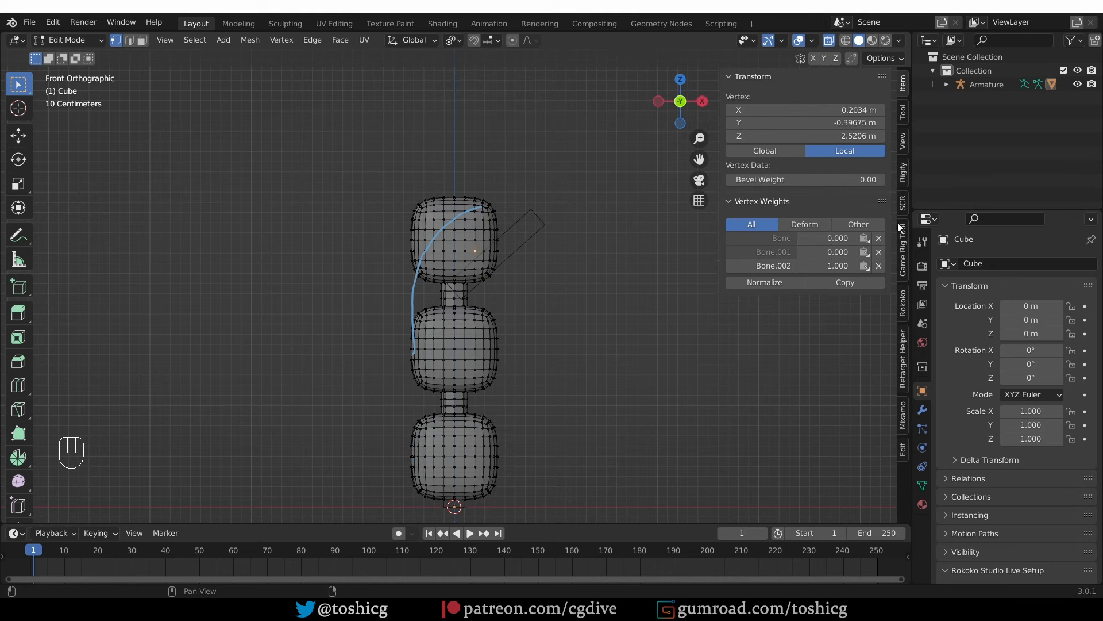
click(878, 239)
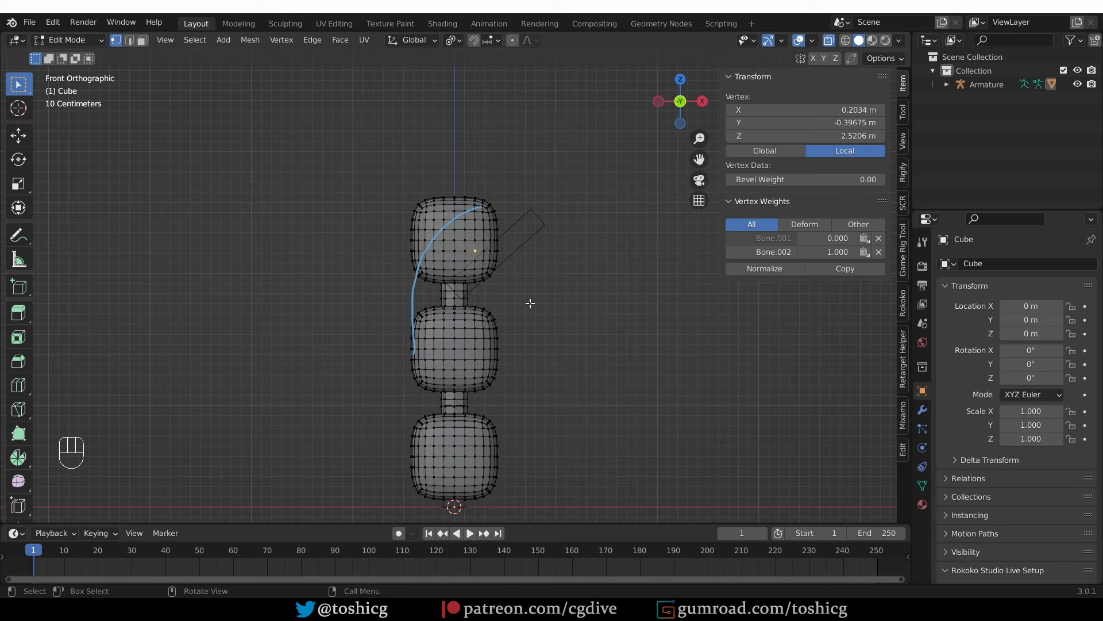
Clean the mesh's vertex group weights in Weight Paint mode for All Groups with Keep Single enabled
key(Tab)
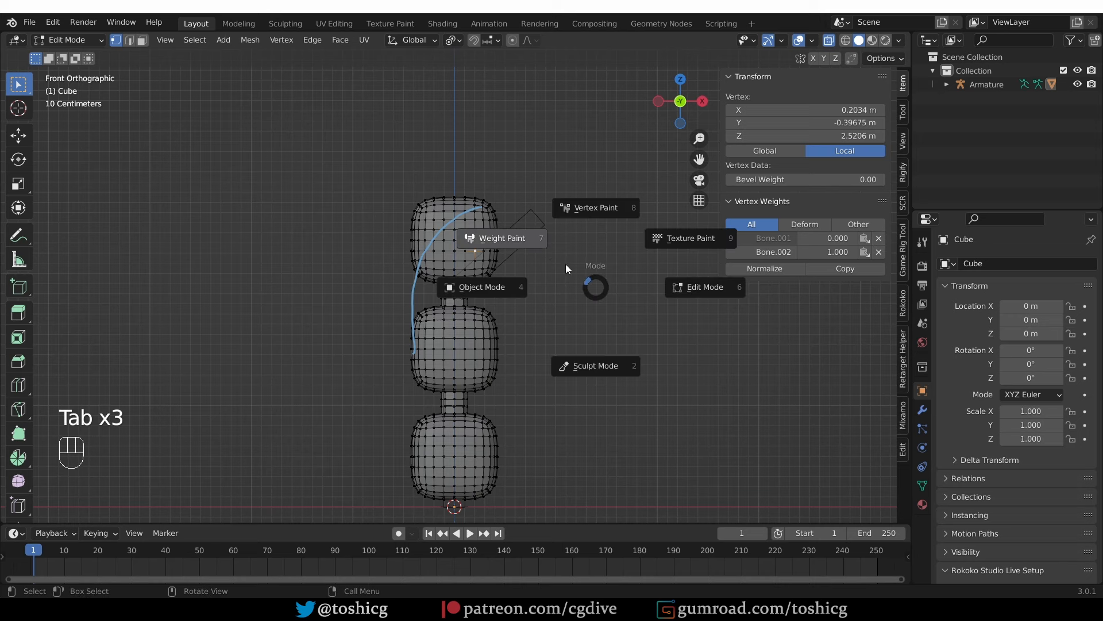
click(534, 241)
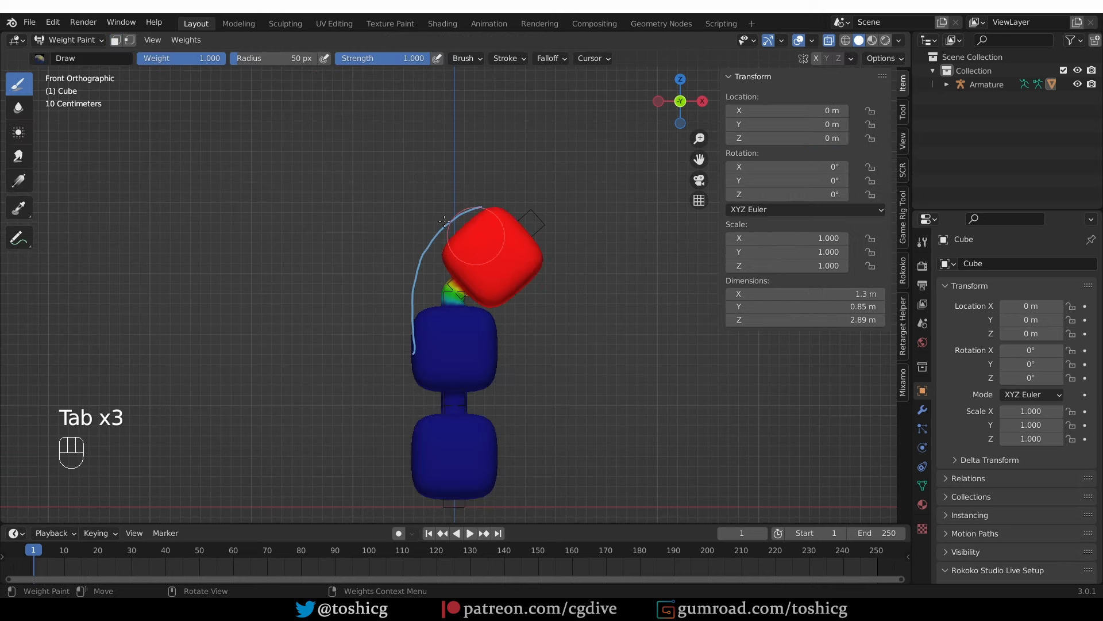
click(188, 40)
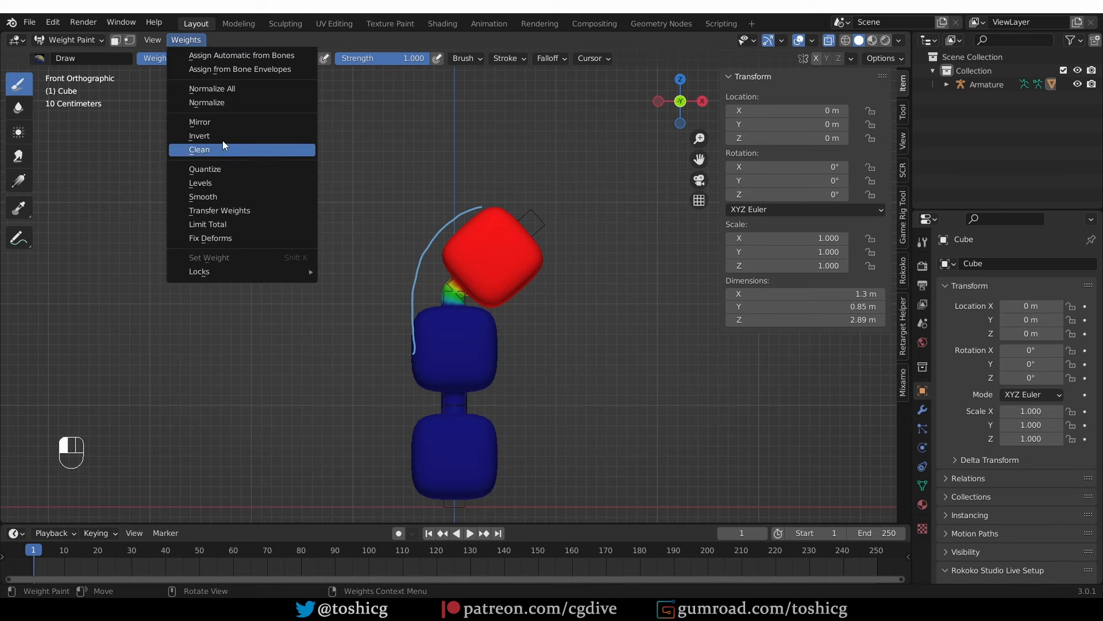
click(232, 151)
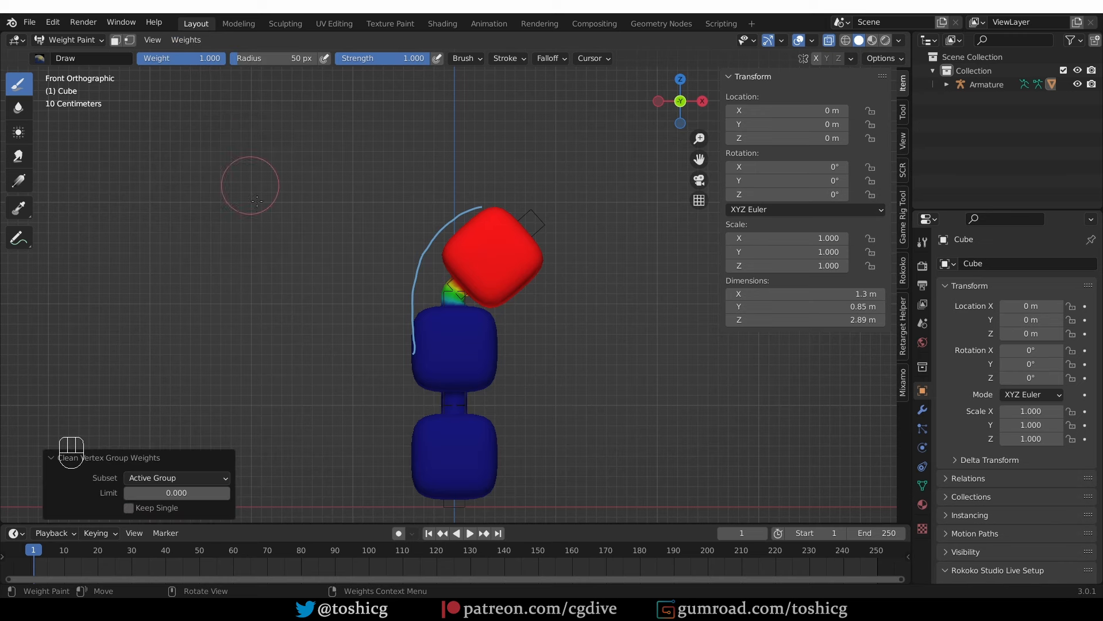
click(178, 477)
click(196, 523)
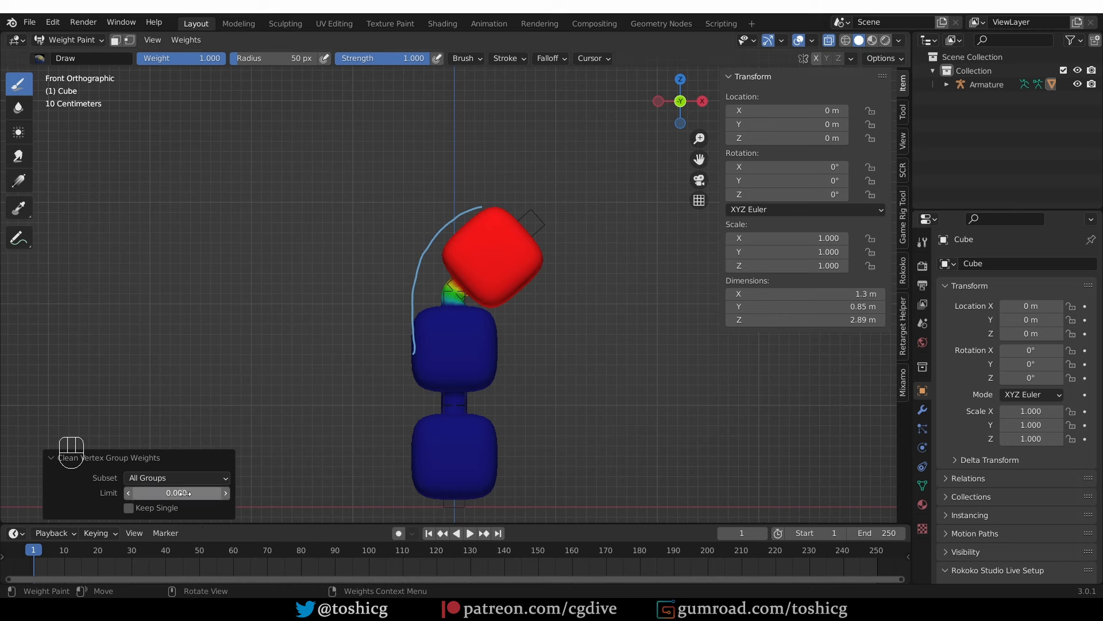
click(129, 508)
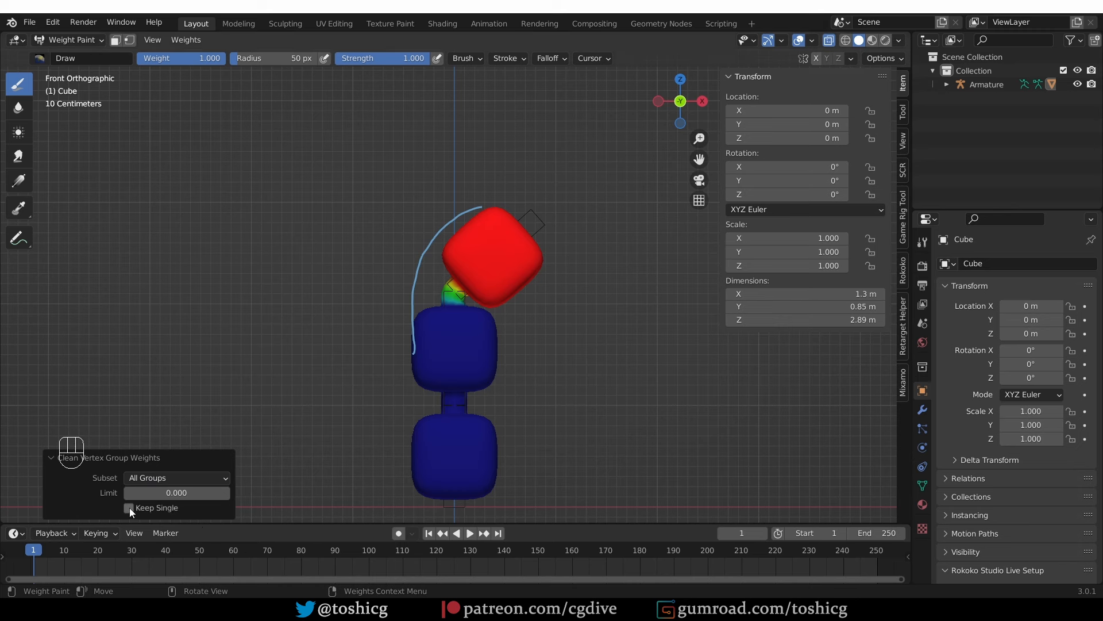
Return to Edit Mode and check the vertex weights of several vertices on the top block
key(Tab)
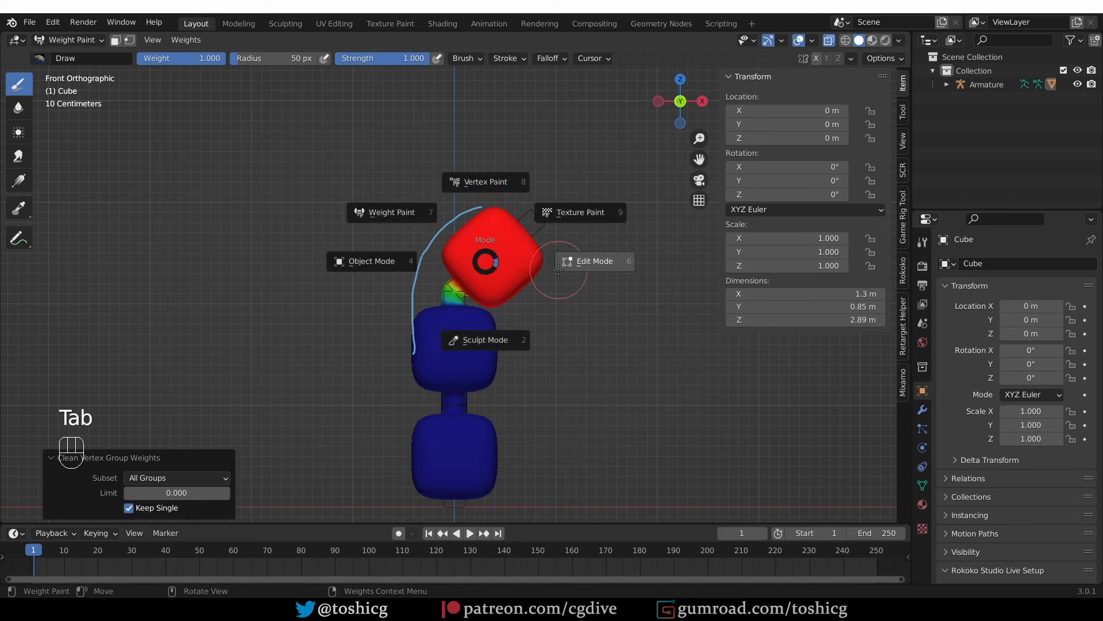
click(435, 262)
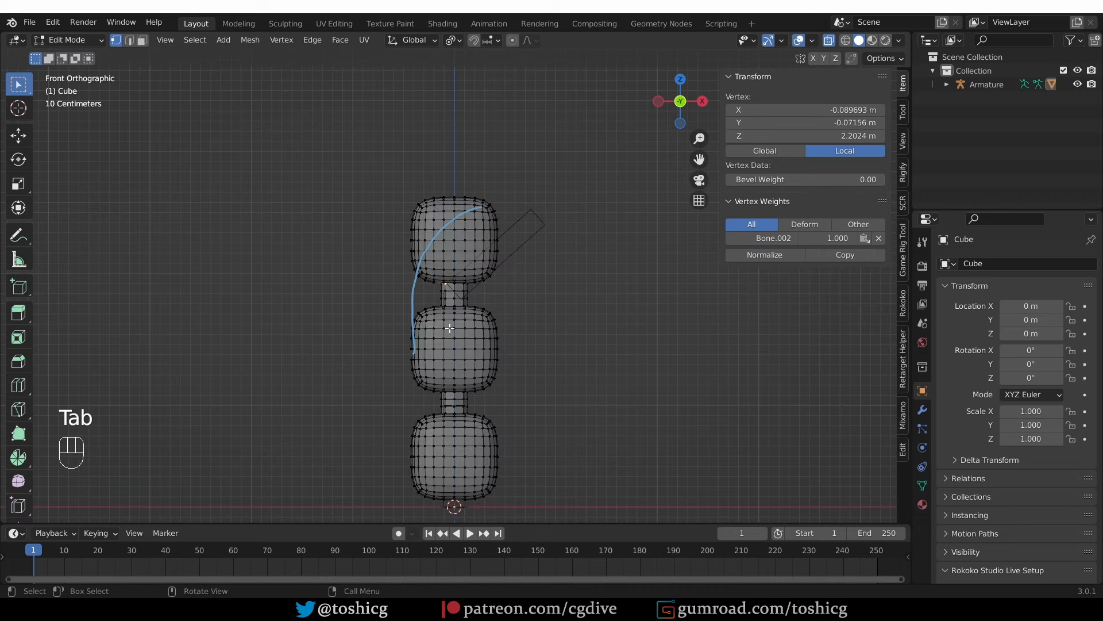
click(442, 240)
click(455, 213)
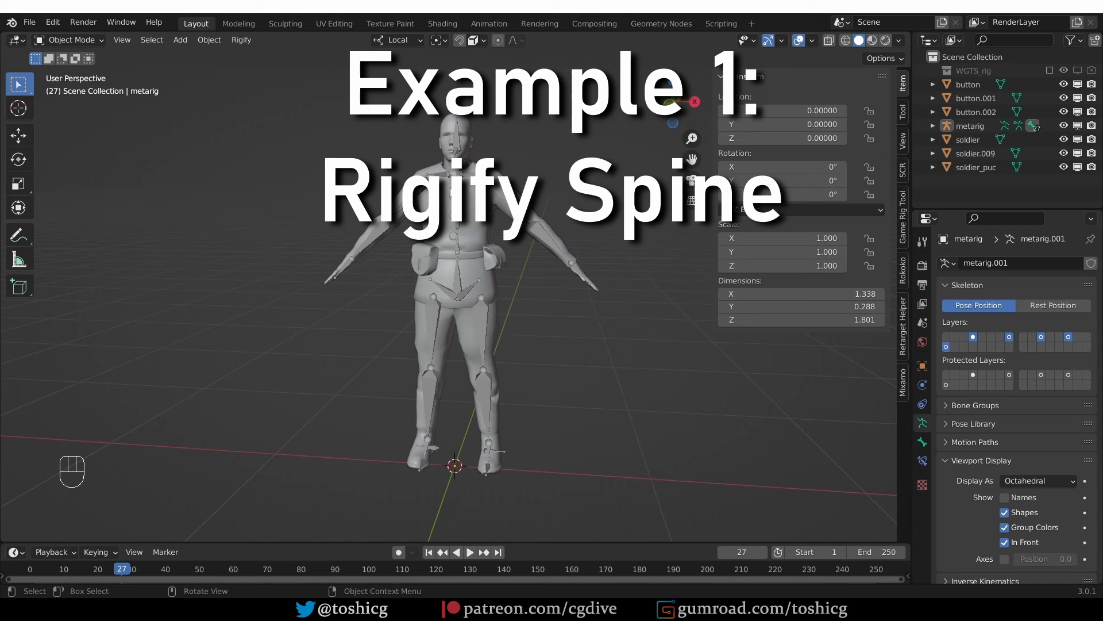
Generate the Rigify rig from the metarig and disable the metarig in the viewport
click(467, 178)
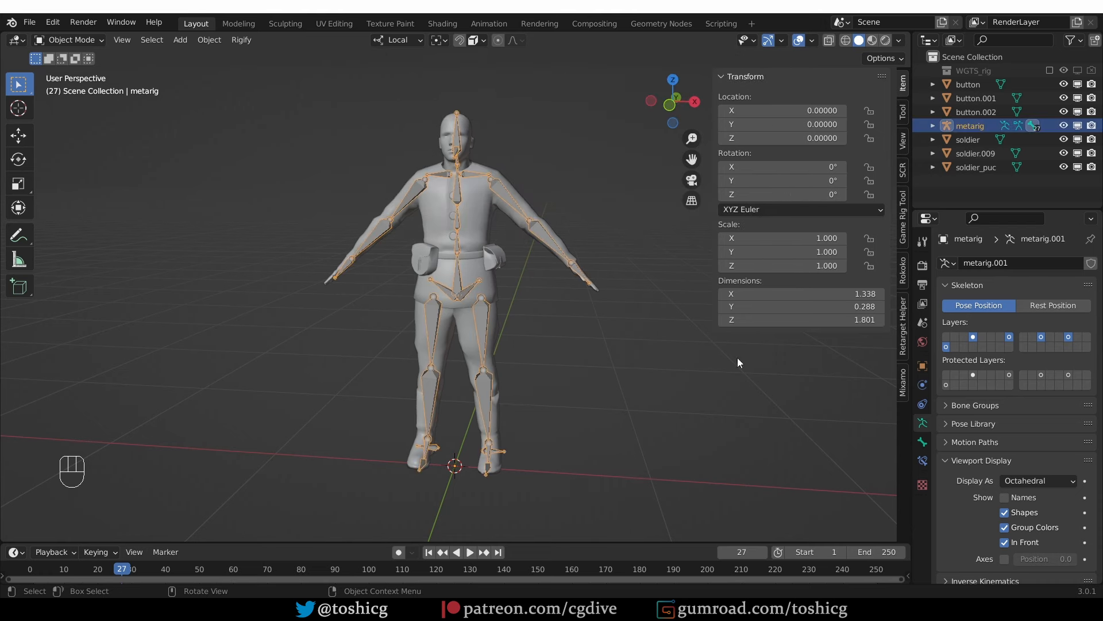
click(987, 460)
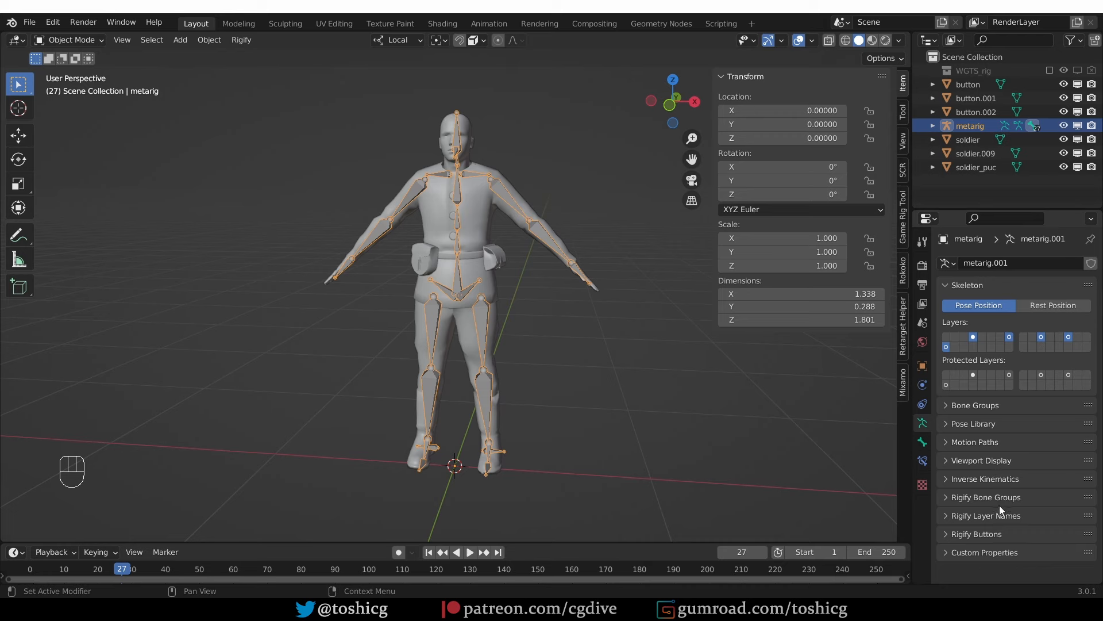
click(977, 534)
click(1010, 538)
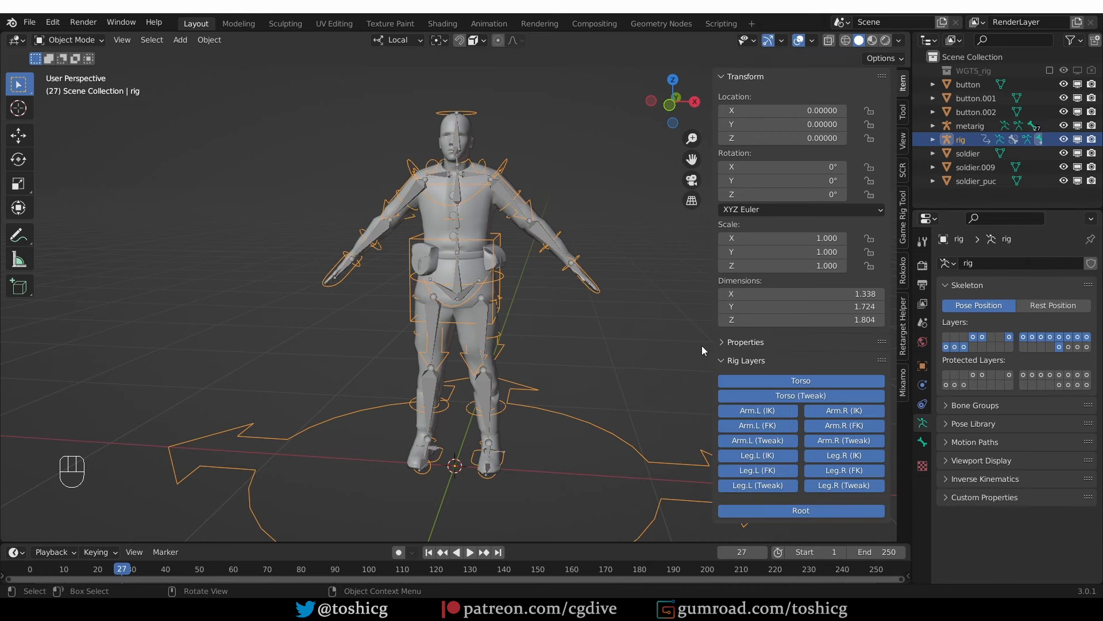
click(1077, 125)
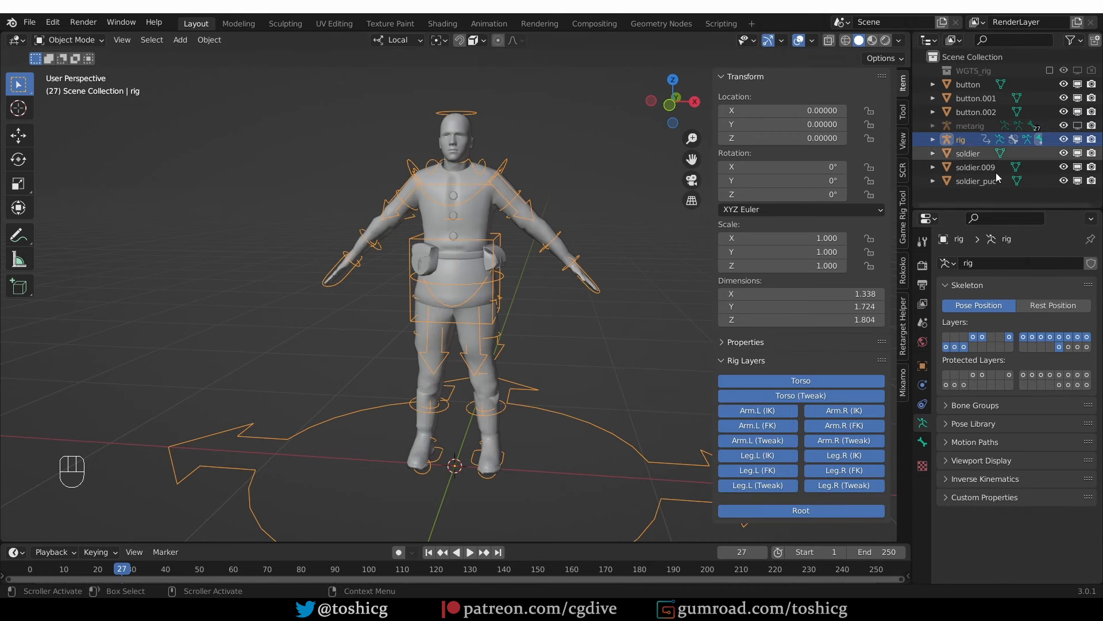
Examine the soldier body mesh and its three separate shirt buttons by selecting each of them up close
click(533, 215)
scroll(484, 215, up, 10)
shift+middle_drag(515, 241, 490, 323)
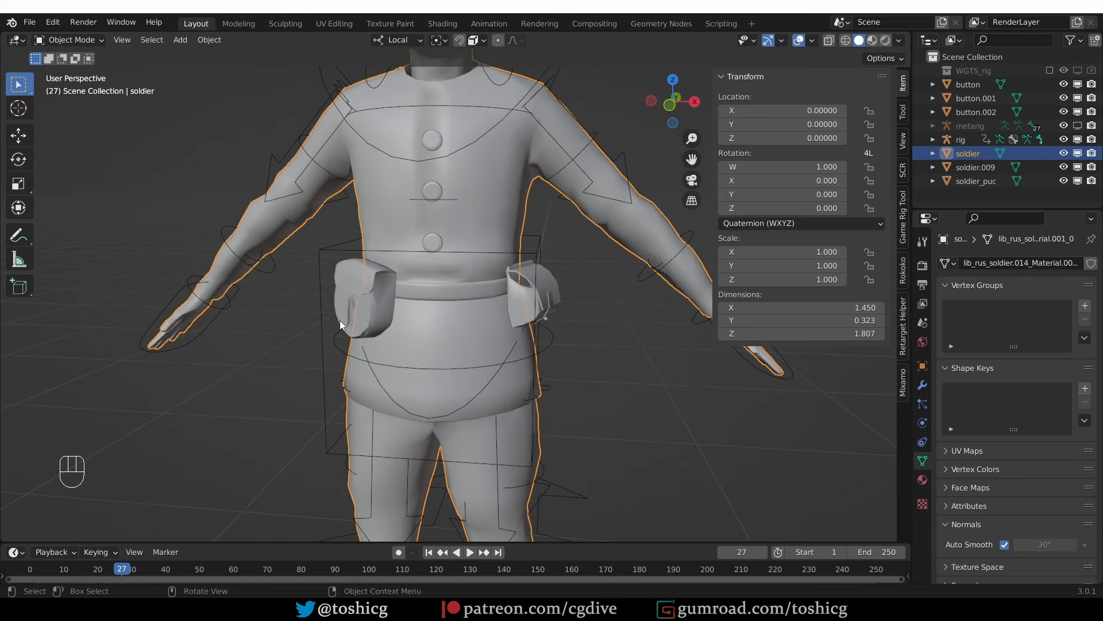
click(430, 246)
click(431, 191)
click(432, 142)
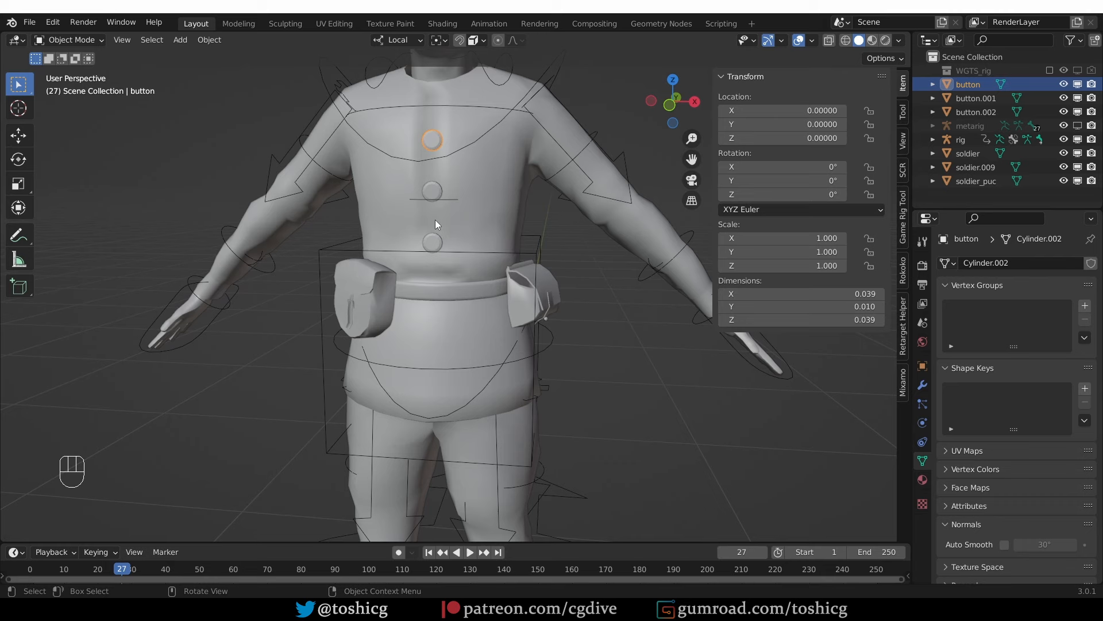
scroll(437, 221, down, 4)
shift+middle_drag(441, 267, 424, 233)
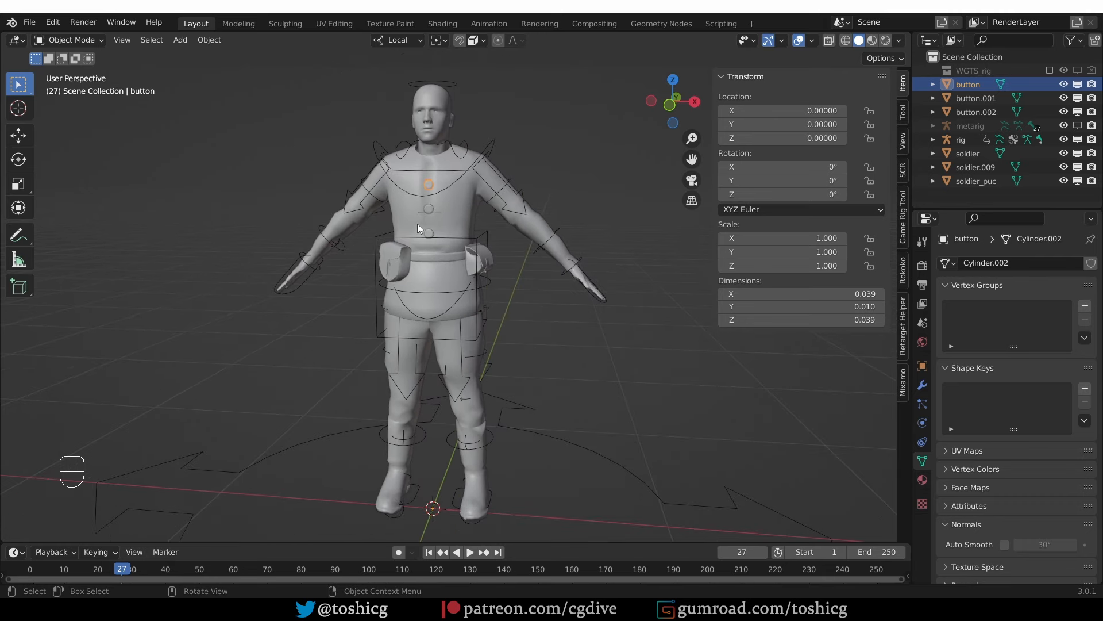
Select all the character's objects with the generated rig active and parent the meshes to it with automatic weights
key(a)
shift+click(511, 150)
key(ctrl+p)
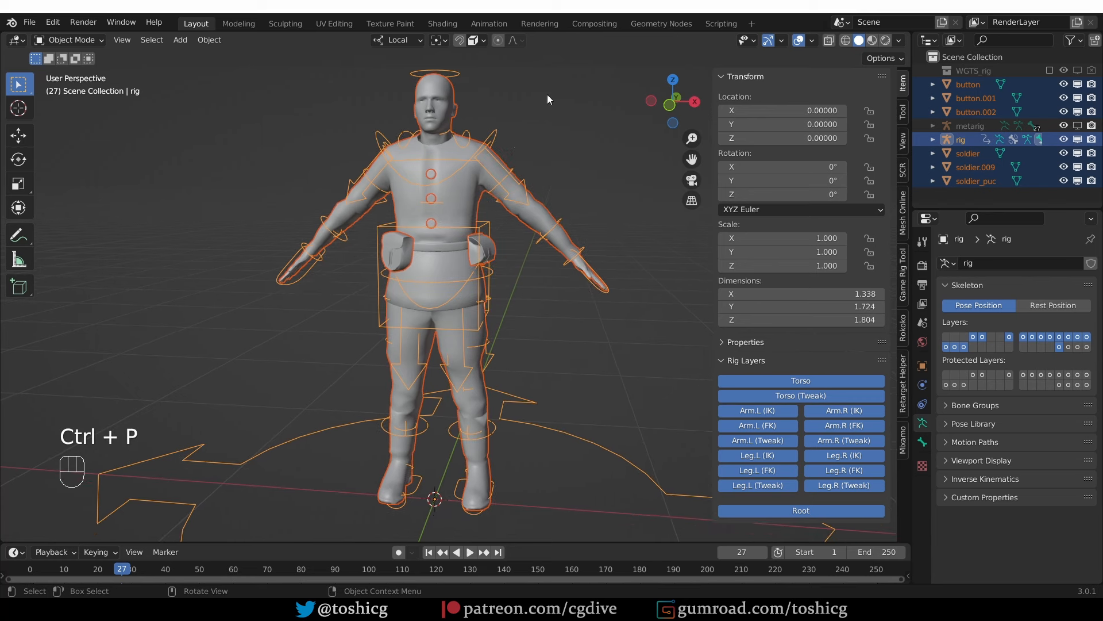
key(ctrl+p)
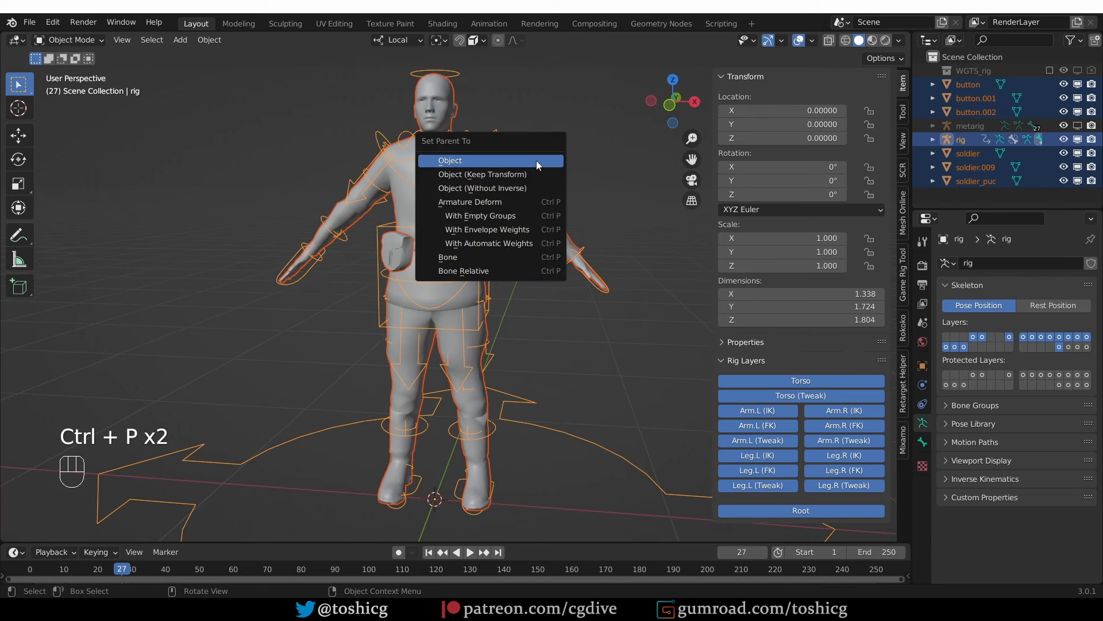
click(512, 244)
Test the upper body deformation by rotating the chest control in Pose Mode, and cancel the rotation
key(Tab)
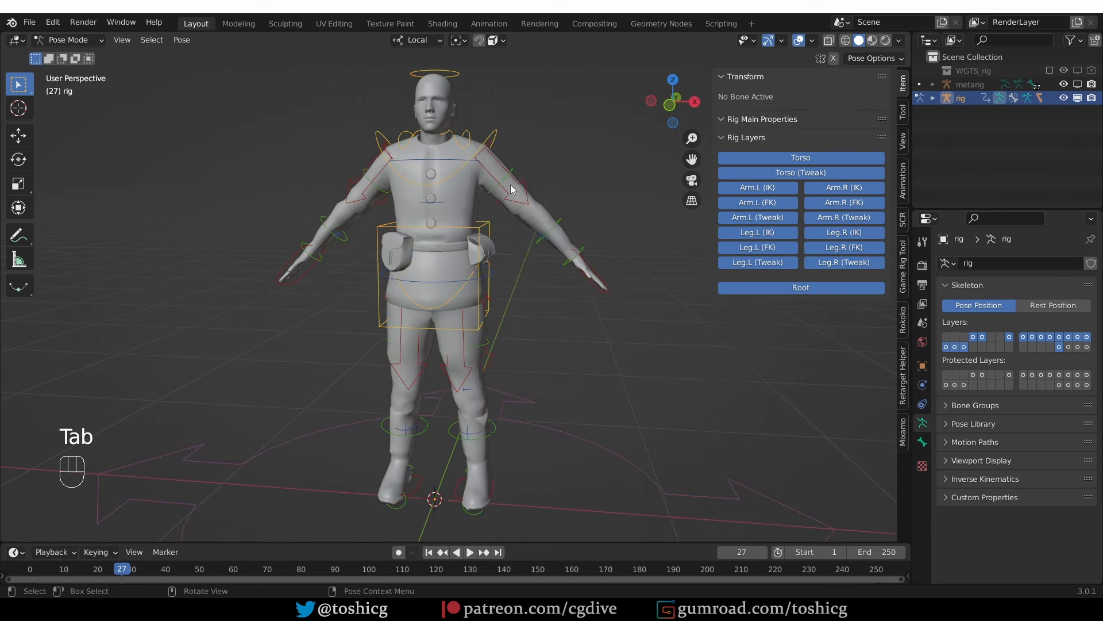
click(493, 132)
key(r)
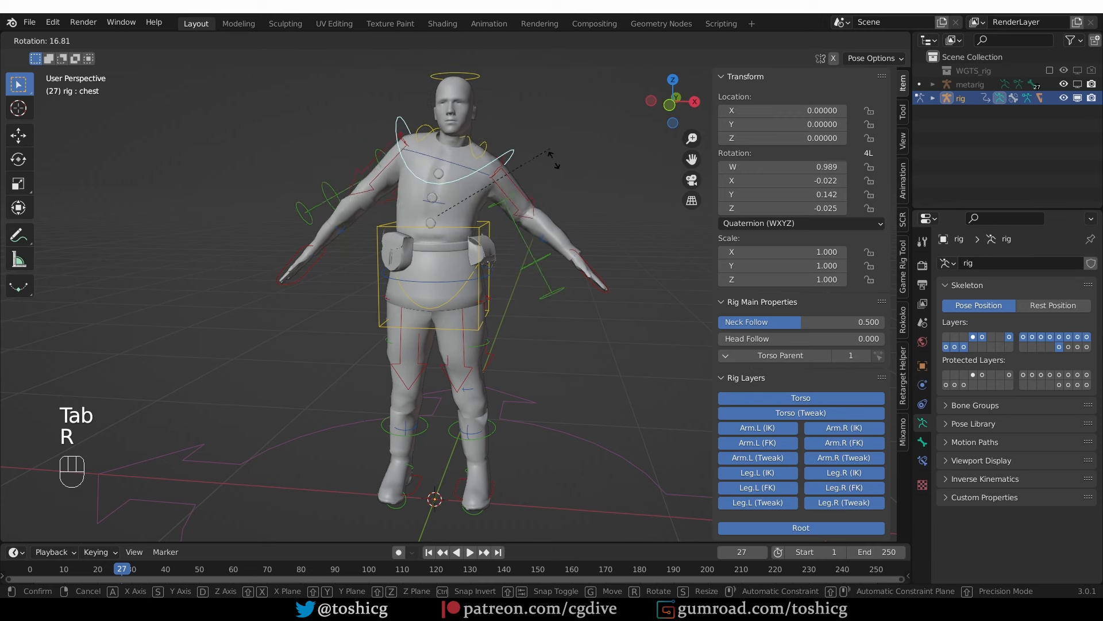
right_click(553, 160)
Test how the belt and pouches deform by rotating the hips control, cancelling each rotation
click(472, 274)
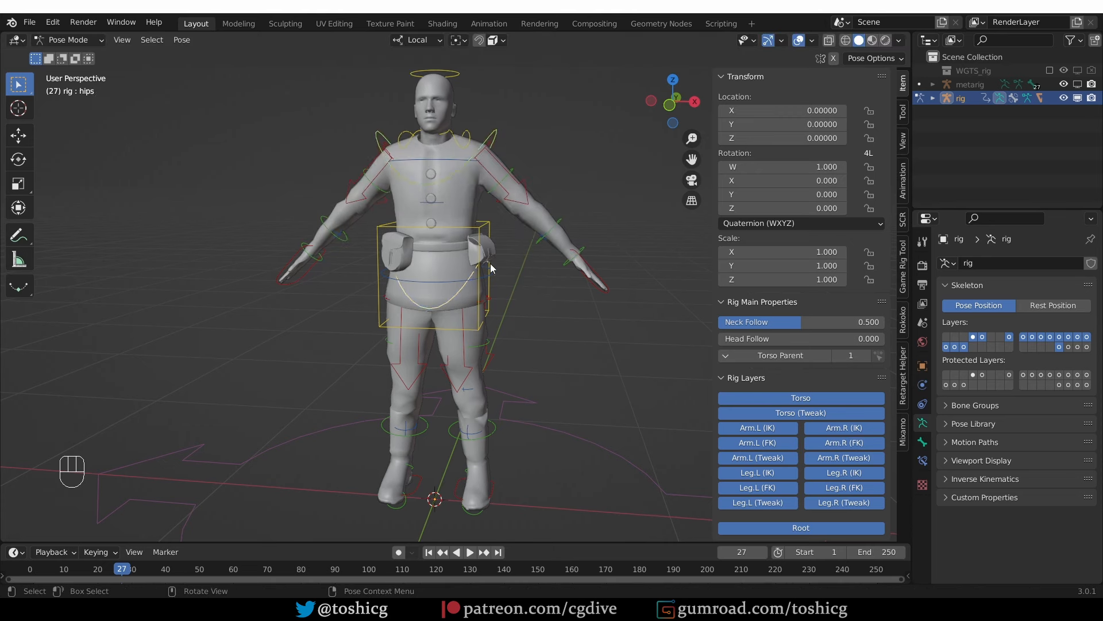
key(r)
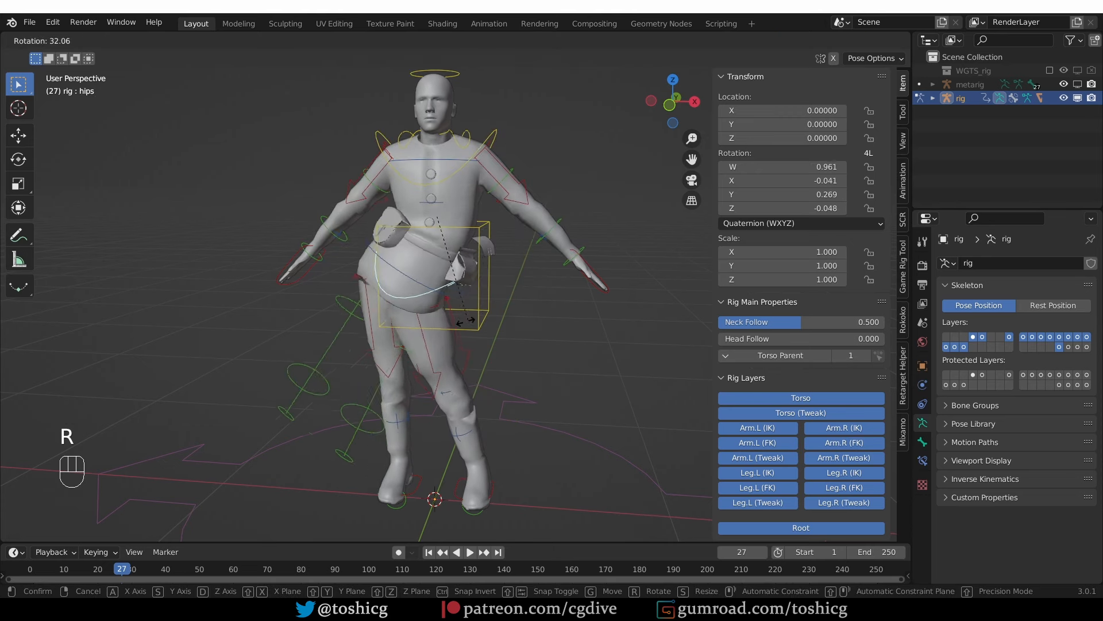
right_click(514, 259)
scroll(514, 258, up, 6)
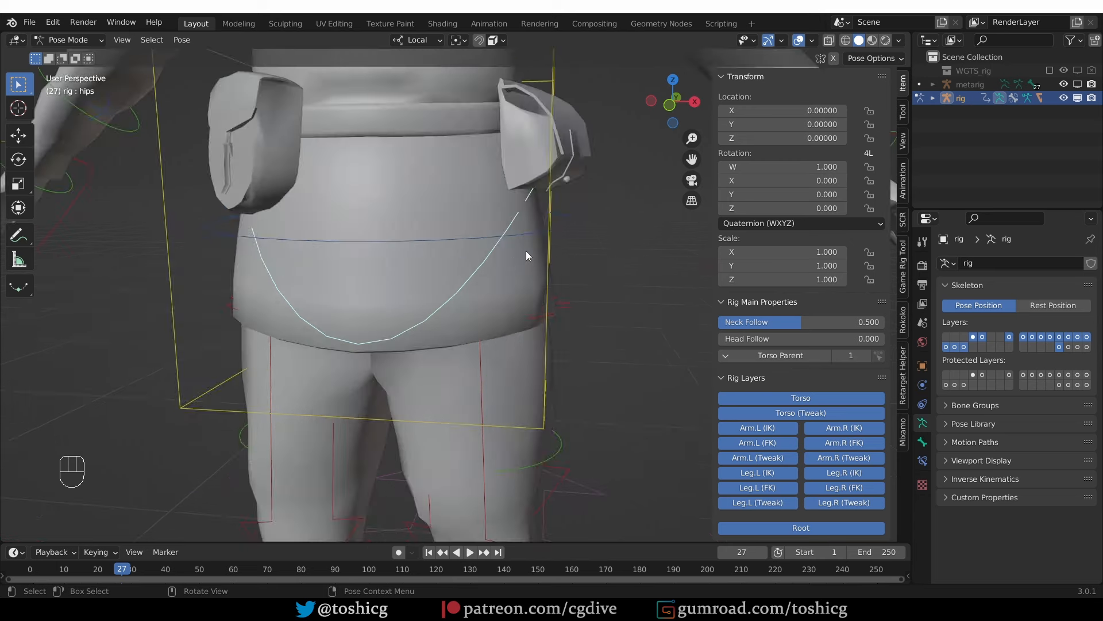
scroll(527, 255, down, 3)
key(r)
right_click(497, 315)
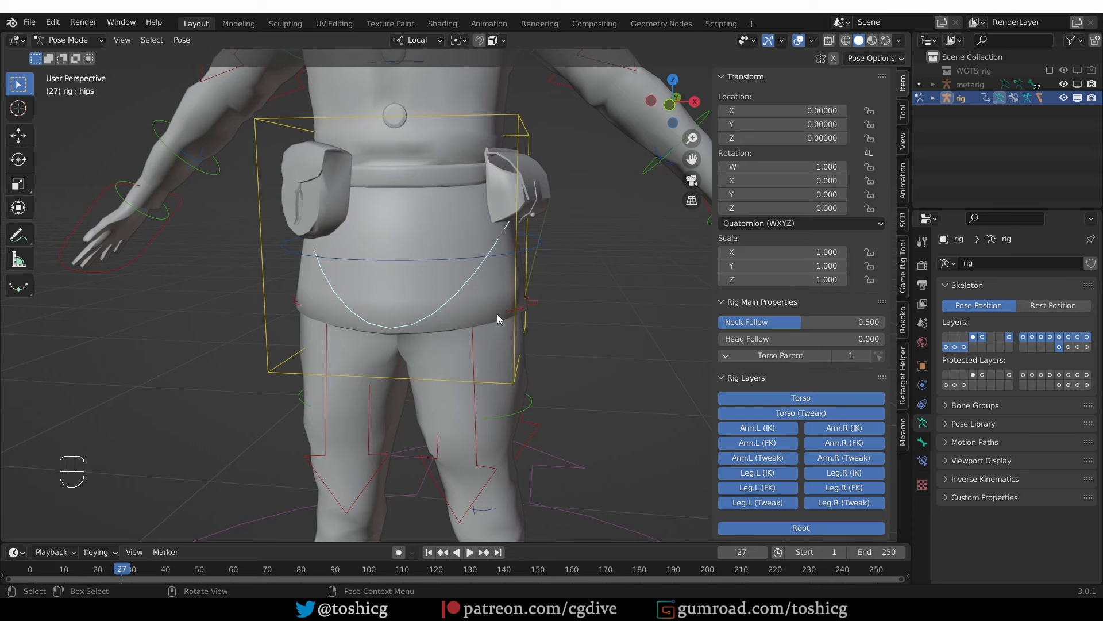
scroll(506, 292, down, 8)
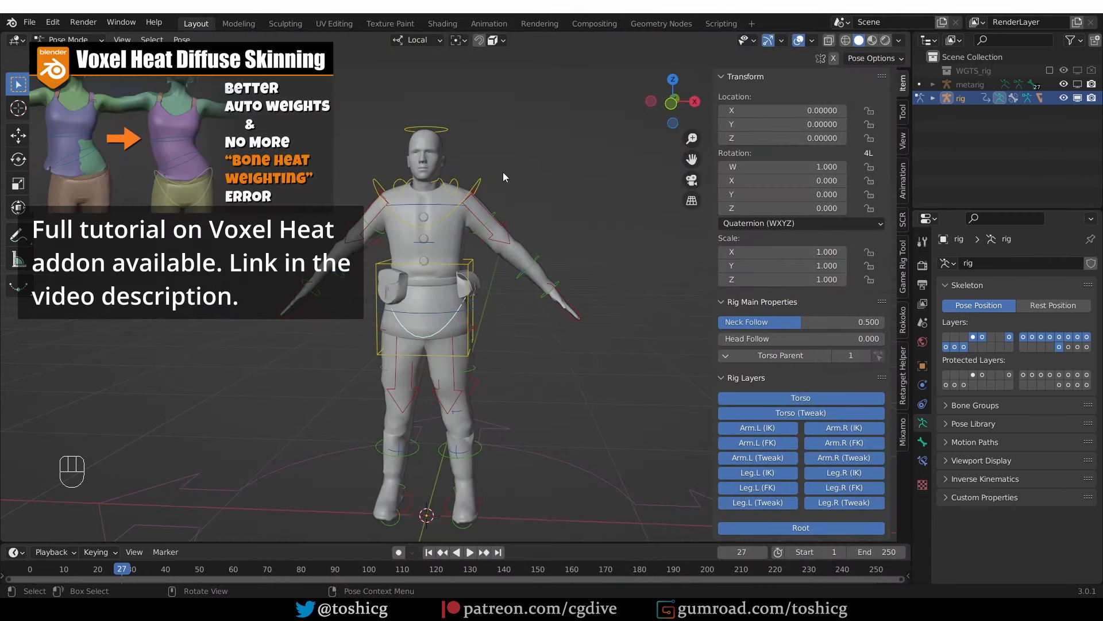
Undo the automatic weights parenting, returning to Object Mode with all meshes and the rig selected
key(ctrl+alt+z)
click(478, 248)
key(Tab)
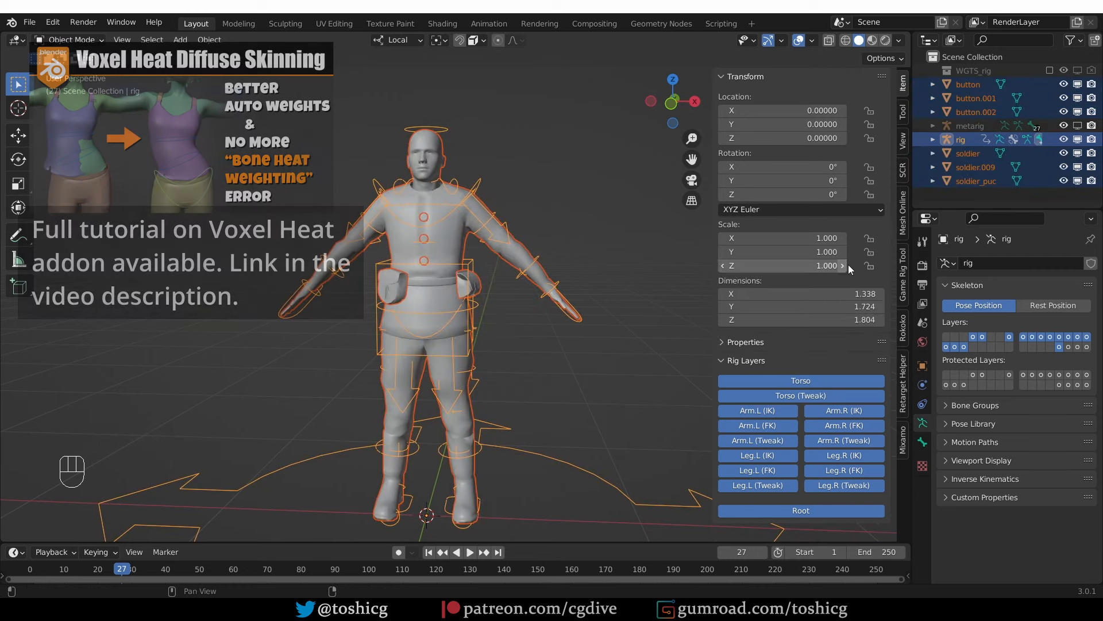
Skin the selected character meshes to the rig using Voxel Heat Diffuse Skinning with voxel resolution 128
click(902, 213)
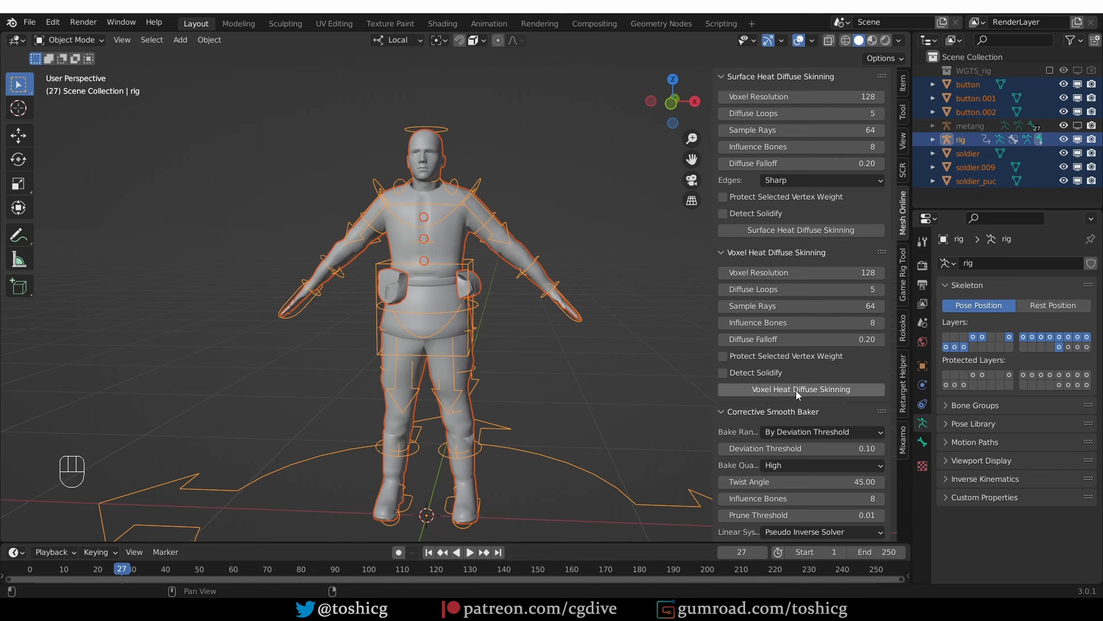
click(815, 390)
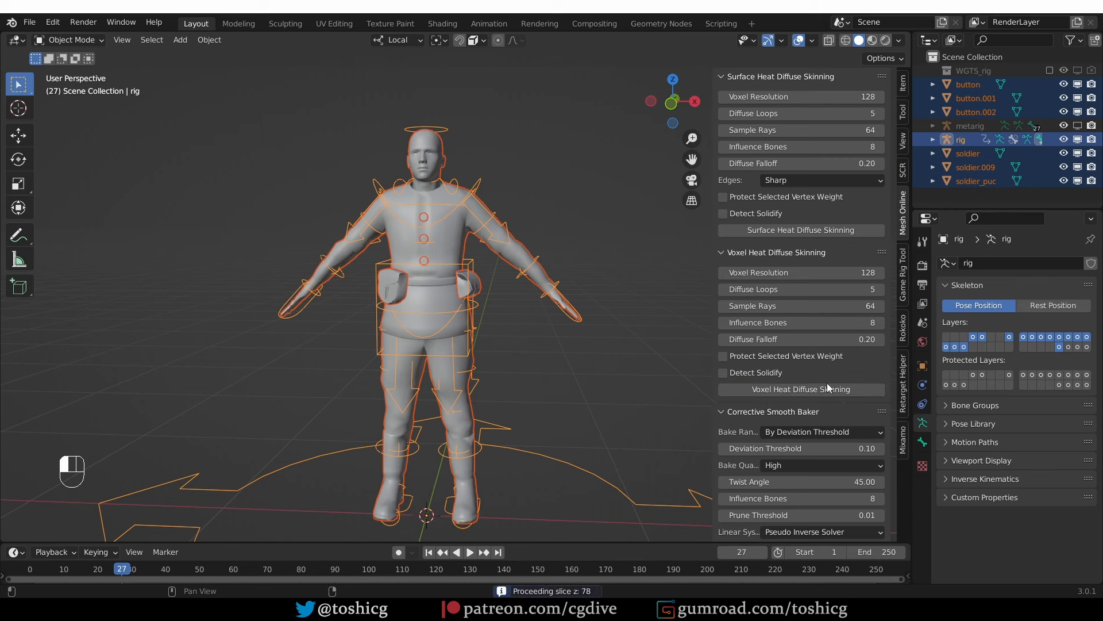
click(454, 275)
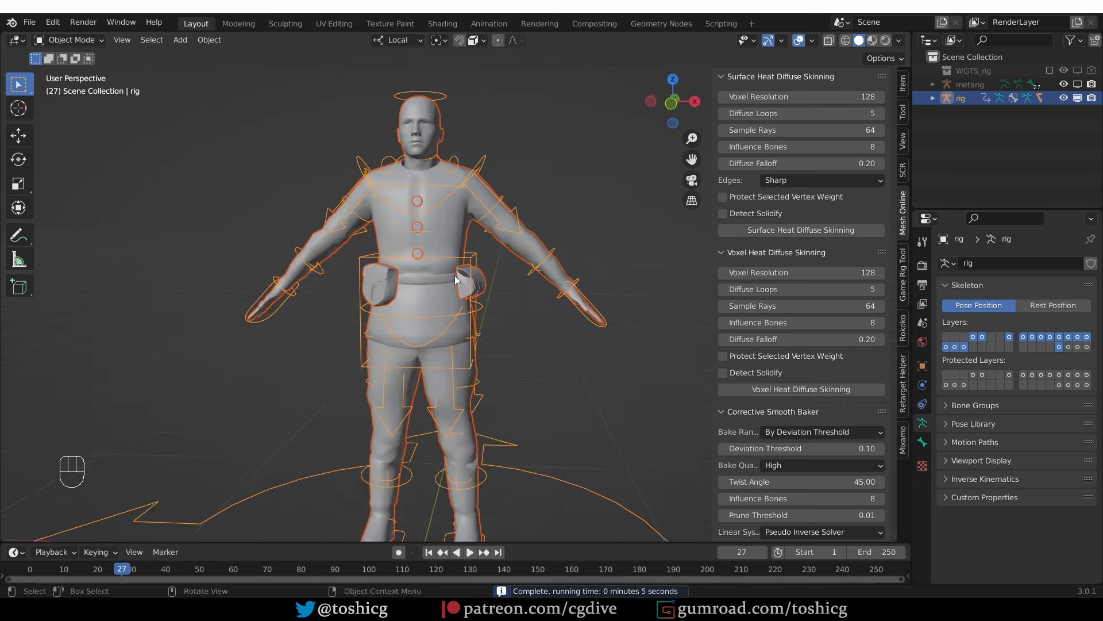
Test the new skinning by rotating the hips control in Pose Mode, and cancel the rotation
key(Tab)
key(r)
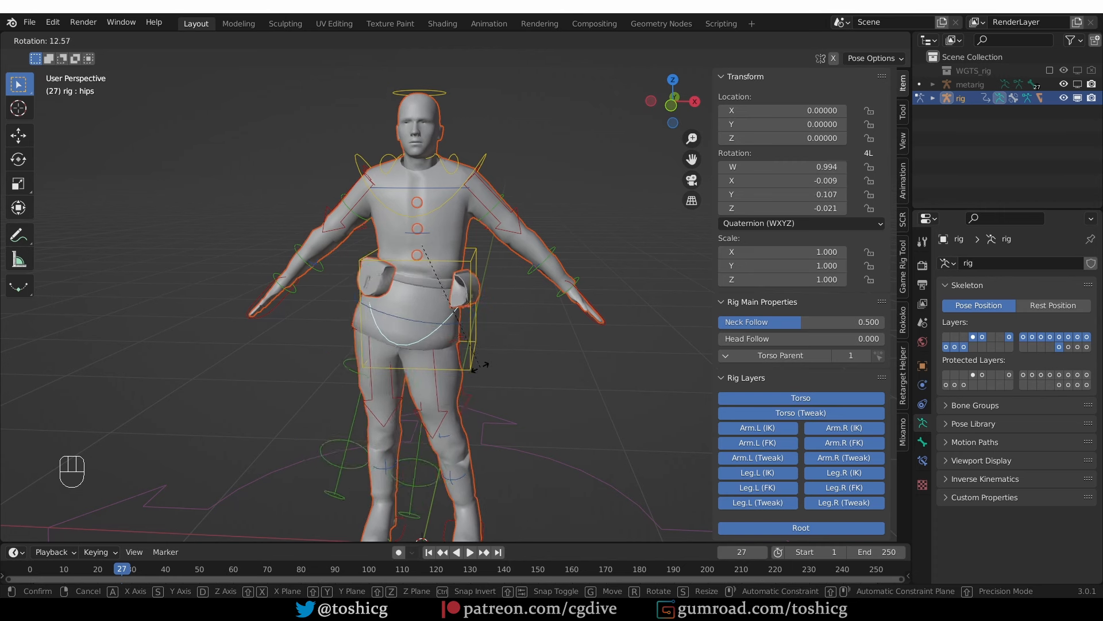
right_click(477, 366)
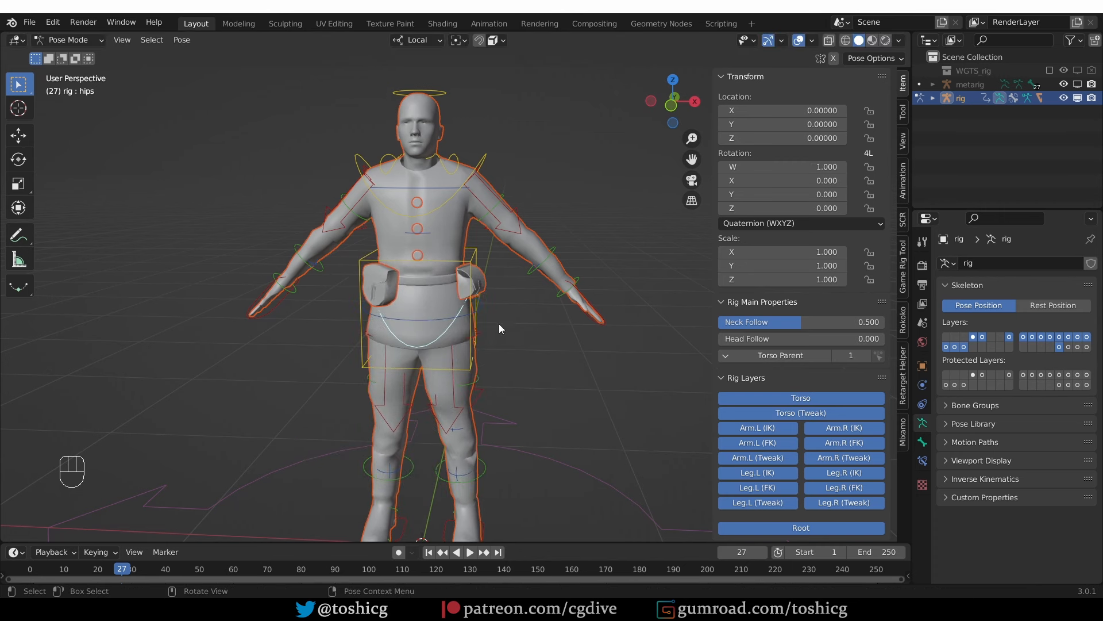
Rotate the hips control about 50° to examine how the belt and pouches deform up close
click(486, 154)
scroll(388, 375, down, 2)
shift+middle_drag(387, 374, 484, 288)
scroll(440, 256, up, 2)
scroll(460, 282, up, 3)
click(484, 289)
key(r)
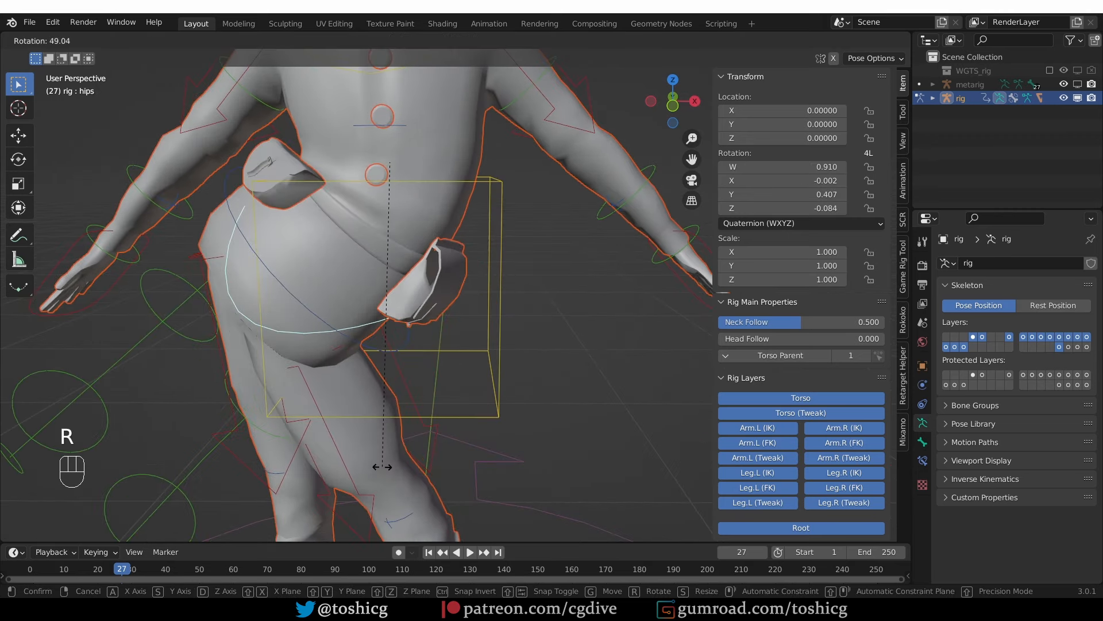
click(450, 350)
key(r)
right_click(486, 281)
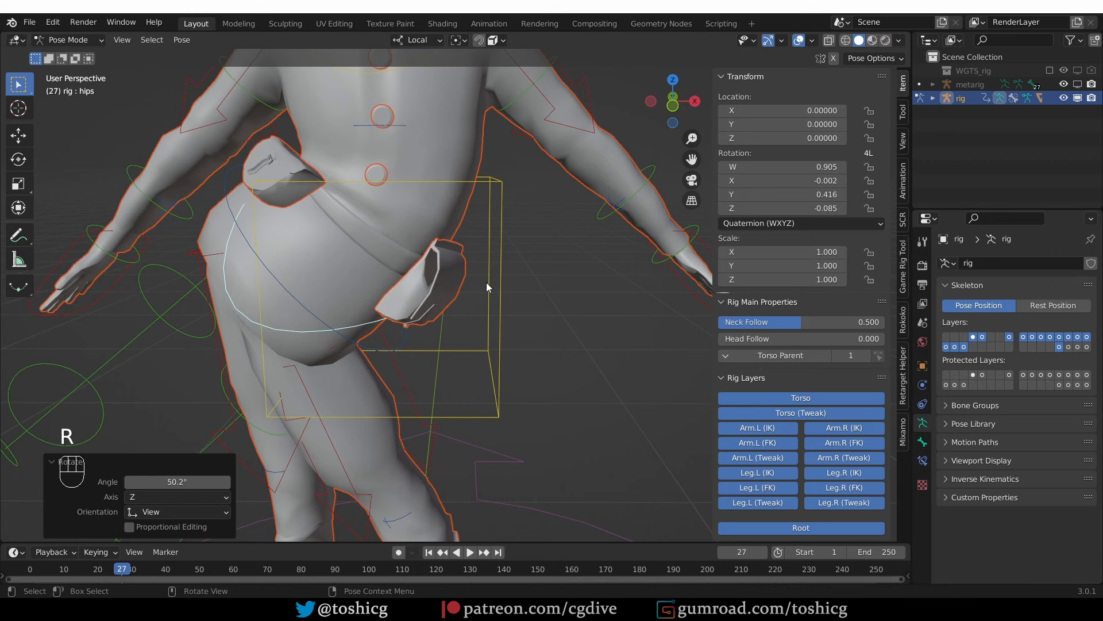
Mark the two pouches on the belt with freehand annotation strokes
key(d)
drag(491, 267, 459, 340)
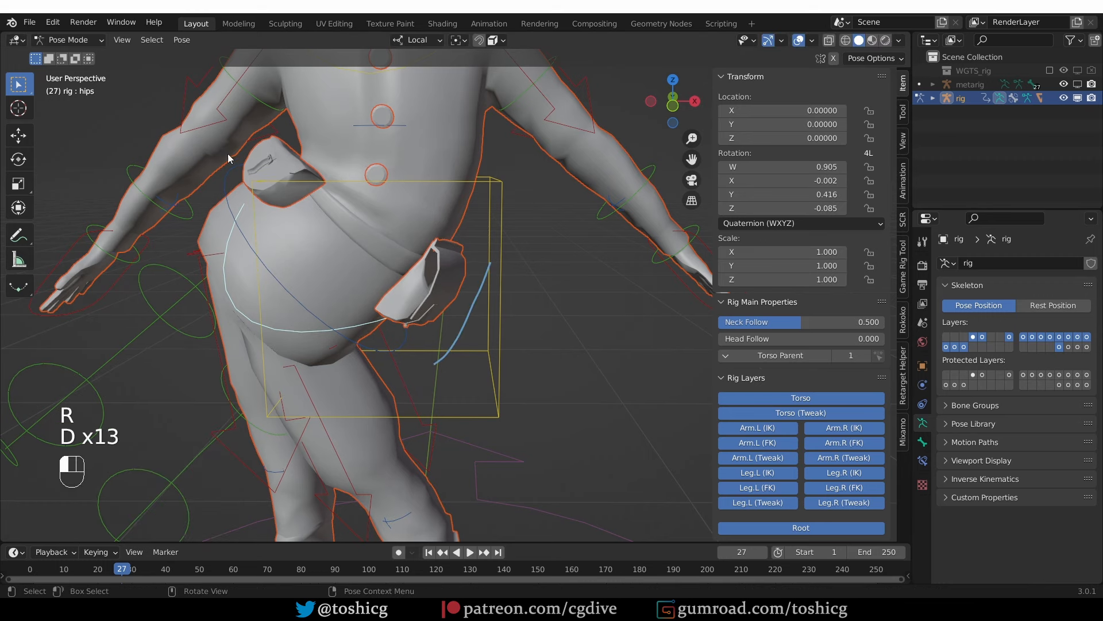
scroll(408, 261, down, 2)
shift+middle_drag(407, 236, 409, 271)
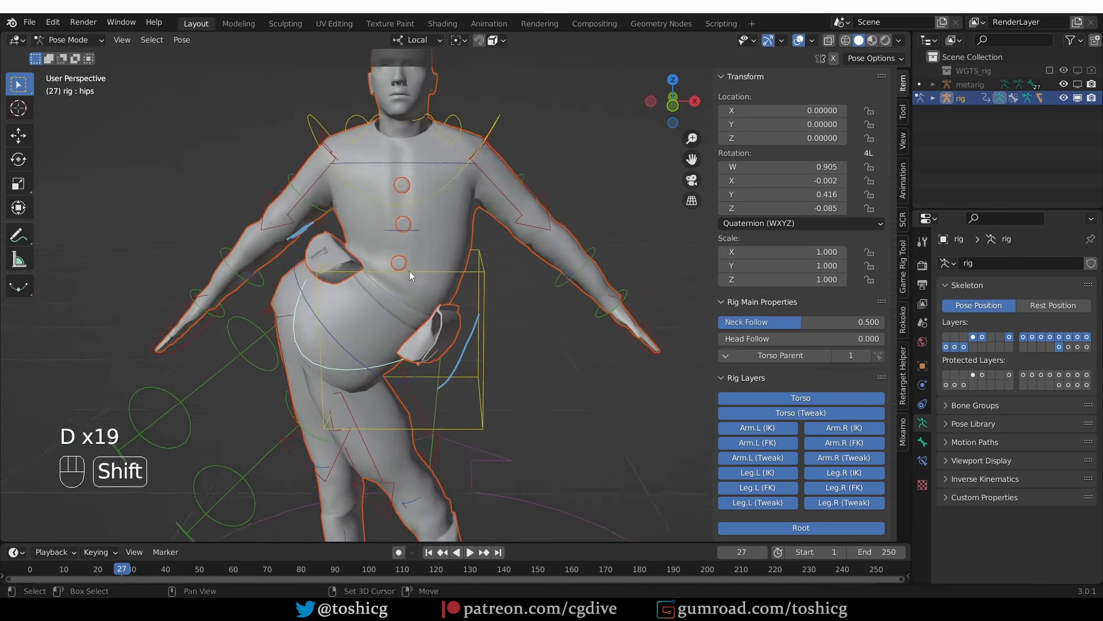
middle_drag(483, 313, 453, 322)
Undo the annotation strokes and the hips rotation
key(a)
key(ctrl+z)
key(ctrl+z)
key(ctrl+z)
key(ctrl+z)
Test how the jacket buttons deform by rotating the chest control 57° from the side, and clear the rotation
mouse_move(512, 126)
middle_down()
mouse_move(454, 118)
mouse_move(455, 134)
mouse_move(488, 121)
middle_up()
click(454, 120)
key(r)
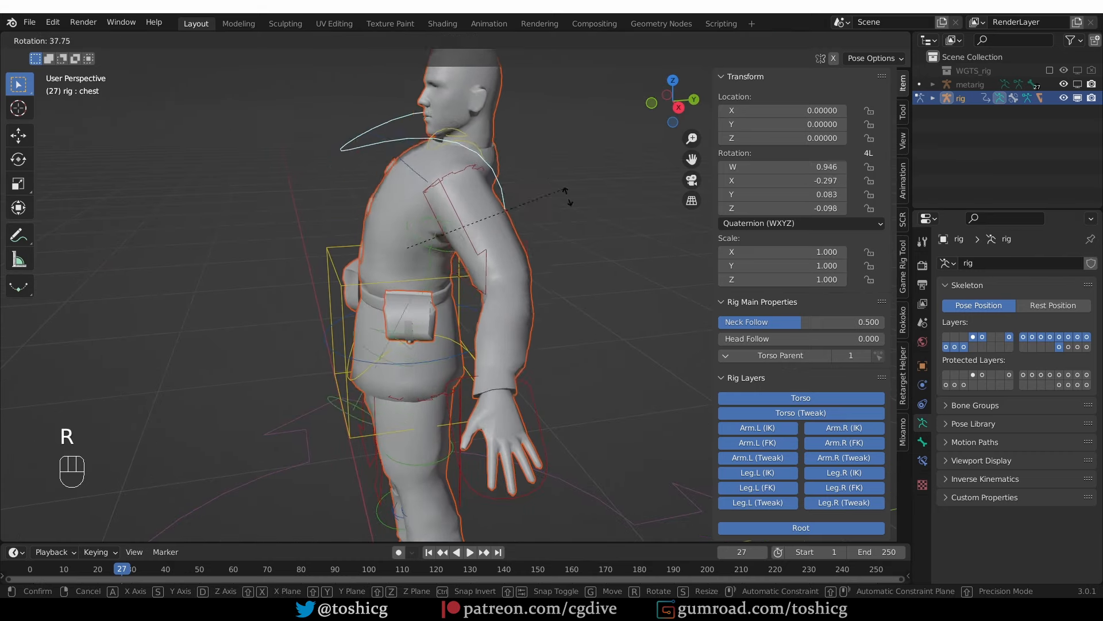
click(468, 246)
middle_drag(454, 246, 518, 250)
scroll(460, 230, up, 3)
middle_drag(385, 215, 397, 183)
shift+middle_drag(397, 182, 386, 327)
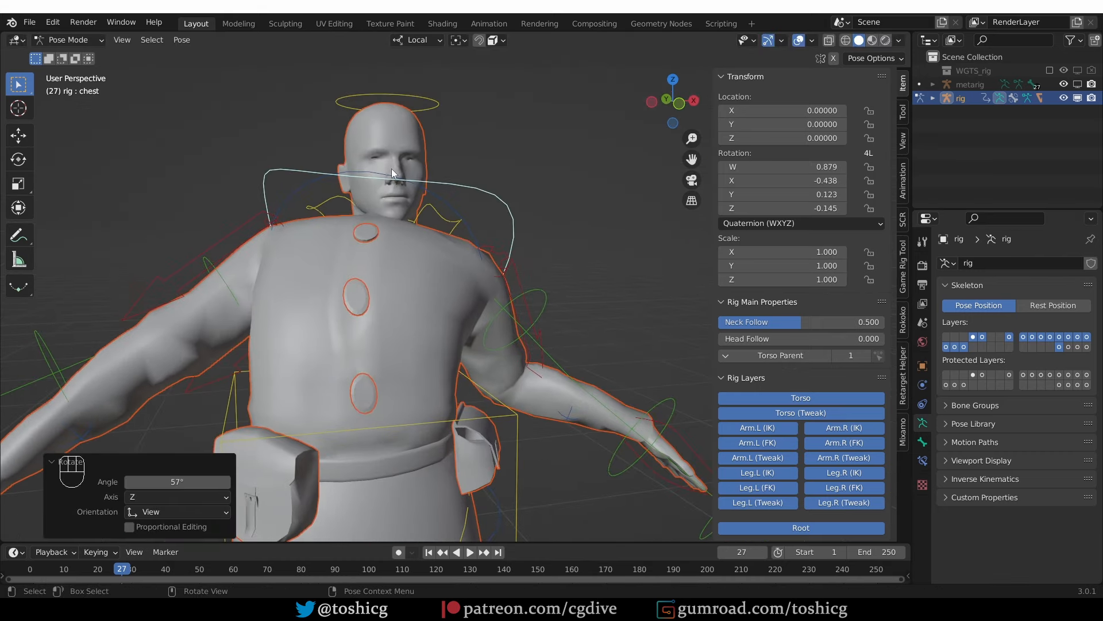
scroll(422, 284, down, 4)
middle_drag(423, 284, 482, 298)
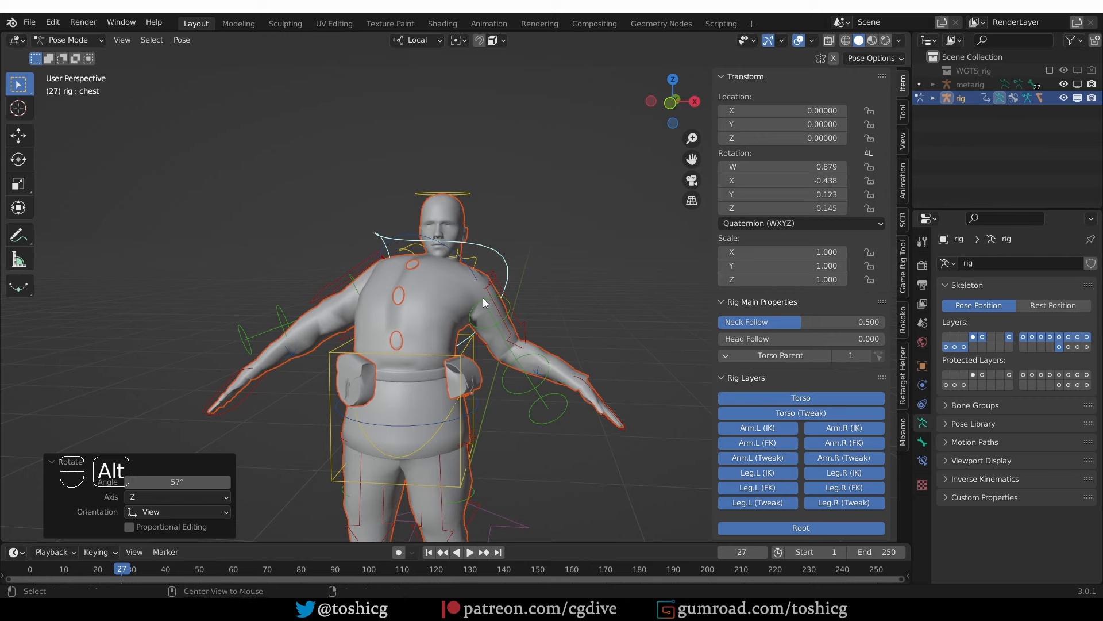
key(alt+r)
Select all vertices of the soldier.009 pouch in Edit Mode and set the DEF-spine vertex weight to 1
shift+middle_drag(650, 167, 650, 57)
scroll(533, 250, up, 6)
shift+middle_drag(532, 249, 529, 308)
key(Tab)
click(510, 251)
key(Tab)
key(a)
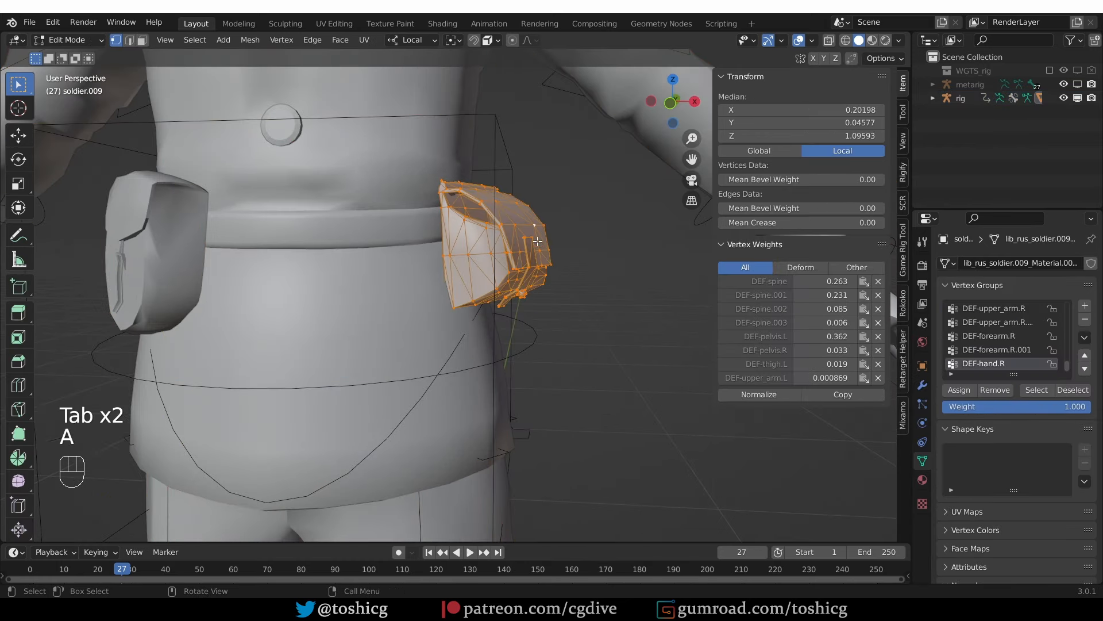
middle_drag(580, 227, 491, 214)
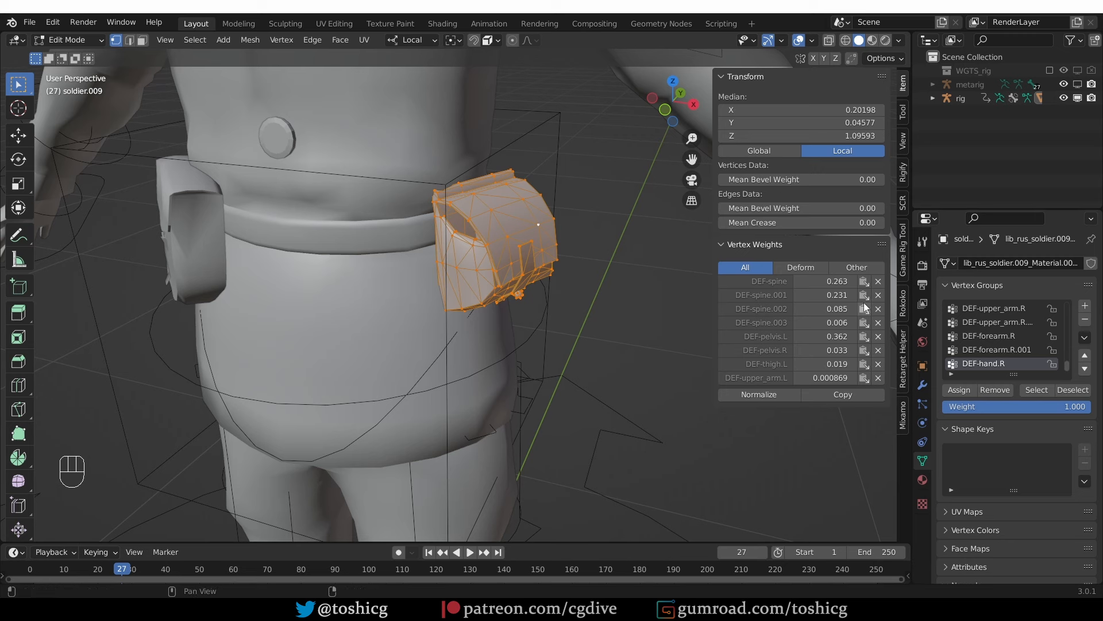
click(837, 283)
text(1)
key(Return)
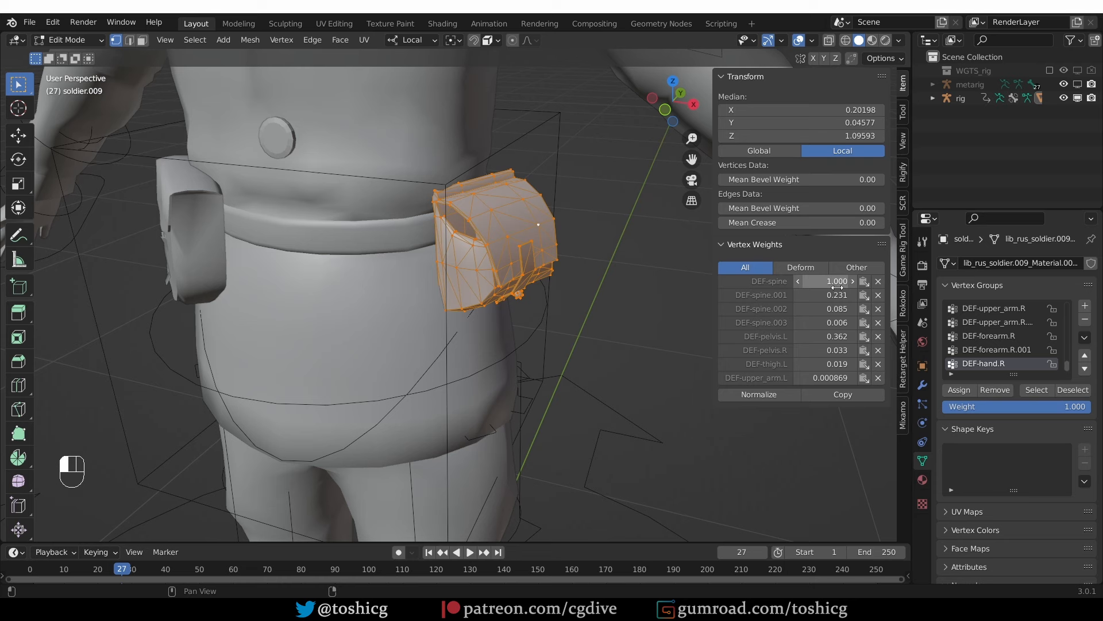
Set the remaining vertex weights of the soldier.009 pouch, from DEF-spine.001 to DEF-upper_arm.L, to 0
click(840, 295)
key(Tab)
text(0)
key(Tab)
text(0)
key(Tab)
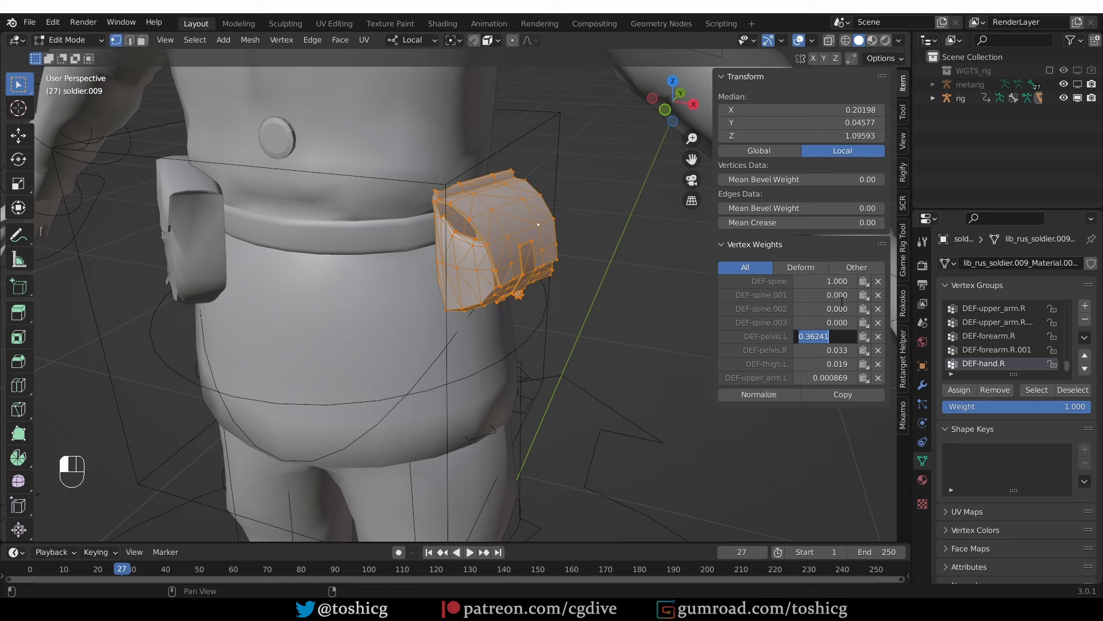
key(0)
key(Tab)
key(0)
key(Tab)
key(0)
key(Tab)
key(0)
key(Return)
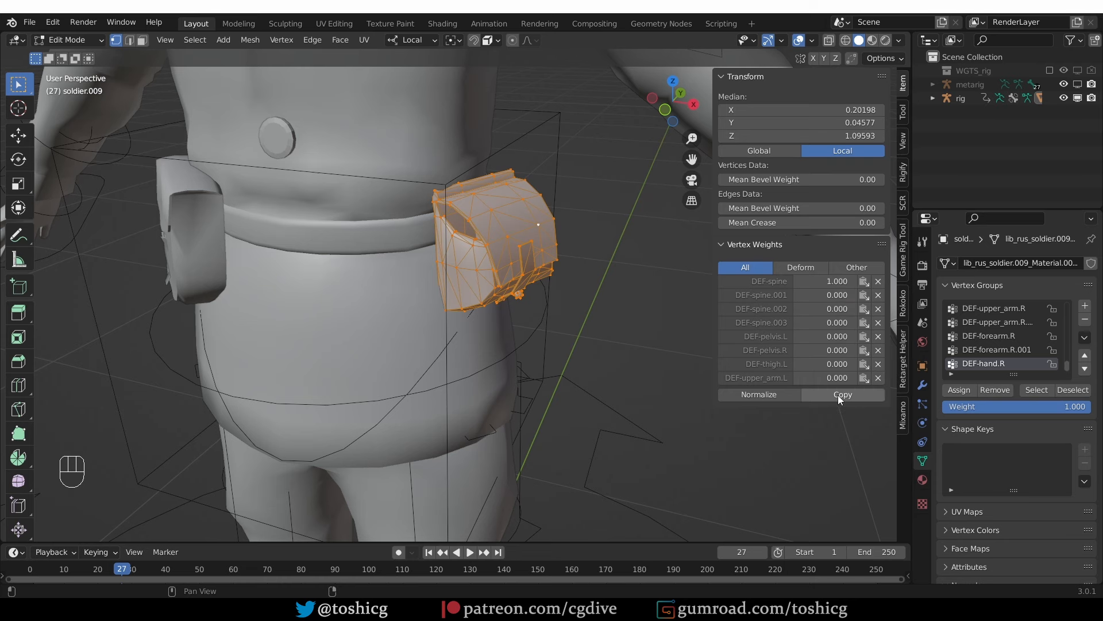
Weight the soldier_puc pouch fully to DEF-spine at 1 with every other group at 0, and copy the weights to all its vertices
middle_drag(579, 340, 592, 324)
key(Tab)
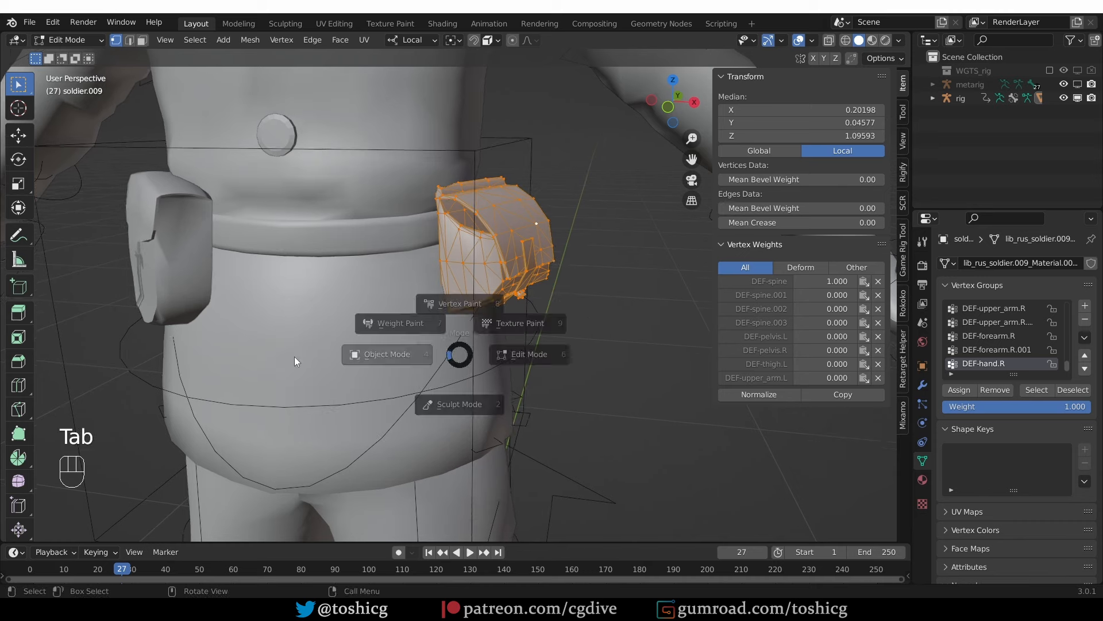
click(135, 238)
key(Tab)
key(a)
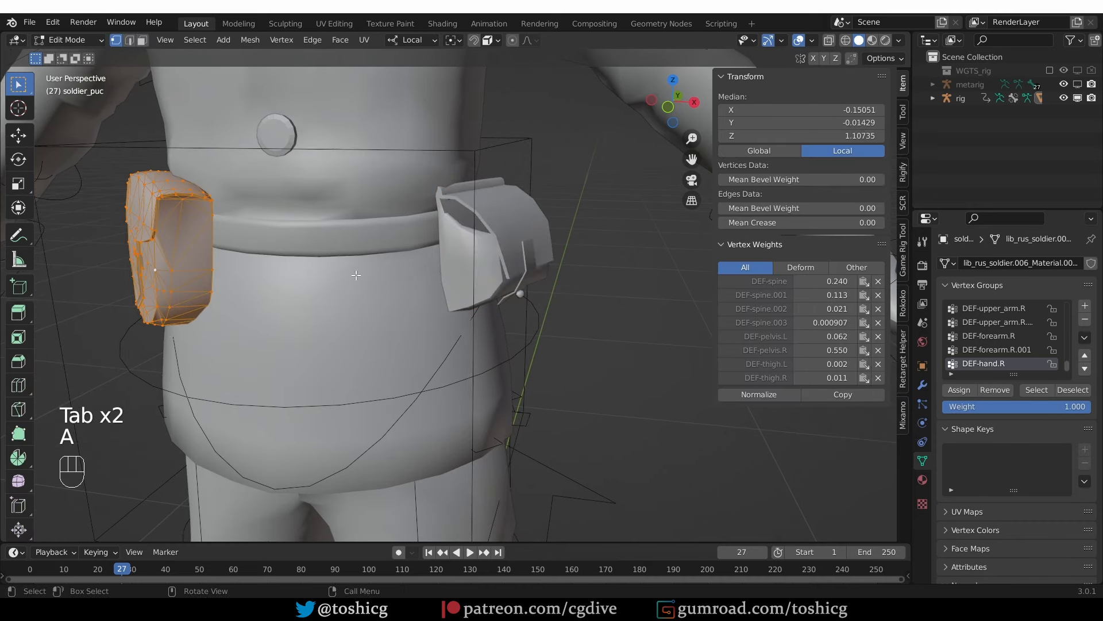
click(827, 295)
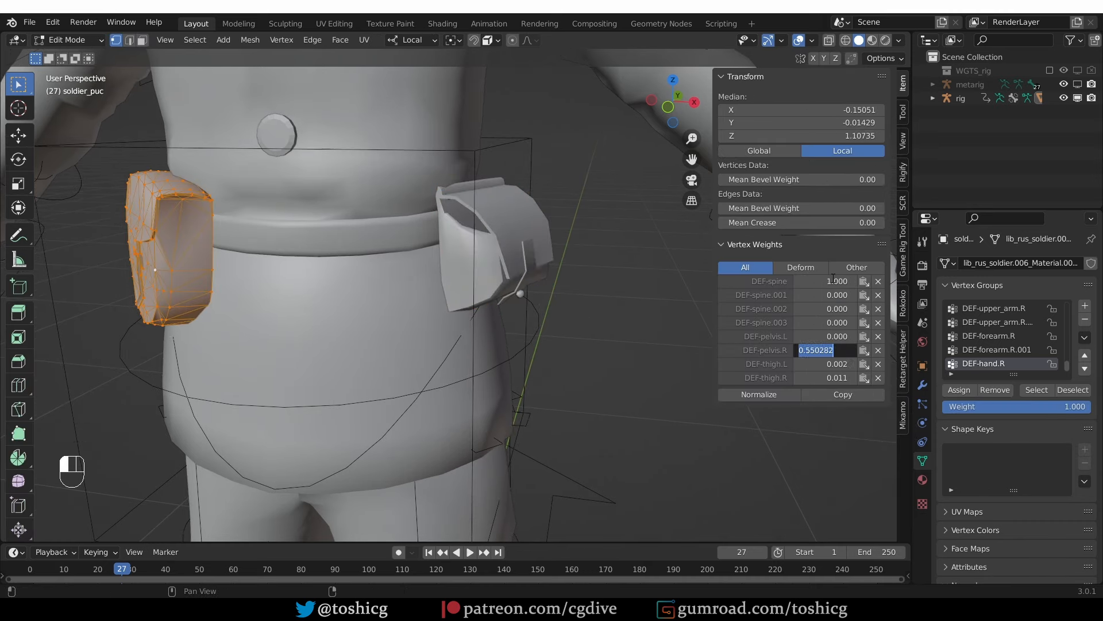
text(0)
key(Tab)
text(00)
key(Tab)
text(0)
key(Return)
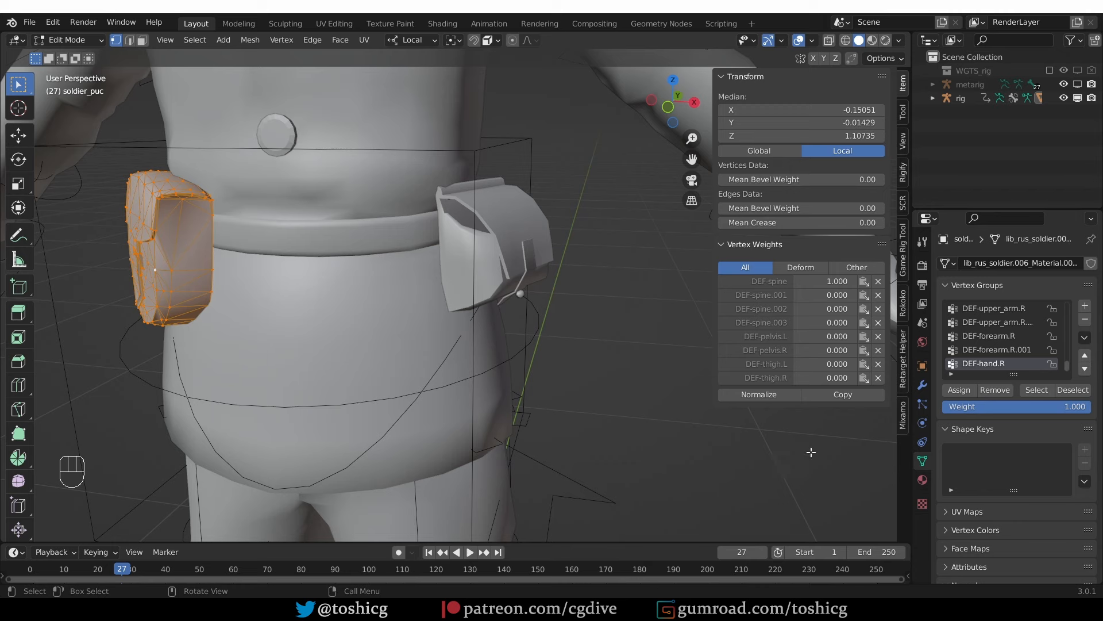
click(836, 395)
Select the rig in Object Mode, show only its deform bone layer, and turn on X-ray display
scroll(596, 417, down, 3)
shift+middle_drag(384, 315, 539, 310)
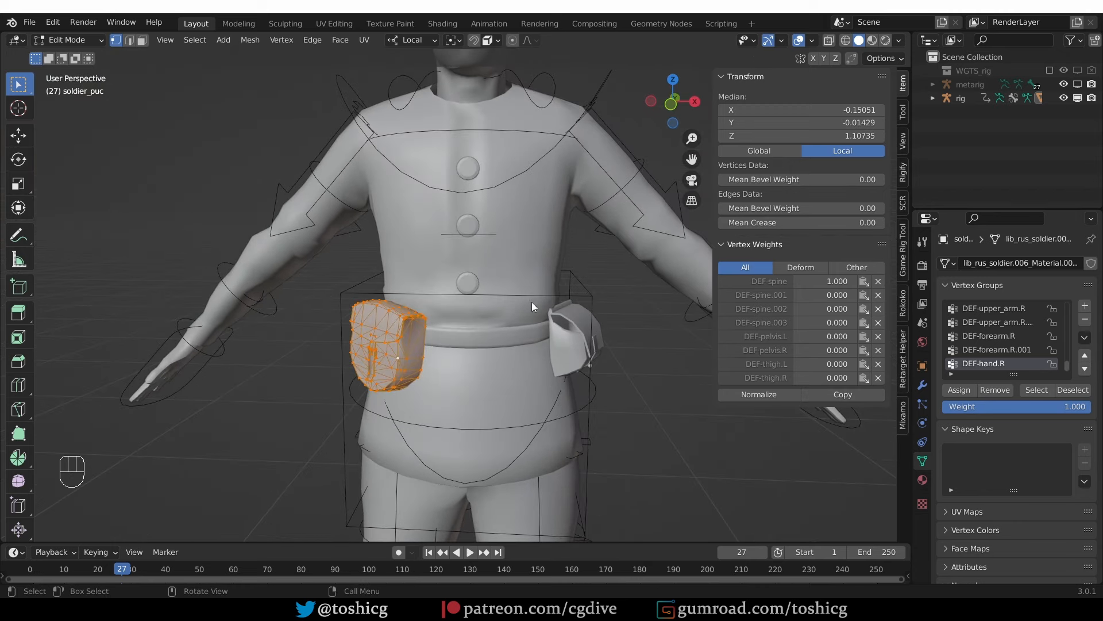
key(Tab)
click(634, 247)
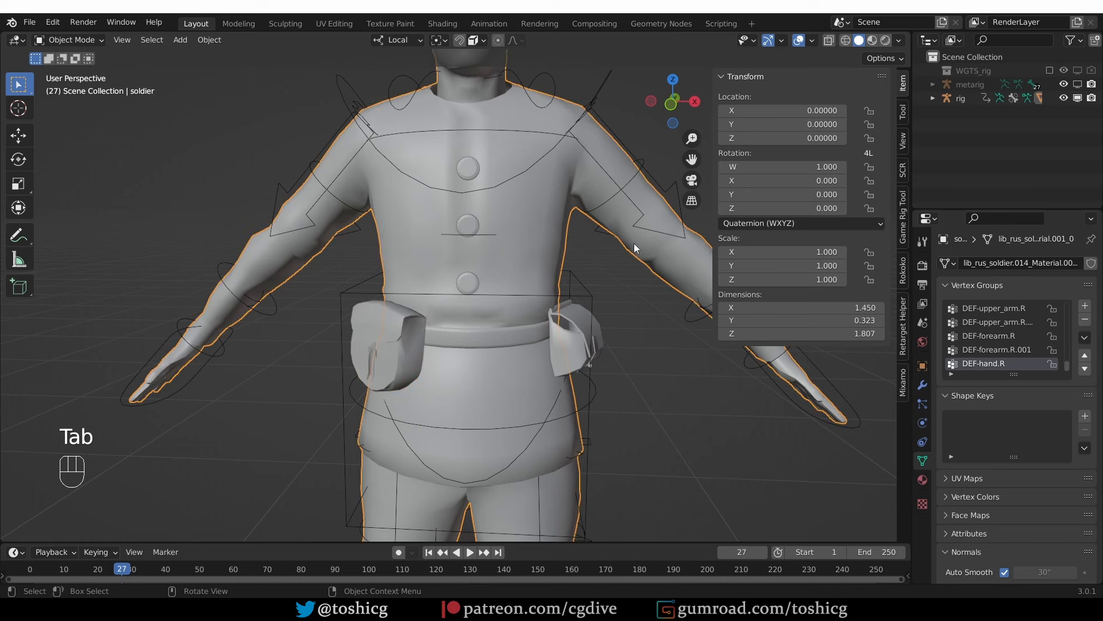
click(599, 92)
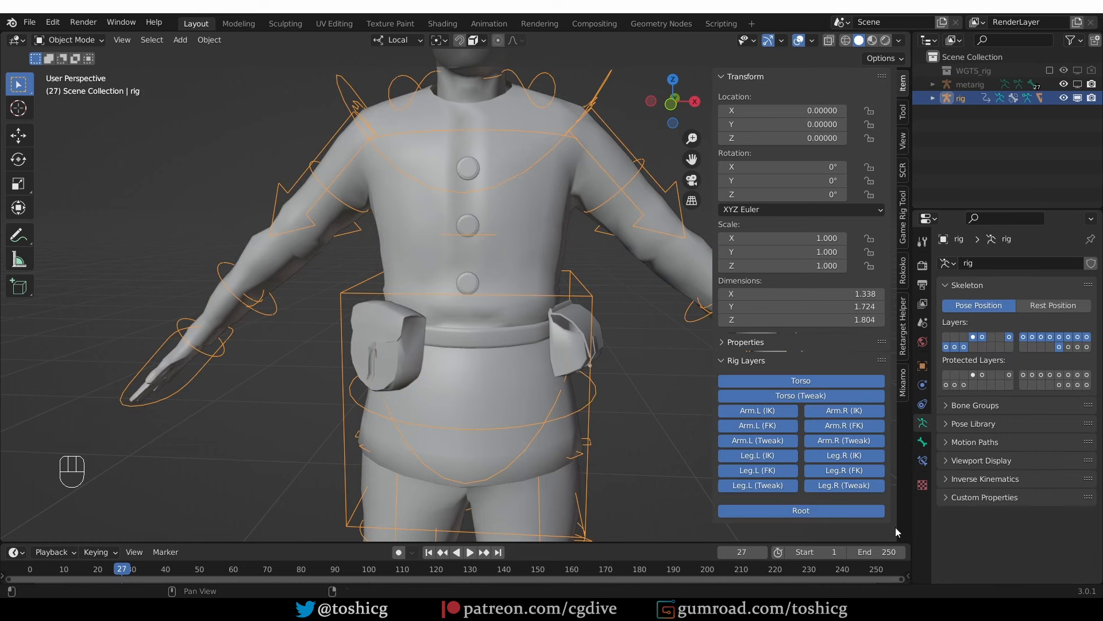
click(1068, 346)
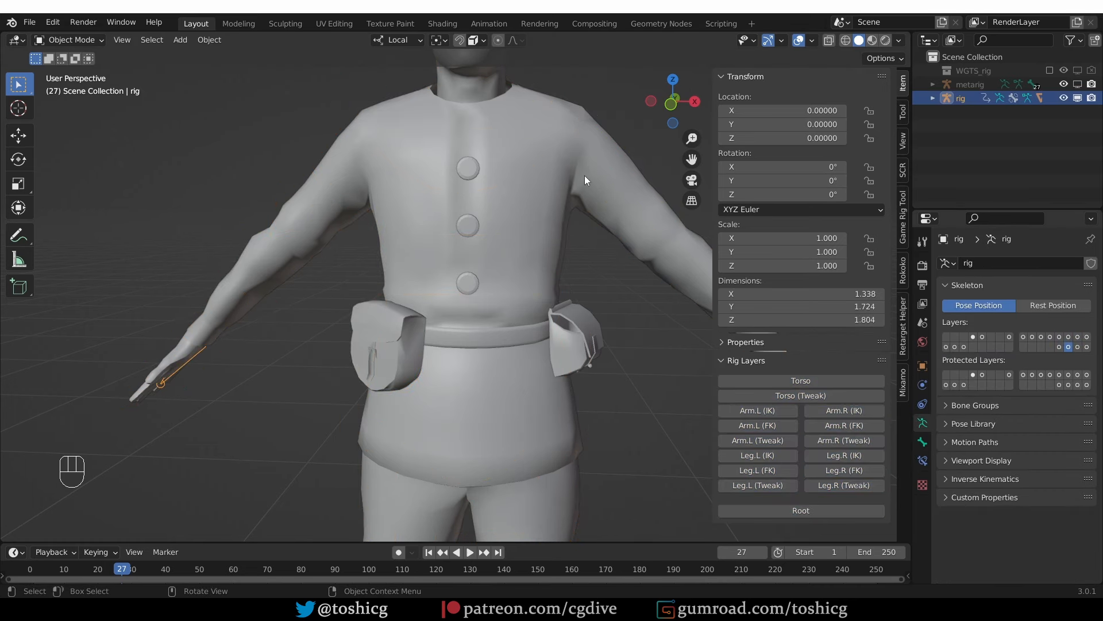
key(z)
Select the spine deform bones behind the jacket buttons in Pose Mode to identify their names, and return to Object Mode
key(Tab)
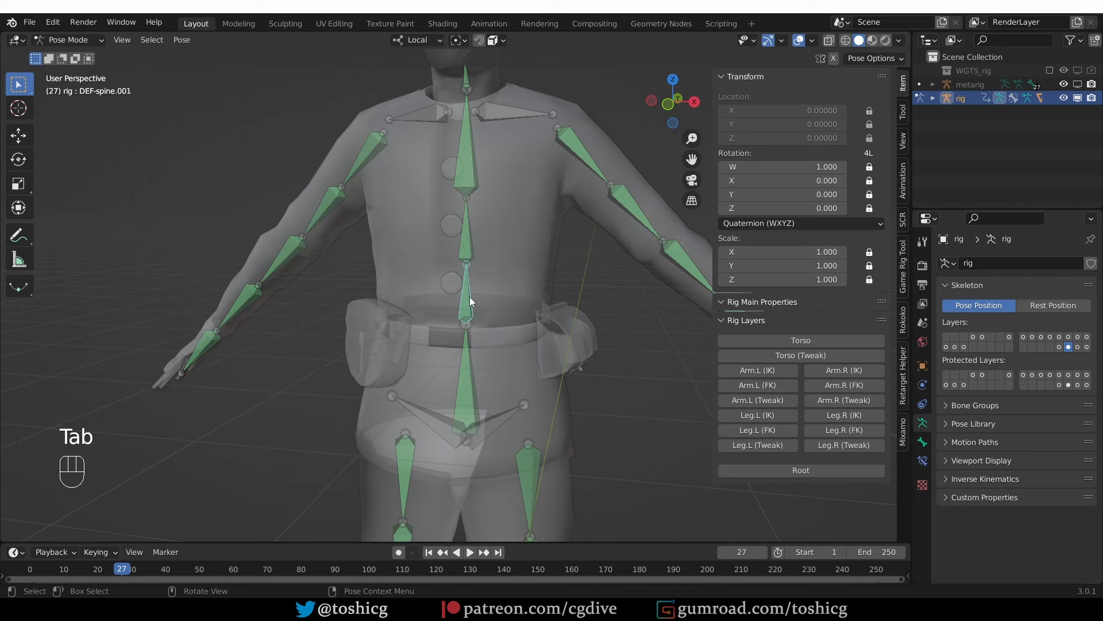
click(466, 226)
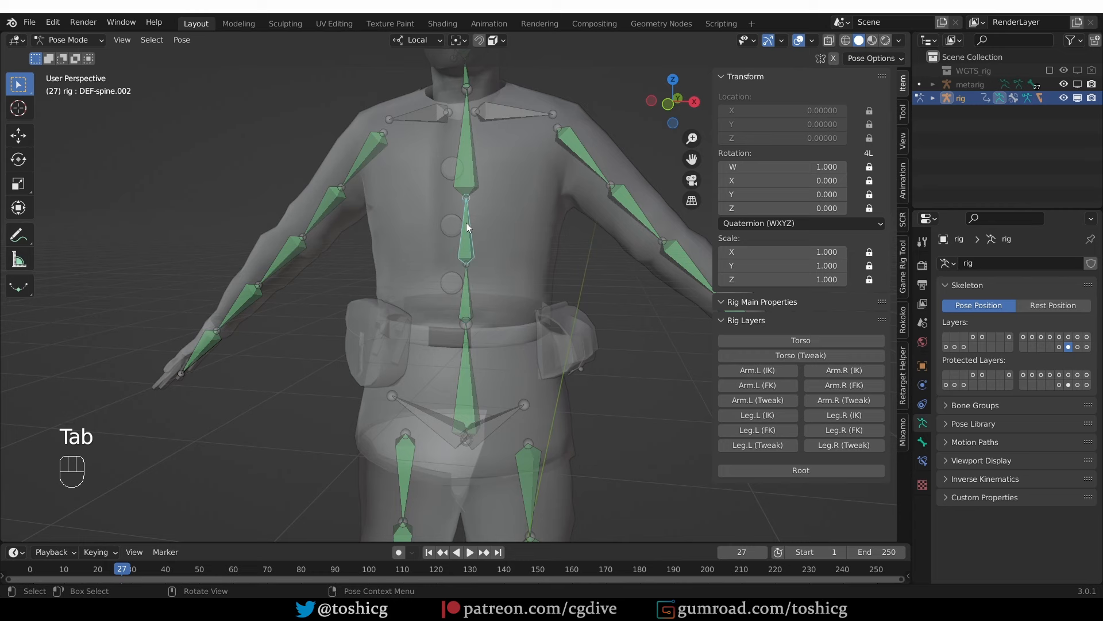
click(467, 168)
key(Tab)
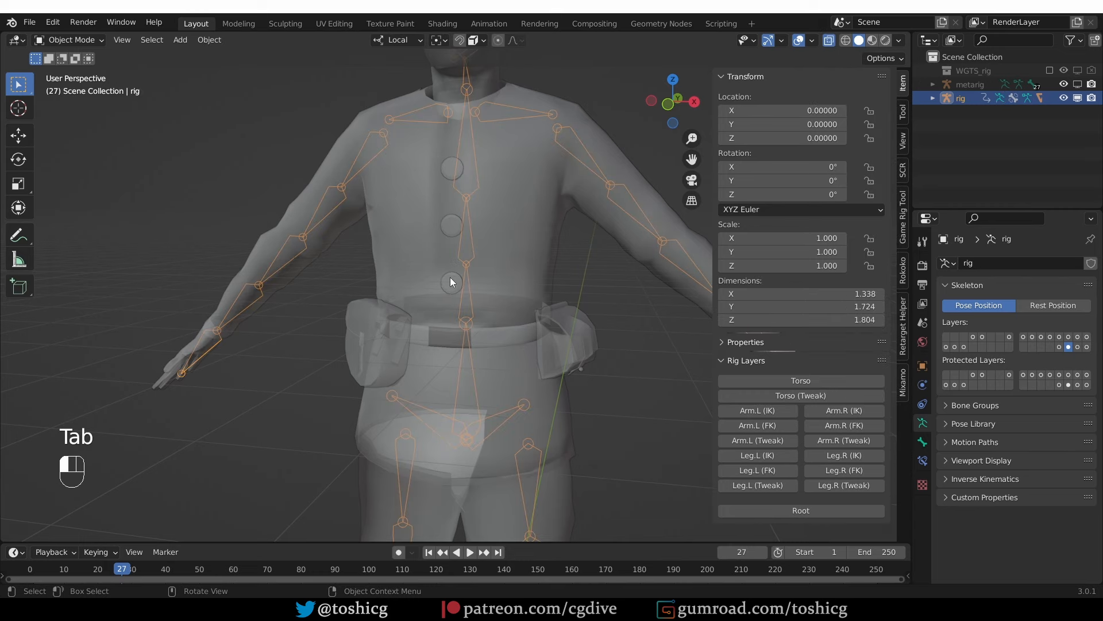
Select all vertices of the lowest jacket button in Edit Mode and set the DEF-spine.001 weight to 1
click(450, 277)
click(451, 281)
key(Tab)
key(a)
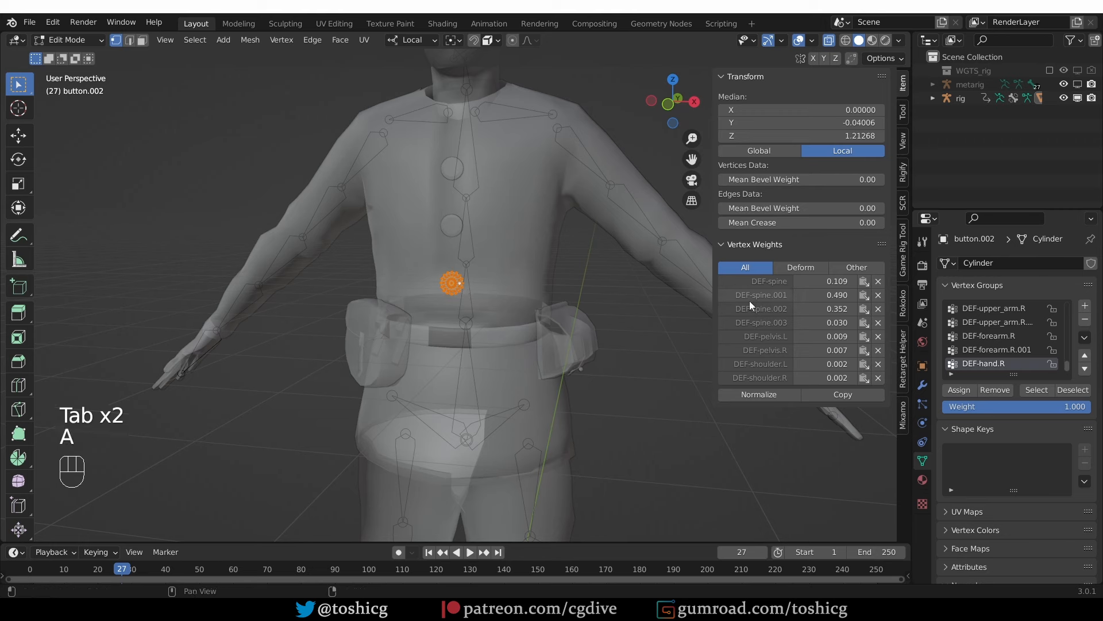
click(841, 296)
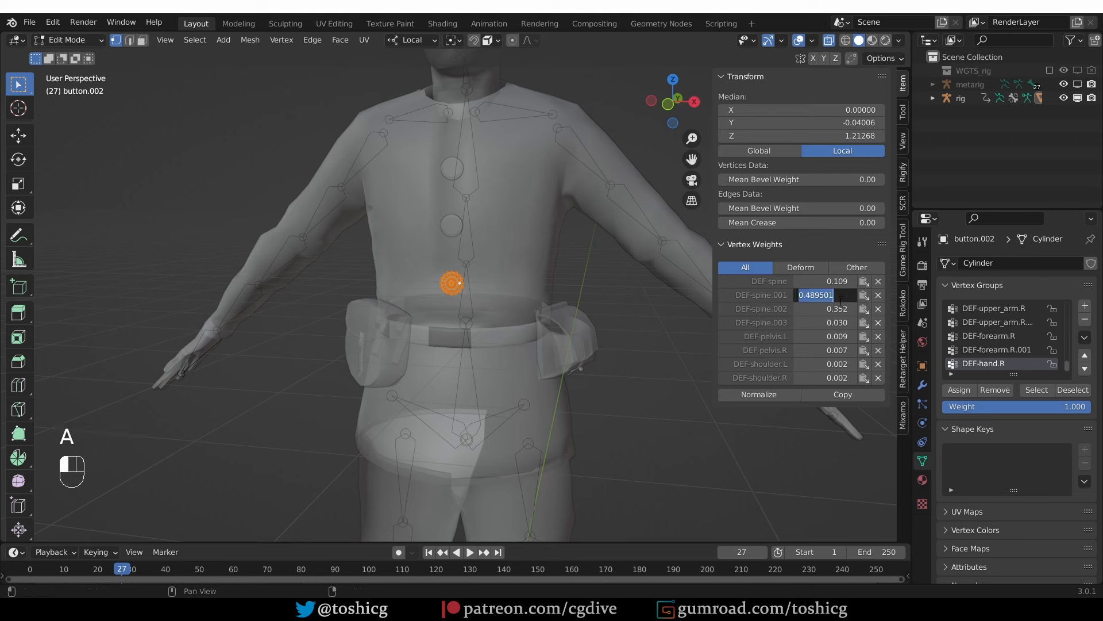
key(Return)
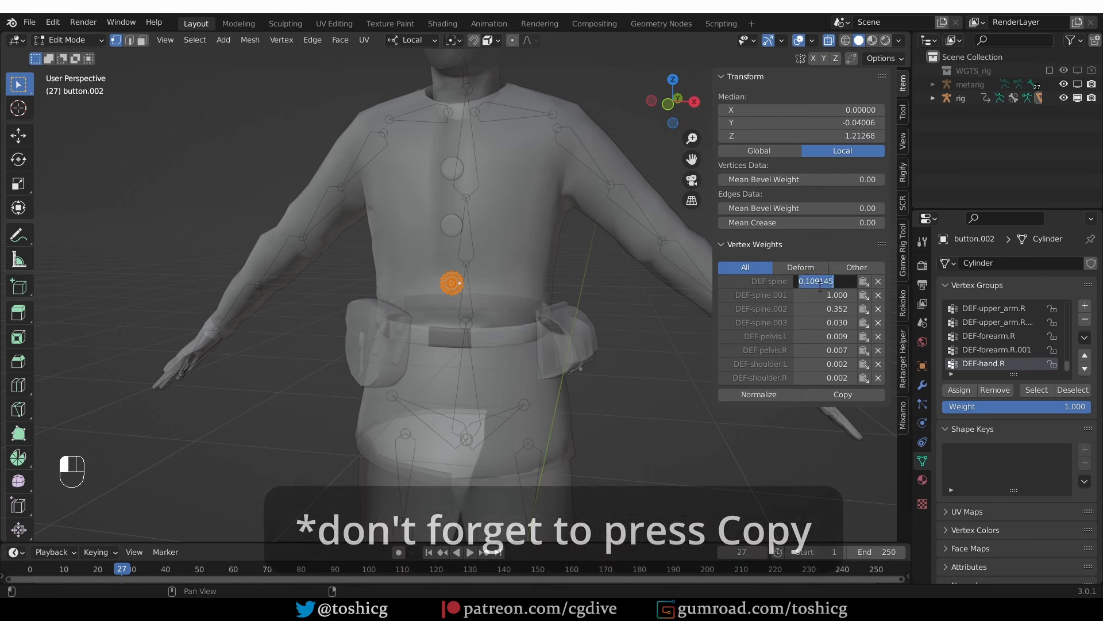
Set the lowest button's other vertex weights to 0, copy the weights to all its vertices, and leave Edit Mode
click(837, 309)
text(0)
key(Tab)
text(0	0	0)
key(Tab)
text(0)
key(Tab)
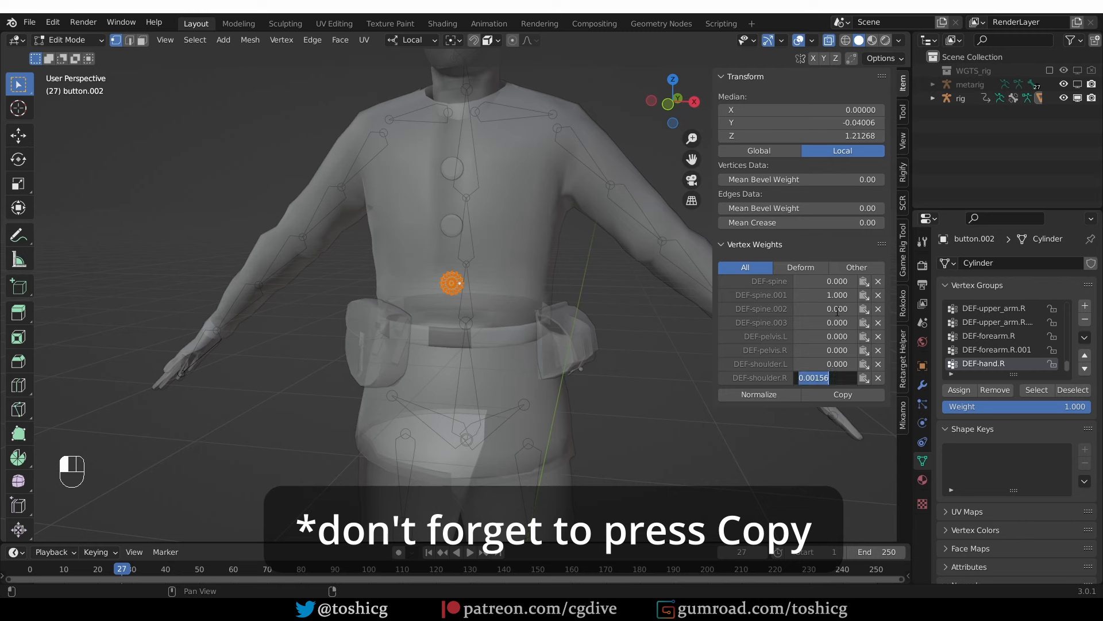
text(0)
key(Return)
click(842, 395)
key(Tab)
Select all vertices of the middle jacket button in Edit Mode and set the DEF-spine.002 weight to 1
click(451, 226)
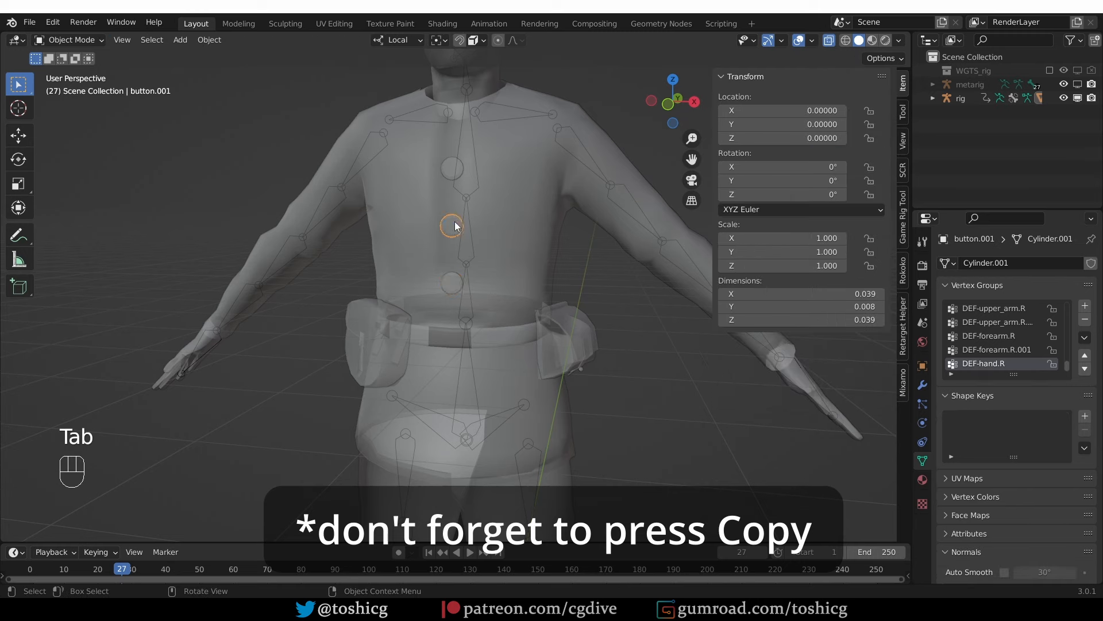
key(Tab)
key(a)
click(837, 309)
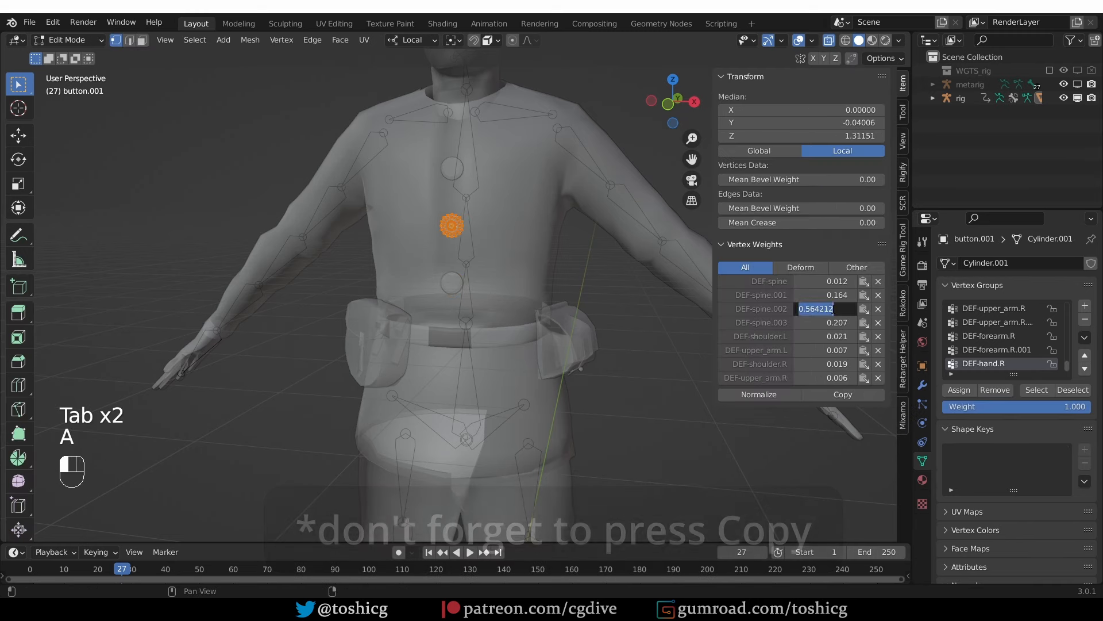
text(1)
key(Return)
Set the middle jacket button's remaining vertex weights to 0, copy the weights to all its vertices, and leave Edit Mode
click(839, 281)
text(0)
key(Tab)
text(0)
key(Tab)
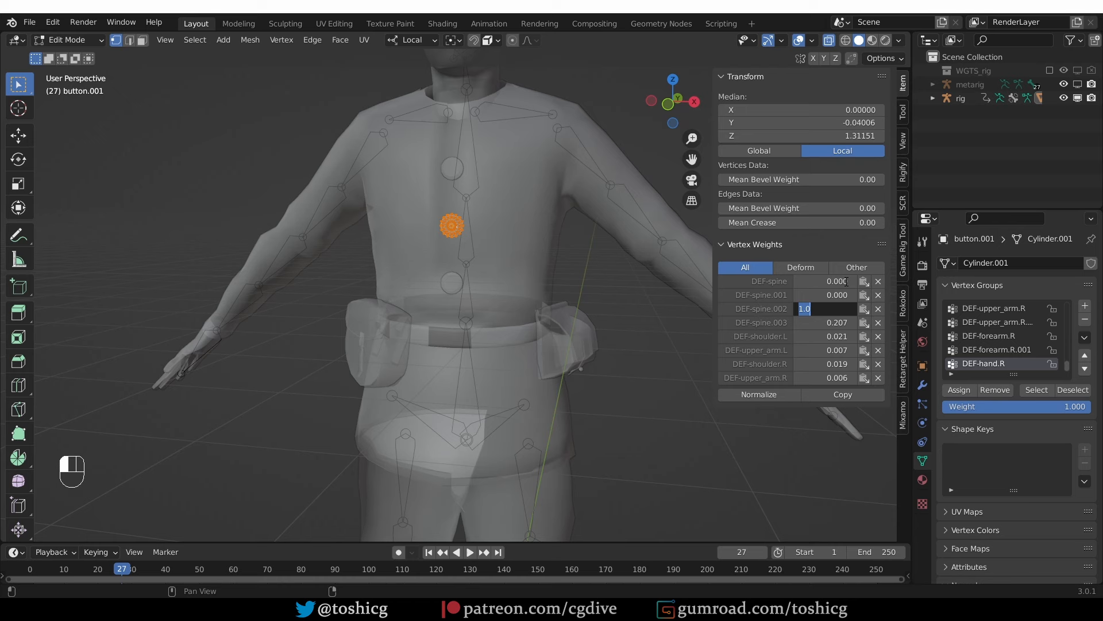
key(Tab)
text(0)
key(Tab)
text(0)
key(Tab)
text(0)
key(Tab)
key(0)
key(Tab)
text(0)
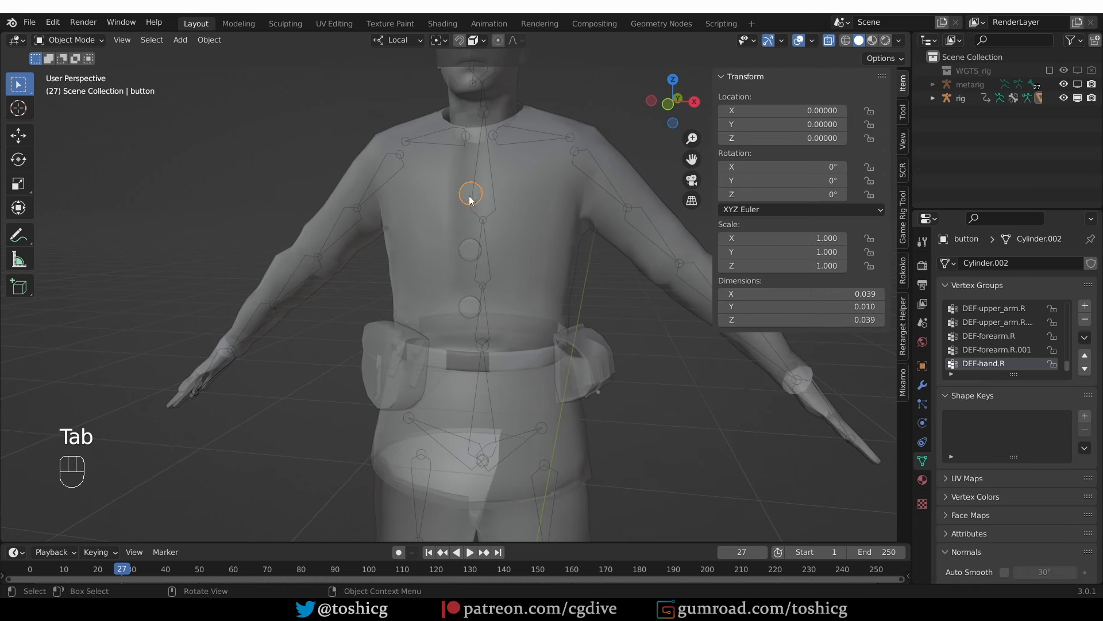
In Edit Mode, set the top jacket button's DEF-spine.003 weight to 1 and its other weights to 0, copied to all vertices
key(Tab)
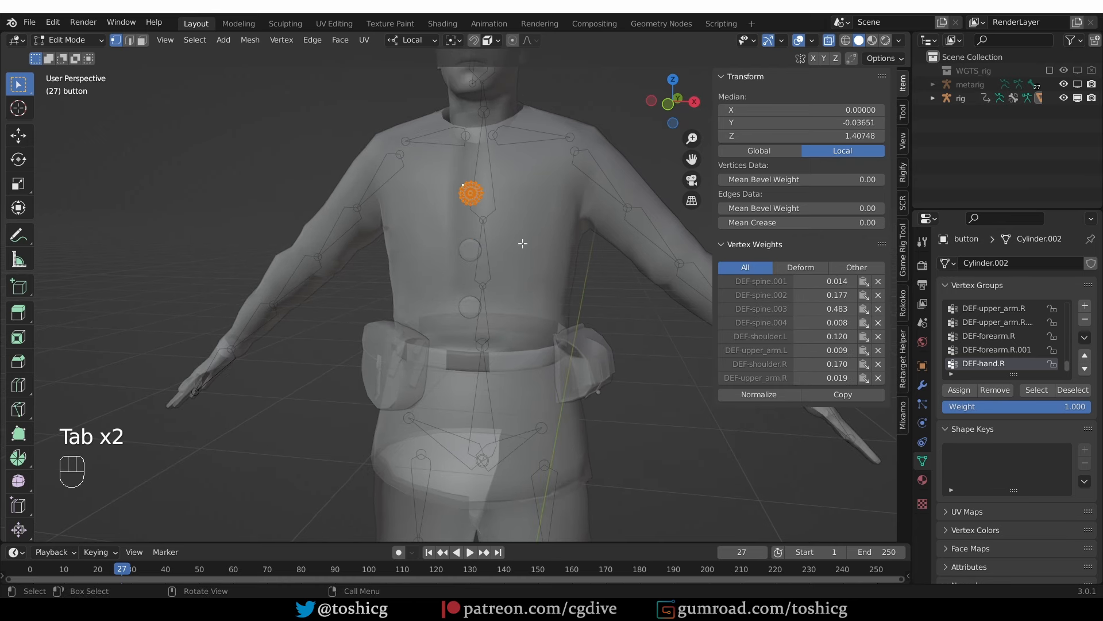
click(839, 284)
text(0)
key(Tab)
text(0)
key(Tab)
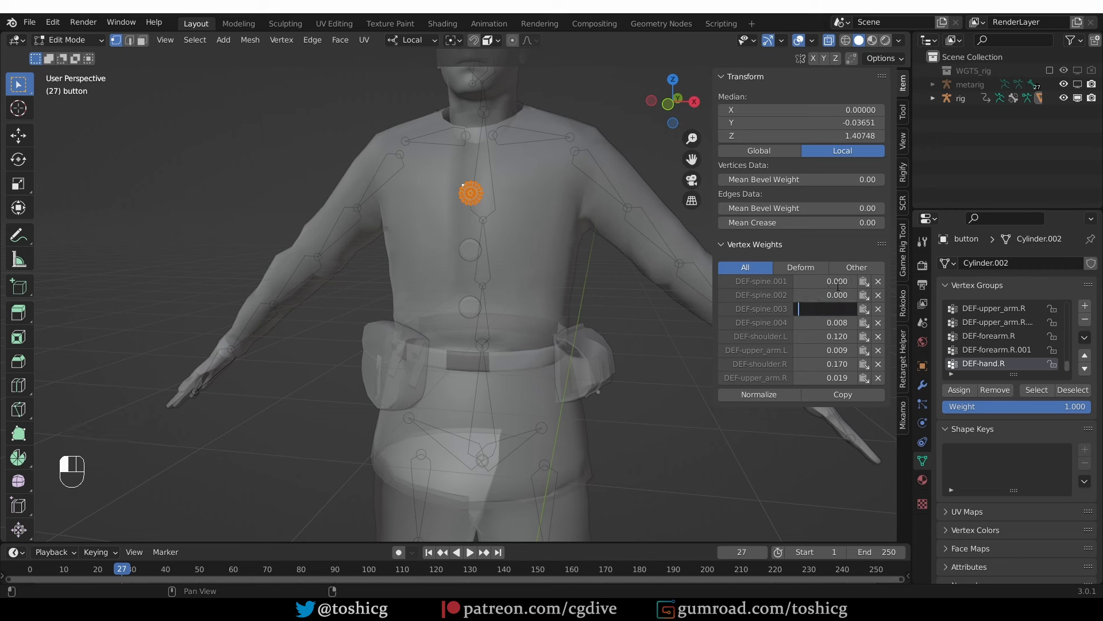
text(1)
key(Tab)
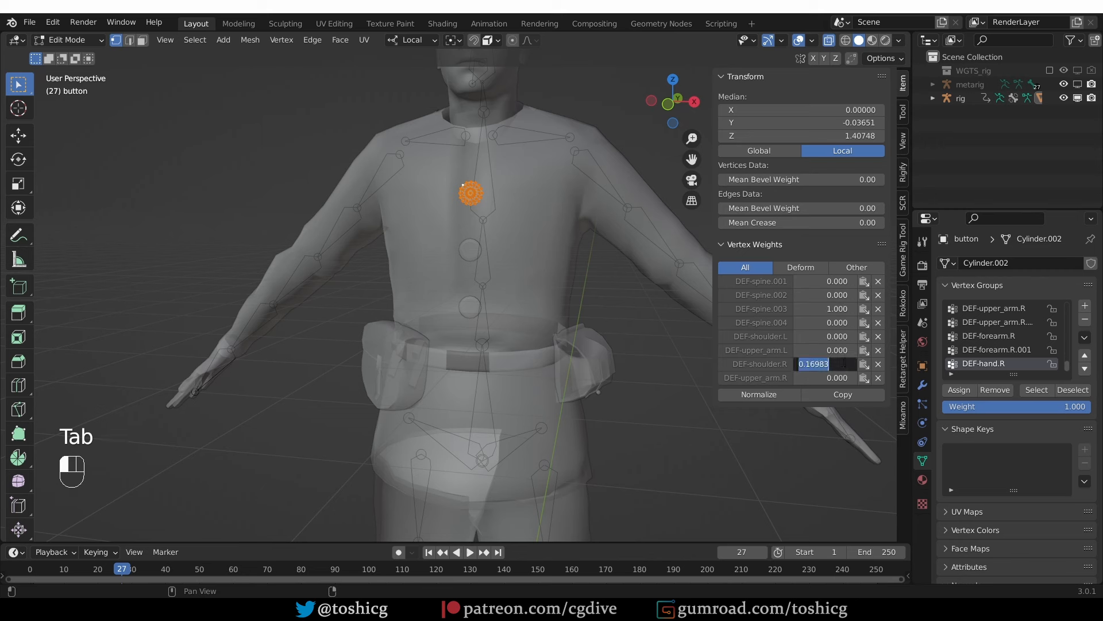
scroll(553, 406, down, 3)
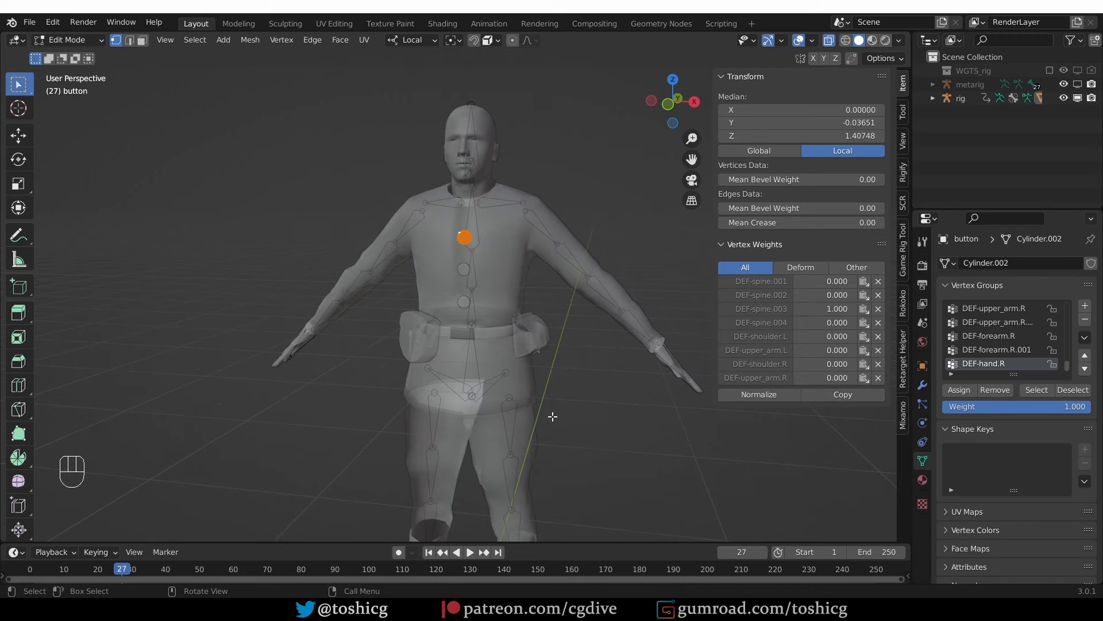
key(Tab)
Select the rig together with the top jacket button and switch to Weight Paint mode
click(471, 394)
middle_drag(525, 291, 536, 342)
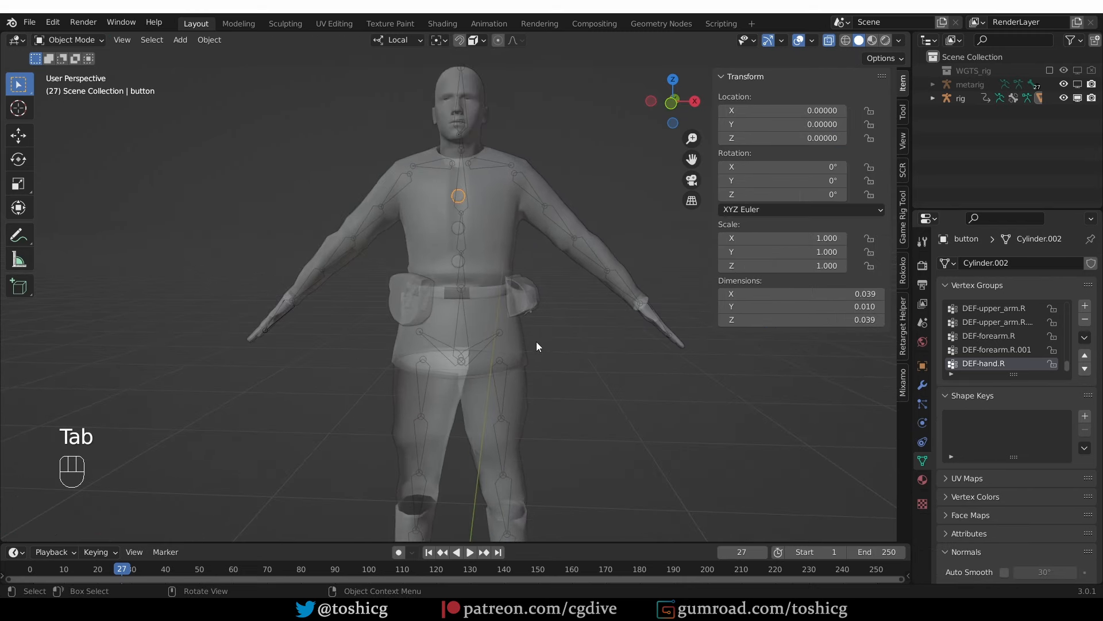
shift+middle_drag(498, 163, 509, 223)
scroll(509, 223, up, 1)
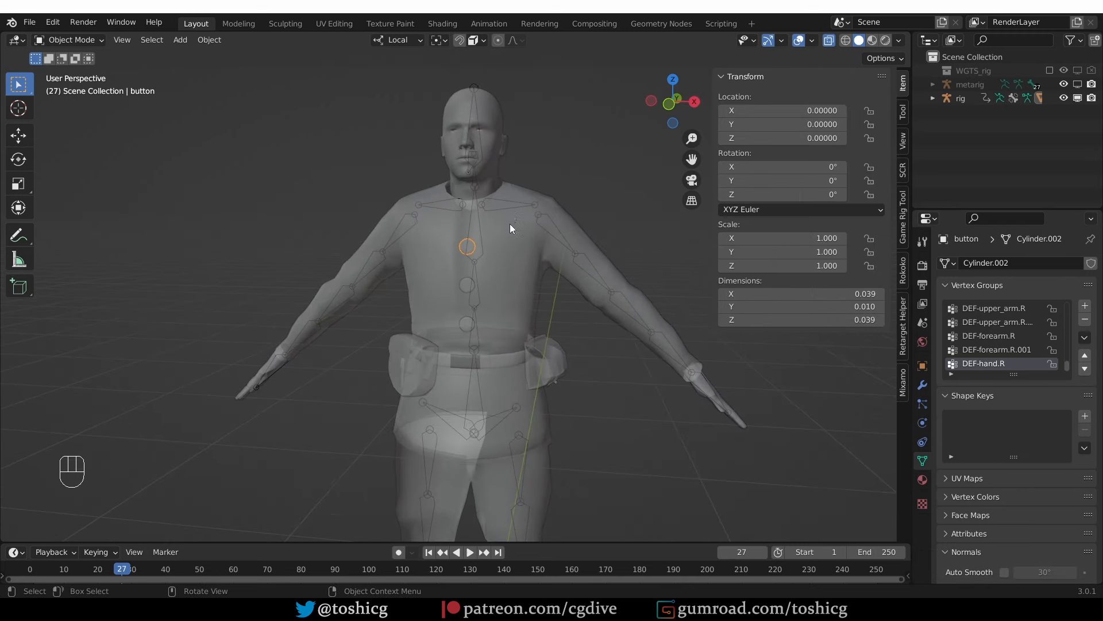
click(472, 99)
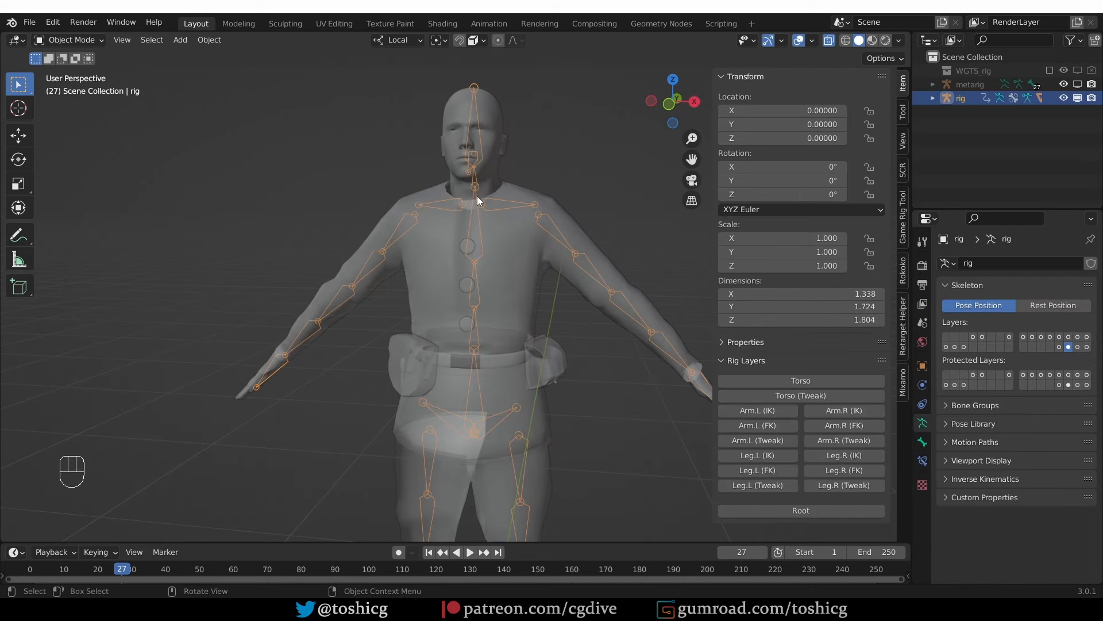
shift+click(468, 245)
shift+click(467, 246)
key(ctrl+z)
key(ctrl+z)
shift+click(469, 244)
shift+click(469, 243)
key(Tab)
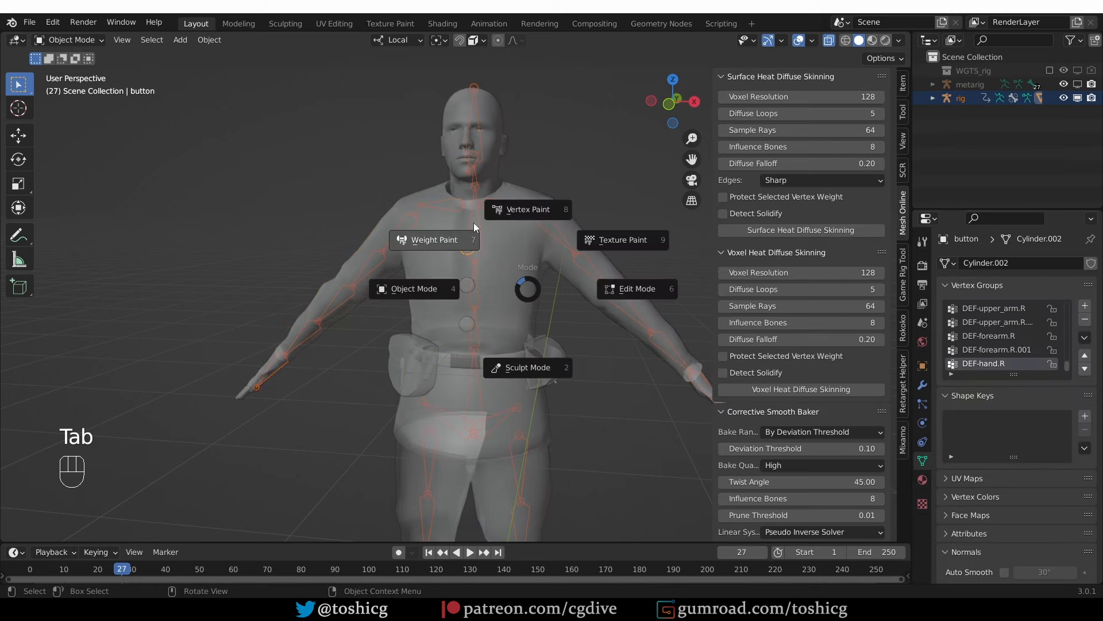
click(448, 241)
Select the DEF-spine.003 bone to inspect its weight on the top button from several angles, and return to Object Mode
scroll(477, 208, up, 3)
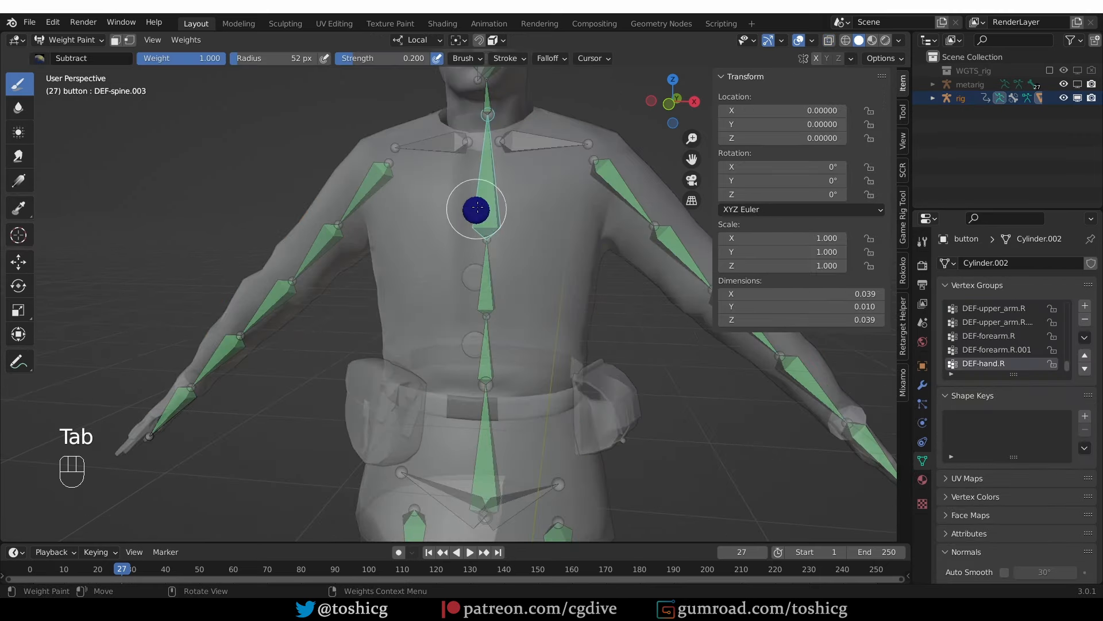
ctrl+click(488, 163)
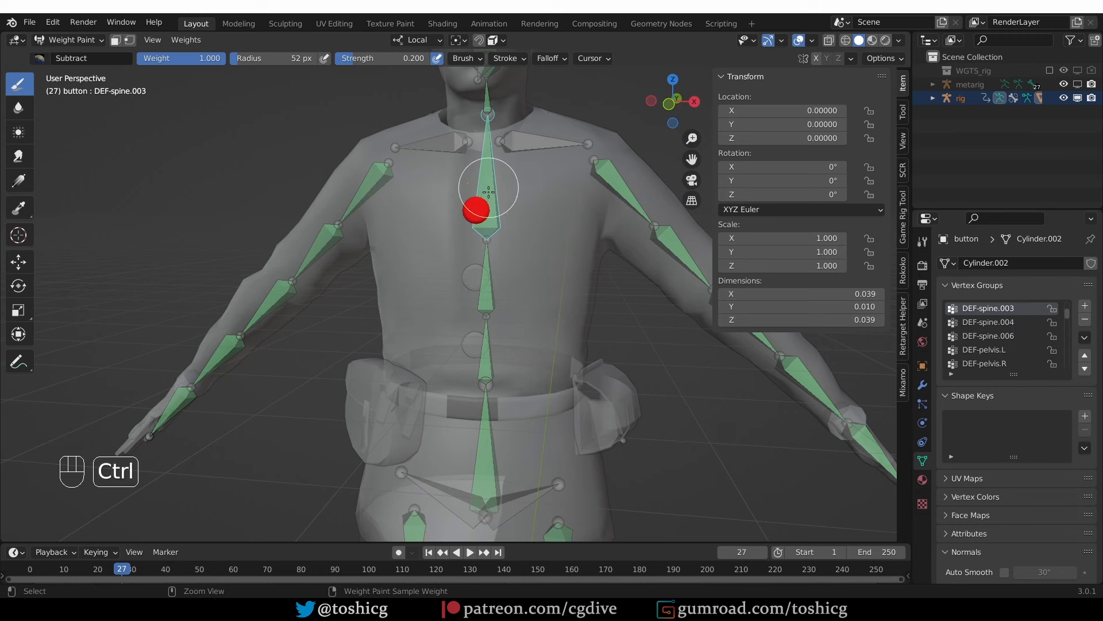
middle_drag(492, 174, 499, 206)
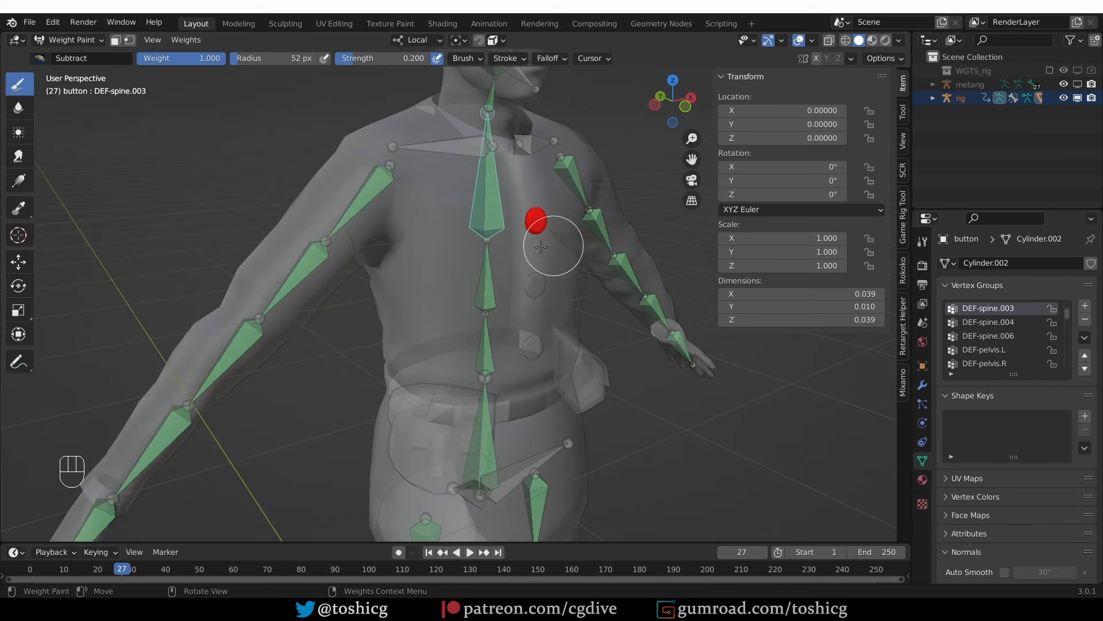
middle_drag(552, 238, 467, 148)
mouse_move(506, 180)
middle_down()
mouse_move(510, 263)
mouse_move(500, 273)
middle_up()
key(Tab)
scroll(534, 274, down, 4)
Select the rig, show its Torso control layer, and enter Pose Mode
click(905, 88)
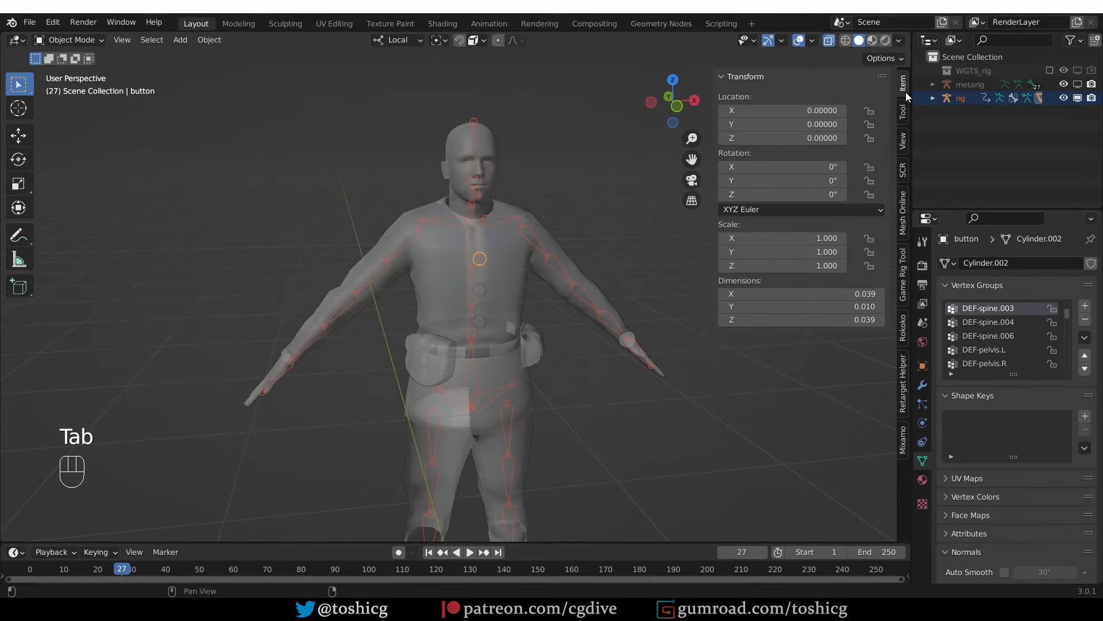
click(514, 215)
key(Tab)
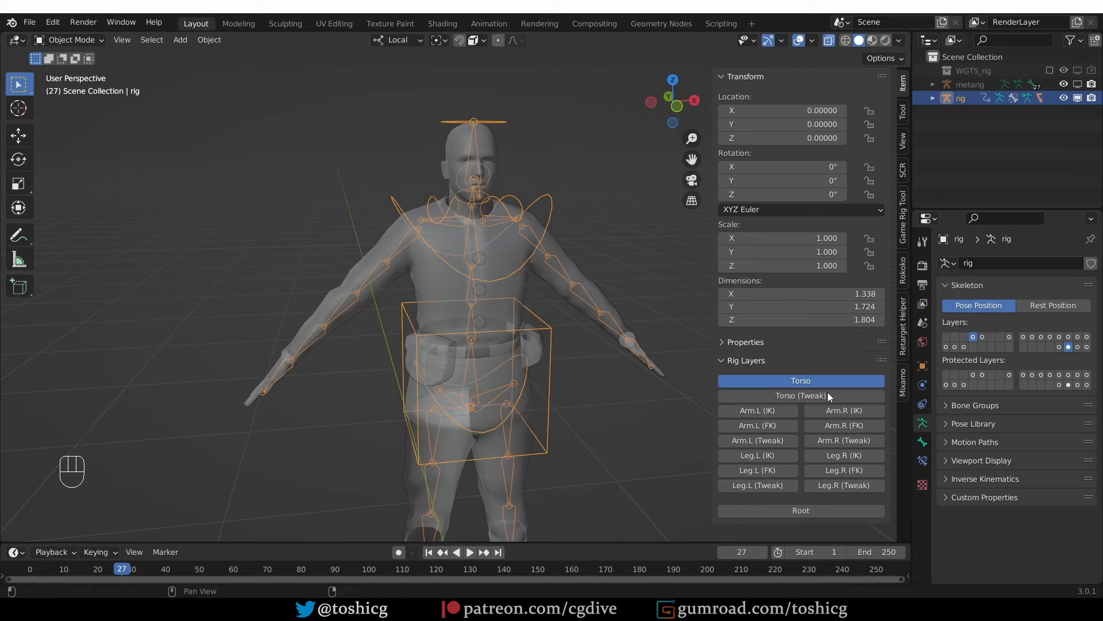
Rotate the chest control by about 61° and inspect how the jacket buttons deform
middle_drag(522, 278, 439, 279)
key(r)
right_click(640, 281)
click(537, 241)
key(r)
click(684, 433)
middle_drag(345, 255, 439, 266)
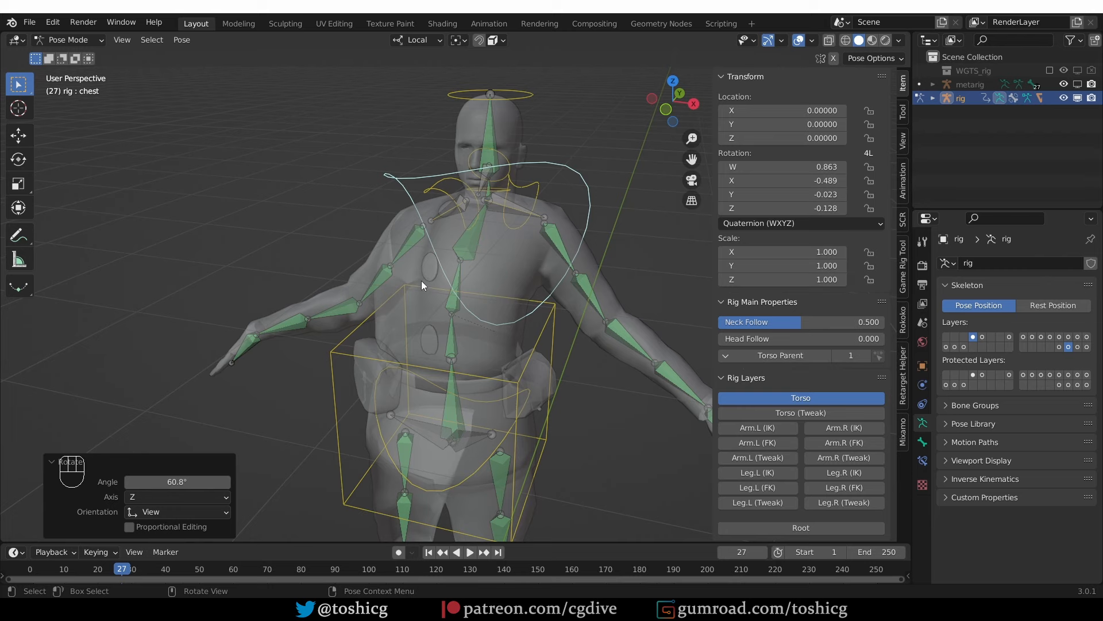
middle_drag(422, 280, 529, 253)
Check the bent pose in Object Mode, and rotate the hips control by 26.6° in Pose Mode
key(z)
key(Tab)
key(z)
middle_drag(461, 342, 481, 329)
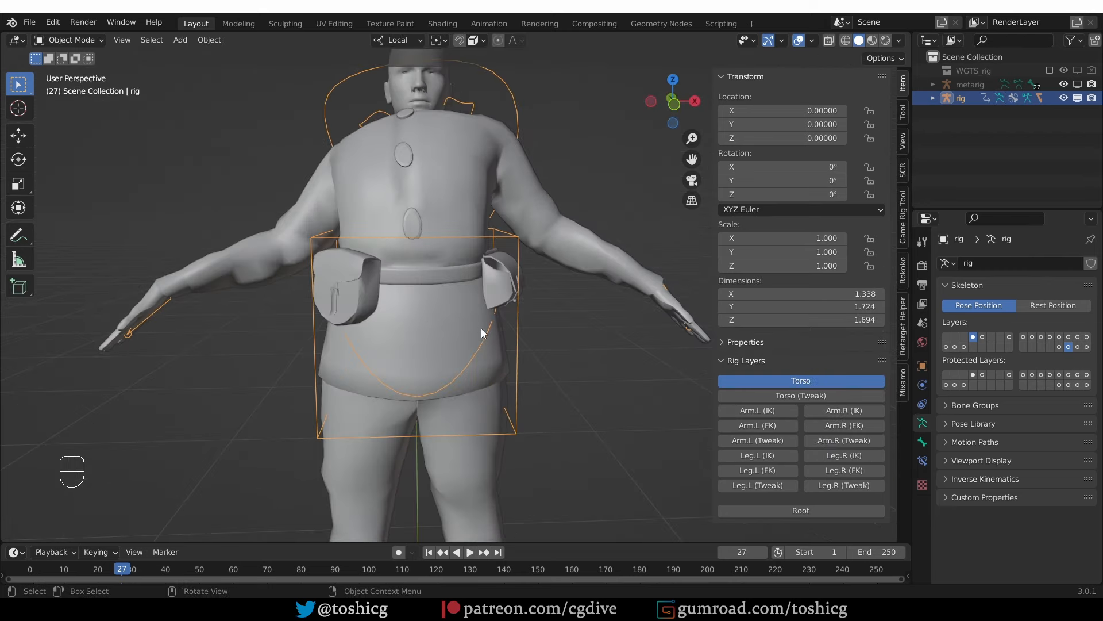
key(Tab)
key(r)
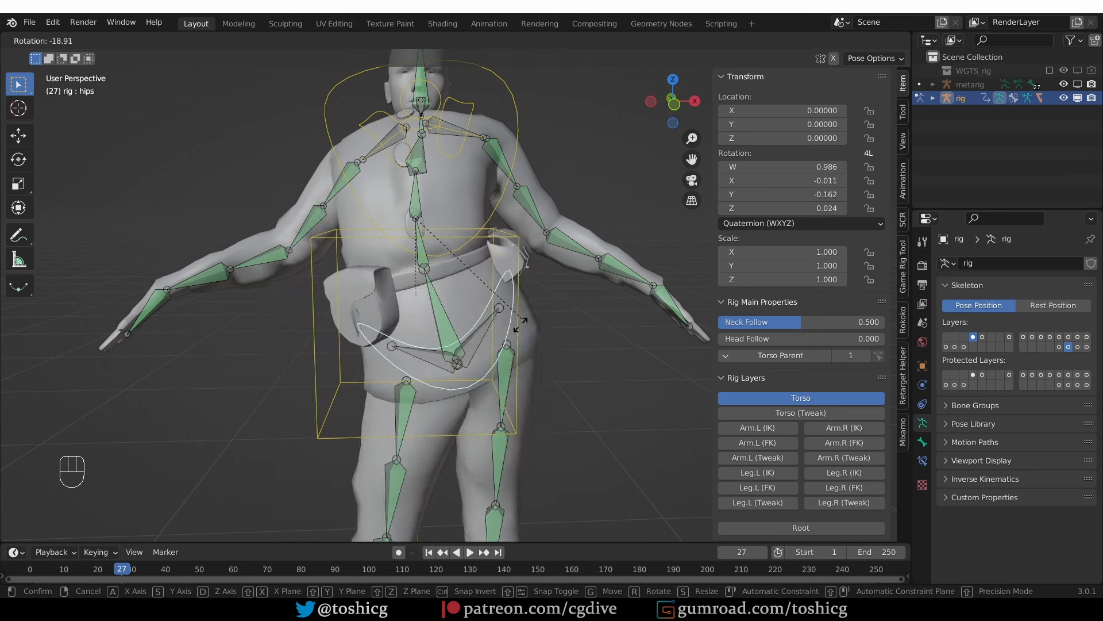
click(427, 282)
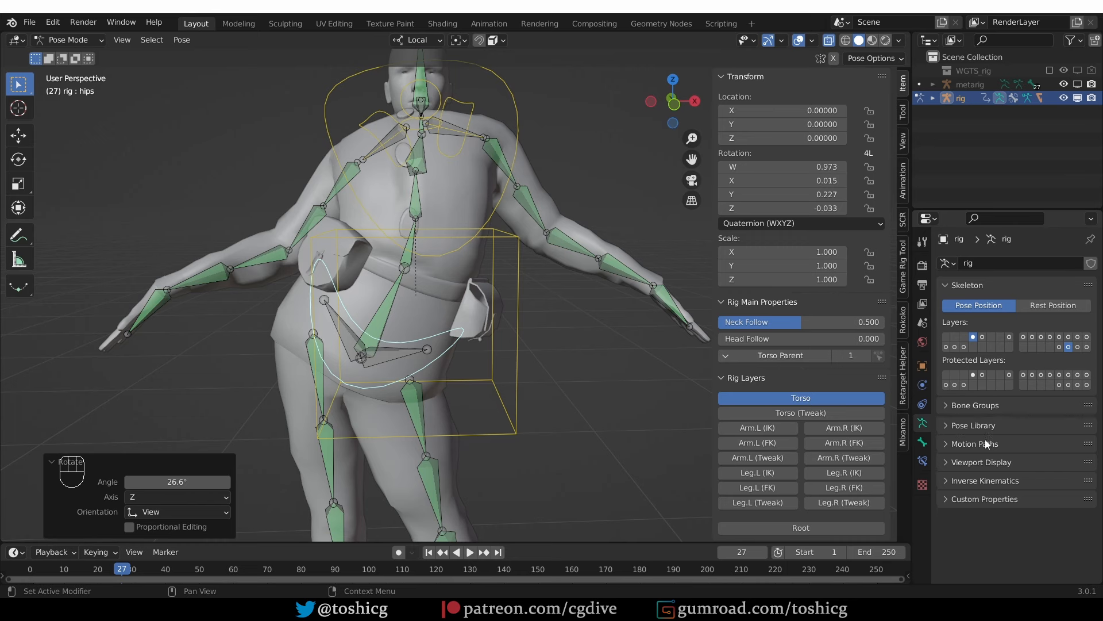
Set the rig's viewport bone display to B-Bone
click(981, 461)
click(1037, 481)
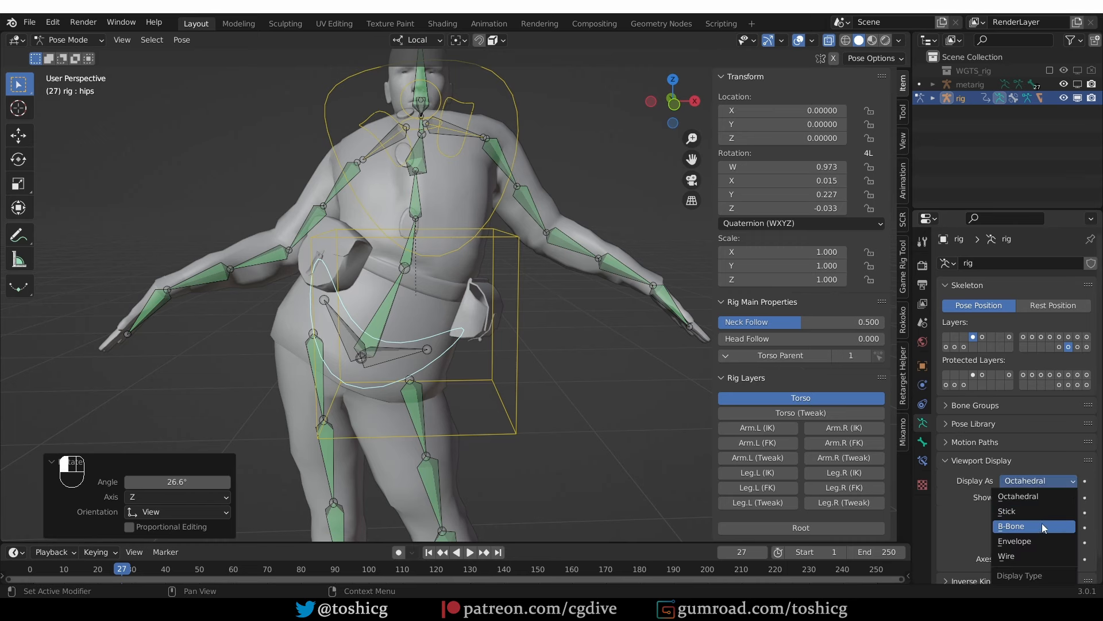
click(1011, 526)
middle_drag(452, 254, 405, 301)
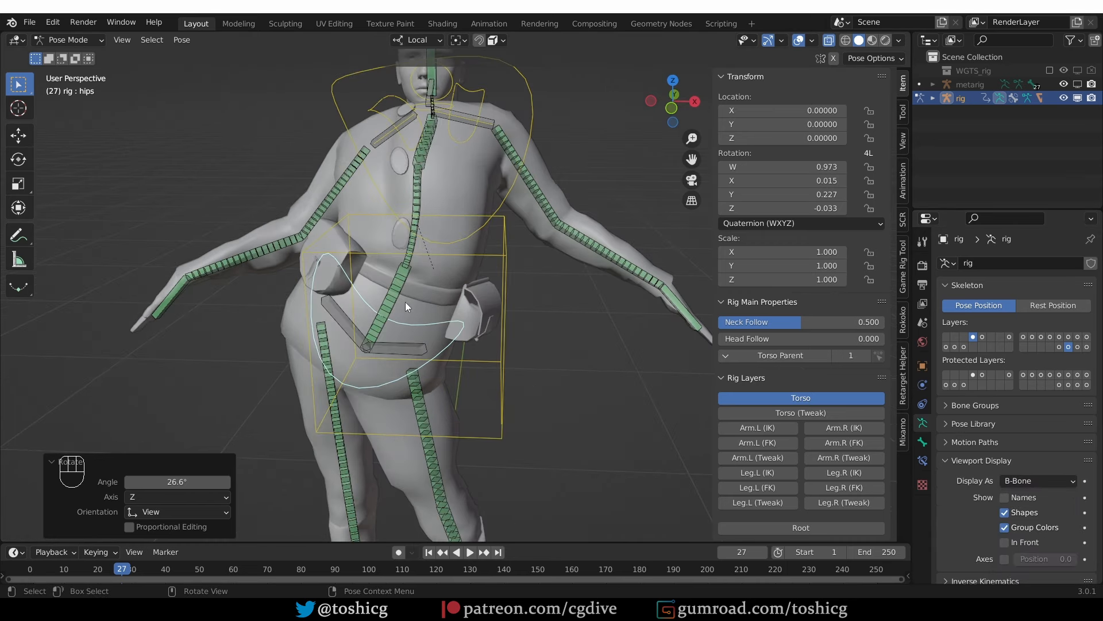
Select the spine deform bones up to DEF-spine.003, set their Bendy Bones segments to 1, and copy the value to all selected bones
click(398, 289)
shift+click(413, 228)
shift+click(416, 199)
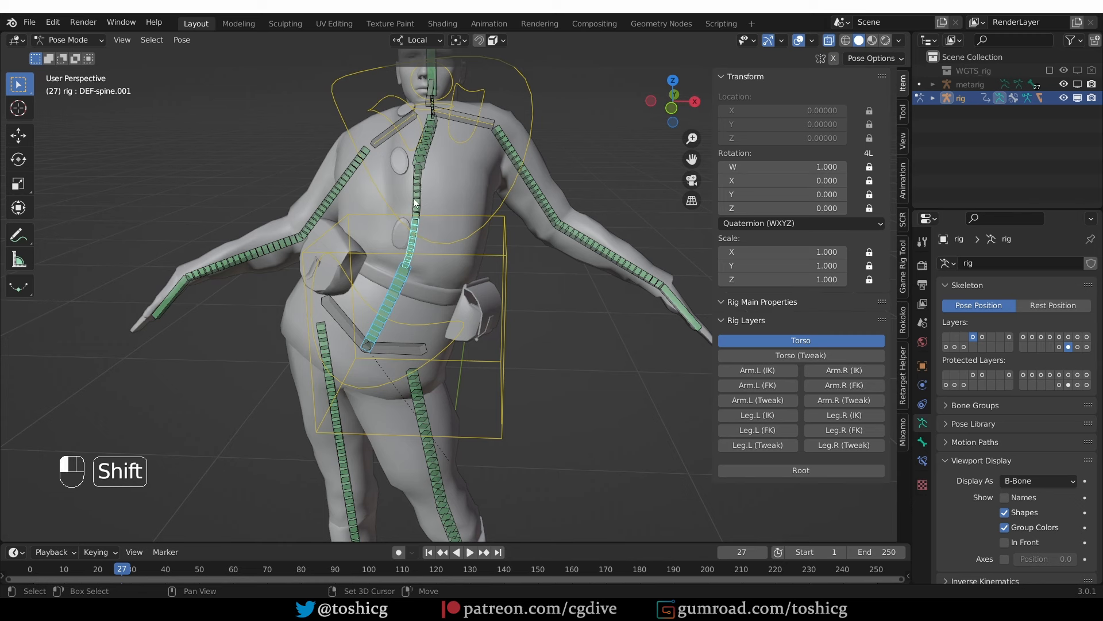
shift+click(419, 148)
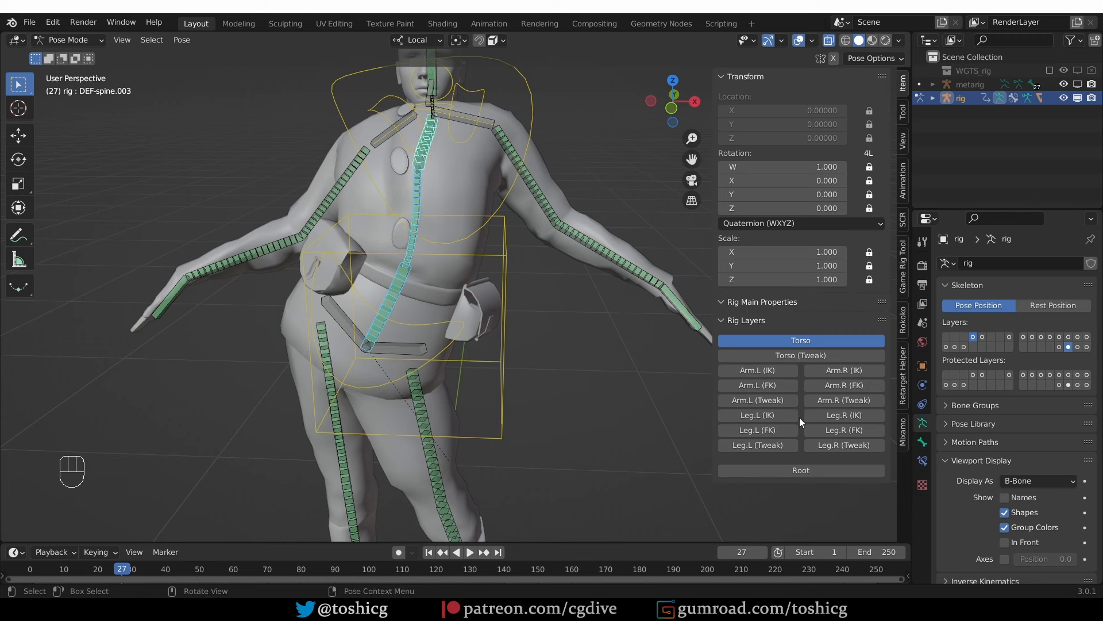
click(922, 441)
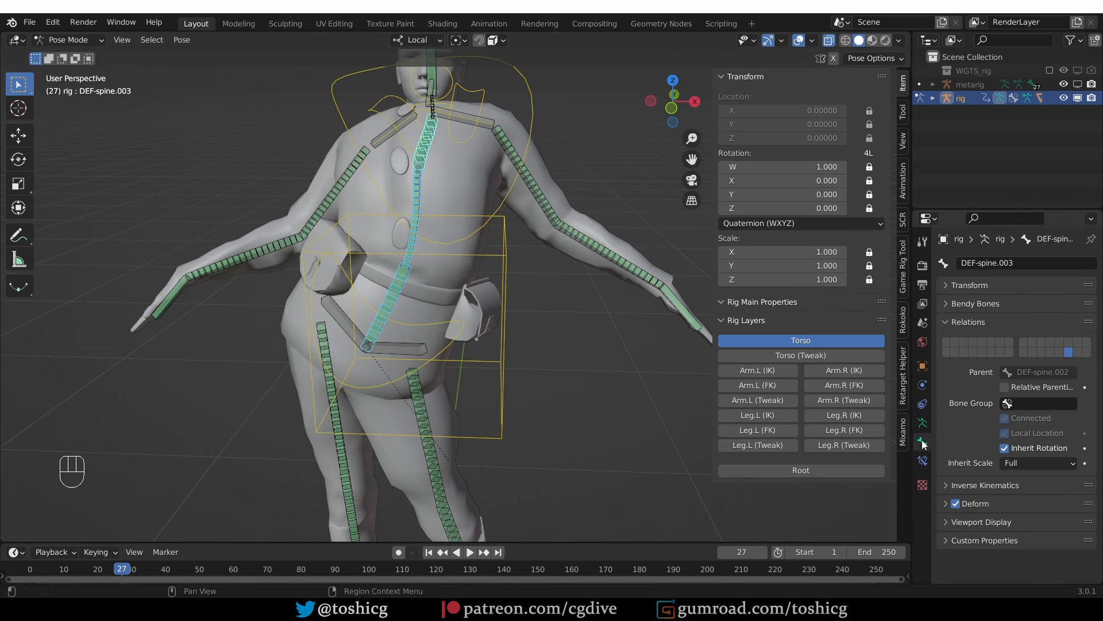
click(968, 305)
click(1043, 326)
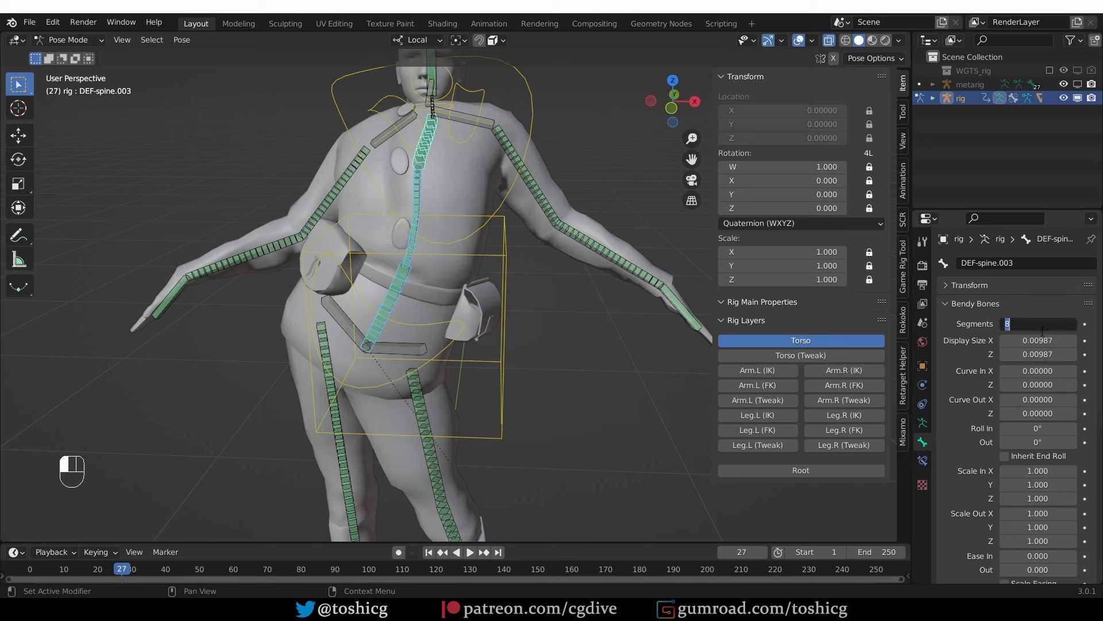
text(1)
key(Return)
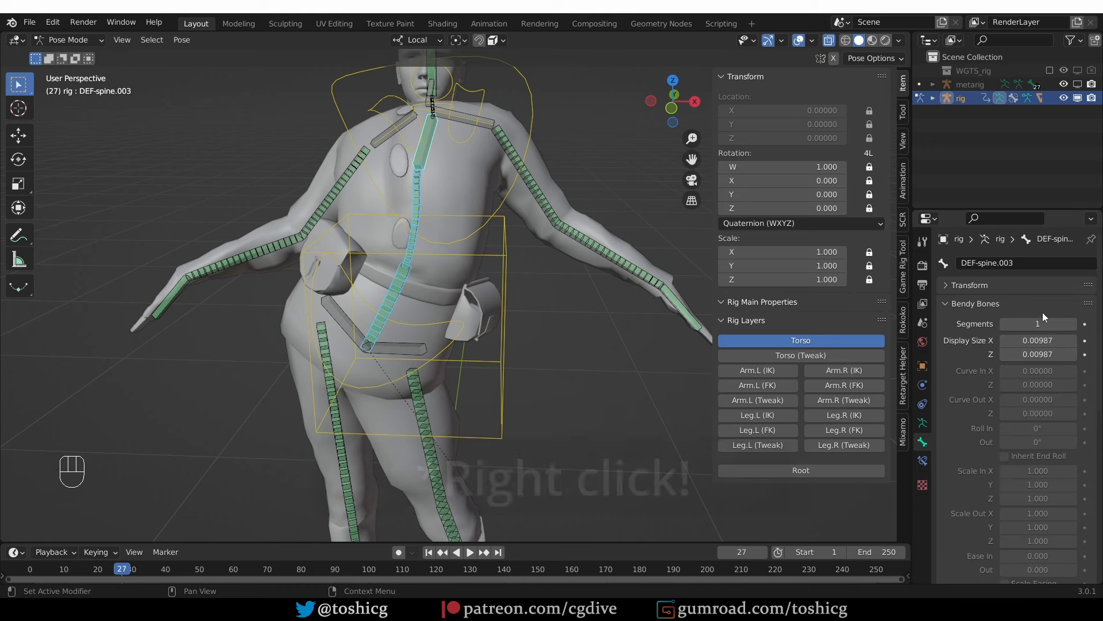
right_click(1043, 317)
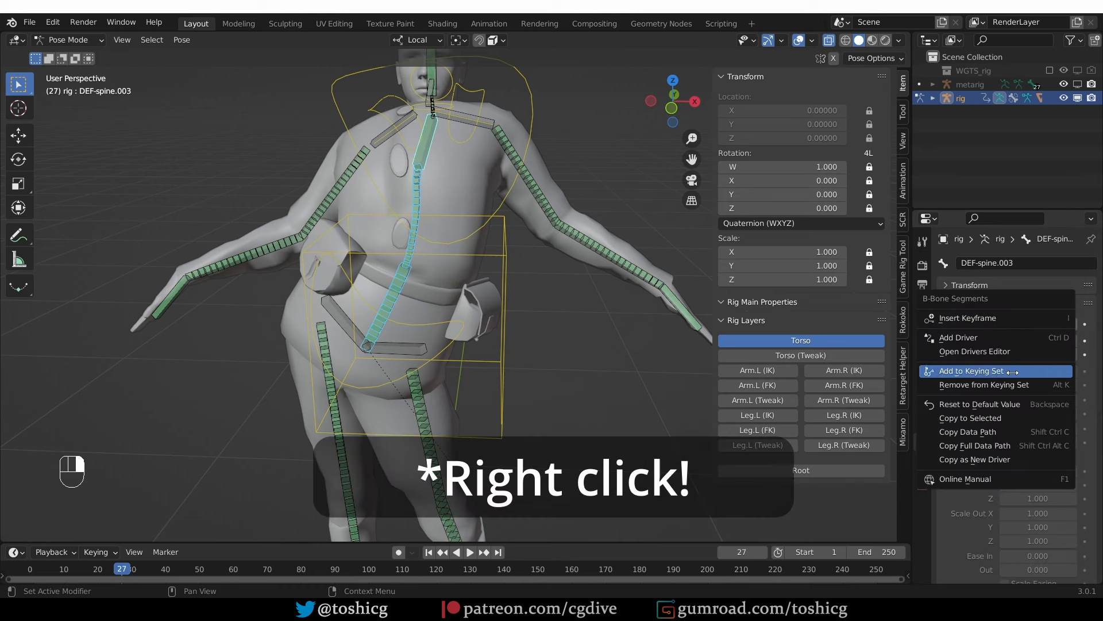
middle_drag(644, 321, 285, 392)
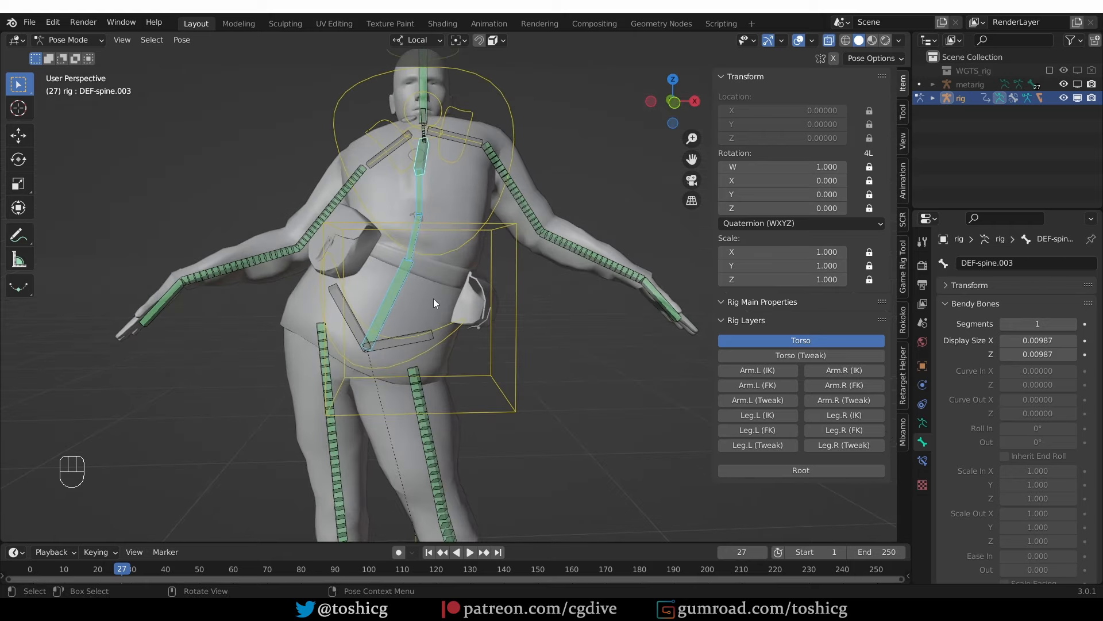
Clear the rotation of the chest and hips controls
click(498, 89)
key(alt+r)
click(444, 342)
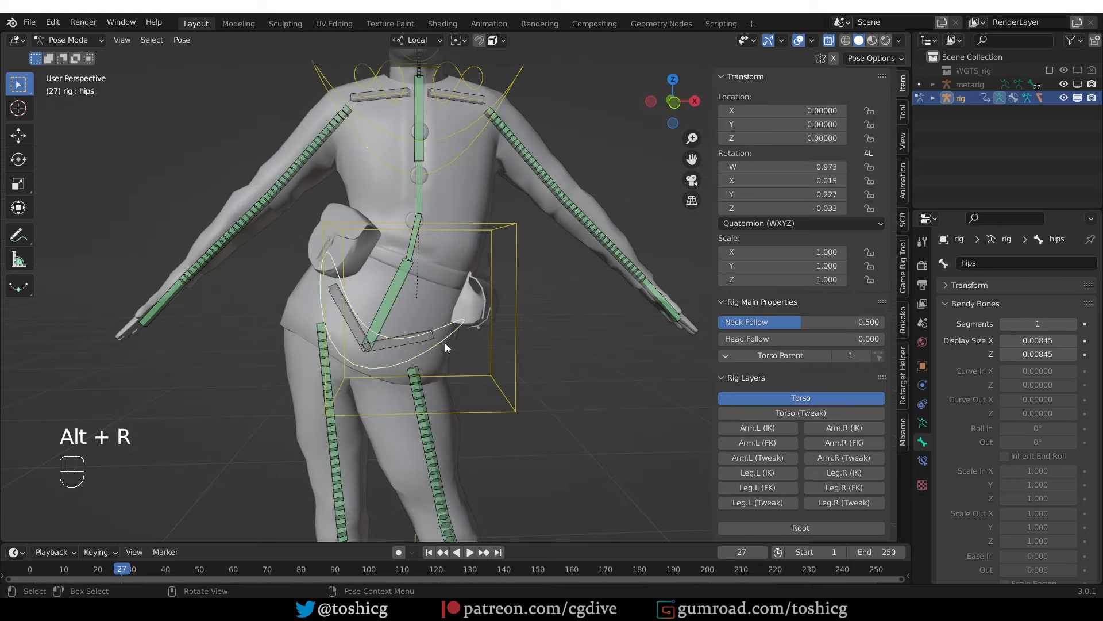
key(alt+r)
Test-rotate the hips control both ways in the front view to check the pouches and belt, and cancel the rotations
key(r)
middle_drag(445, 342, 512, 313)
key(KP_1)
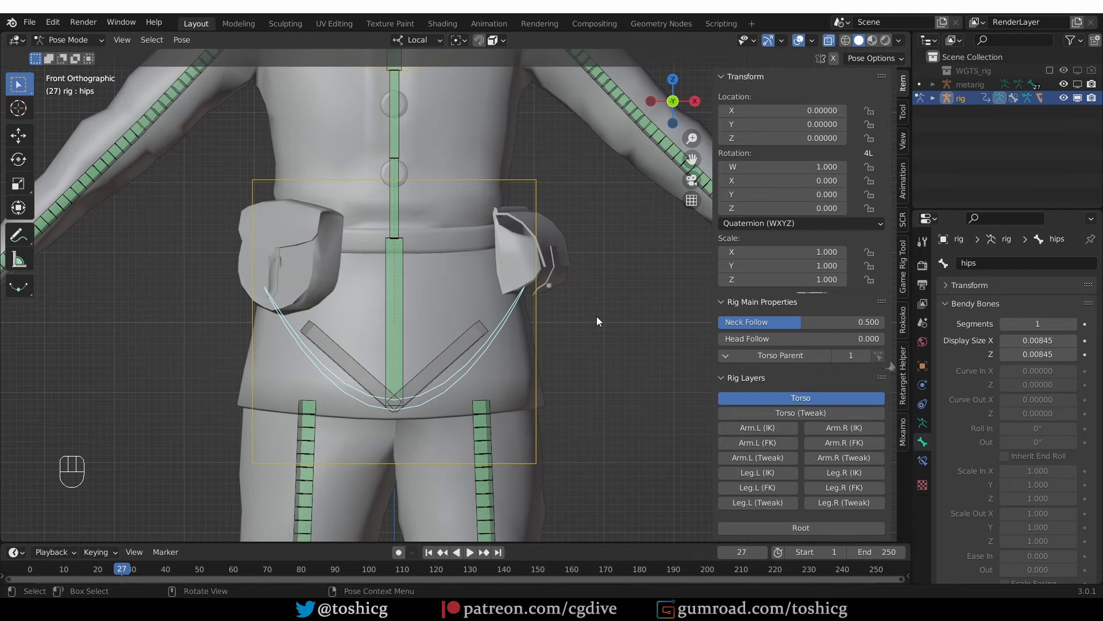
key(r)
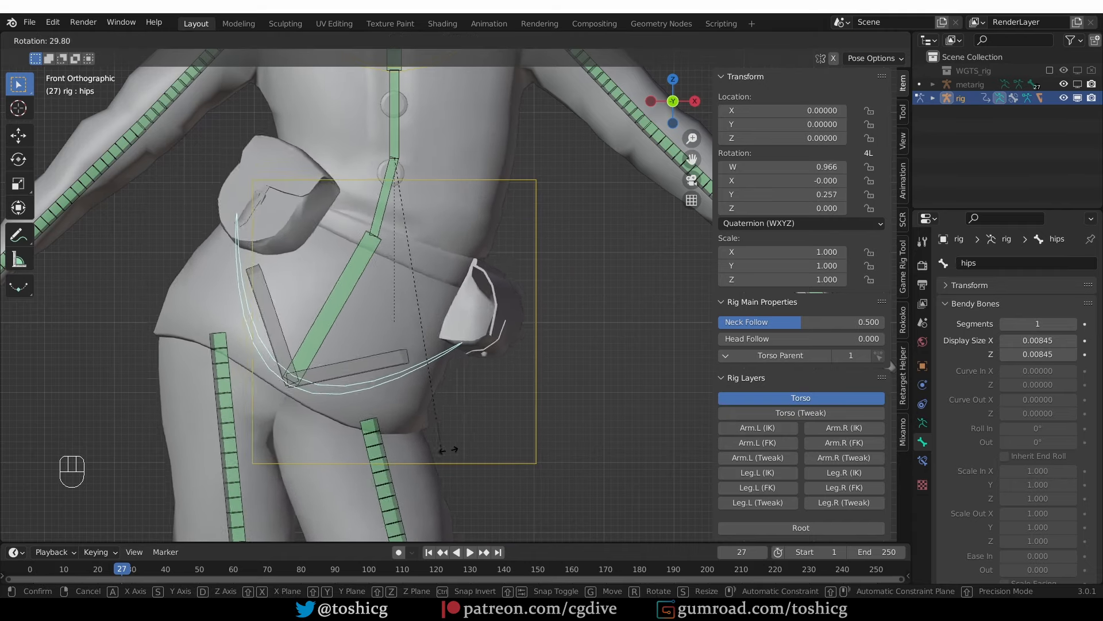
right_click(650, 259)
key(r)
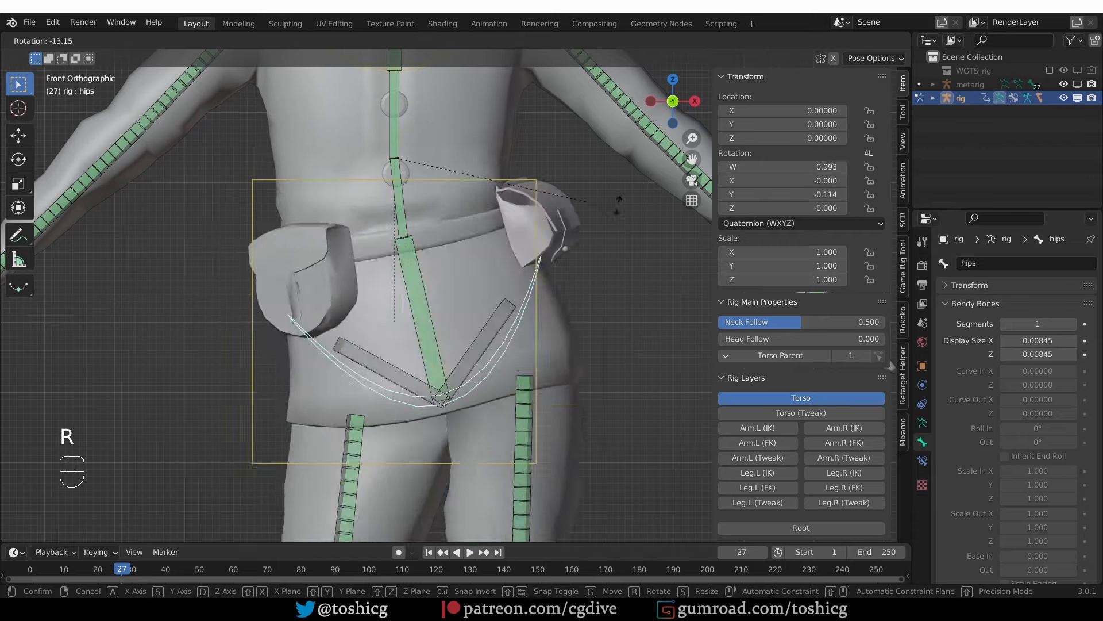
right_click(623, 241)
Select the chest control, hide the viewport overlays, and test-rotate the chest to check the buttons, cancelling each rotation
scroll(626, 273, down, 3)
shift+middle_drag(625, 273, 558, 374)
click(496, 212)
scroll(534, 224, up, 2)
middle_drag(566, 221, 549, 218)
key(z)
key(r)
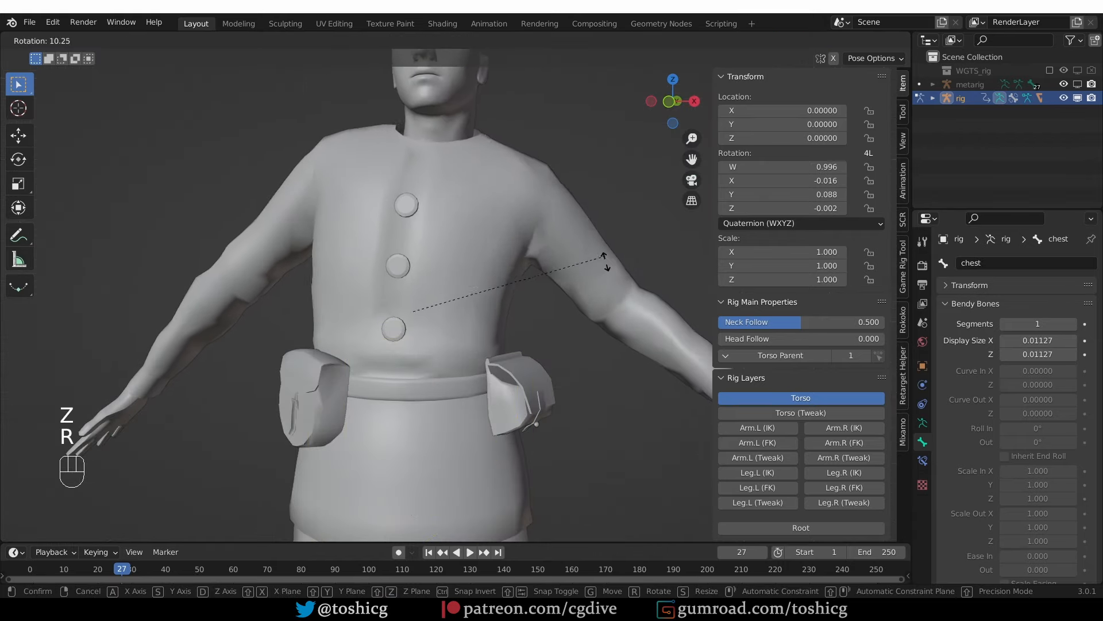
right_click(598, 263)
middle_drag(599, 264, 520, 259)
key(r)
right_click(618, 343)
middle_drag(558, 342, 626, 342)
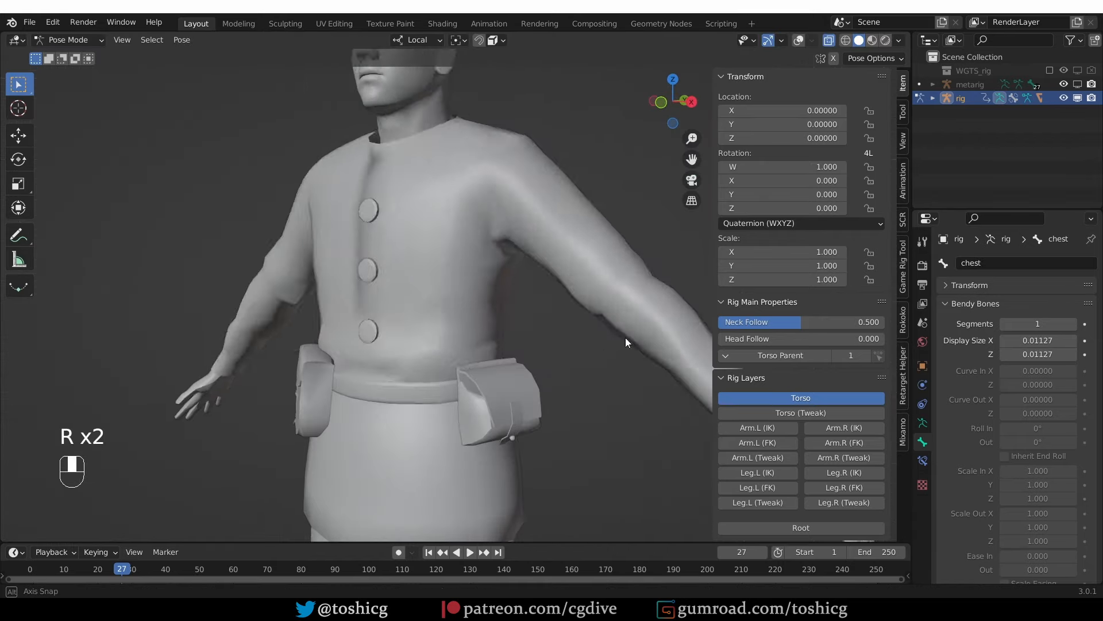
Test-rotate the chest control freely from the front to check how the buttons deform, cancelling each rotation
key(r)
key(r)
key(r)
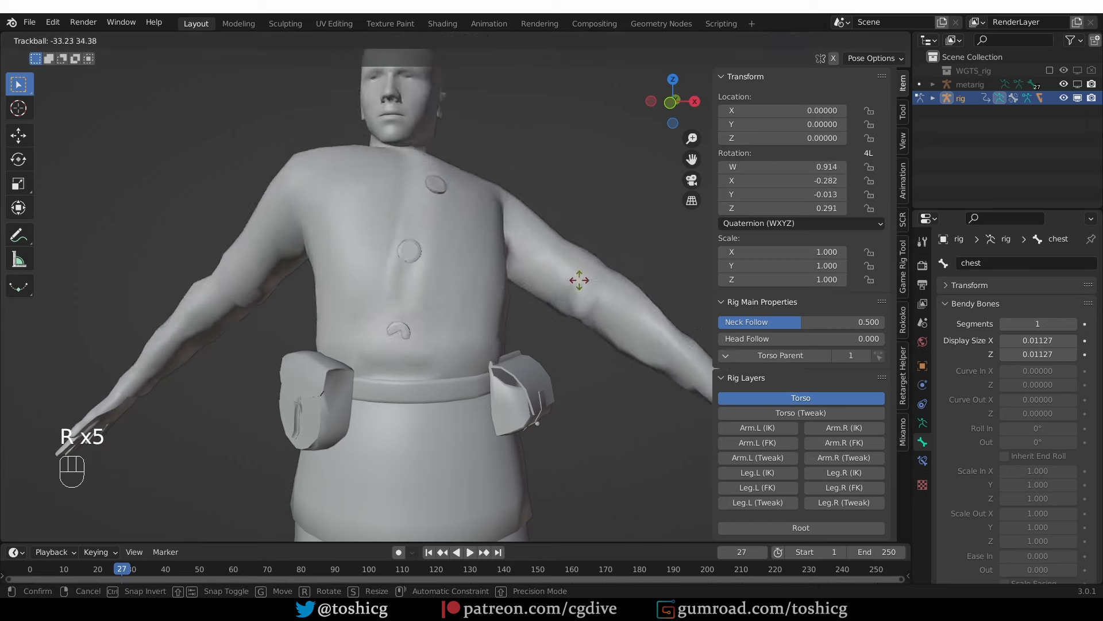
right_click(569, 298)
middle_drag(569, 299, 505, 306)
key(r)
key(r)
right_click(516, 285)
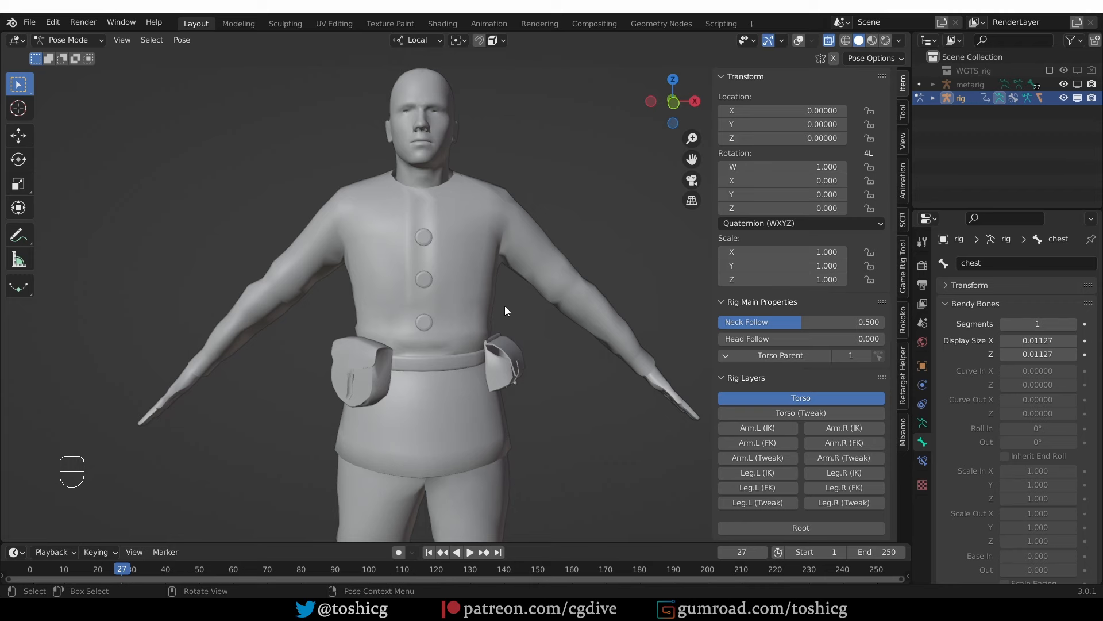
Test-rotate the chest to an extreme angle in a close side view to check the buttons, and cancel the rotation
middle_drag(505, 305, 571, 298)
scroll(534, 286, up, 5)
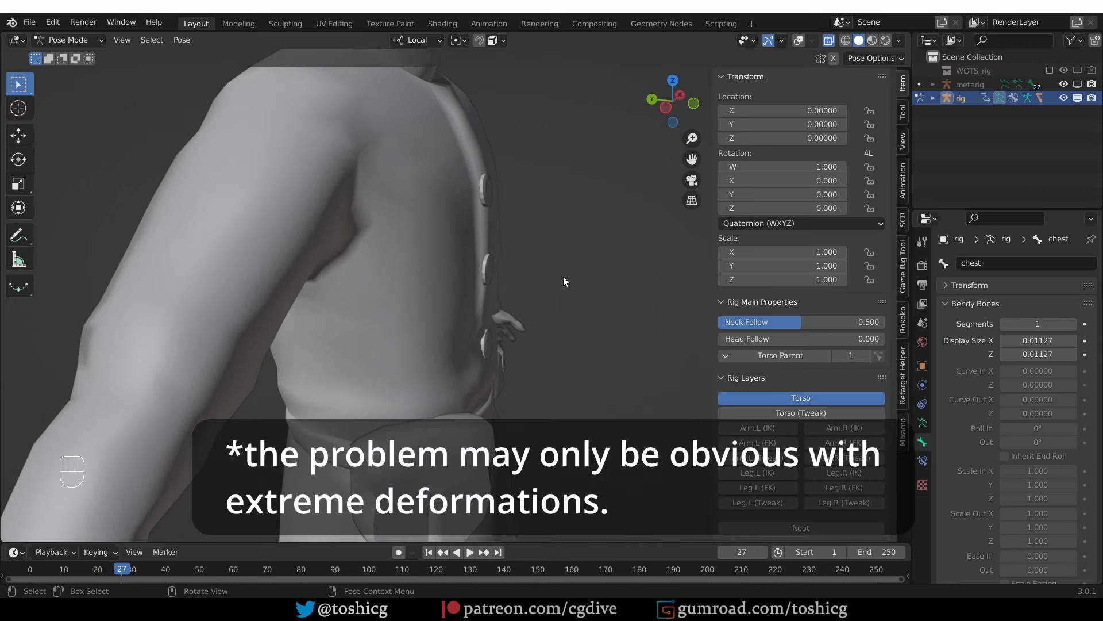
key(r)
key(r)
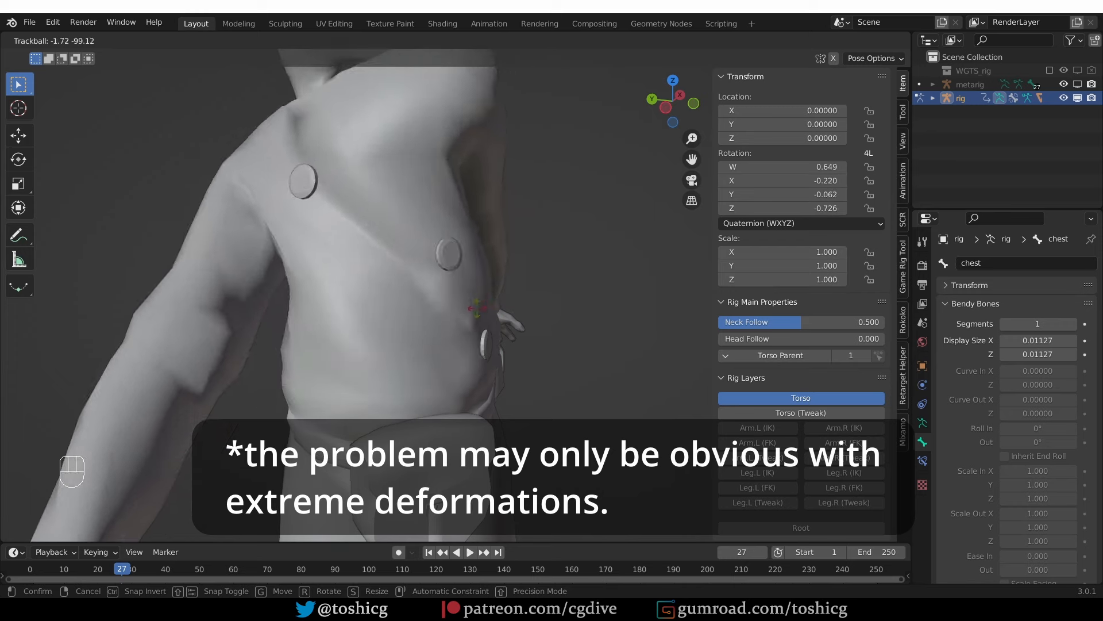
right_click(575, 302)
scroll(515, 313, down, 5)
middle_drag(515, 313, 480, 307)
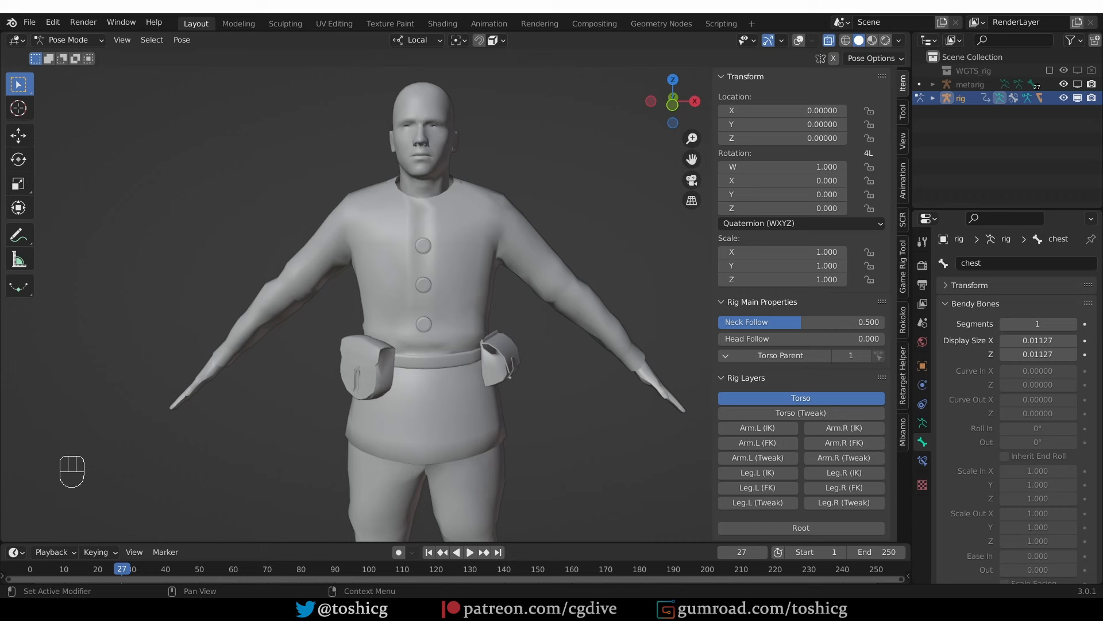
Show the viewport overlays again and select the DEF-spine bone to examine its Bendy Bones segments
key(shift+alt+z)
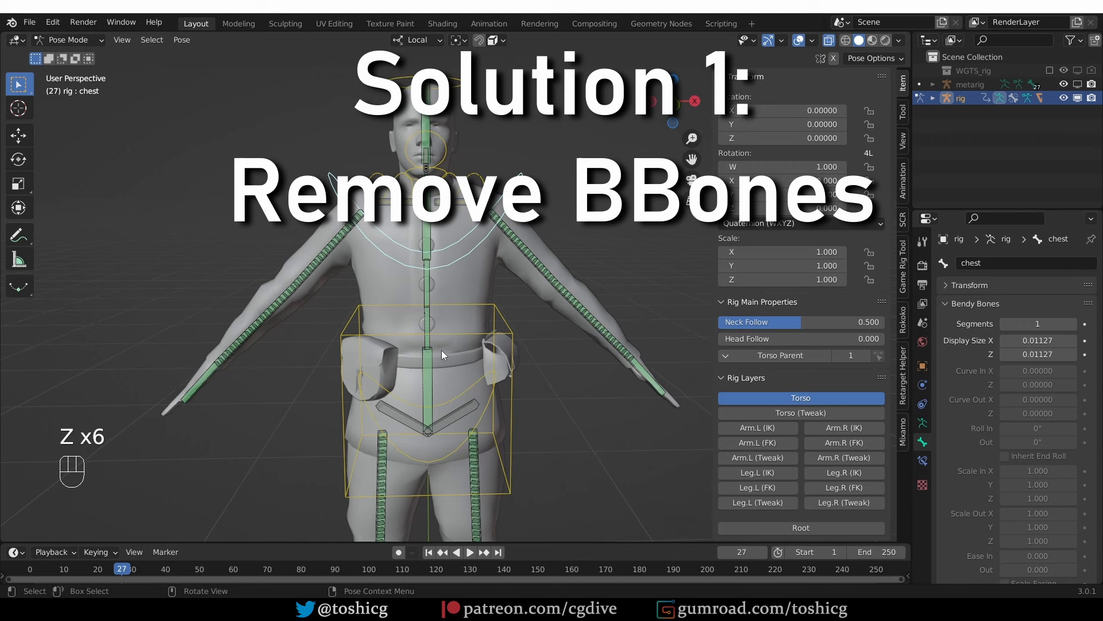
click(424, 373)
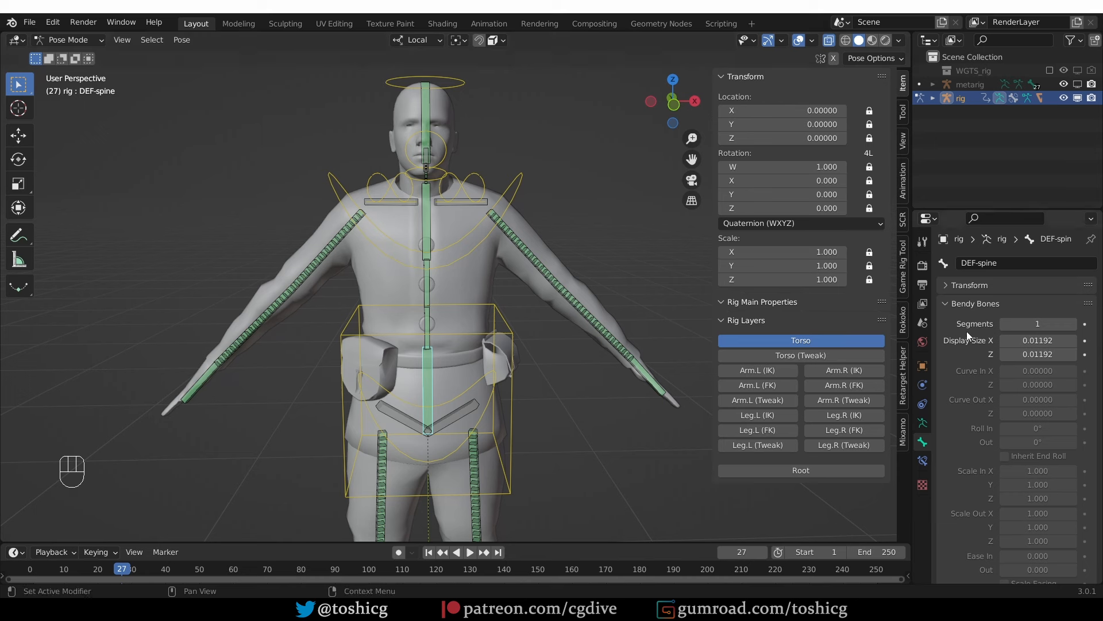
mouse_move(1038, 324)
mouse_down()
mouse_move(1050, 323)
mouse_move(1028, 324)
mouse_up()
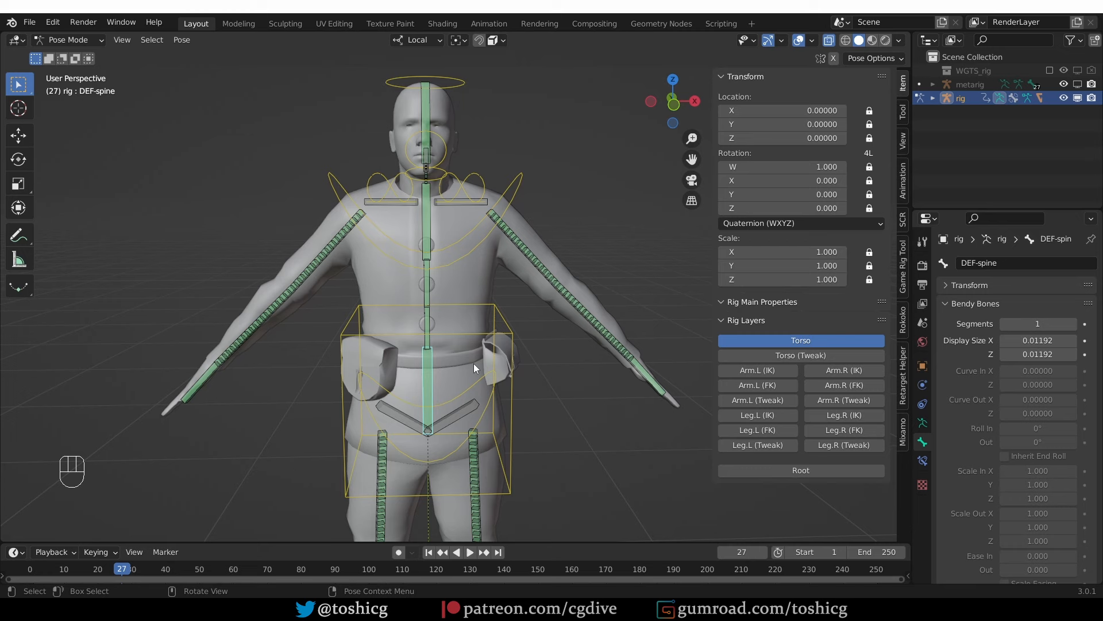
Regenerate the Rigify rig from the metarig and display only its deform bones in Pose Mode
key(Tab)
click(970, 85)
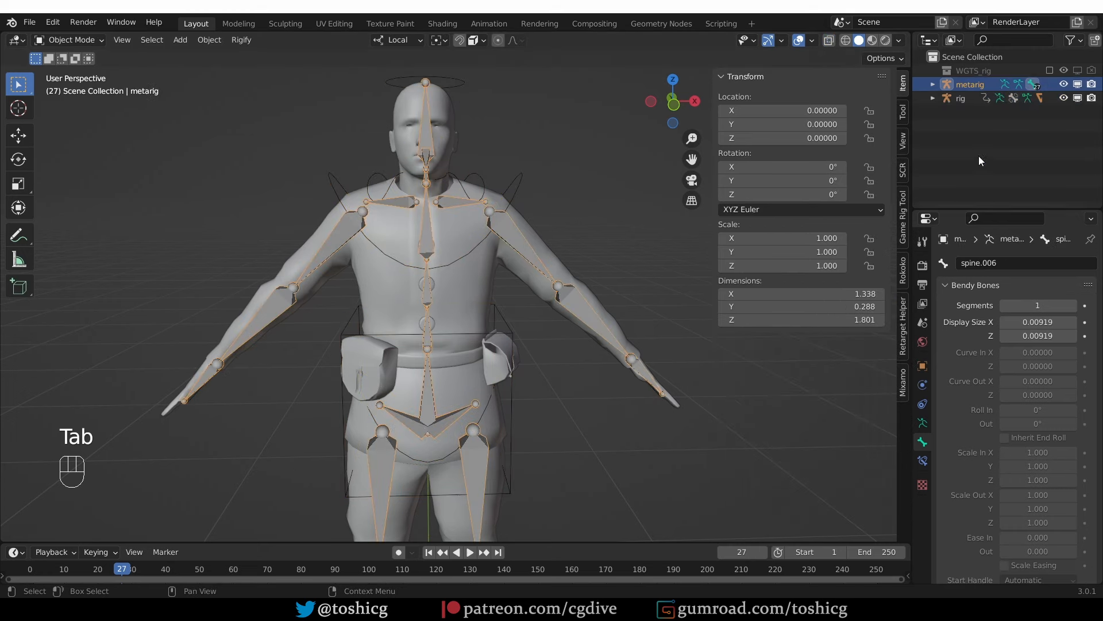
key(Tab)
scroll(971, 439, down, 4)
click(923, 422)
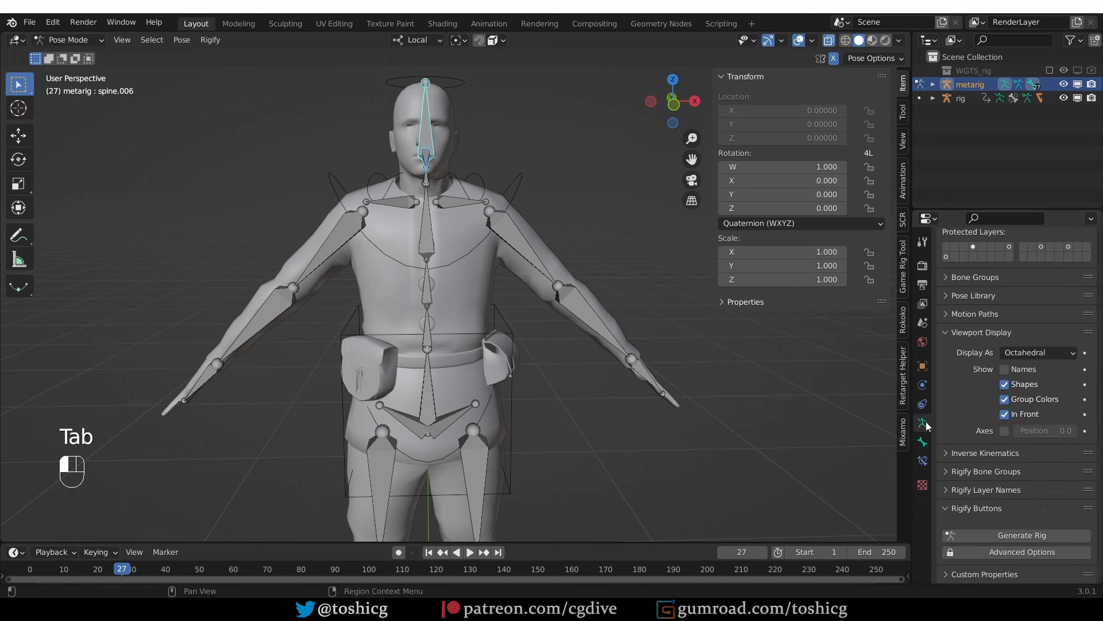
click(1020, 532)
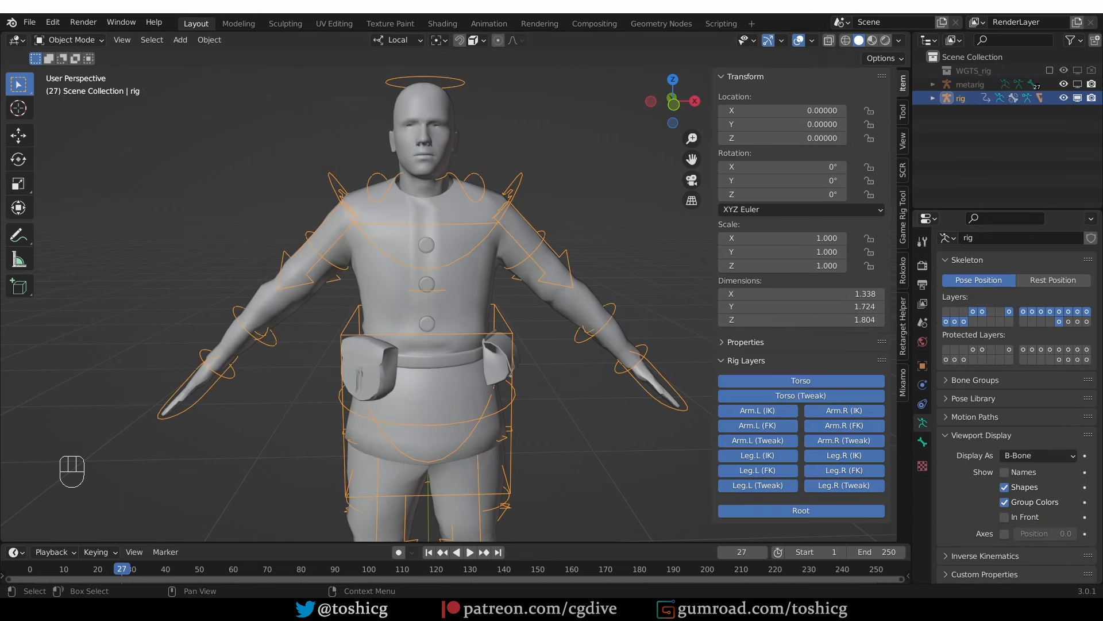
key(Tab)
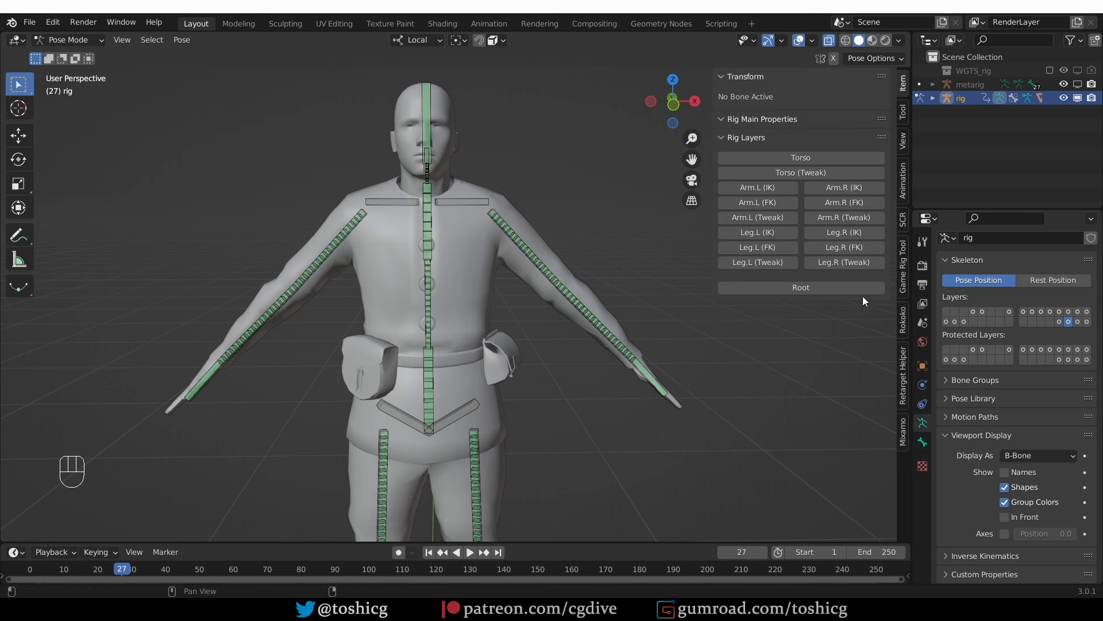
Try the Game Rig Tool's Remove BBone cleanup on the rig, and undo it
click(904, 264)
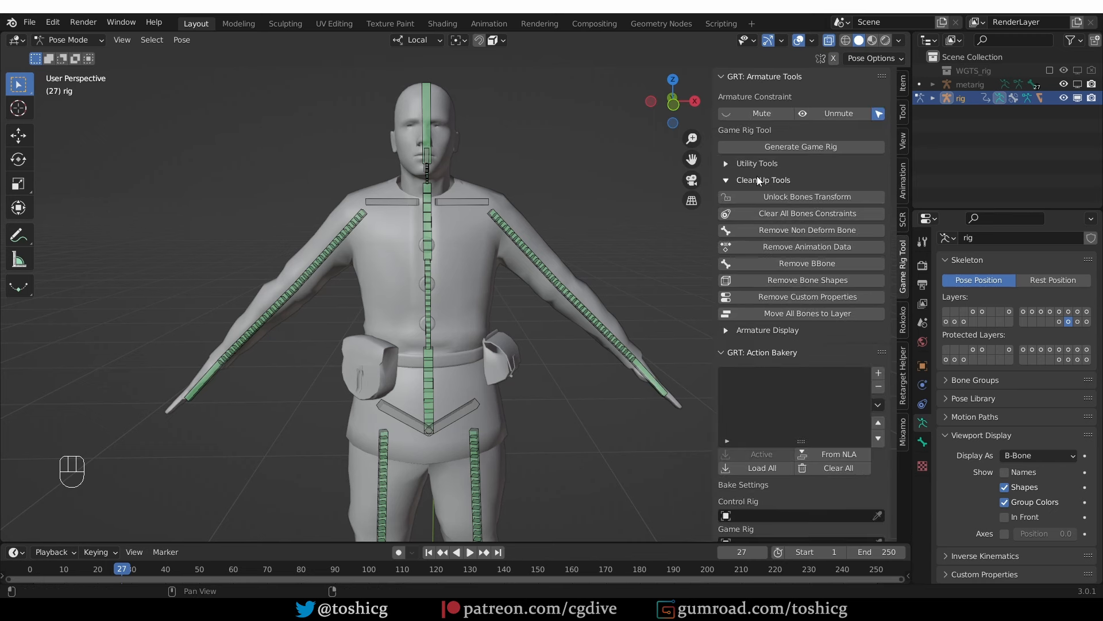
click(812, 264)
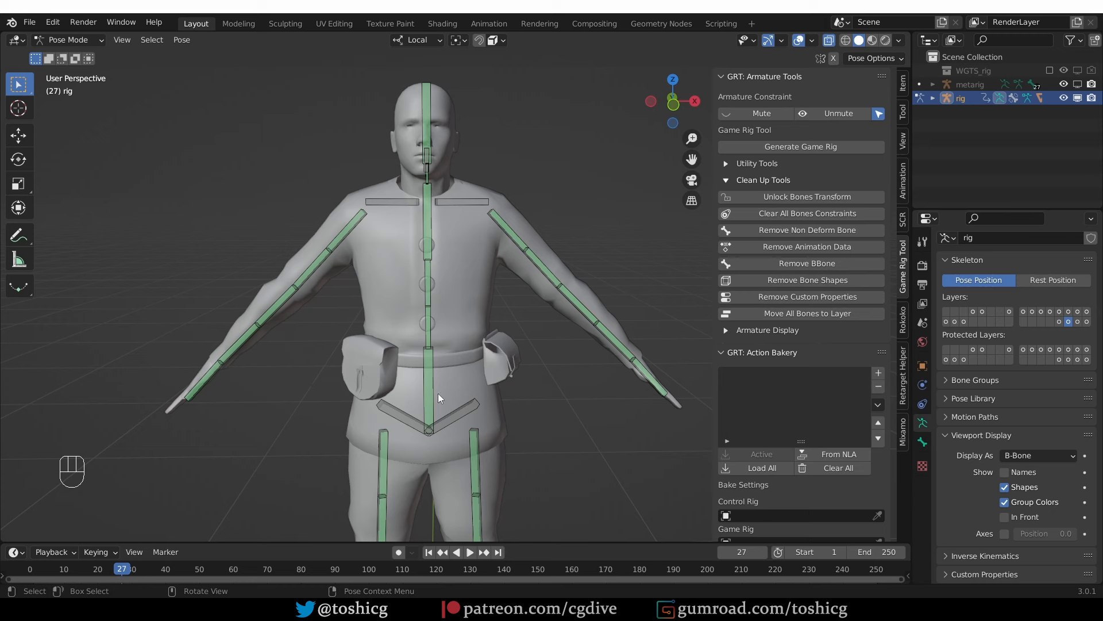
key(ctrl+z)
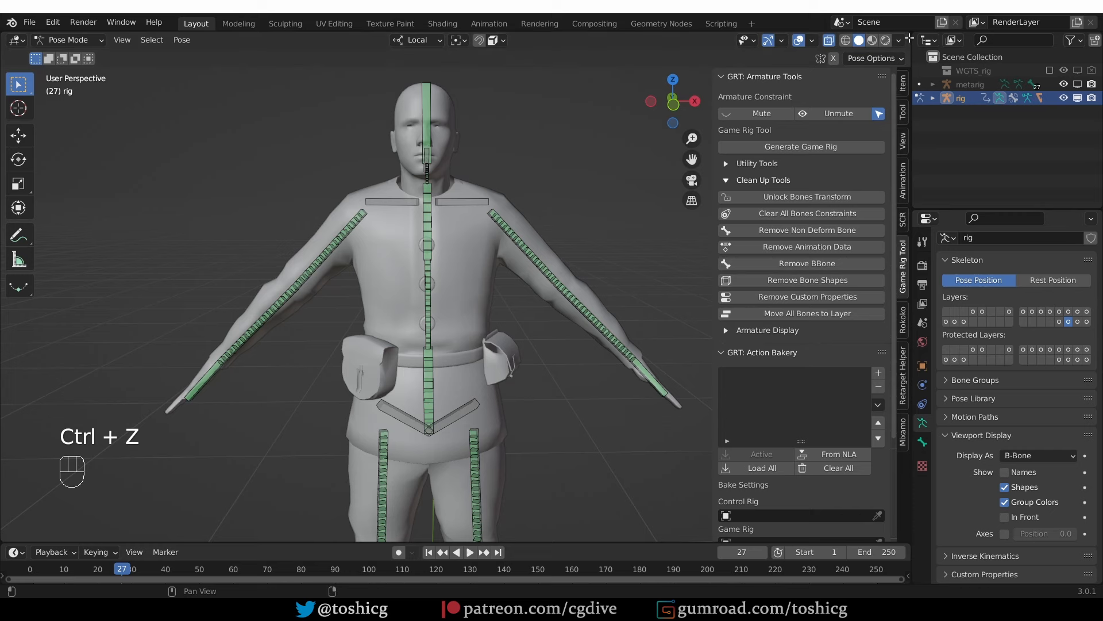
Split the 3D viewport and create a new text block in a Text Editor beside it
drag(909, 37, 431, 55)
click(445, 40)
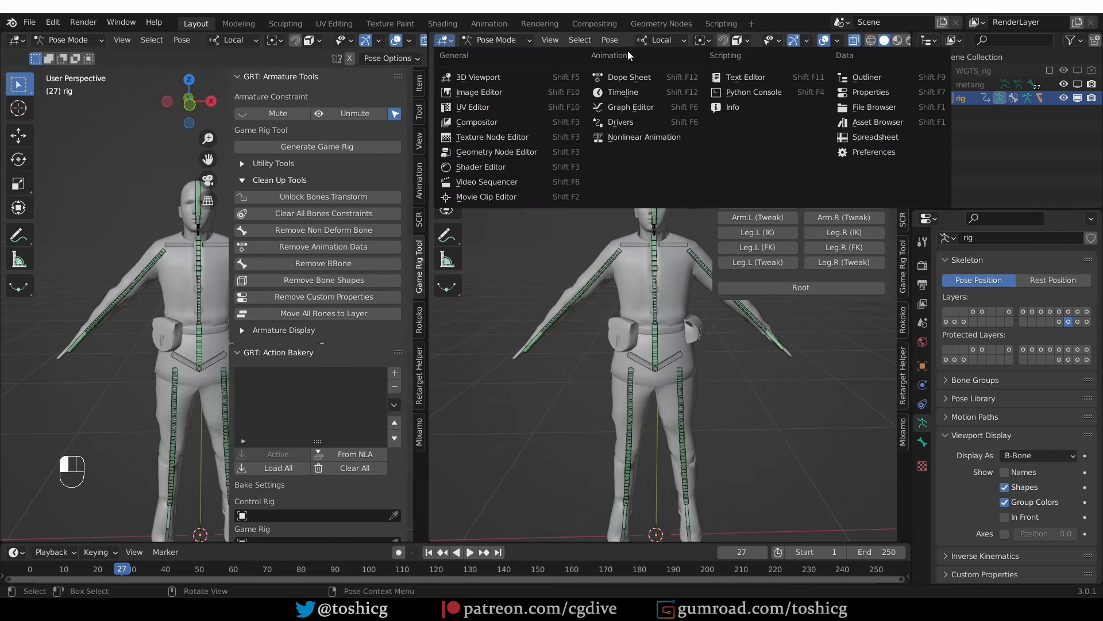
click(745, 77)
click(661, 40)
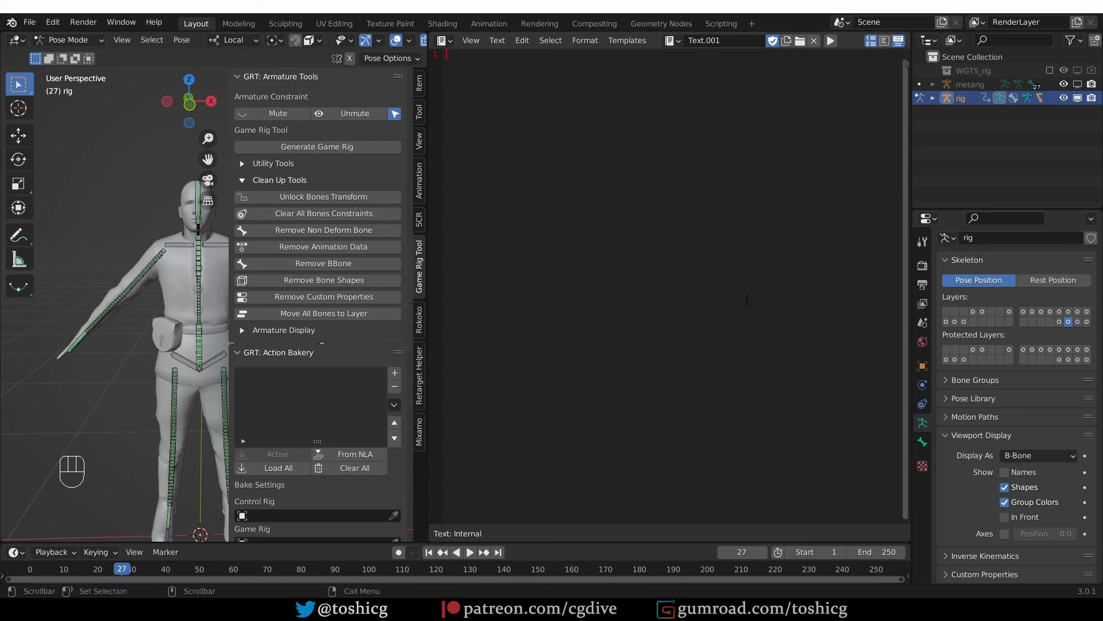
Write and test a Python script that sets bbone_segments to 1 for DEF-spine through DEF-spine.003 of the object 'rig'
text(import bpy  bones = bpy.data.objects['rig'].data.bones  bones['DEF-spine'].bbone_segments = 1 bones['DEF-spine.001'].bbone_segments = 1 bones['DEF-spine.002'].bbone_segments = 1 bones['DEF-spine.003'].bbone_segments = 1)
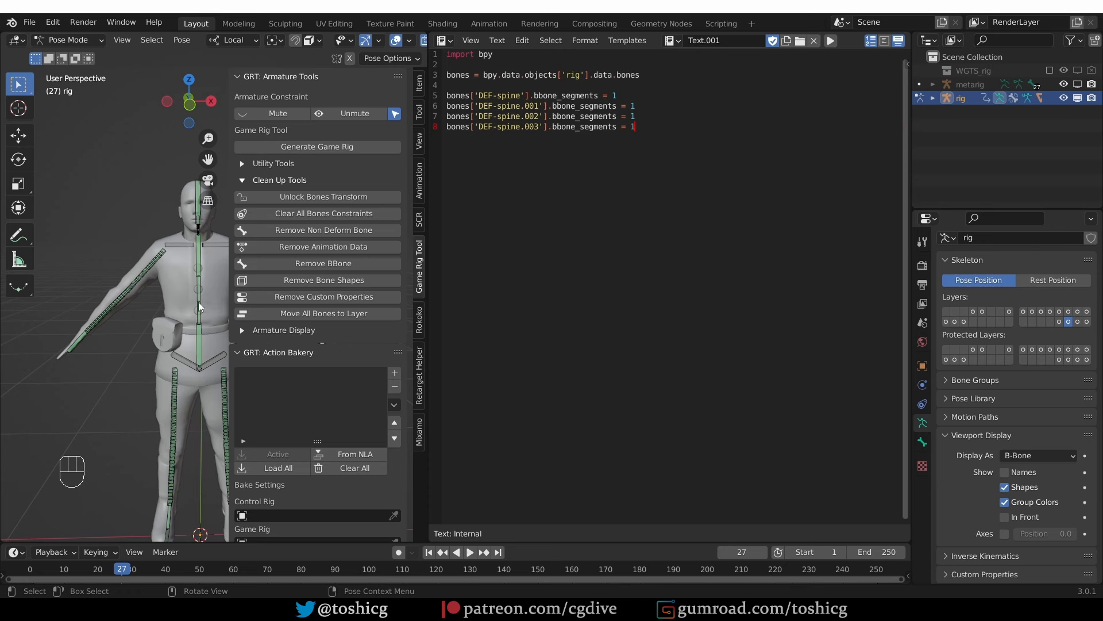
scroll(198, 337, up, 3)
shift+middle_drag(199, 327, 176, 293)
key(ctrl+z)
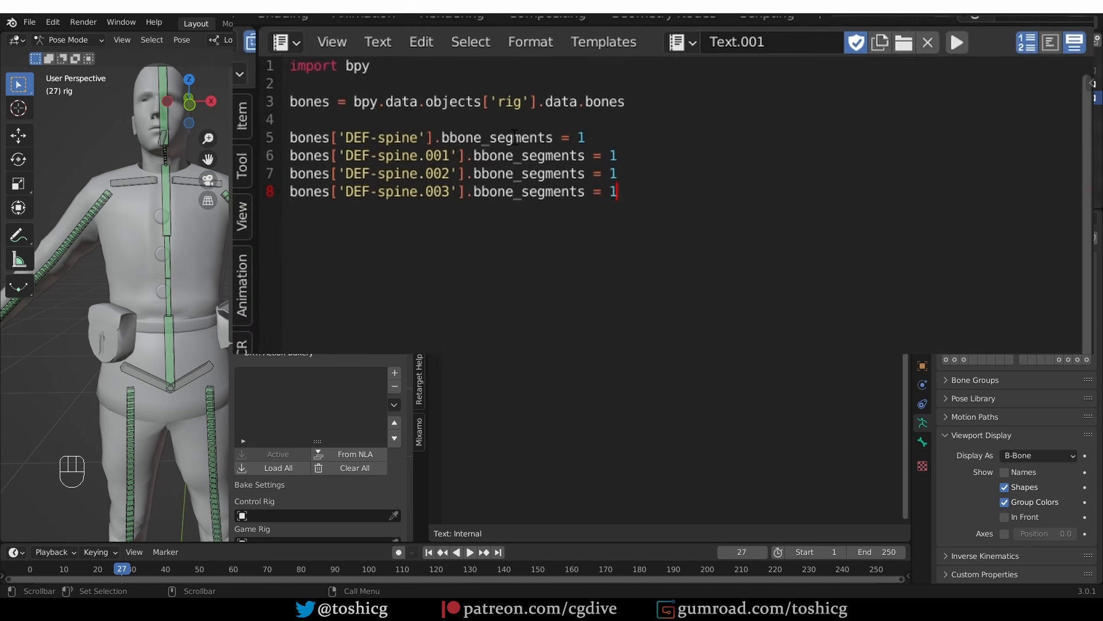
drag(492, 108, 529, 109)
click(530, 110)
Rename the script's text block to remove_spine_bbones
click(739, 45)
key(BackSpace)
text(remo)
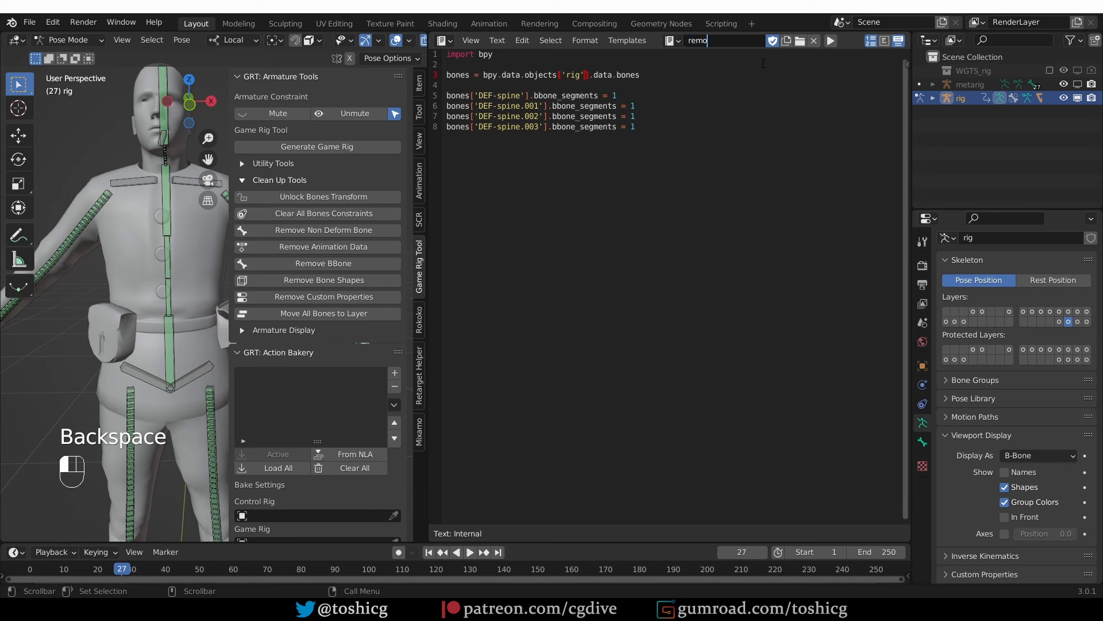
text(ve_spine_bbones)
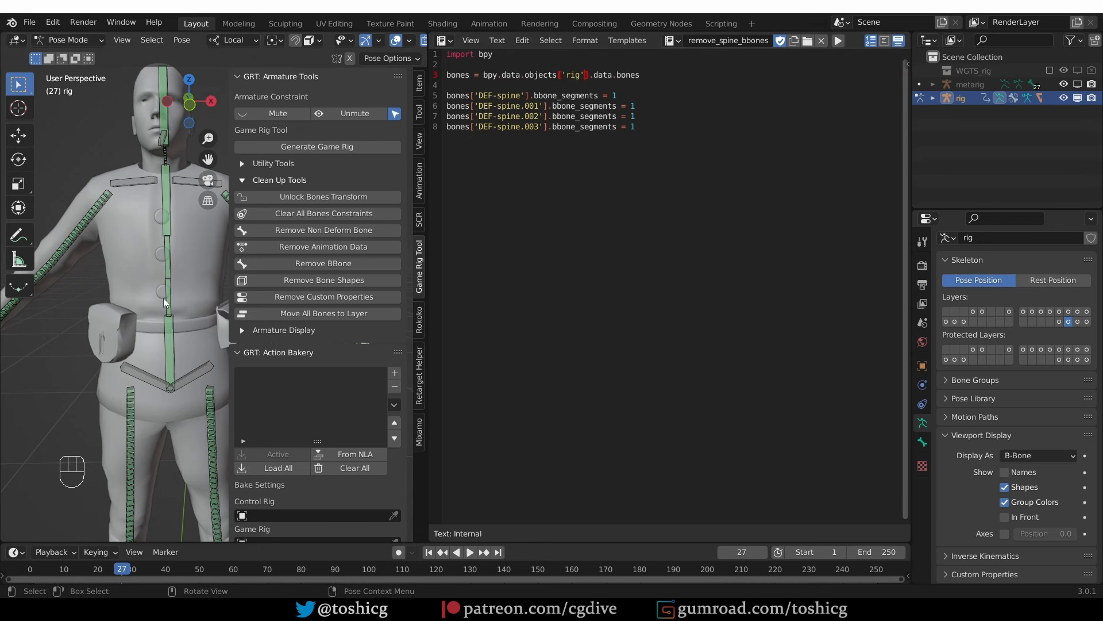
Unhide and select the metarig in Object Mode, and expand its advanced Rigify generation options
key(Tab)
click(1080, 85)
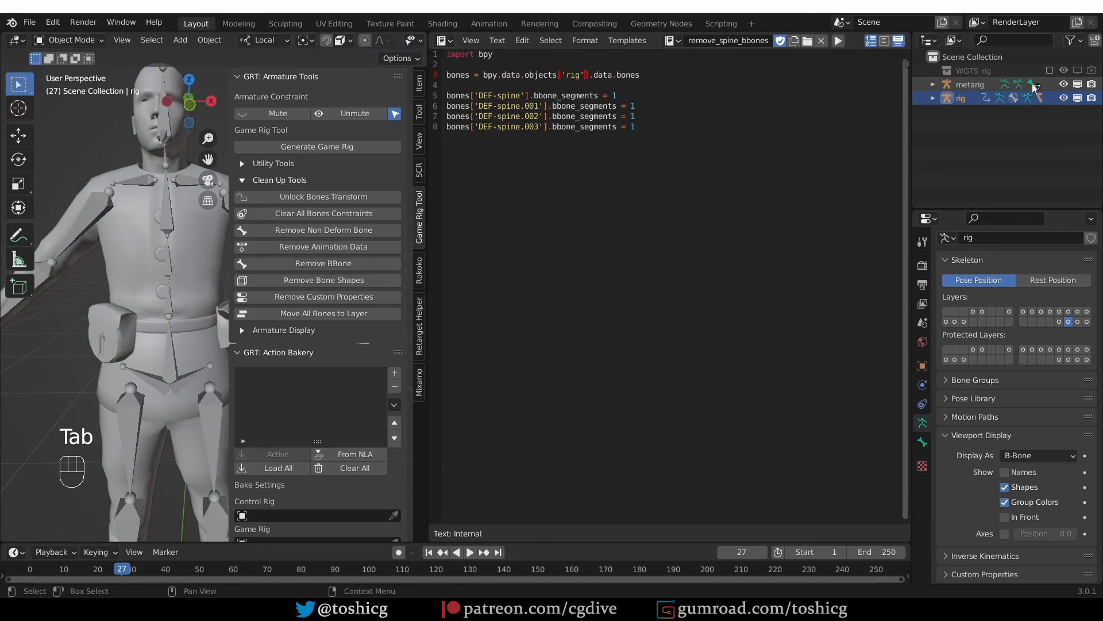
click(970, 85)
scroll(1017, 402, down, 5)
click(1022, 552)
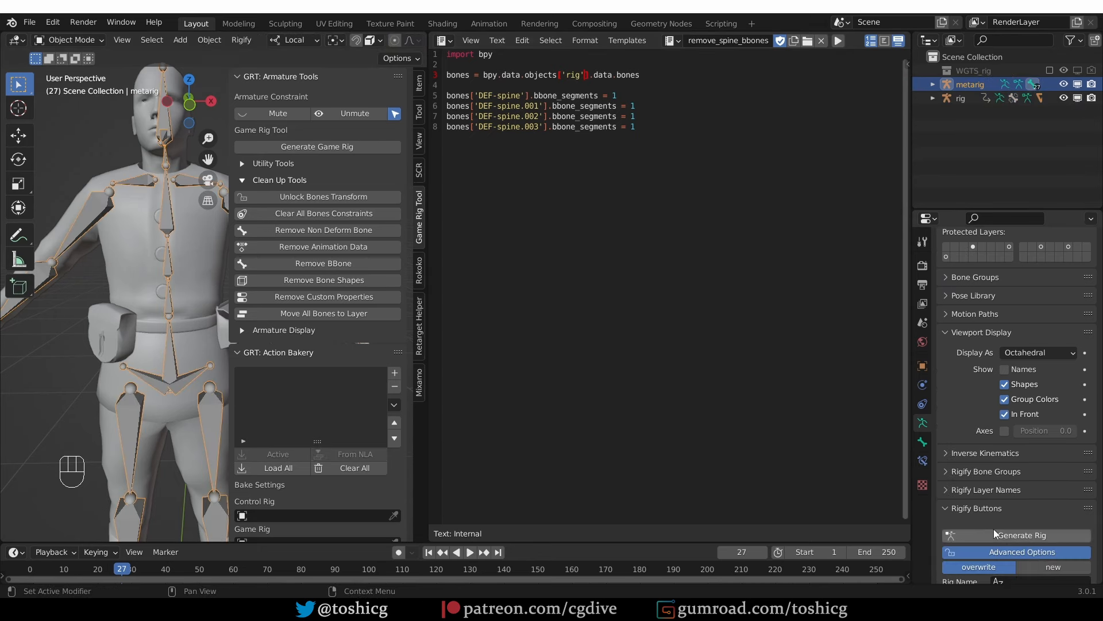
Set remove_spine_bbones as the metarig's Run Script and regenerate the rig
scroll(989, 551, down, 5)
drag(912, 558, 881, 558)
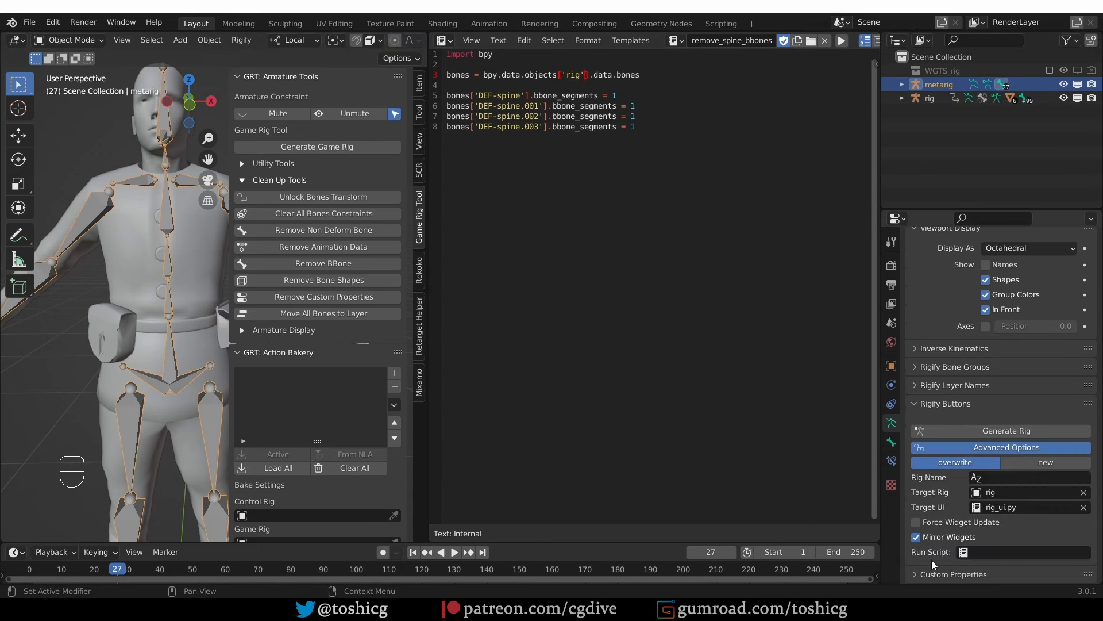
click(986, 553)
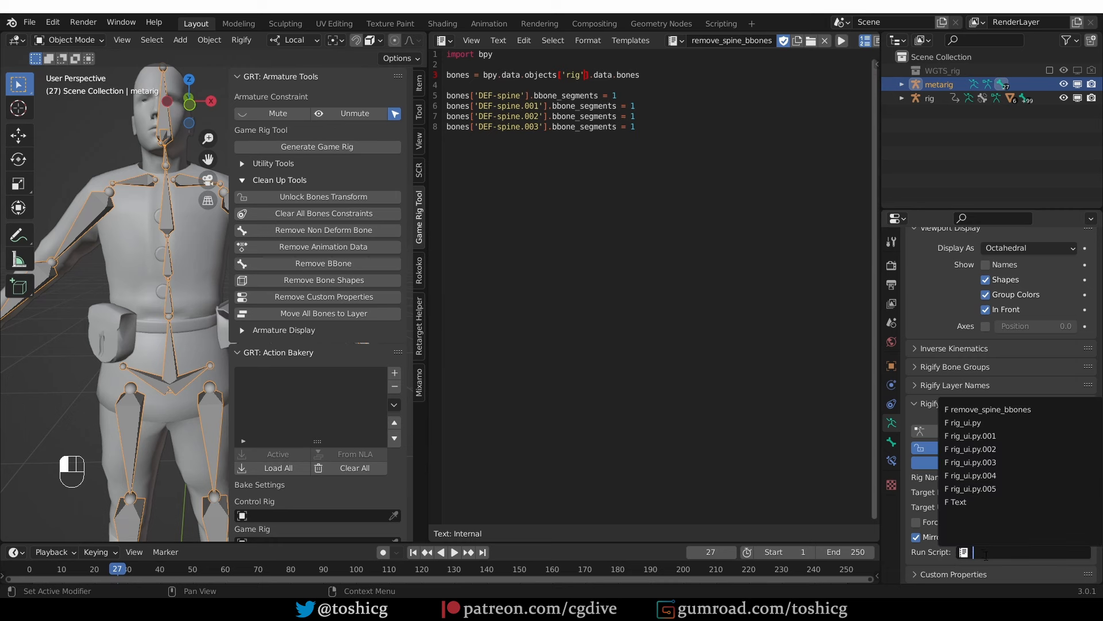
click(988, 409)
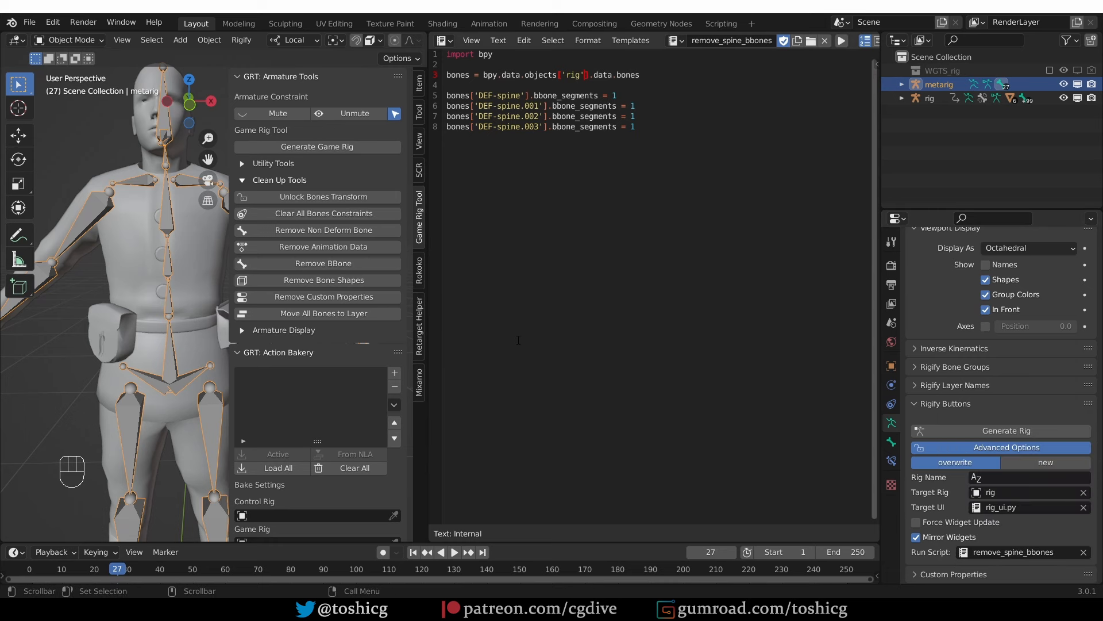
click(968, 430)
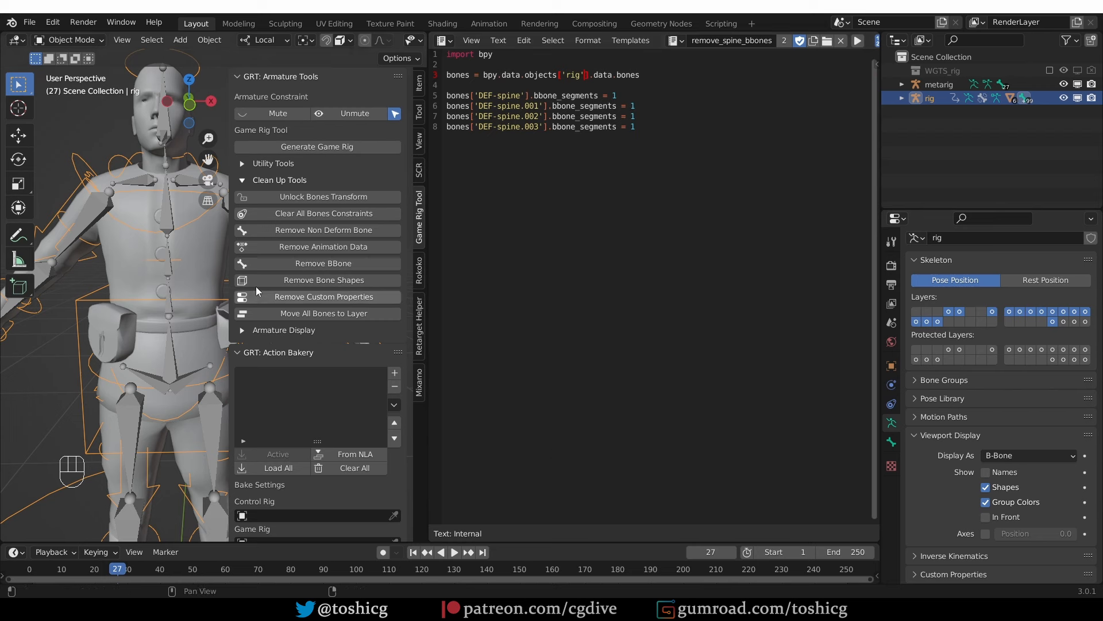
Show only the deform bone layer of the regenerated rig and enter Pose Mode
click(1064, 321)
key(Tab)
key(ctrl+z)
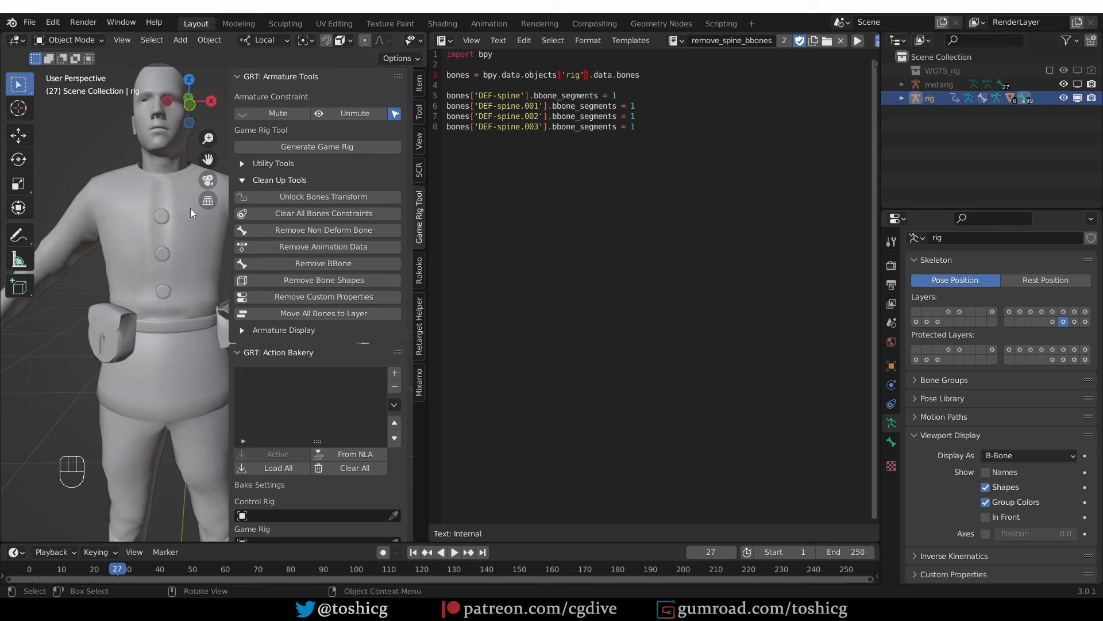
key(Tab)
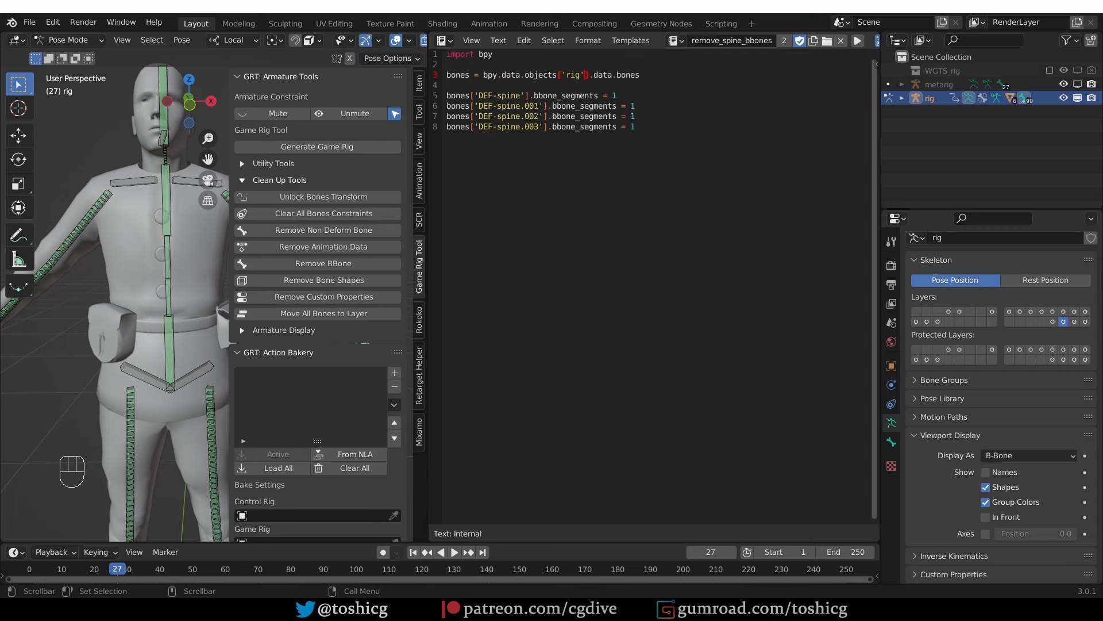
Close the Text Editor by merging its area back into the 3D viewport, and frame the whole character
drag(427, 35, 560, 107)
scroll(540, 275, down, 8)
scroll(500, 333, up, 4)
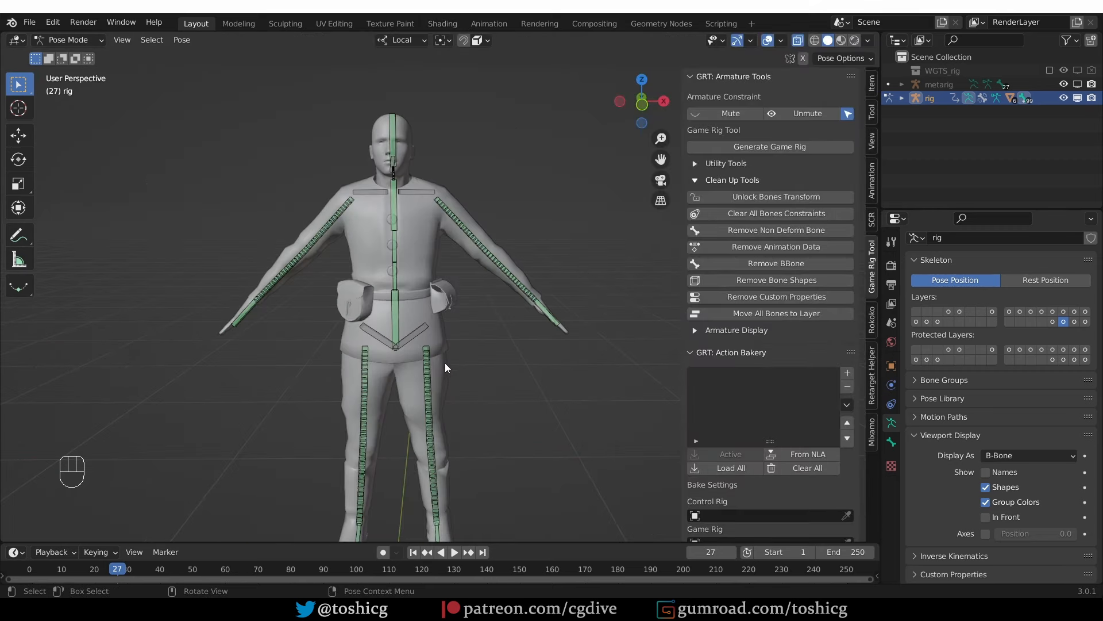
Clear the metarig's Run Script setting and regenerate the rig without it
key(Tab)
click(939, 84)
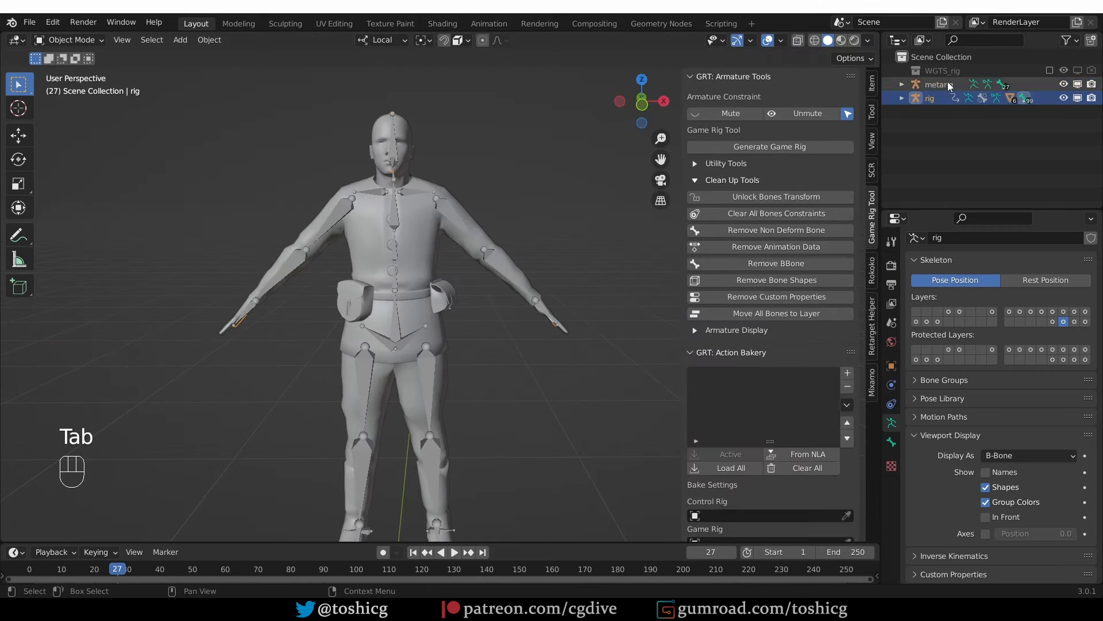
scroll(1037, 520, down, 7)
click(1083, 551)
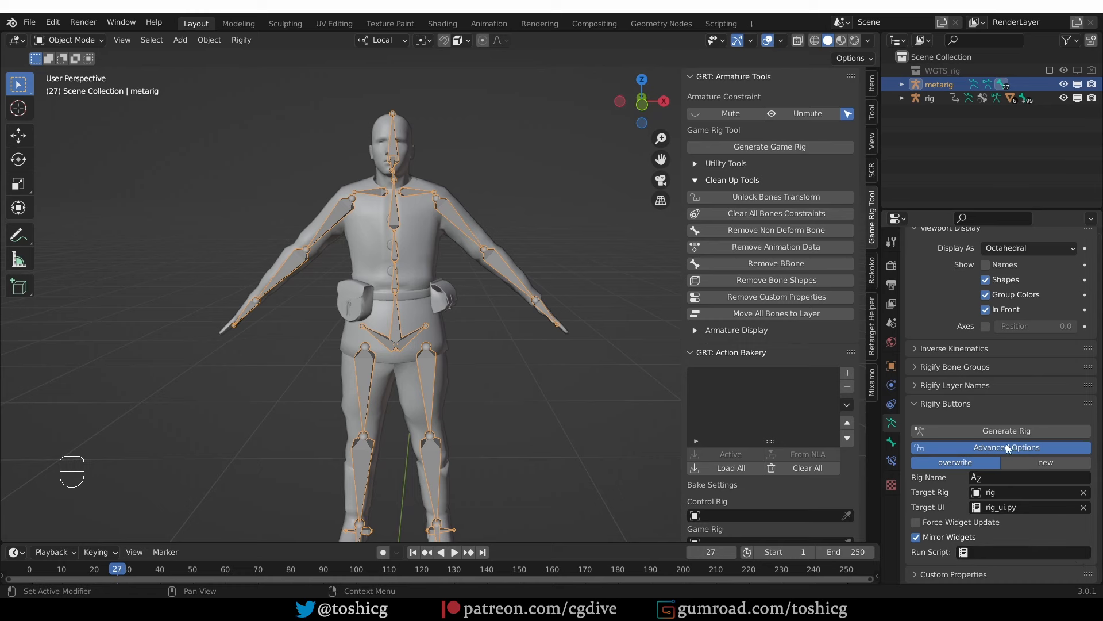
click(1005, 436)
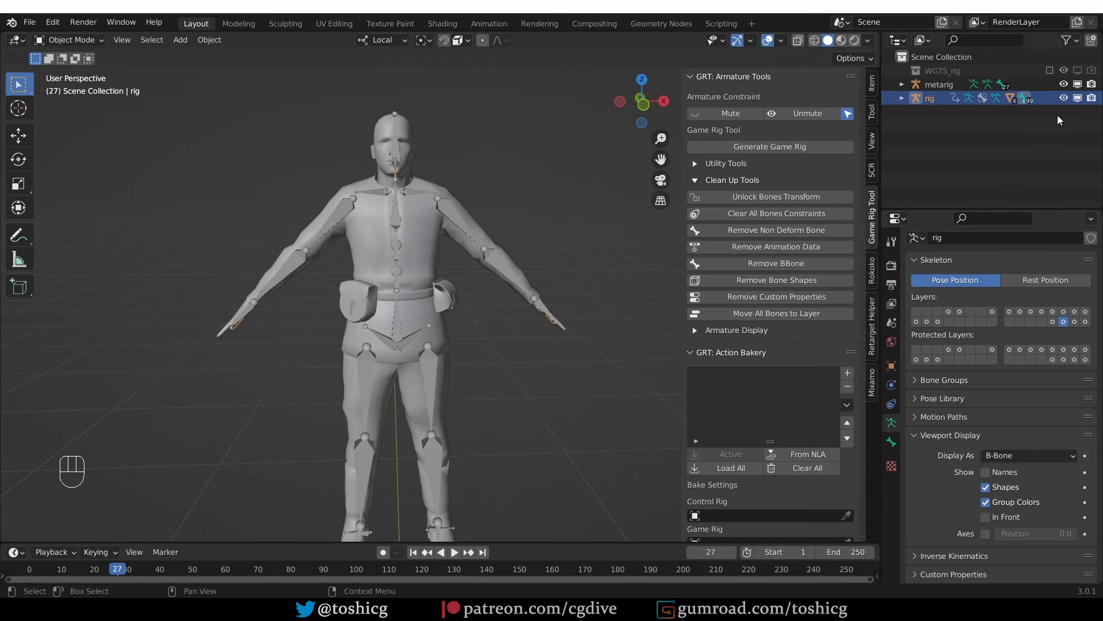
Enter Pose Mode on the rig and select the DEF-pelvis.L bone
key(Tab)
click(520, 333)
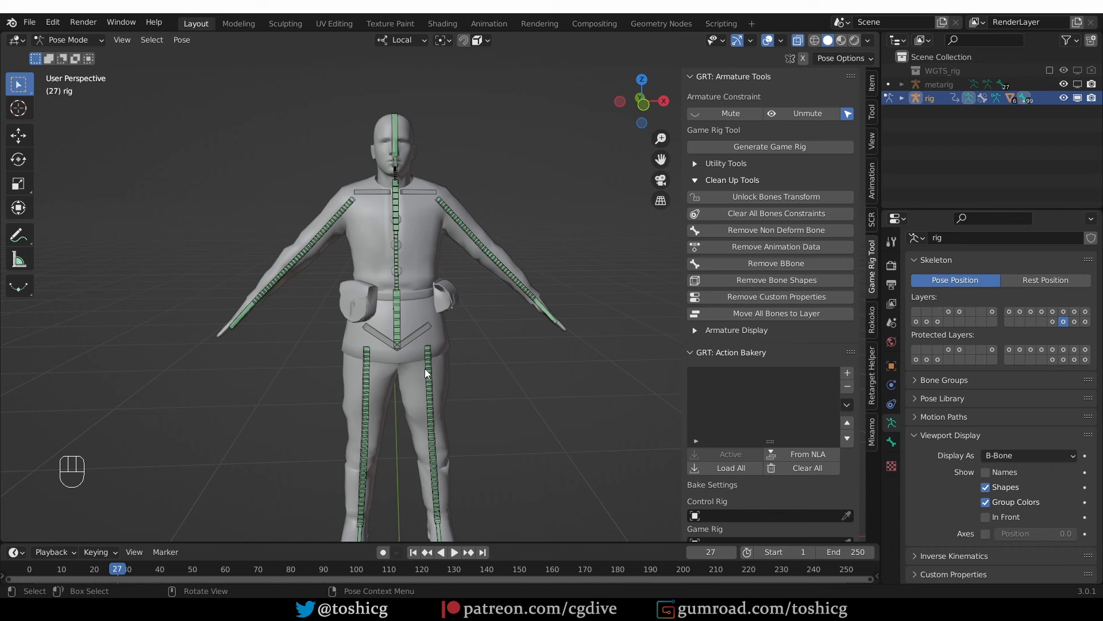
click(419, 337)
scroll(413, 373, up, 5)
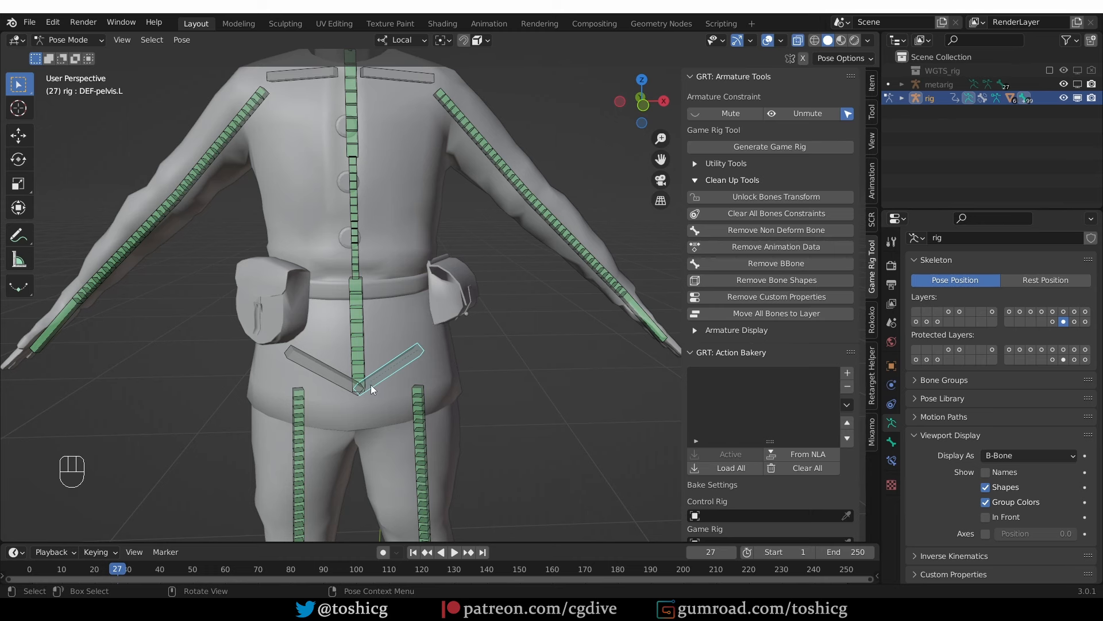
Enter Edit Mode on the character's left hip pouch, filter its vertex groups by "spine" and select DEF-spine
key(Tab)
click(332, 302)
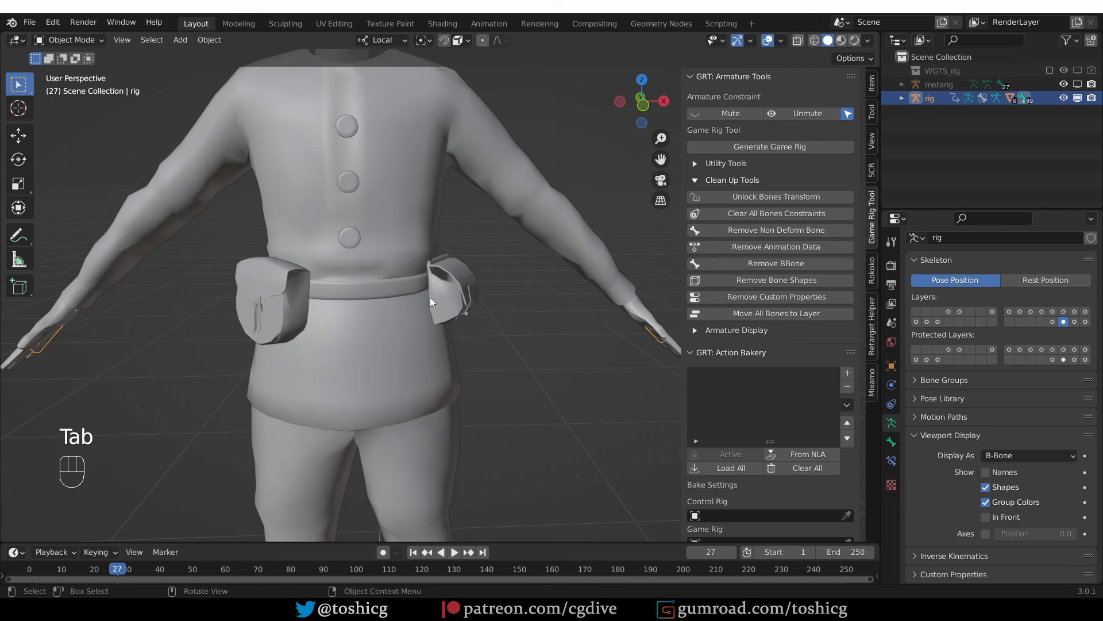
click(436, 295)
key(Tab)
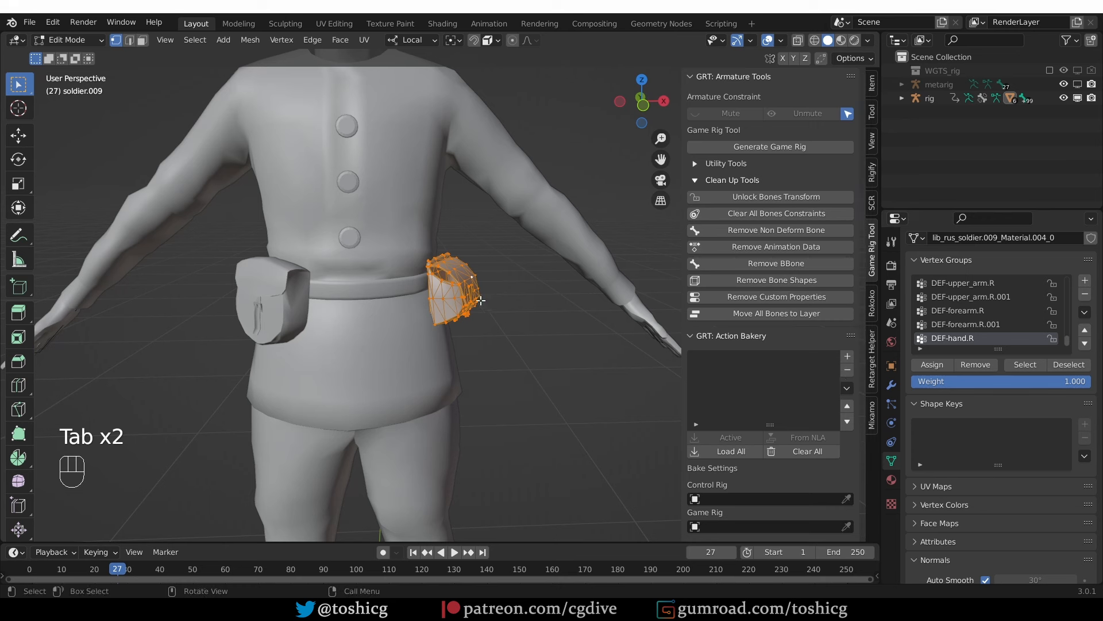
click(920, 349)
click(969, 360)
text(spine)
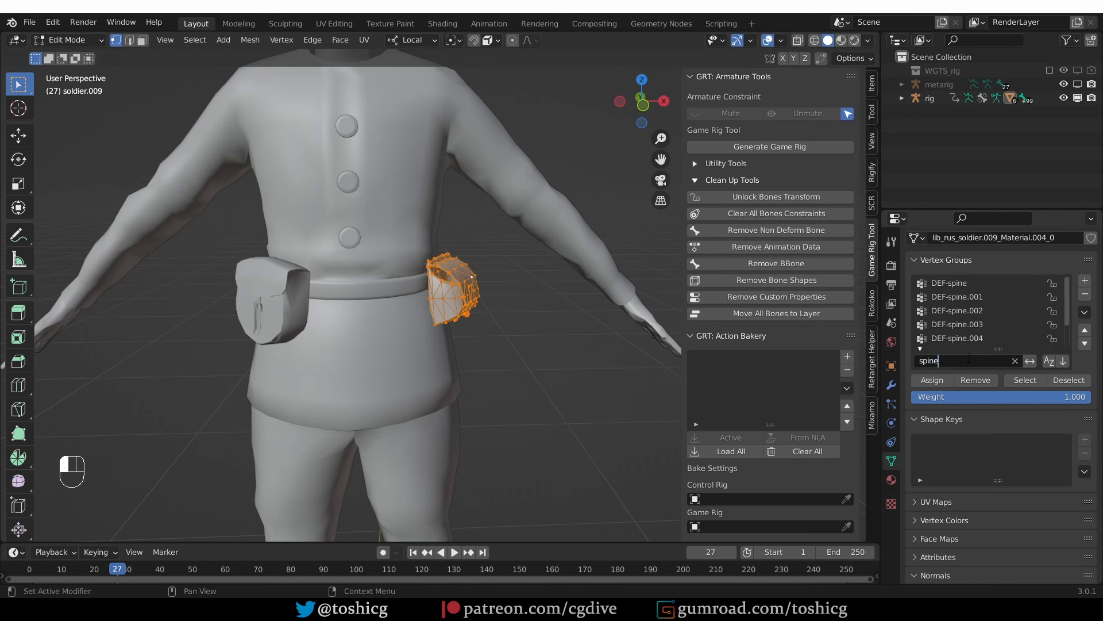
key(Return)
click(947, 281)
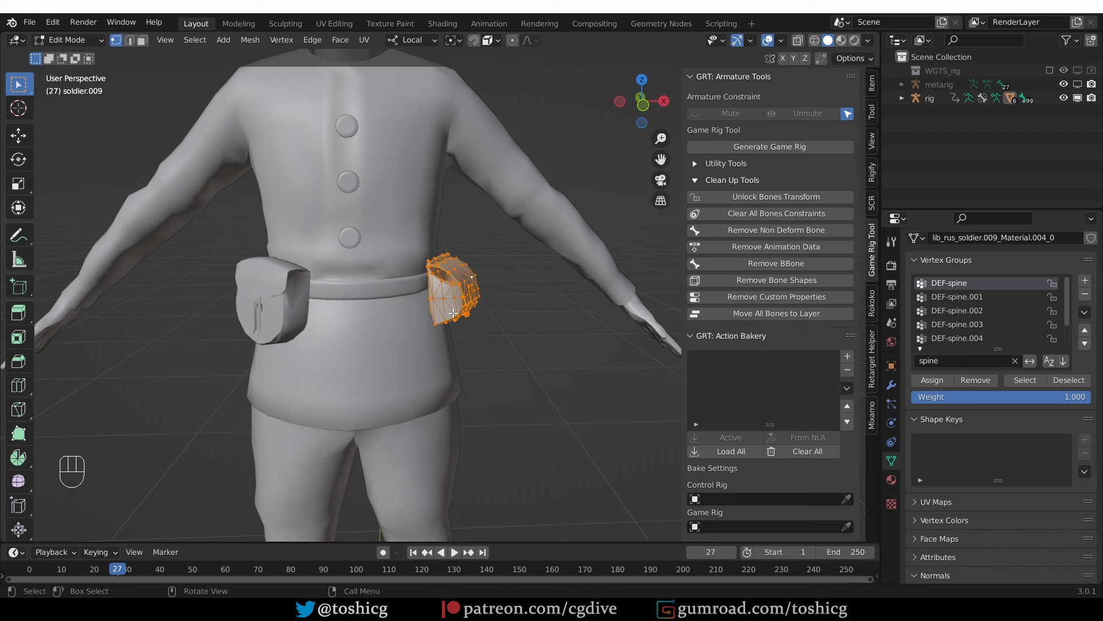
Filter the groups by "pelv", assign the left pouch's vertices to DEF-pelvis.L with weight 1.000, and return to Object Mode
click(981, 362)
key(BackSpace)
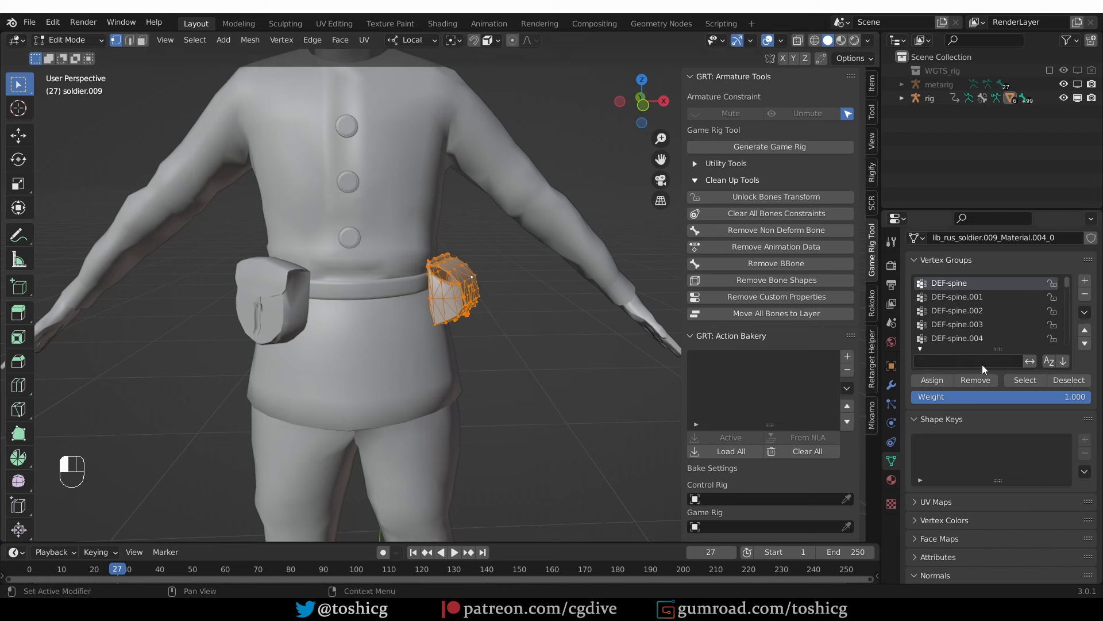
text(p)
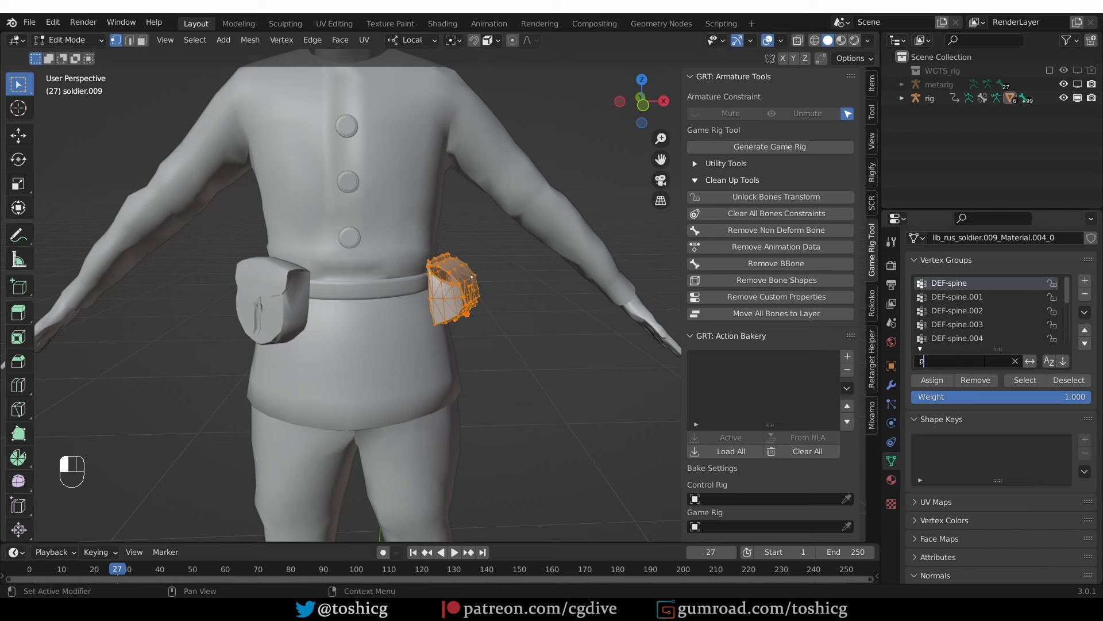
text(elv)
key(Return)
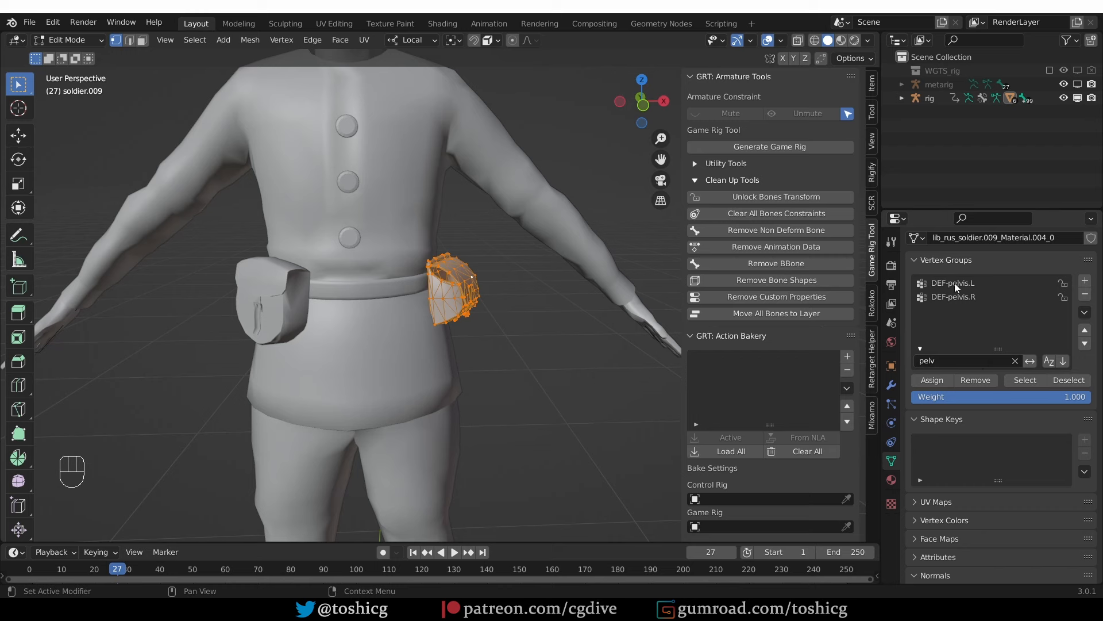
click(970, 283)
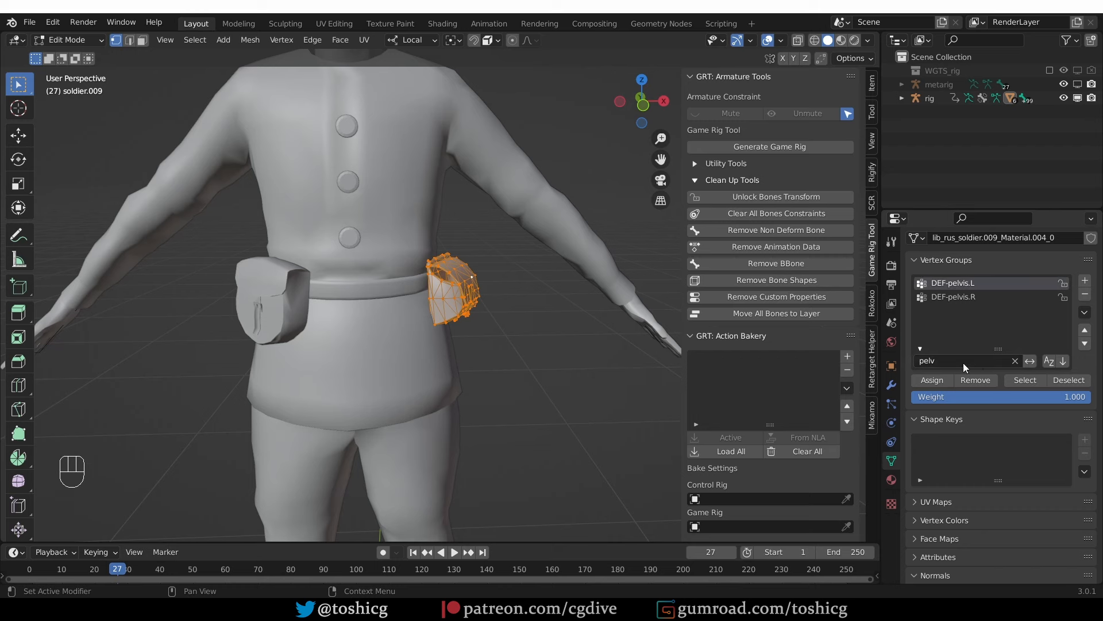
click(933, 381)
key(Tab)
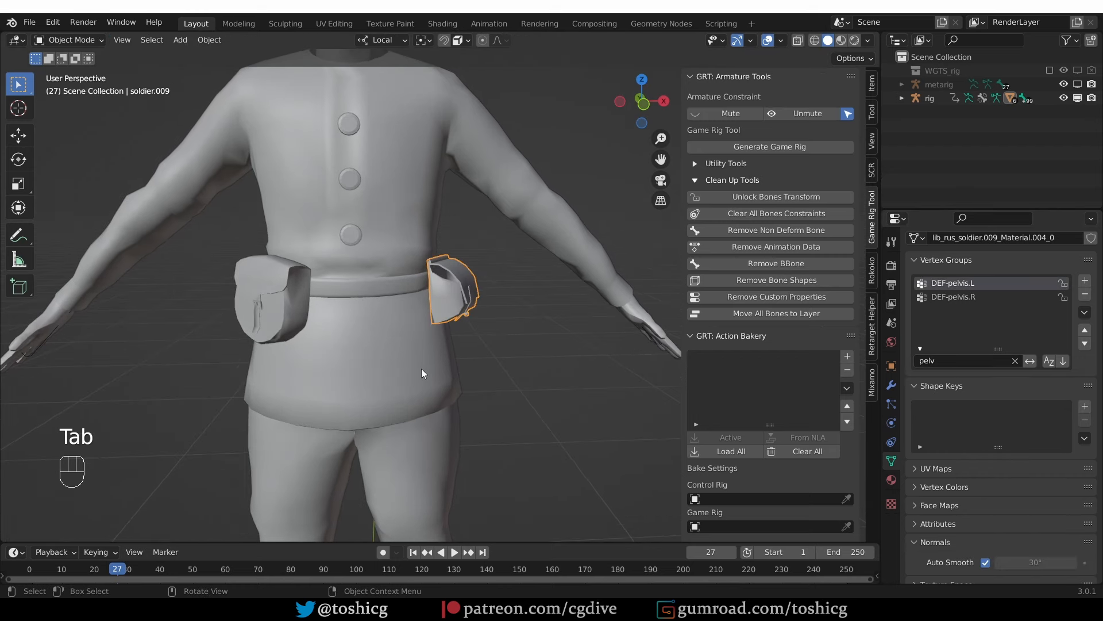
Put the rig in Pose Mode and rotate the hips control sideways in both directions to test how the pouches follow
key(z)
key(z)
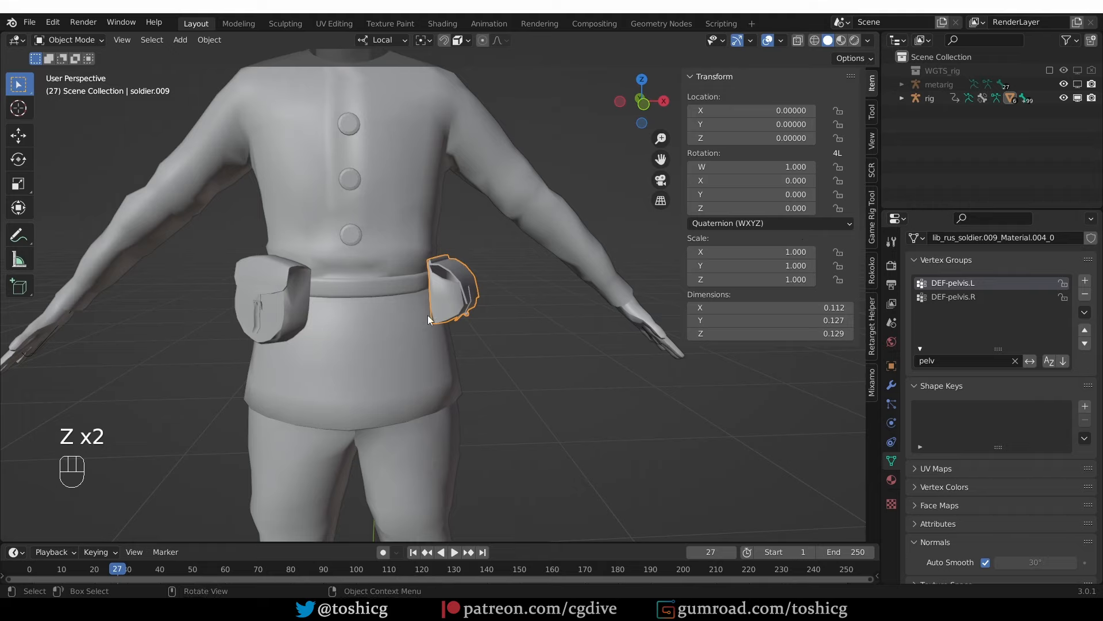
click(929, 98)
key(Tab)
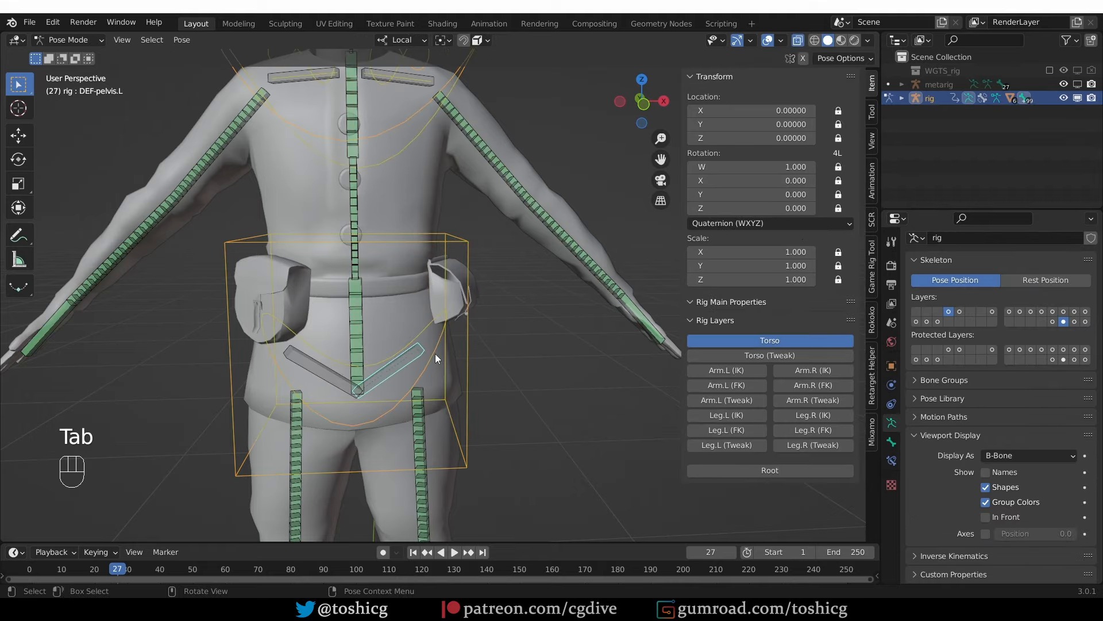
click(436, 354)
key(r)
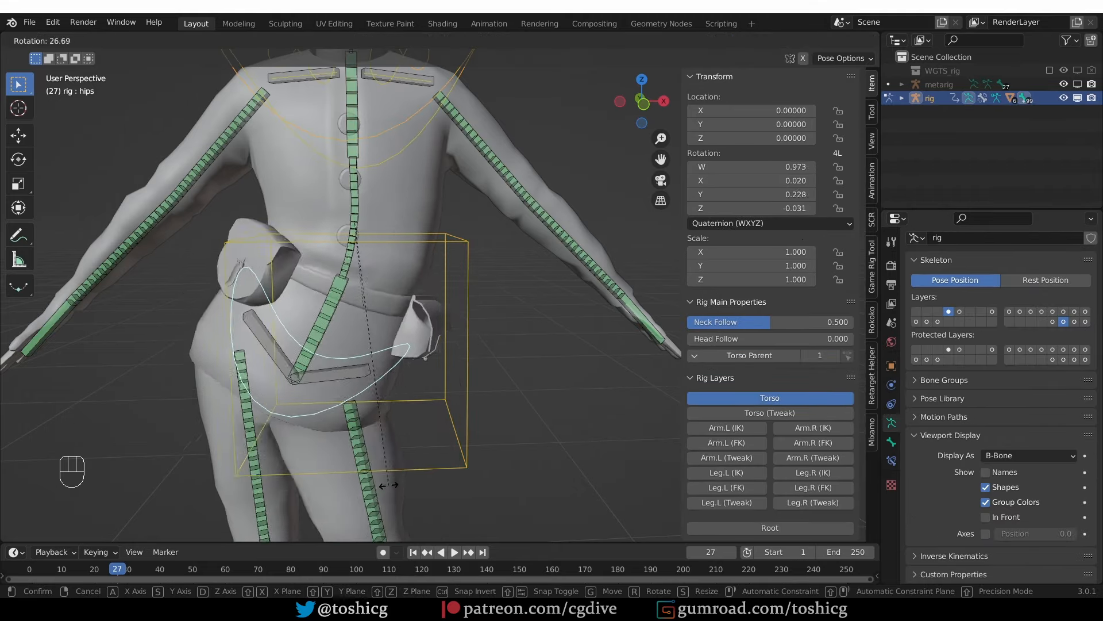
key(r)
key(r)
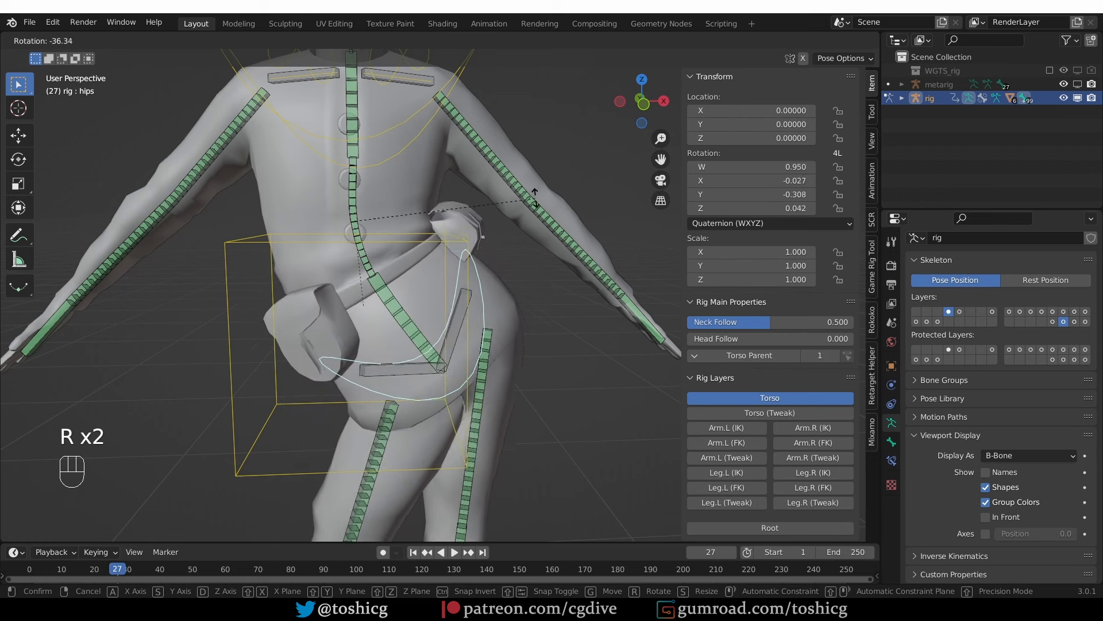
click(432, 331)
Annotate the posed hips and both pouches with freehand strokes, and try another hips rotation
key(d)
key(d)
key(d)
key(d)
key(ctrl+z)
key(d)
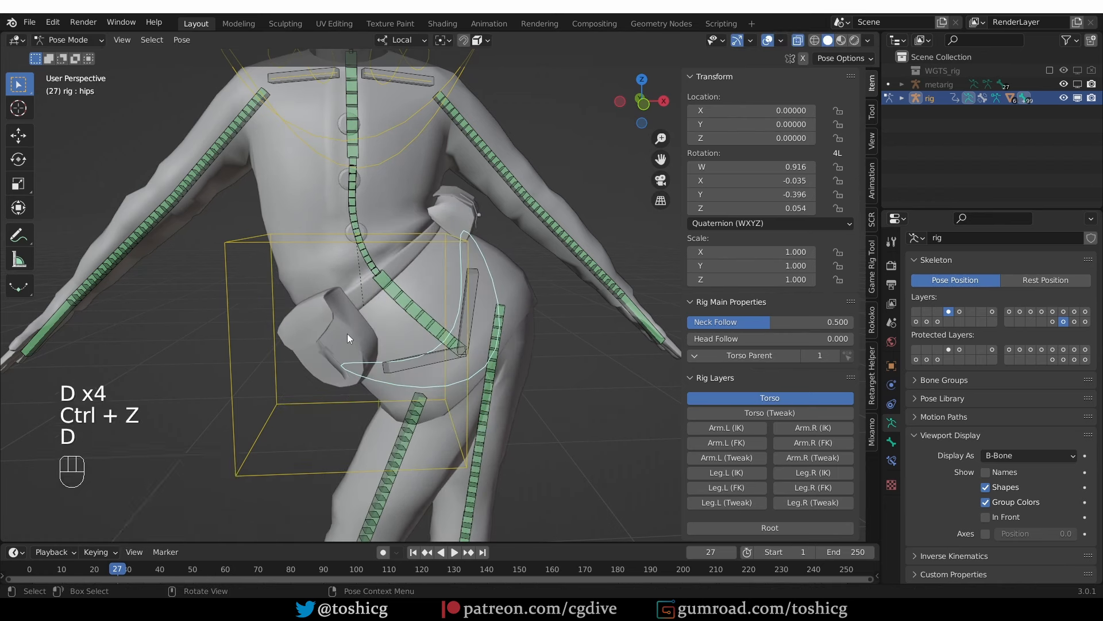
key(d)
drag(352, 327, 406, 307)
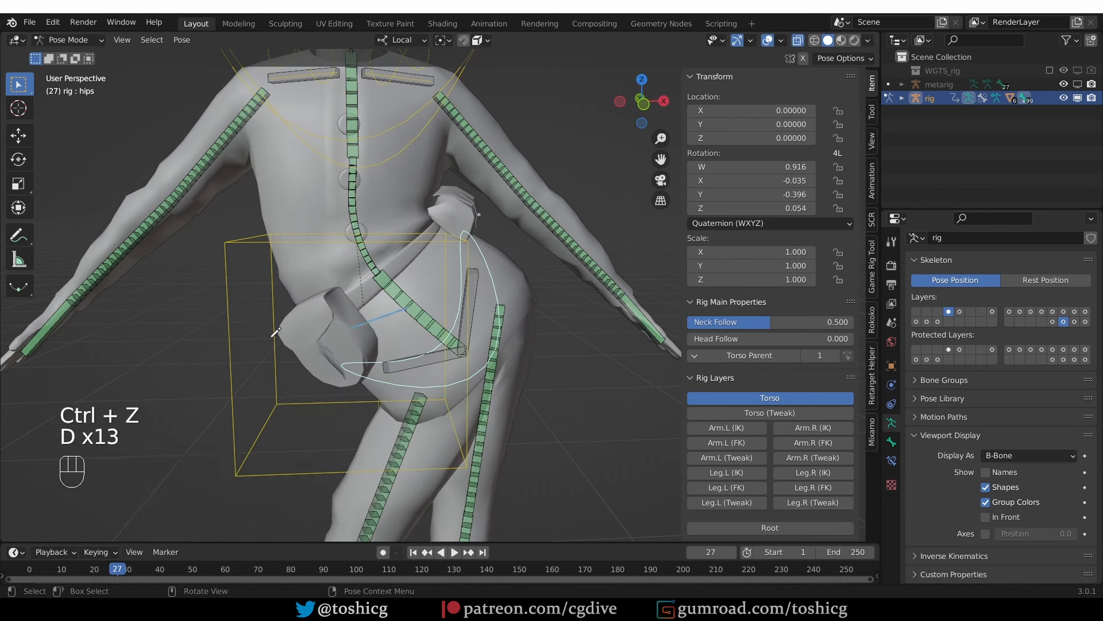
drag(272, 337, 325, 388)
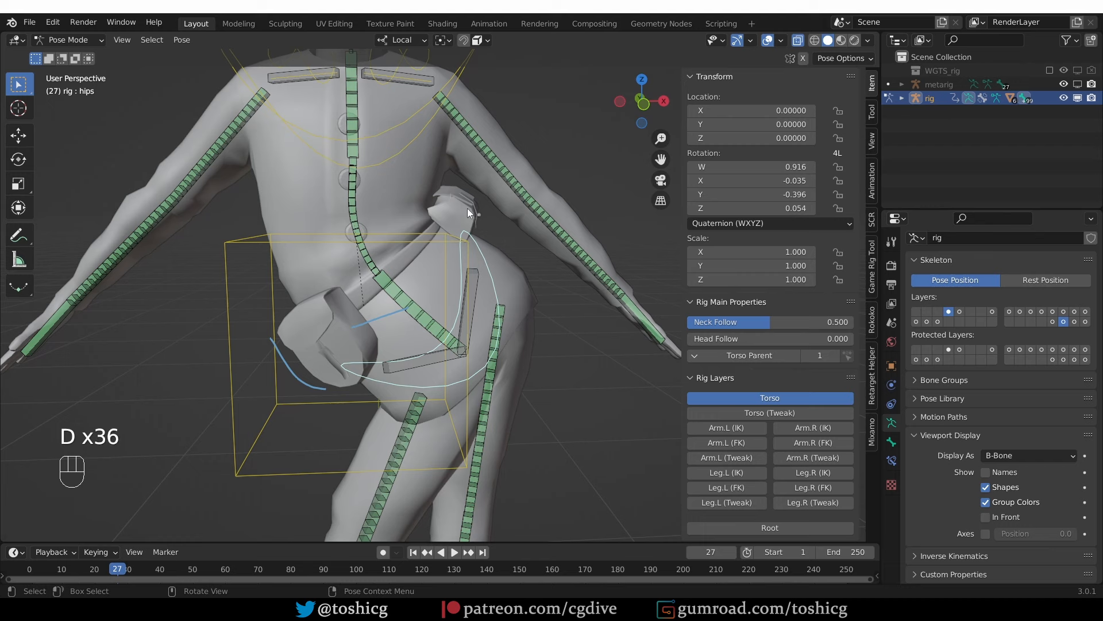
mouse_move(475, 290)
mouse_down()
mouse_move(457, 180)
mouse_move(482, 198)
mouse_up()
key(r)
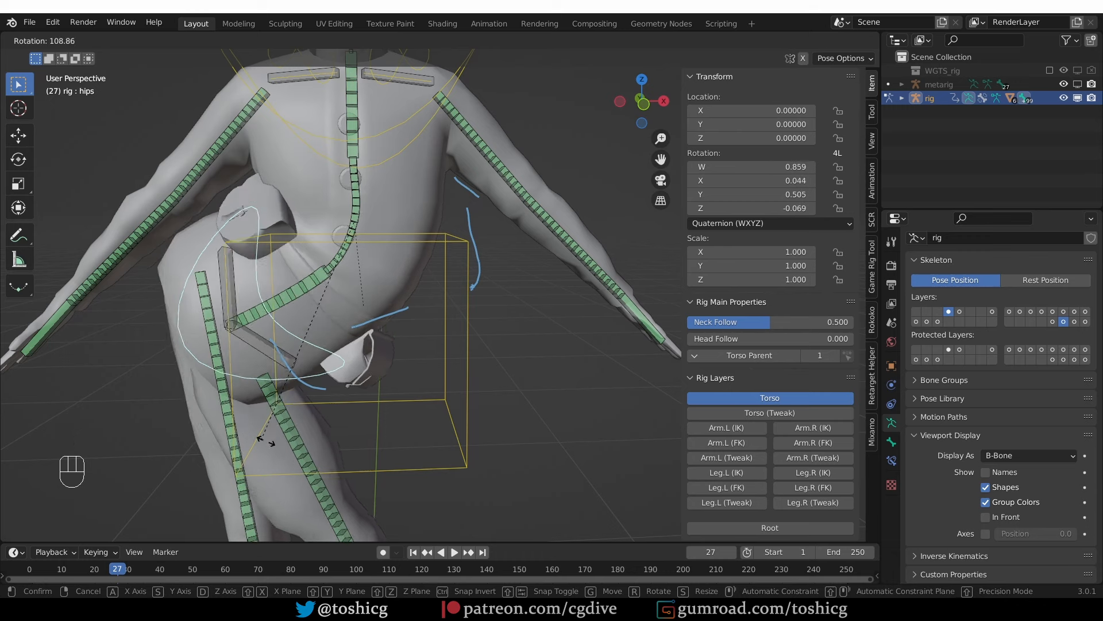
right_click(266, 441)
Enter Edit Mode on the character's right hip pouch and remove its vertices from the DEF-spine group, using the "spine" filter
click(353, 366)
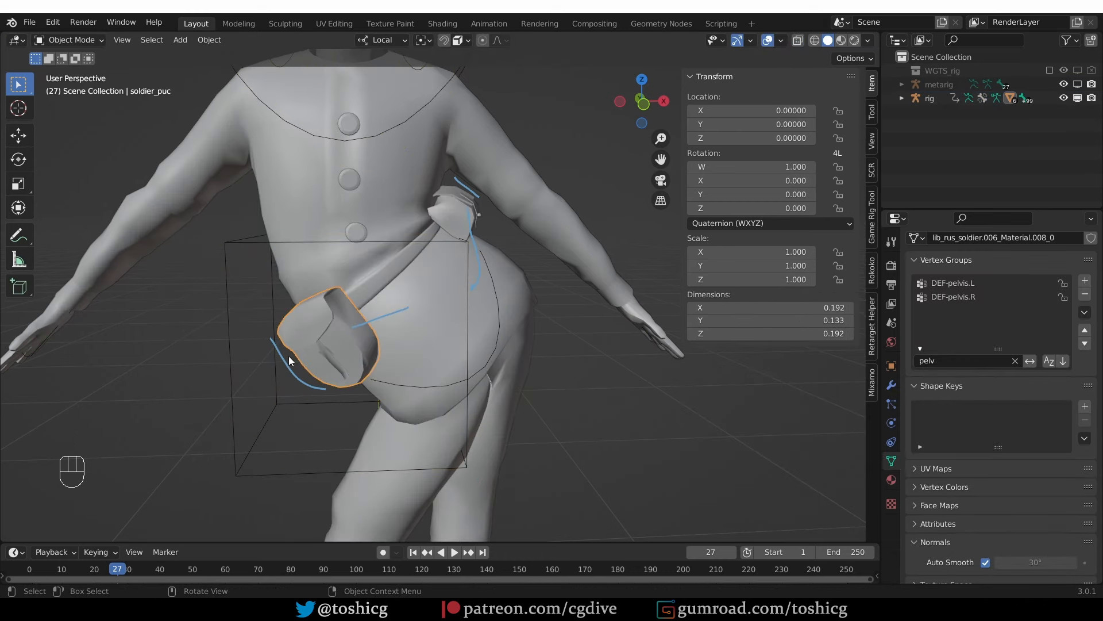
key(Tab)
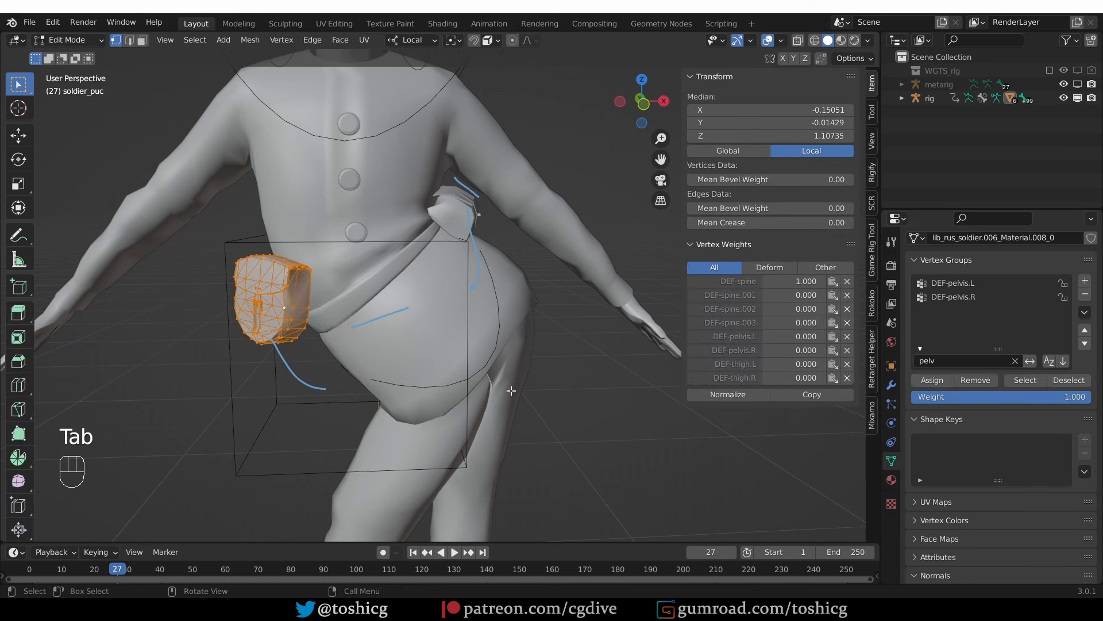
click(1015, 363)
click(987, 365)
text(spine)
key(Return)
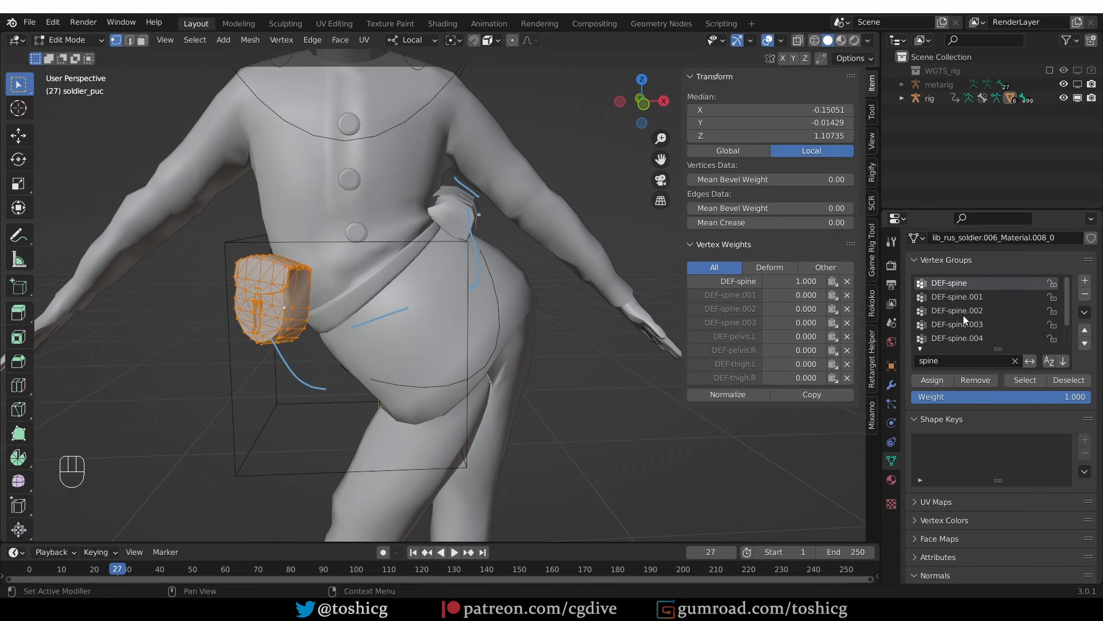
click(980, 381)
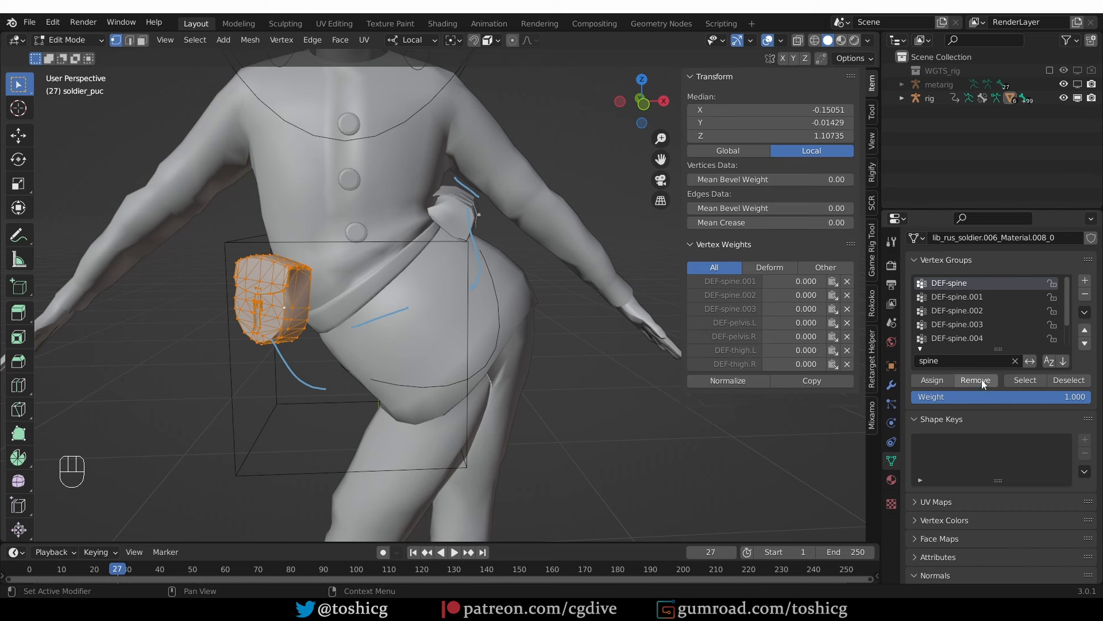
Filter the groups by "pel" and assign the right pouch's vertices to DEF-pelvis.R with weight 1.000
click(973, 361)
text(pel)
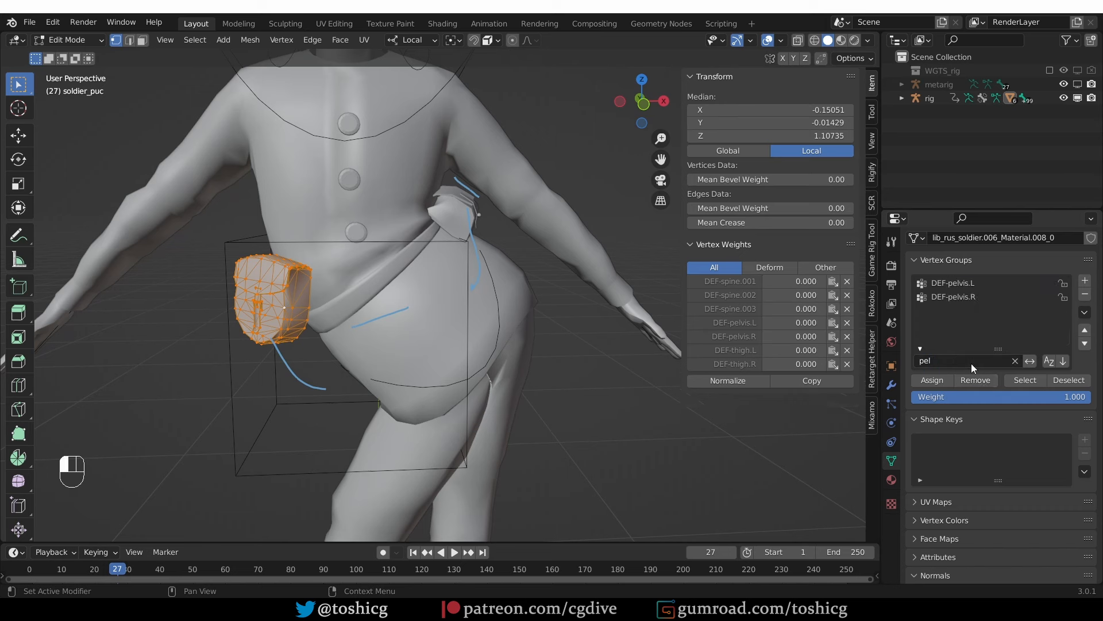
click(974, 296)
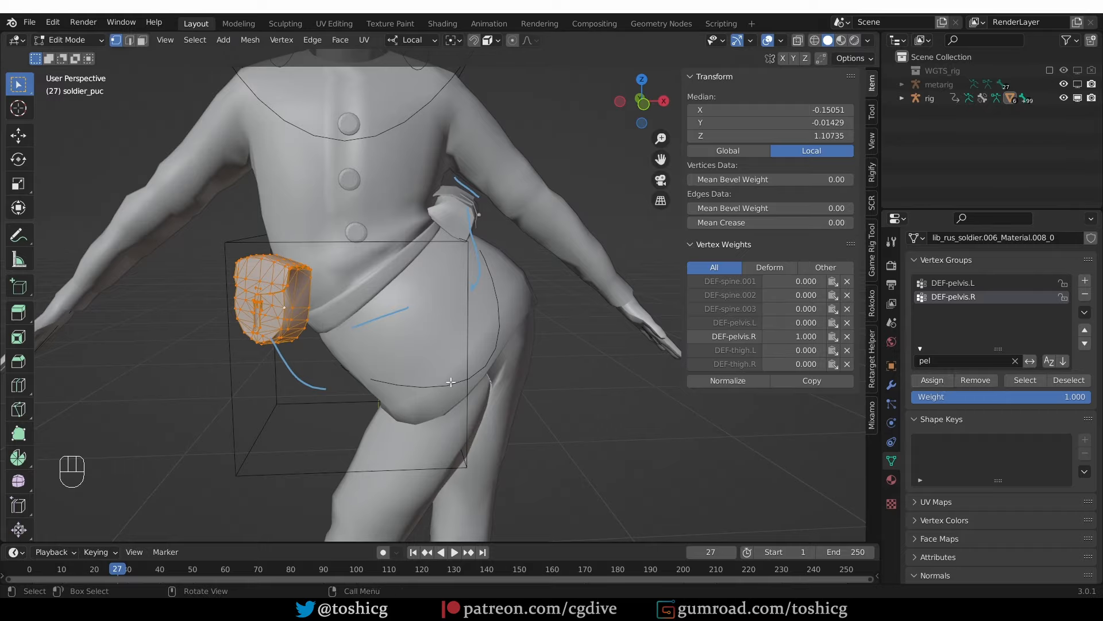
key(Tab)
Rotate the rig's hips control in Pose Mode to check both pouches, and clear its rotation
click(498, 317)
key(Tab)
key(r)
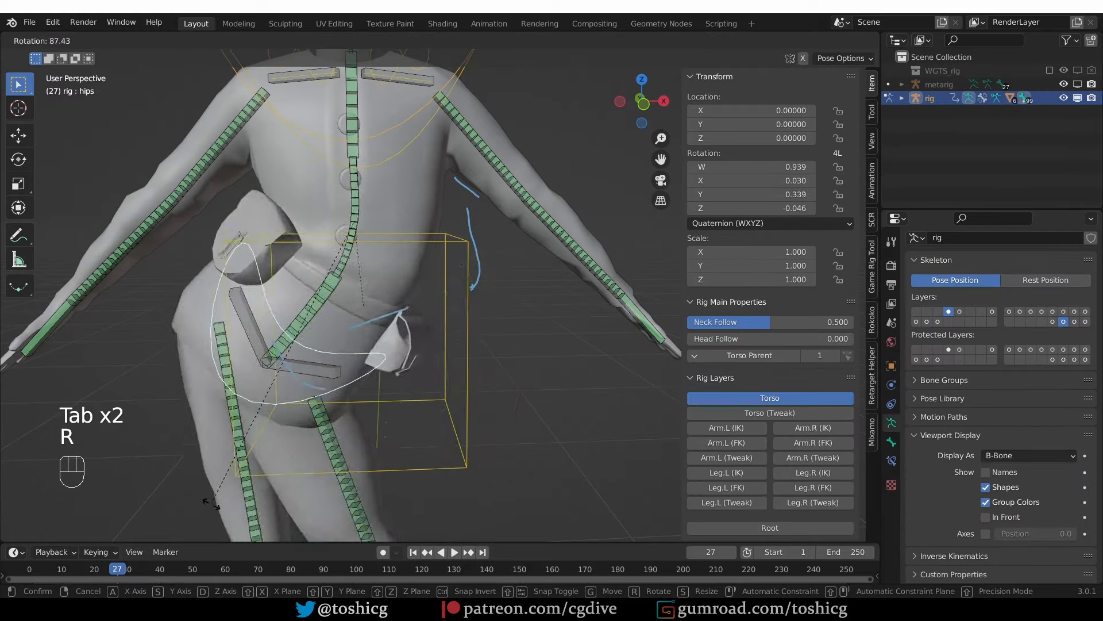
key(r)
key(r)
key(r)
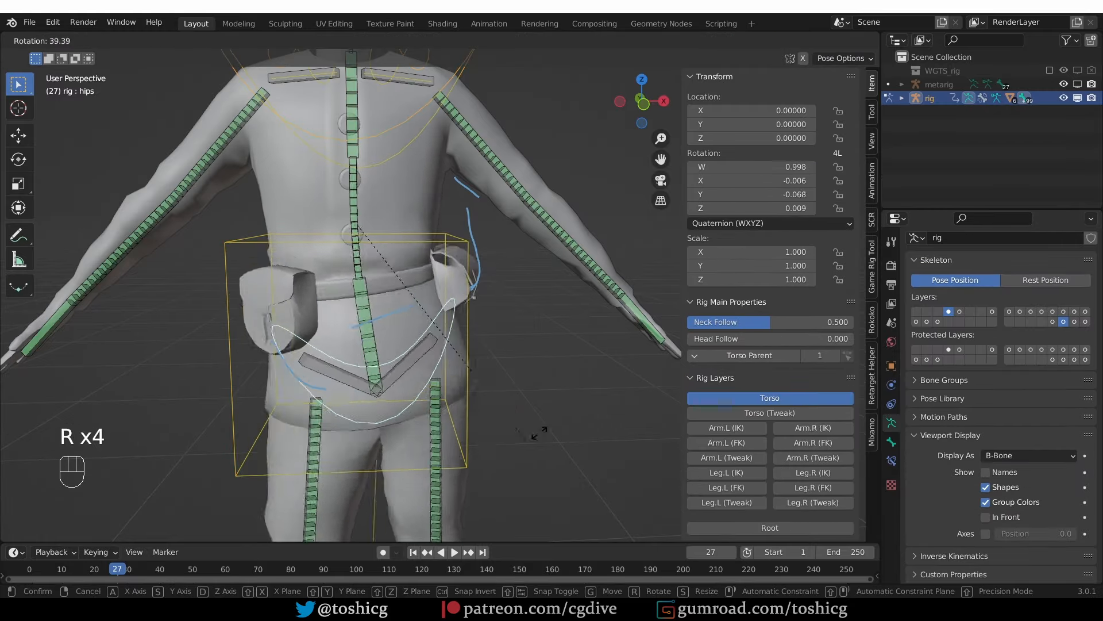
click(435, 452)
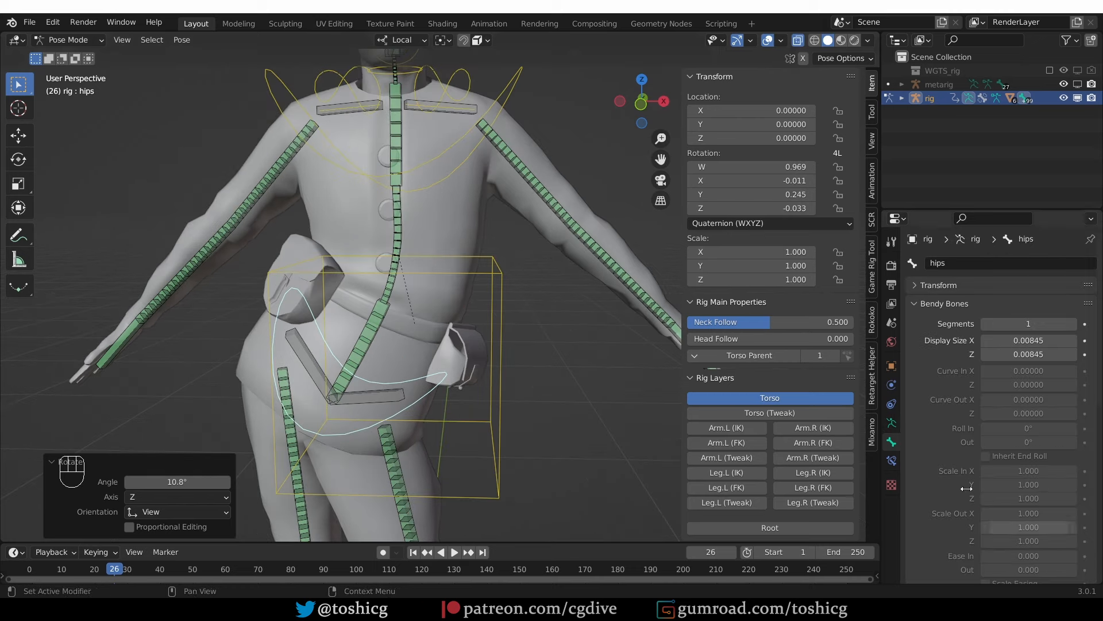
key(alt+r)
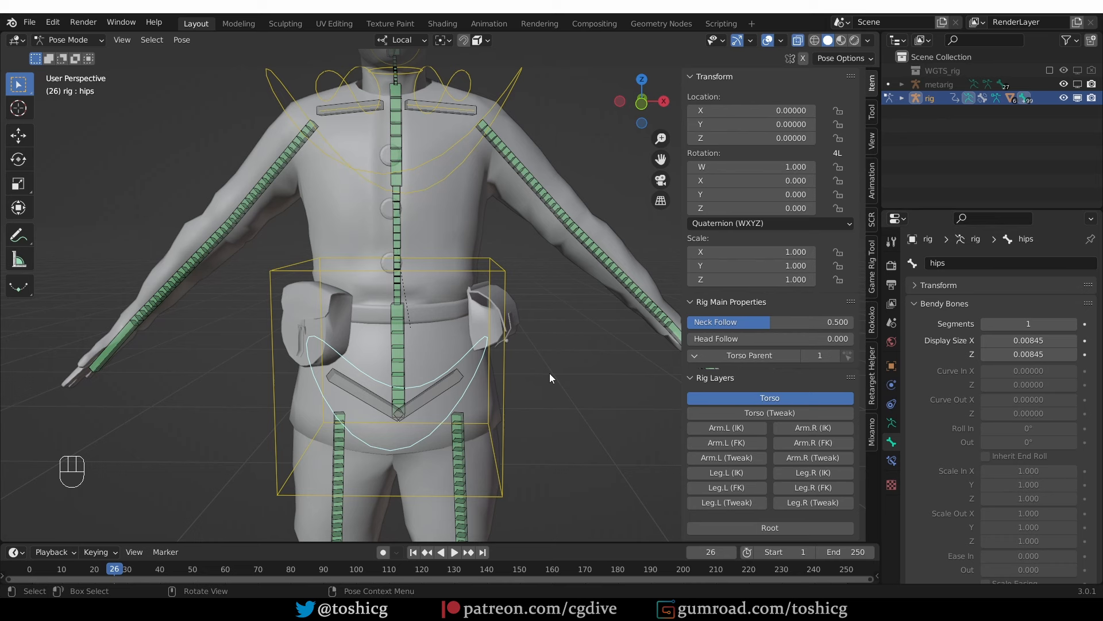
Unhide the metarig and enter Edit Mode on it
click(1078, 84)
scroll(484, 299, down, 4)
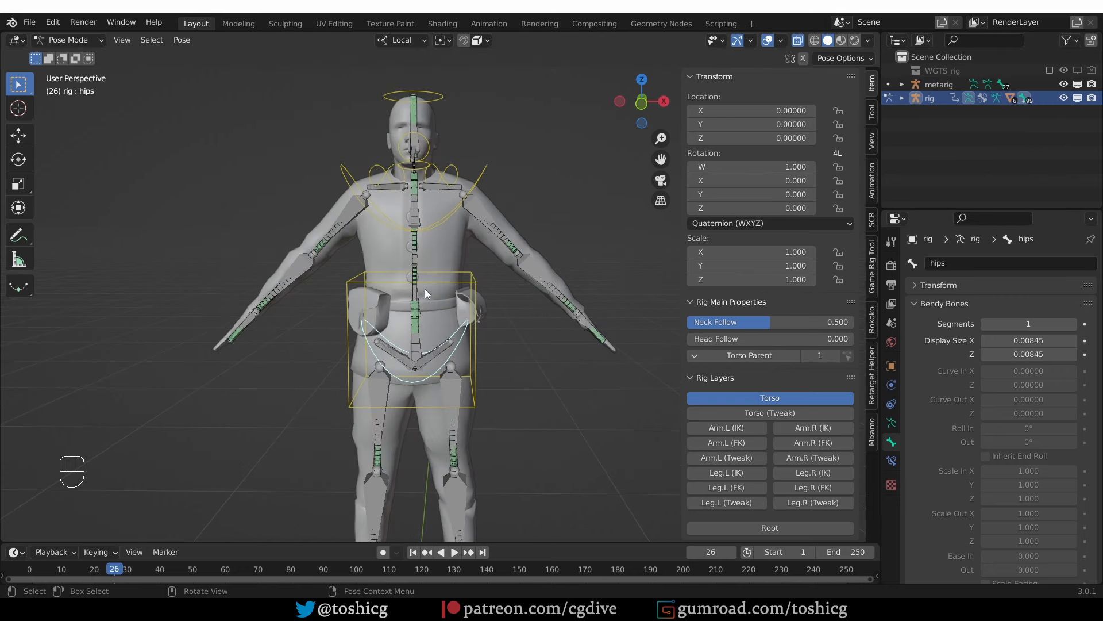
click(375, 400)
key(Tab)
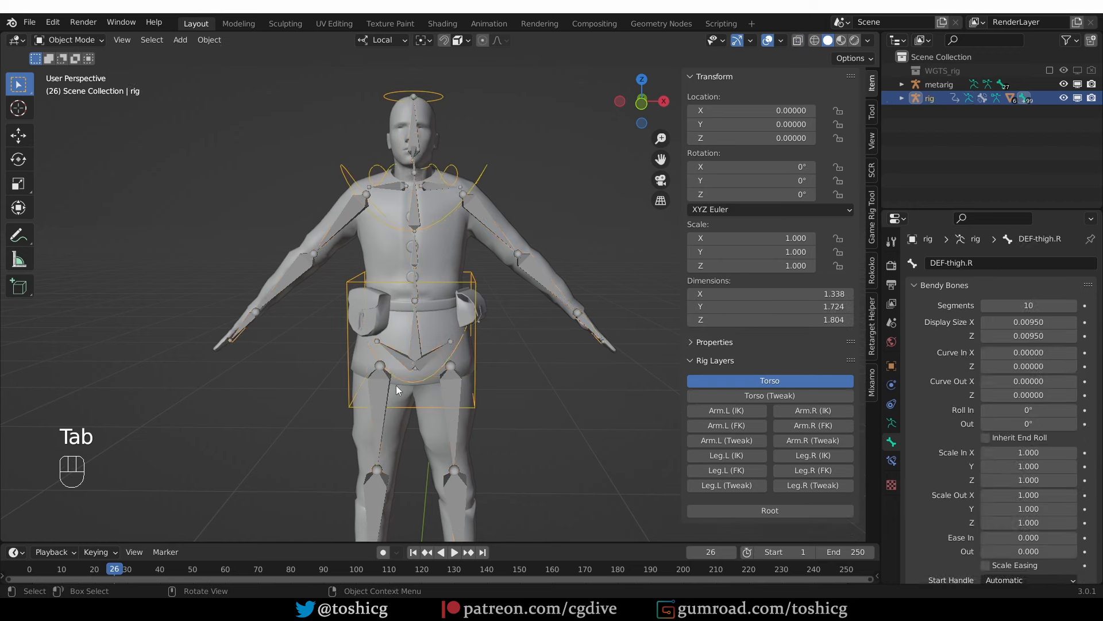
click(372, 397)
key(Tab)
Add a new bone to the metarig at the world origin and name it button1
shift+middle_drag(485, 454, 471, 312)
key(shift+a)
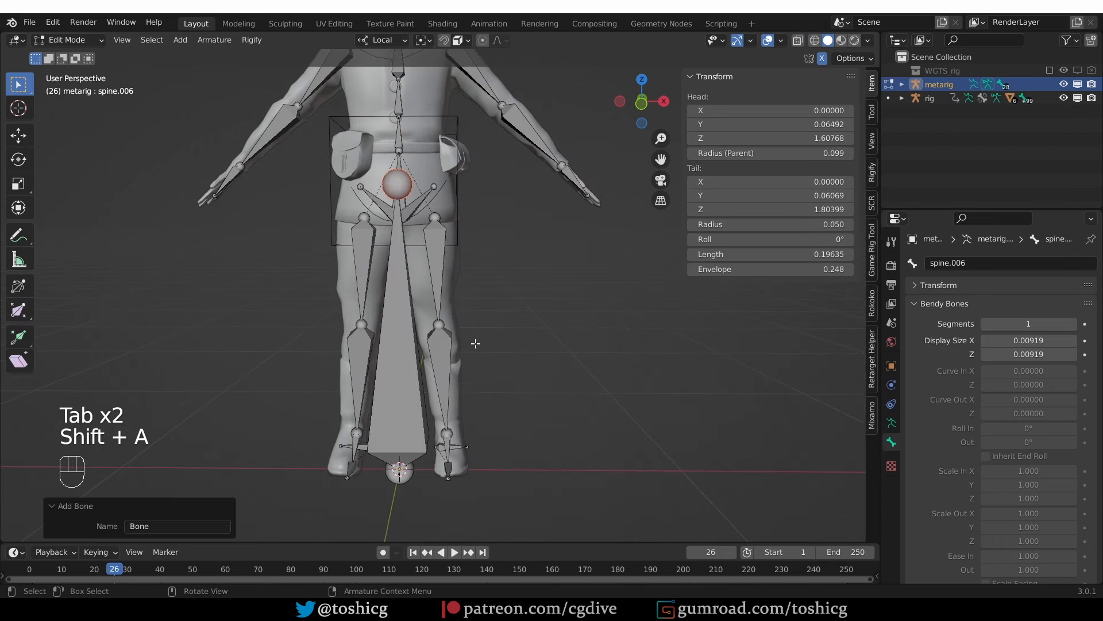
click(408, 354)
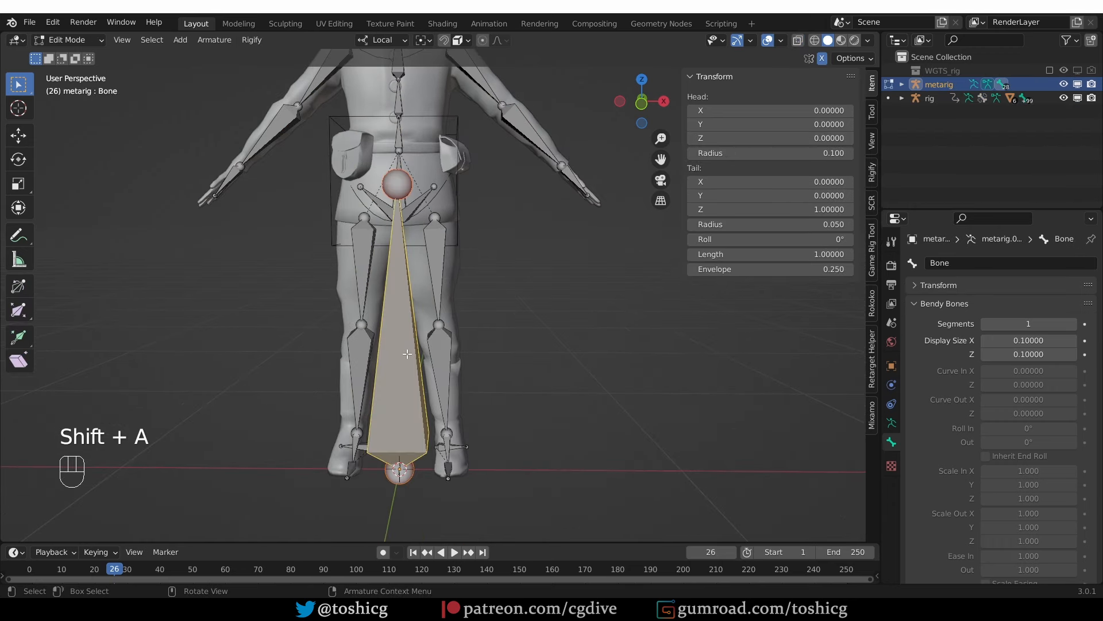
key(F2)
text(but)
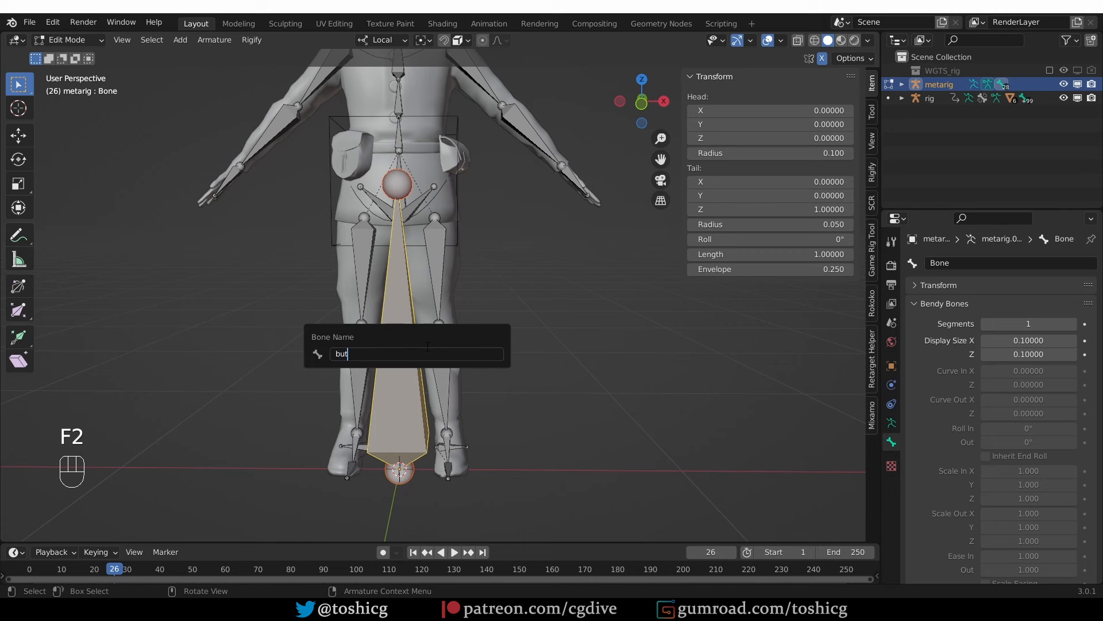
text(ton1)
key(Return)
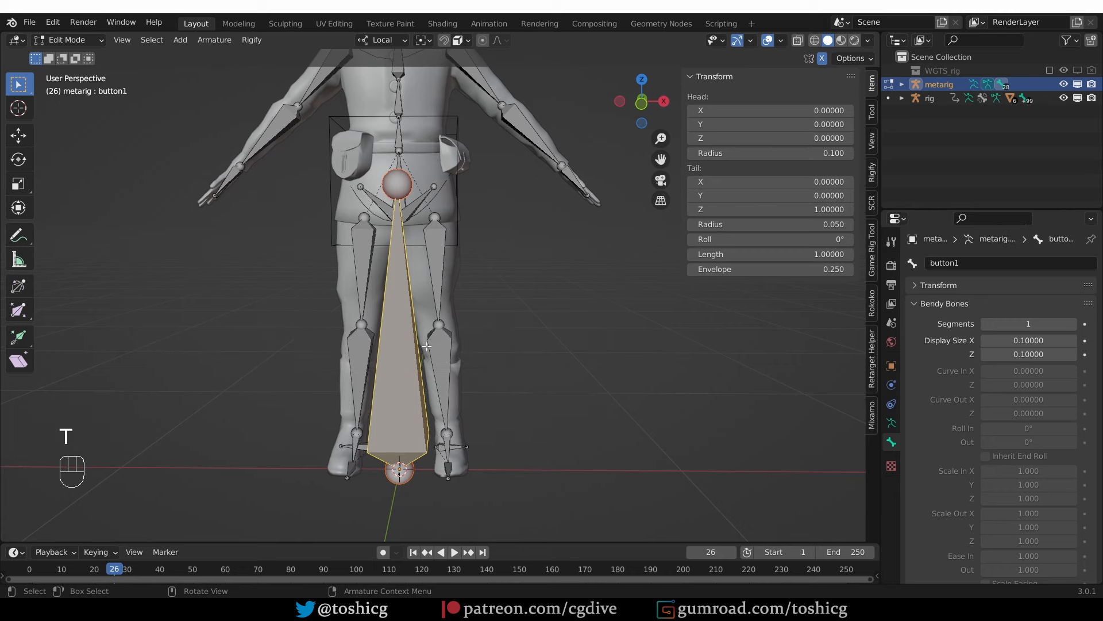
Shrink button1 to a length of about 0.076 m and raise it to the front of the torso in right side view
key(KP_3)
key(s)
click(433, 359)
key(g)
click(415, 130)
key(s)
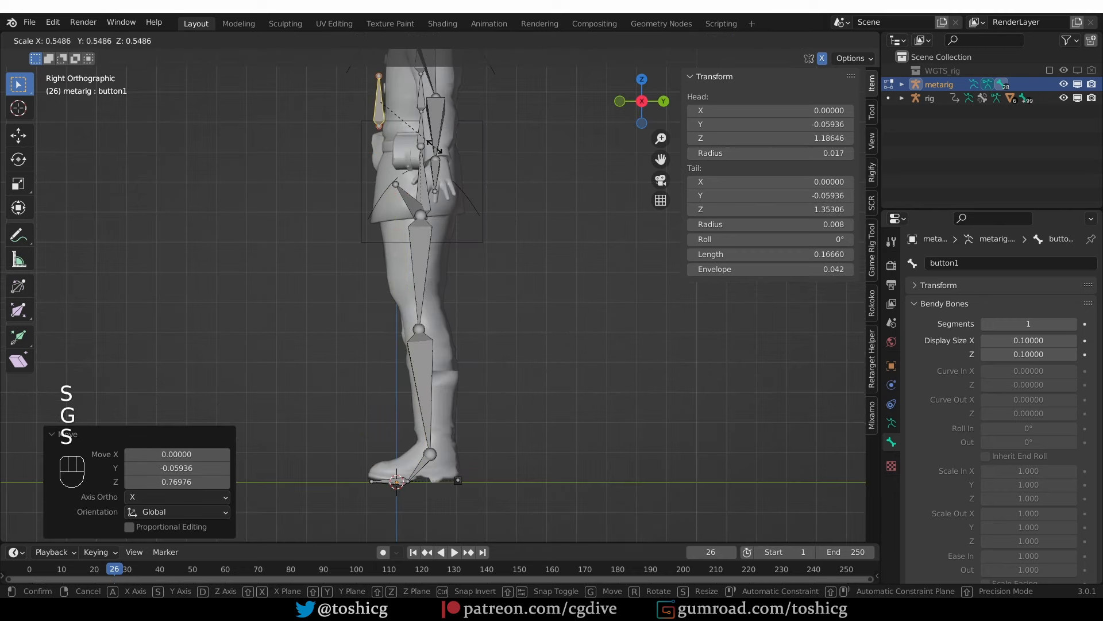
click(412, 128)
Shrink button1 to about 0.038 m long and move it onto the lowest coat button
key(h)
key(ctrl+z)
key(g)
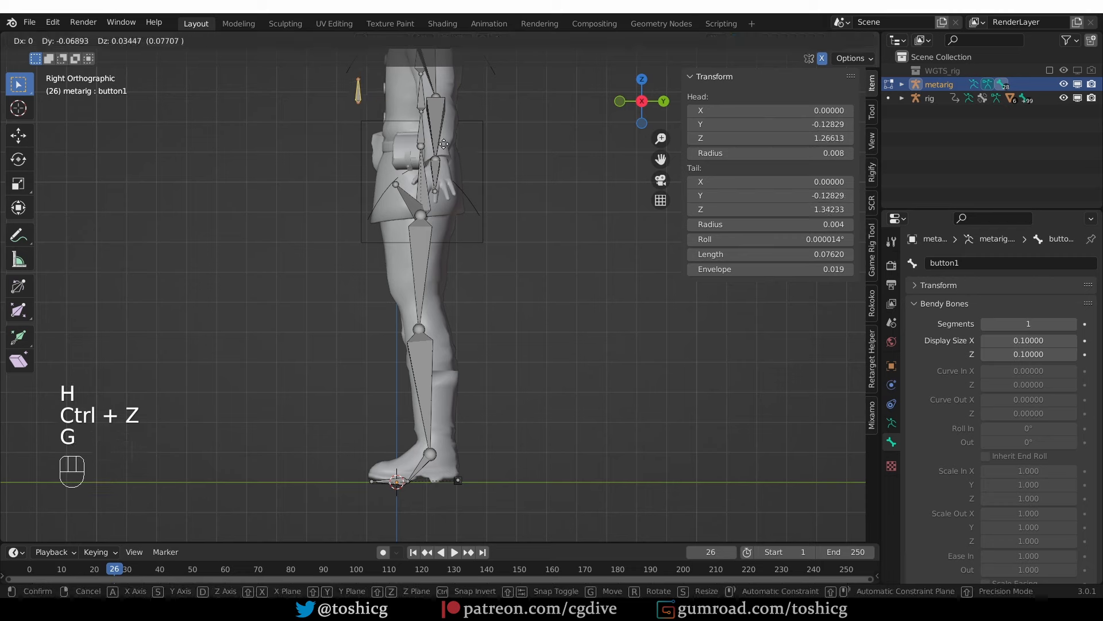
click(420, 142)
key(s)
click(403, 128)
scroll(534, 288, up, 8)
key(g)
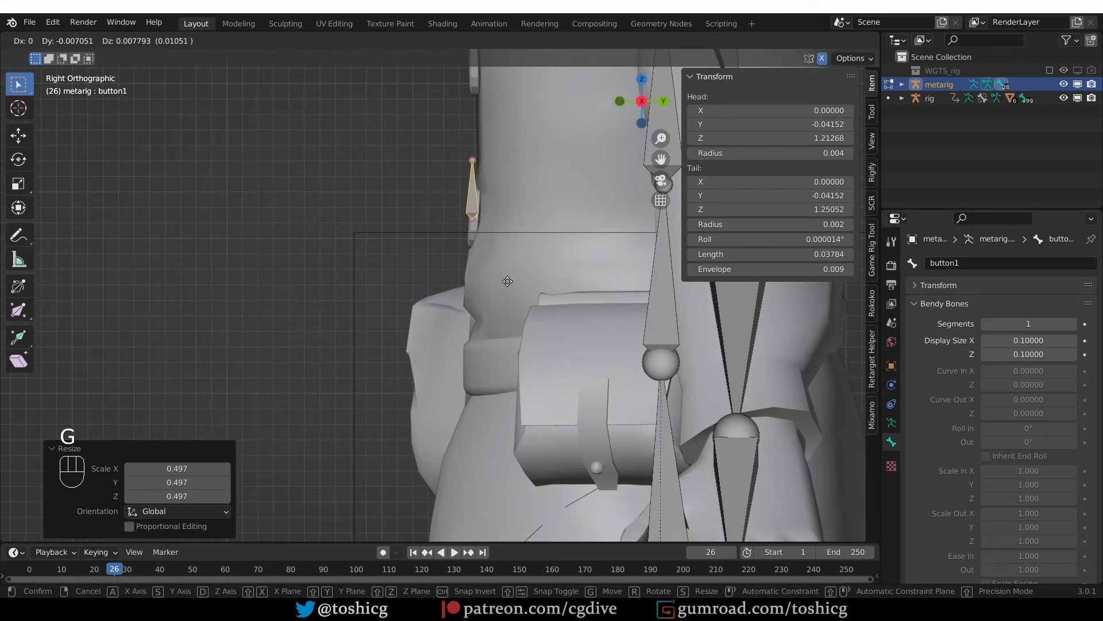
click(493, 234)
Switch the metarig to Pose Mode and give button1 the Rigify type basic.super_copy
key(Tab)
click(499, 302)
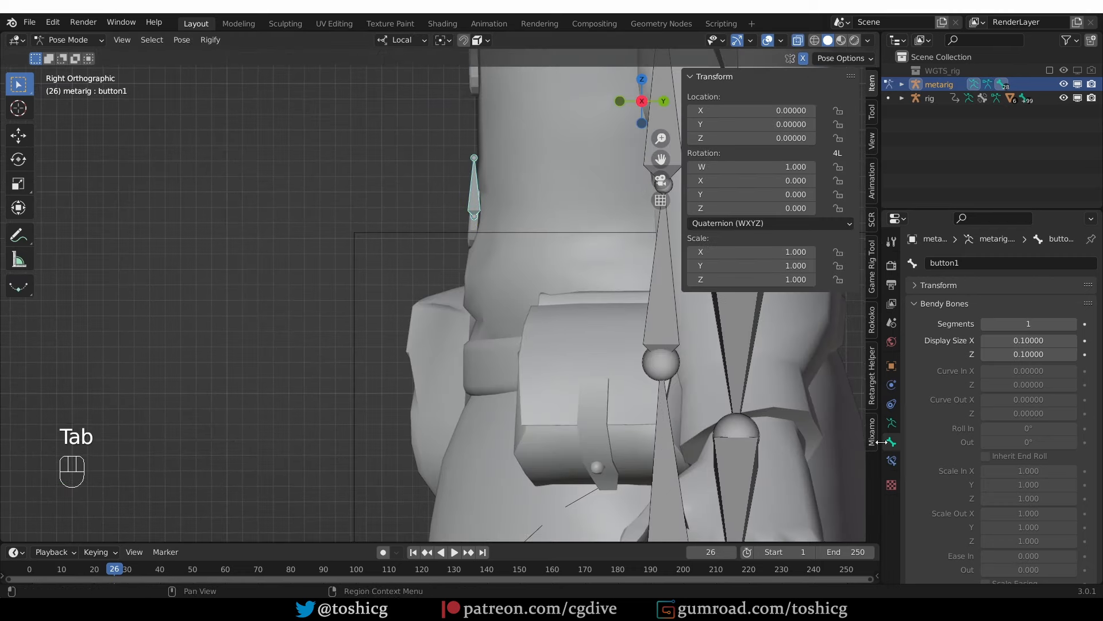
scroll(977, 465, down, 12)
click(986, 550)
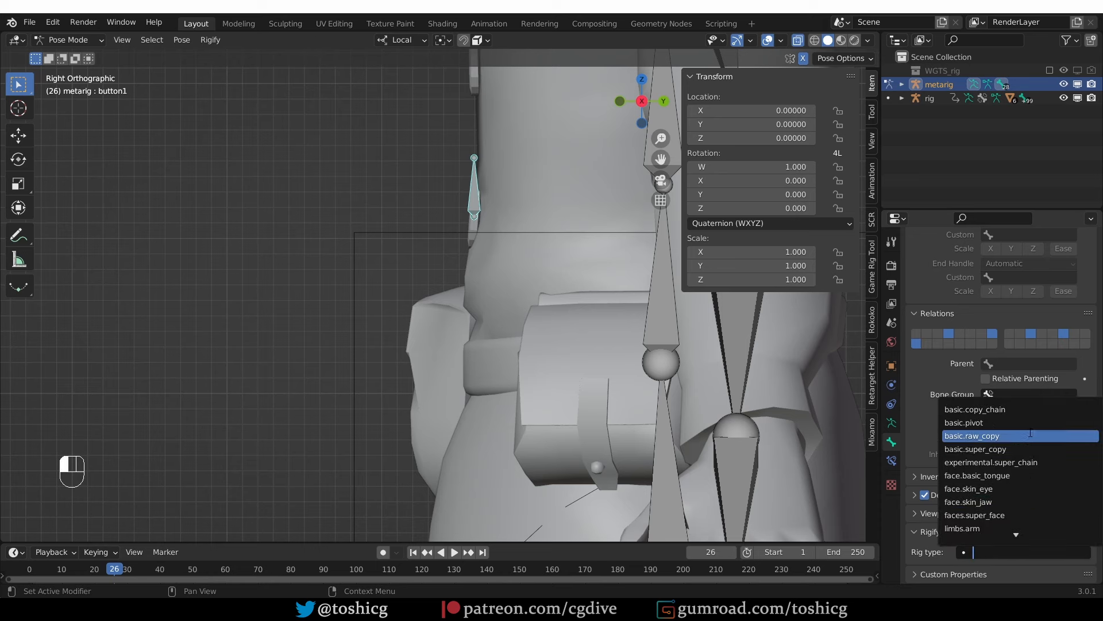
click(988, 448)
scroll(977, 522, down, 4)
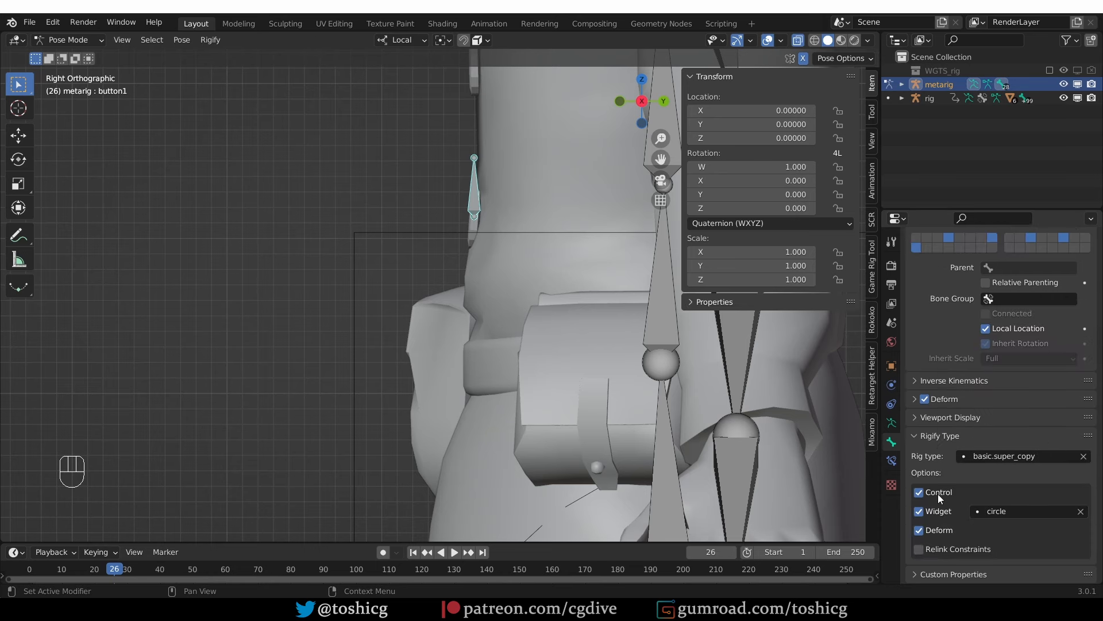
Return to Edit Mode, shrink button1 to about 0.03 m long, and fine-tune its position on the lowest button
scroll(492, 256, down, 4)
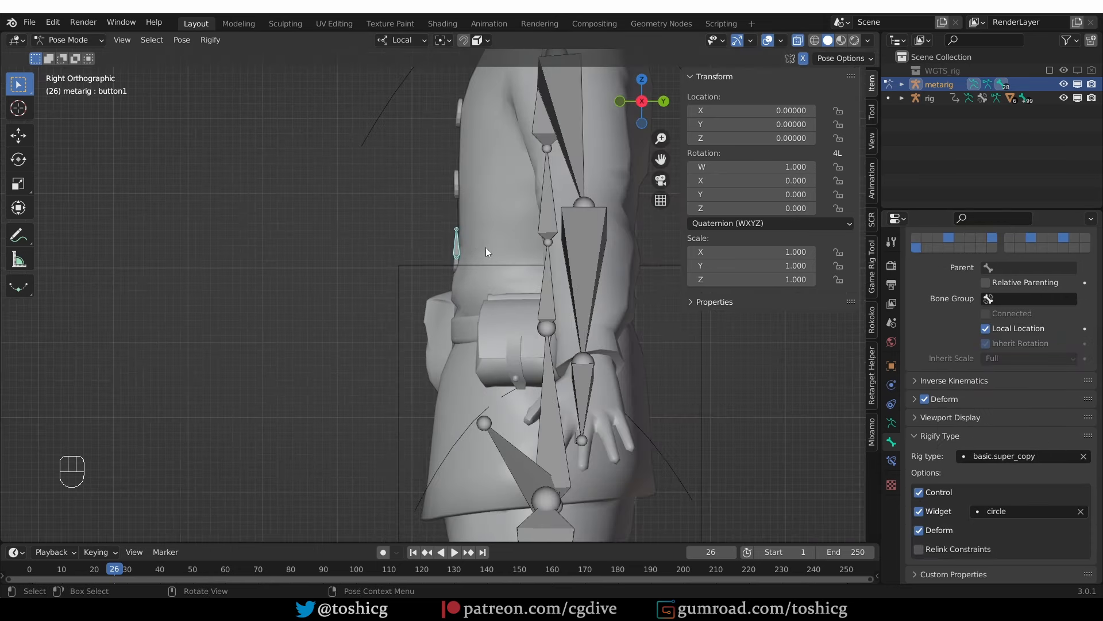
shift+middle_drag(448, 253, 439, 314)
scroll(445, 312, up, 3)
key(Tab)
key(s)
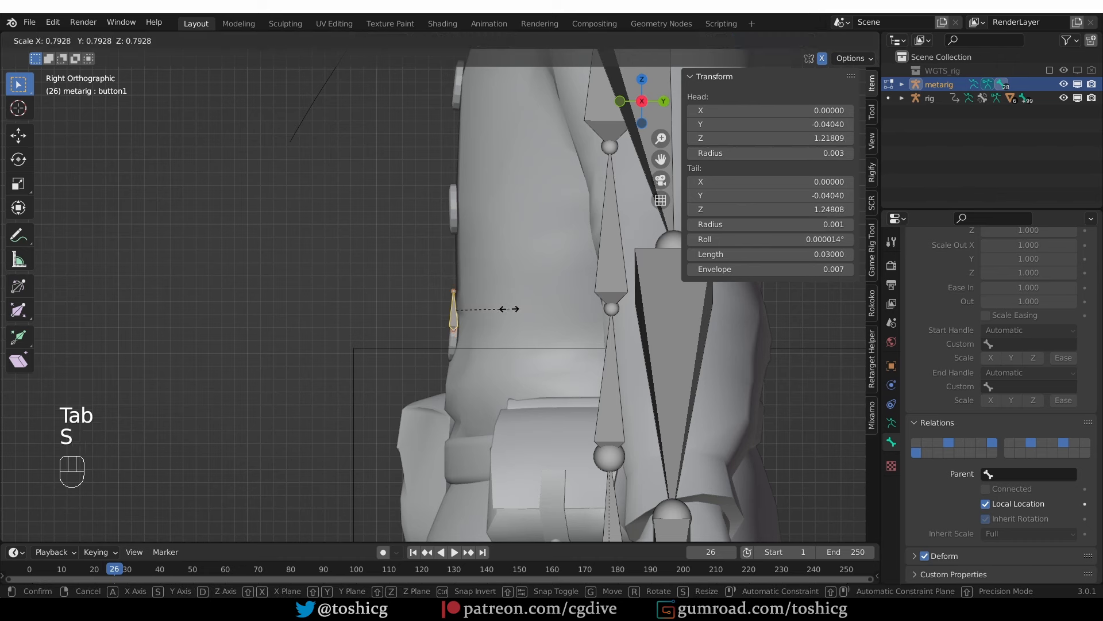
key(g)
click(506, 320)
Duplicate the button bone twice, placing one copy at the middle button and one at the upper button
key(shift+d)
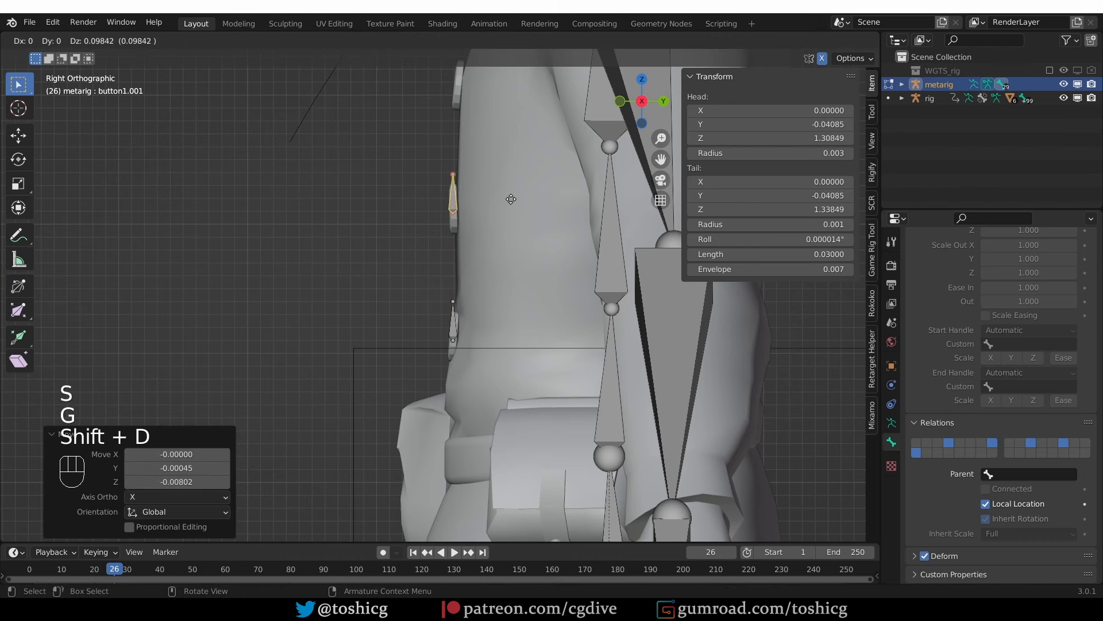
click(509, 190)
key(shift+d)
click(533, 123)
Parent the upper button bone to spine.003 and the middle one to spine.002, keeping their offsets
middle_drag(533, 123, 455, 204)
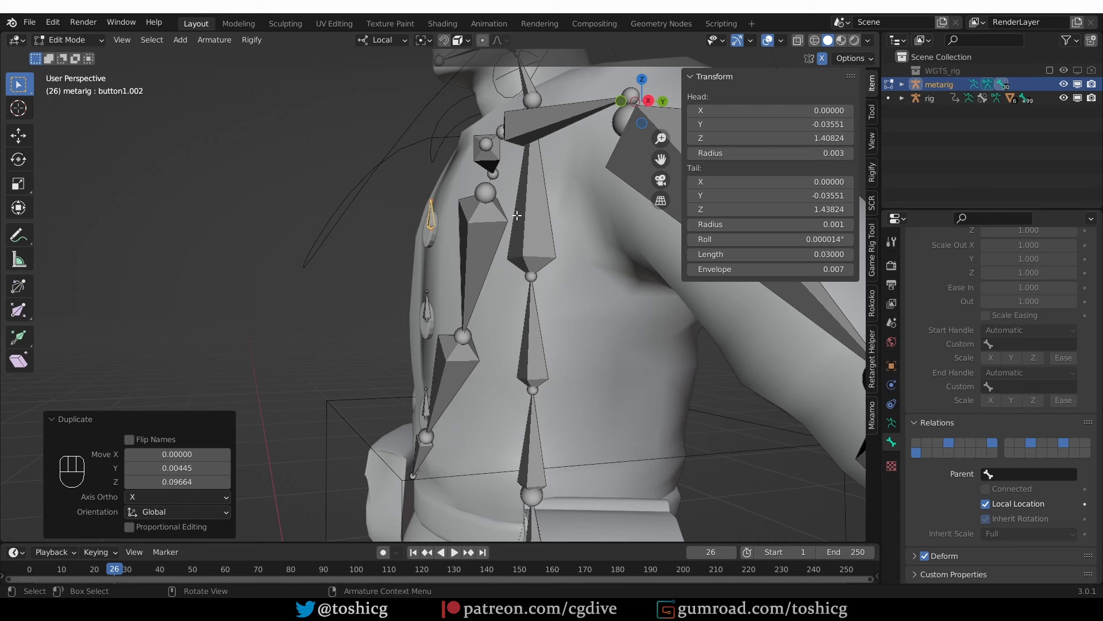
shift+click(536, 231)
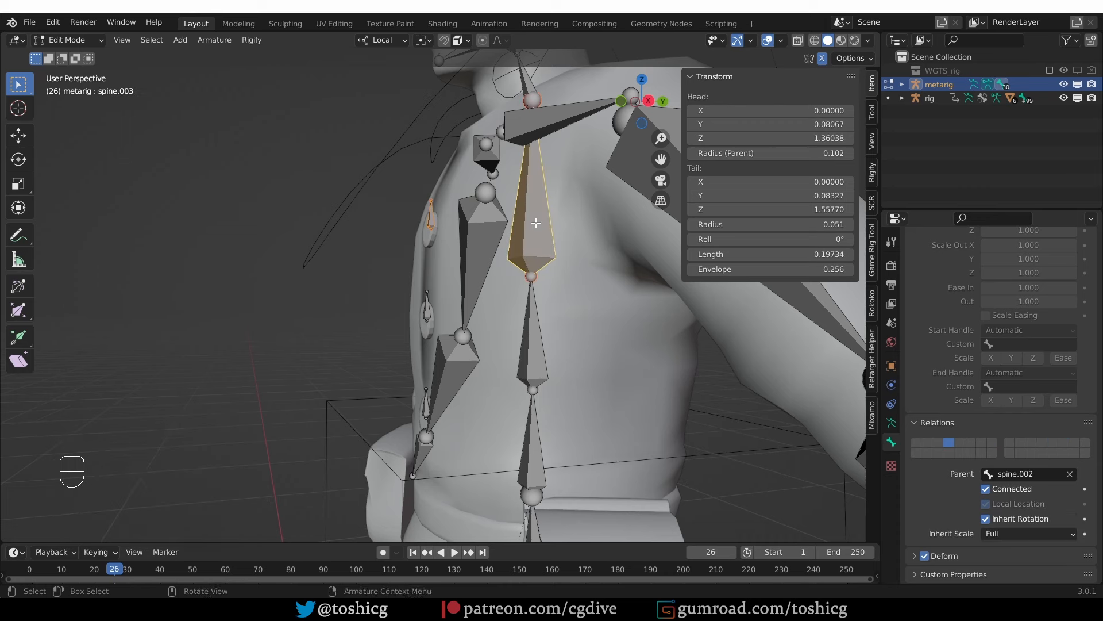
key(ctrl+p)
click(536, 224)
click(421, 305)
shift+click(528, 323)
key(ctrl+p)
click(527, 322)
Parent the lowest button bone to the spine bone just above the waist, keeping its offset
click(429, 406)
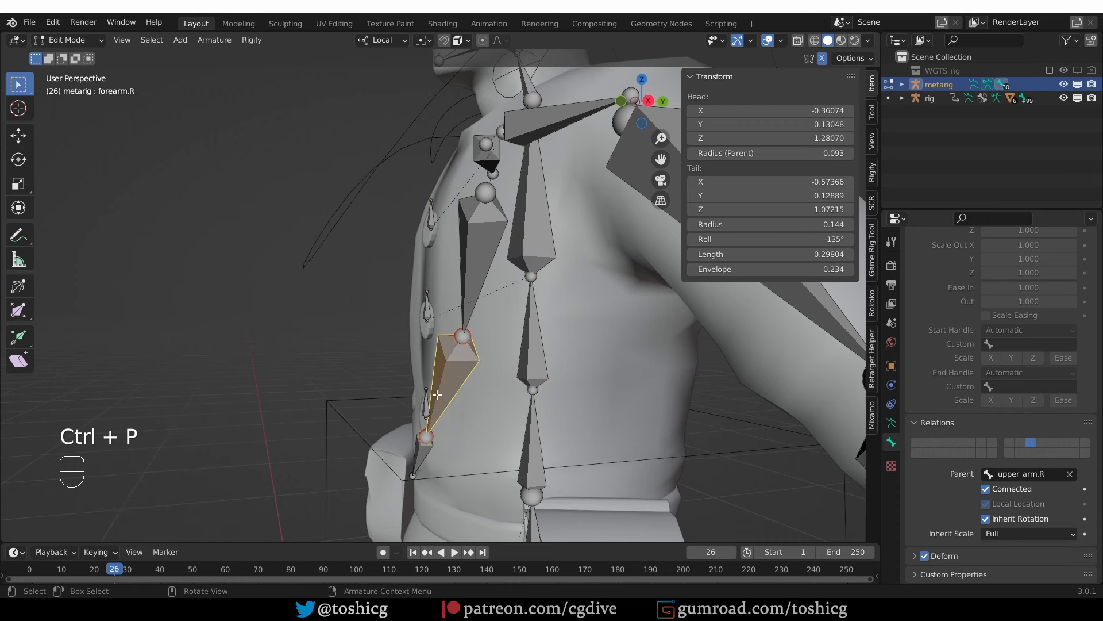
click(426, 403)
shift+click(534, 439)
key(ctrl+p)
click(534, 438)
Return to Object Mode and regenerate the Rigify rig from the metarig
middle_drag(536, 398, 582, 381)
key(Tab)
click(499, 384)
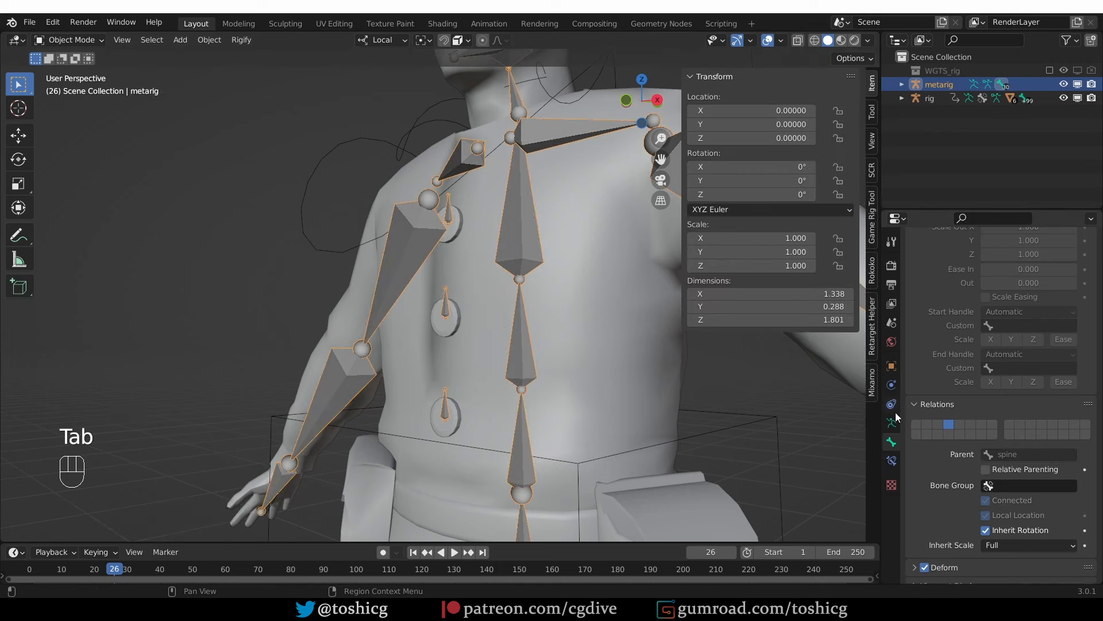
click(892, 423)
click(999, 430)
Hide the metarig and show only the rig's deform bone layer
middle_drag(451, 408, 476, 413)
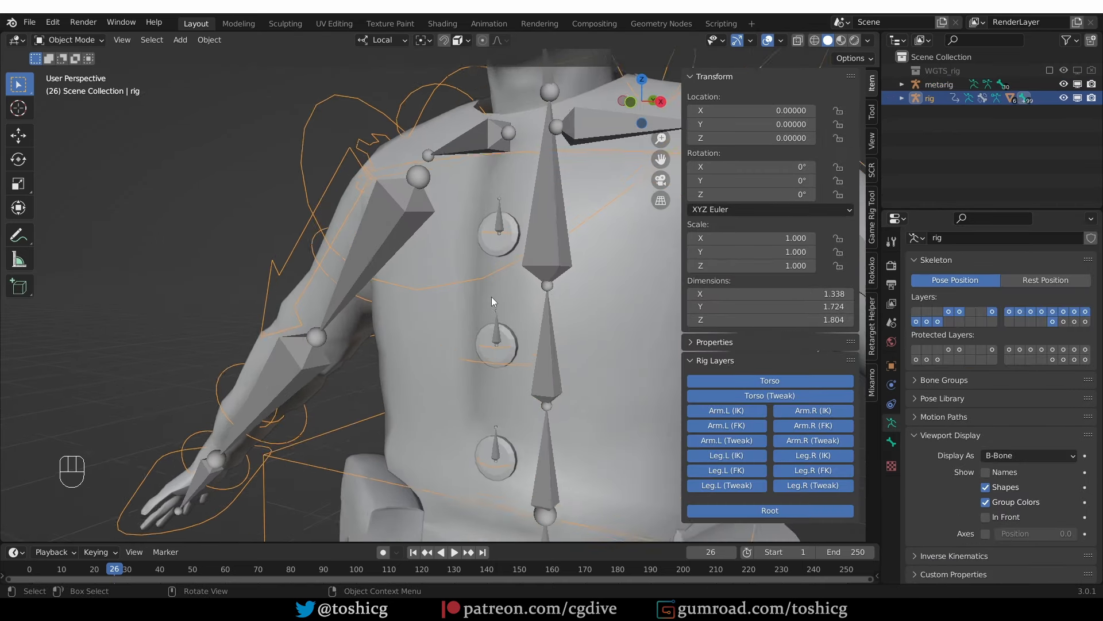
middle_drag(494, 301, 485, 301)
click(1078, 84)
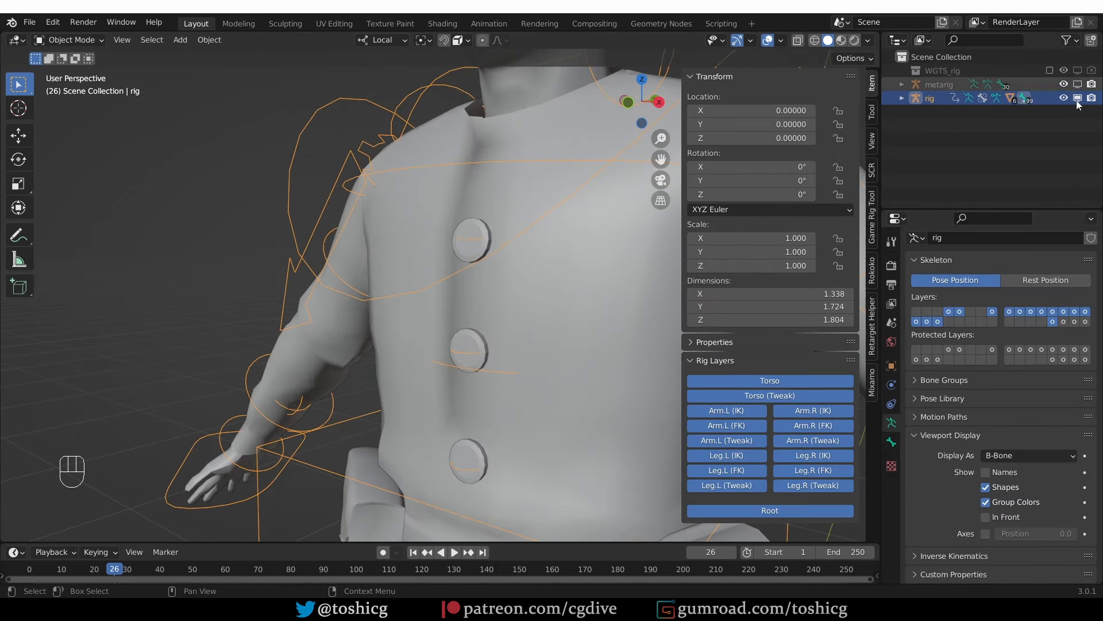
click(1063, 321)
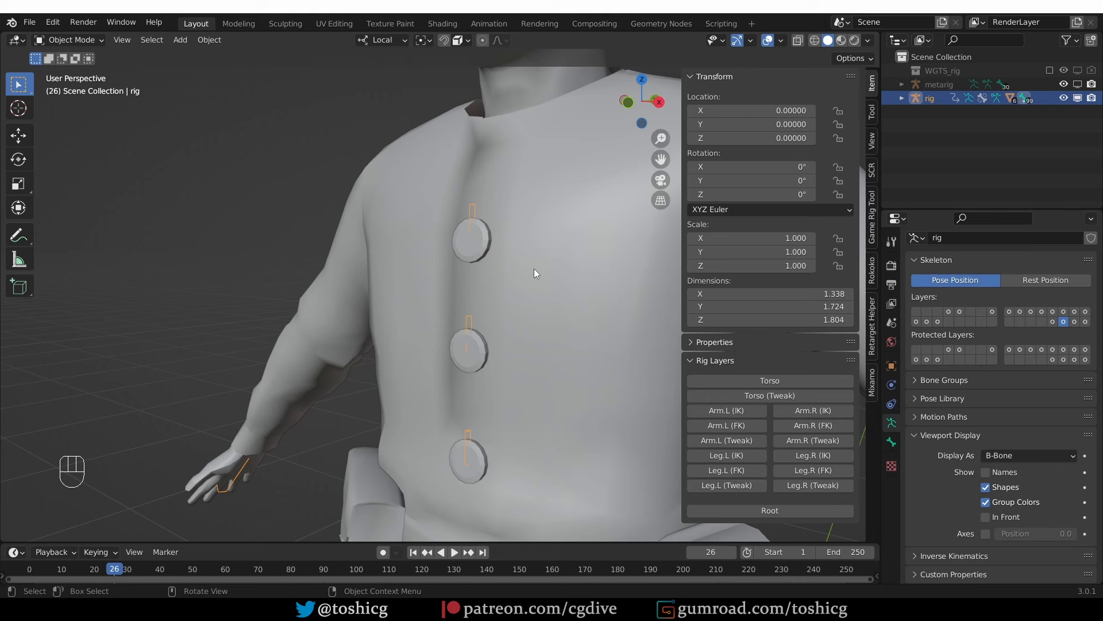
Check the upper button's Armature modifier and delete all of that button's vertex groups
click(471, 235)
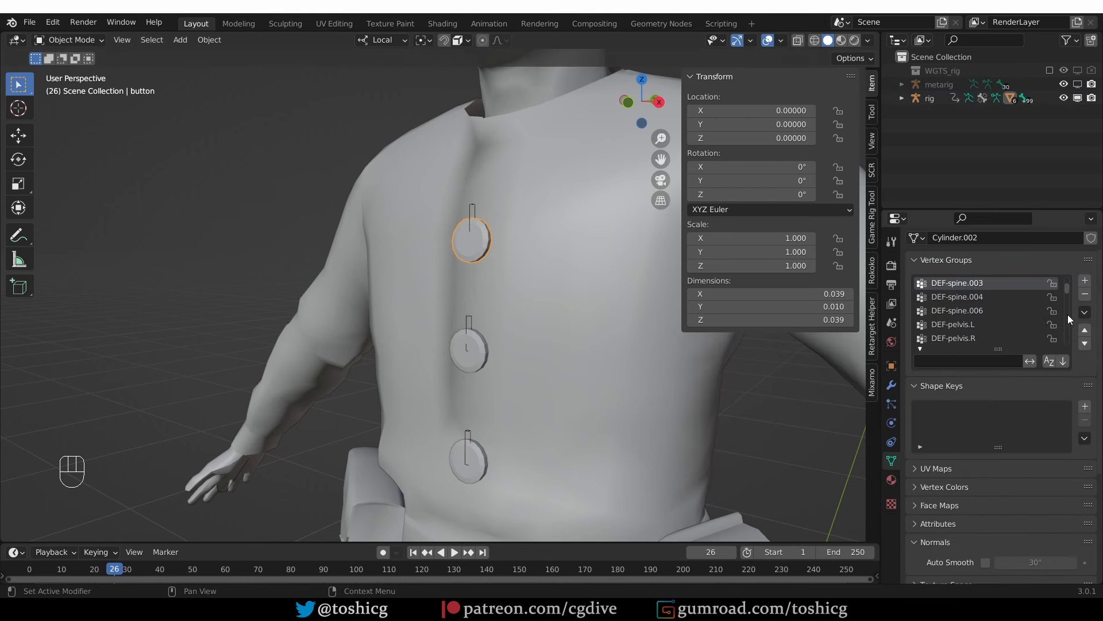
click(891, 385)
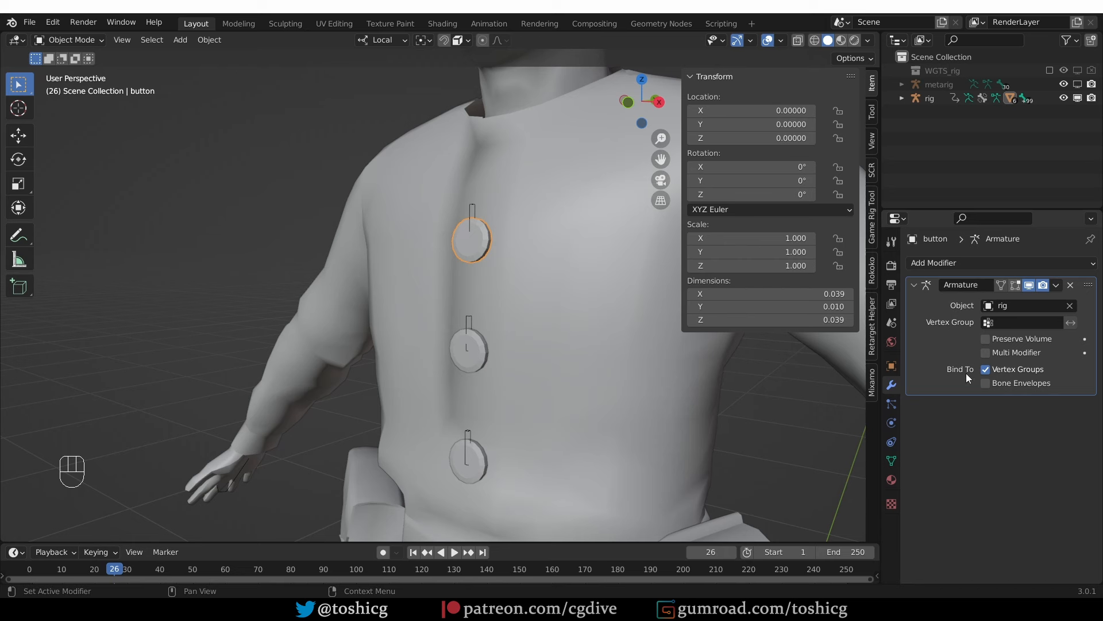
click(892, 461)
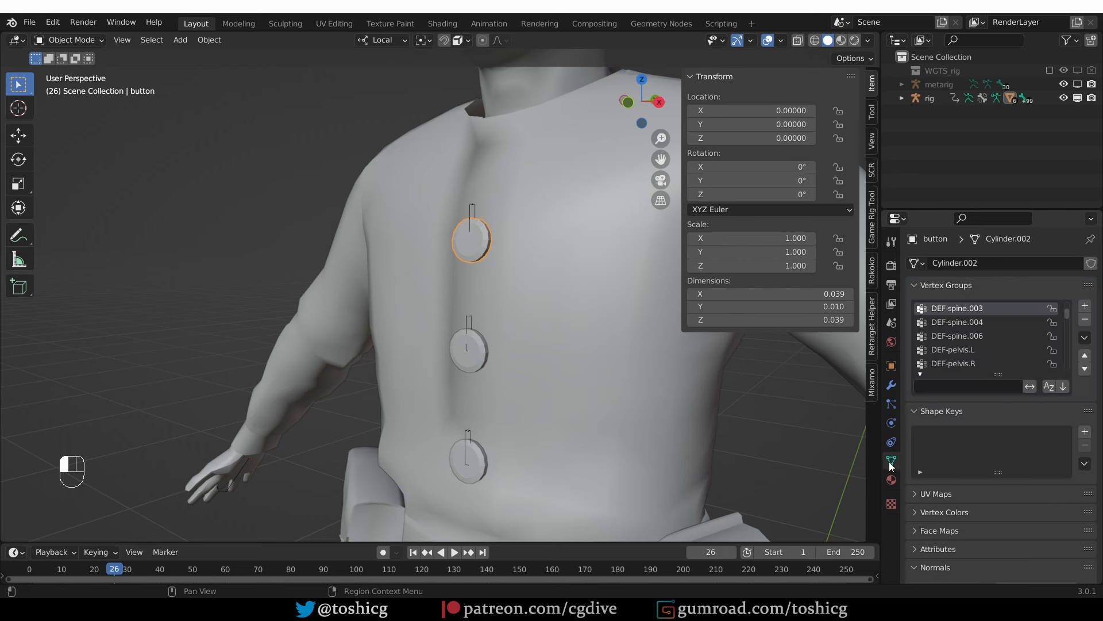
click(1084, 337)
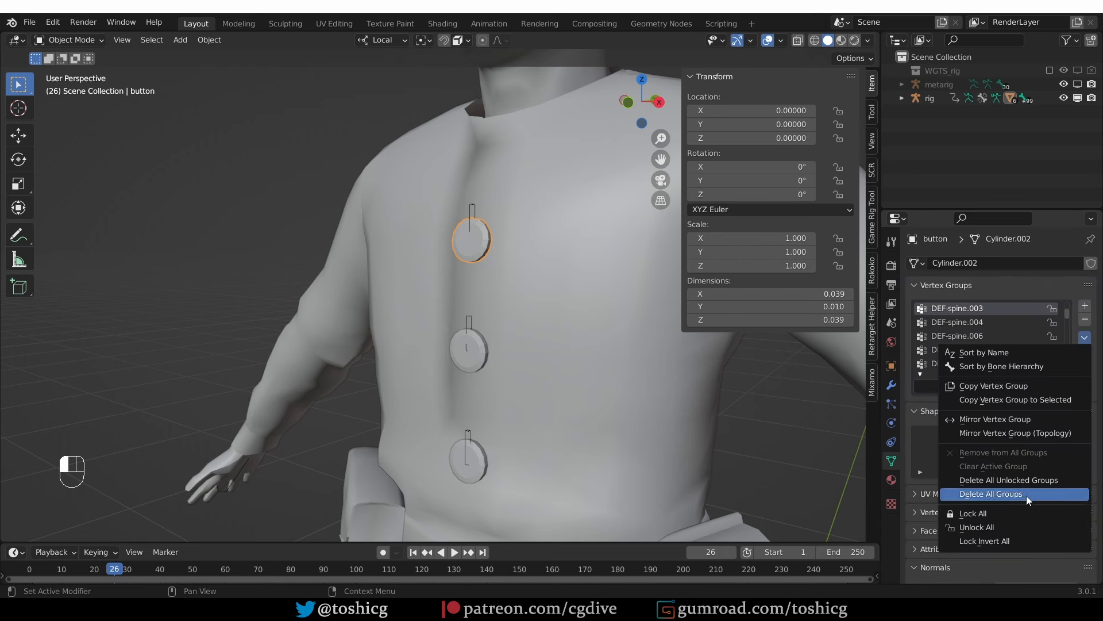
click(1027, 497)
Delete all vertex groups from the middle and lowest buttons
click(481, 355)
click(1084, 337)
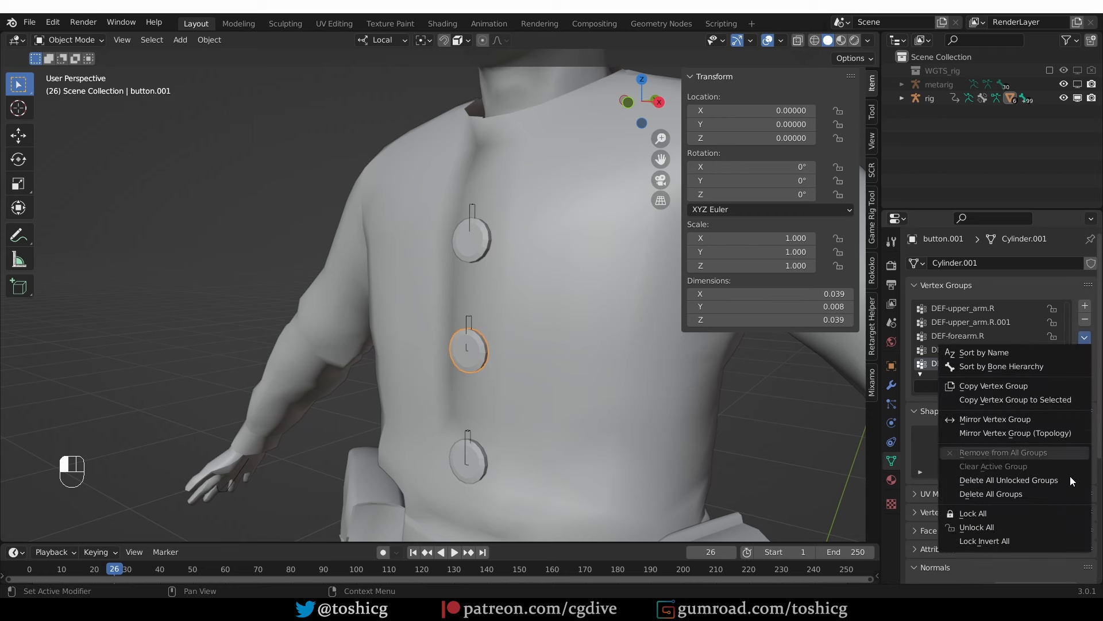
click(1028, 497)
click(469, 460)
click(1084, 337)
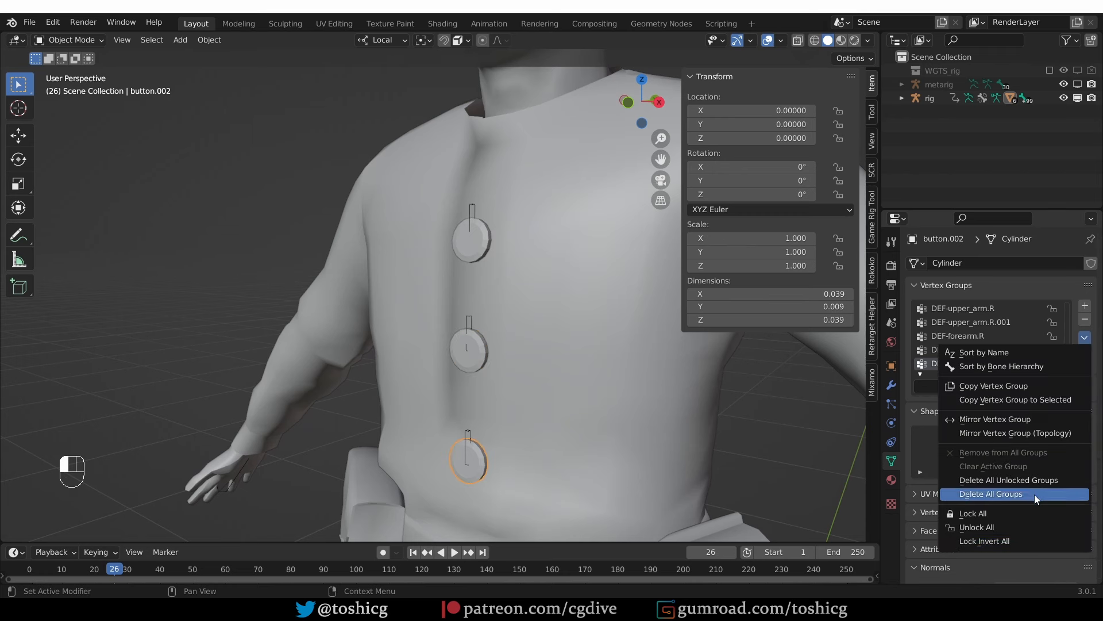
click(1031, 497)
In Weight Paint mode, assign automatic weights to the upper button from the DEF-button1.002 bone
click(473, 206)
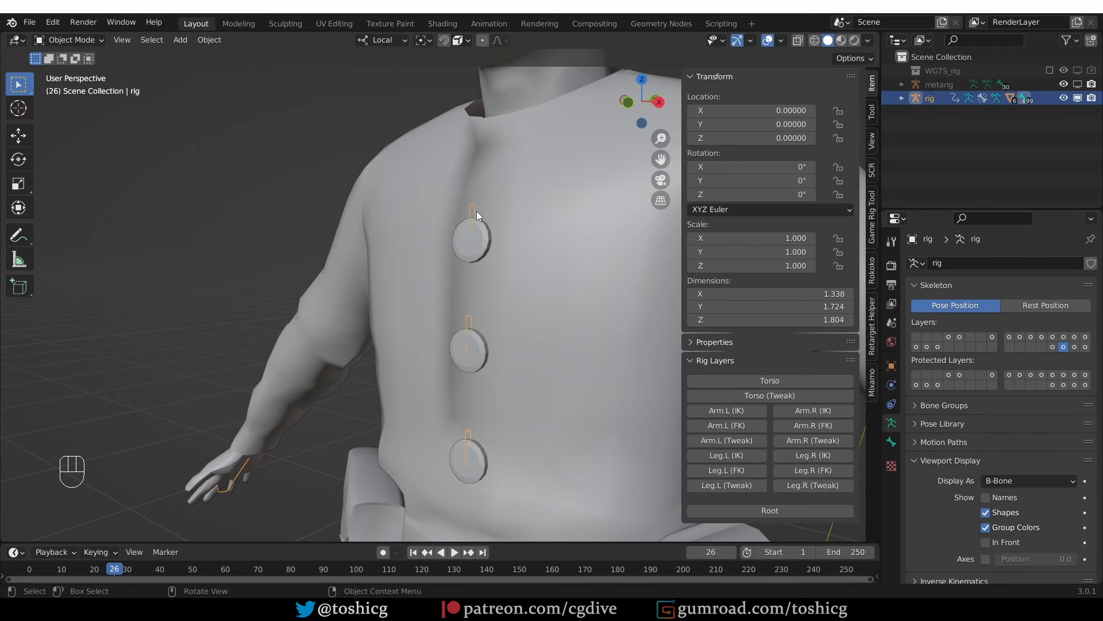
shift+click(485, 235)
key(Tab)
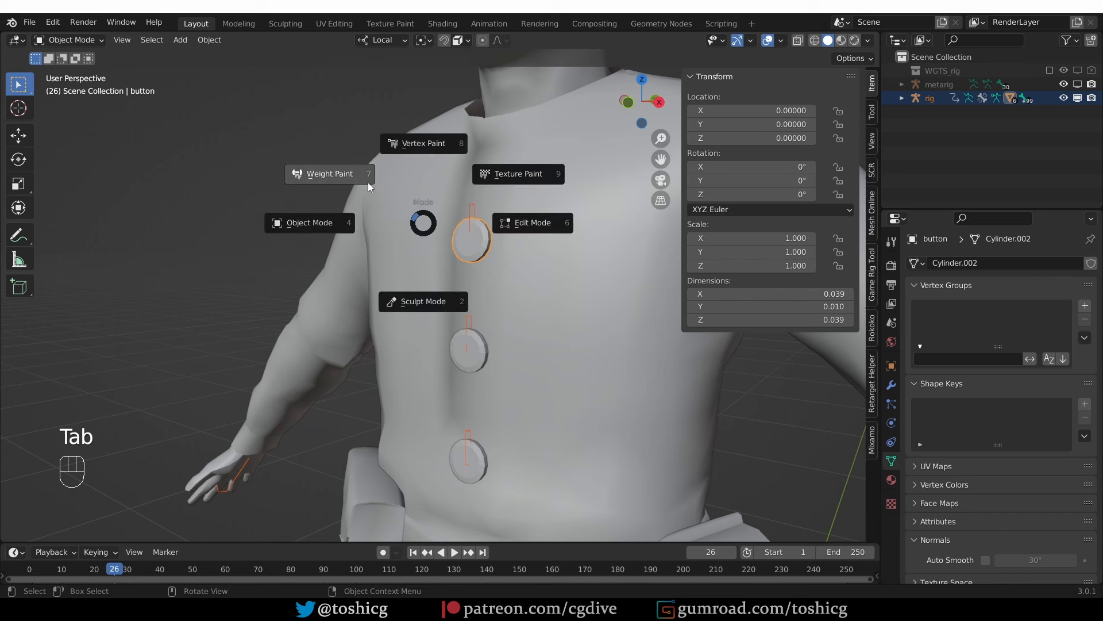
click(369, 184)
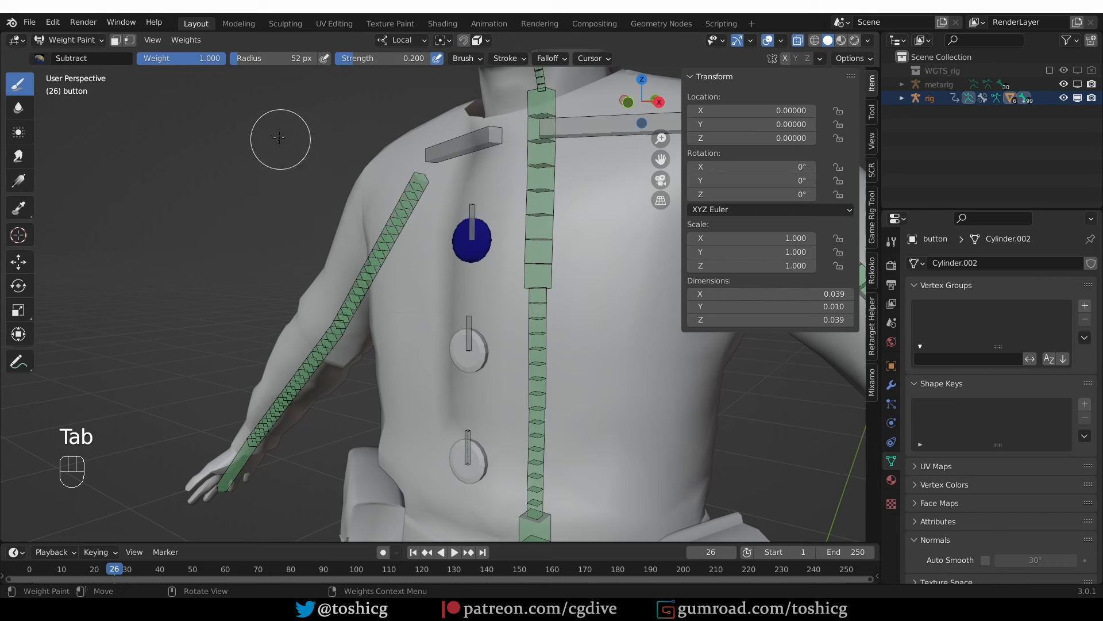
ctrl+click(471, 211)
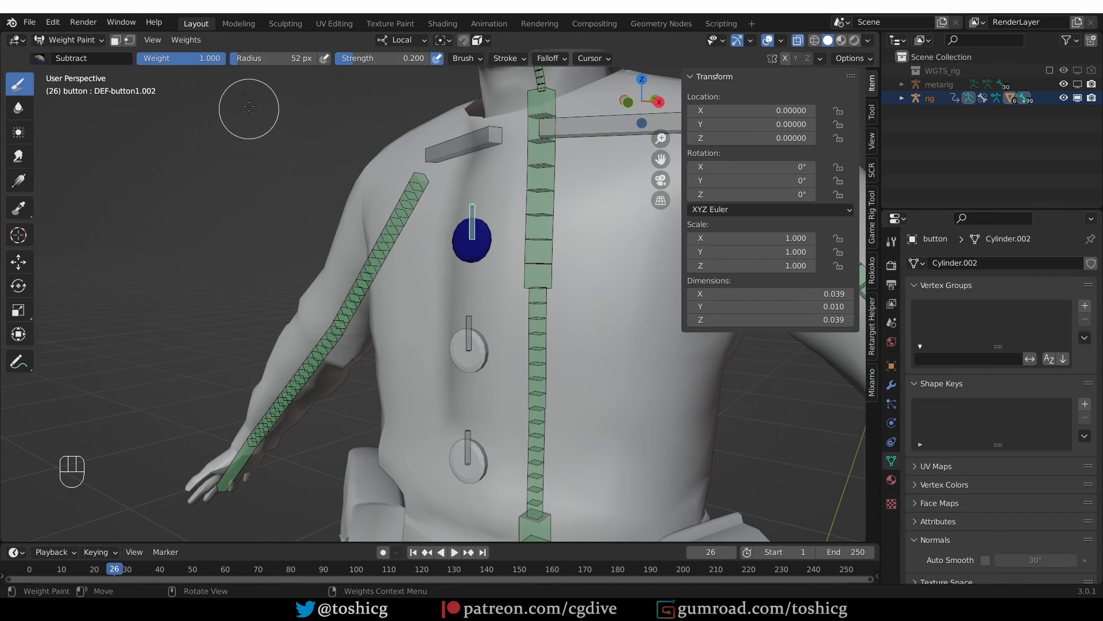
click(186, 40)
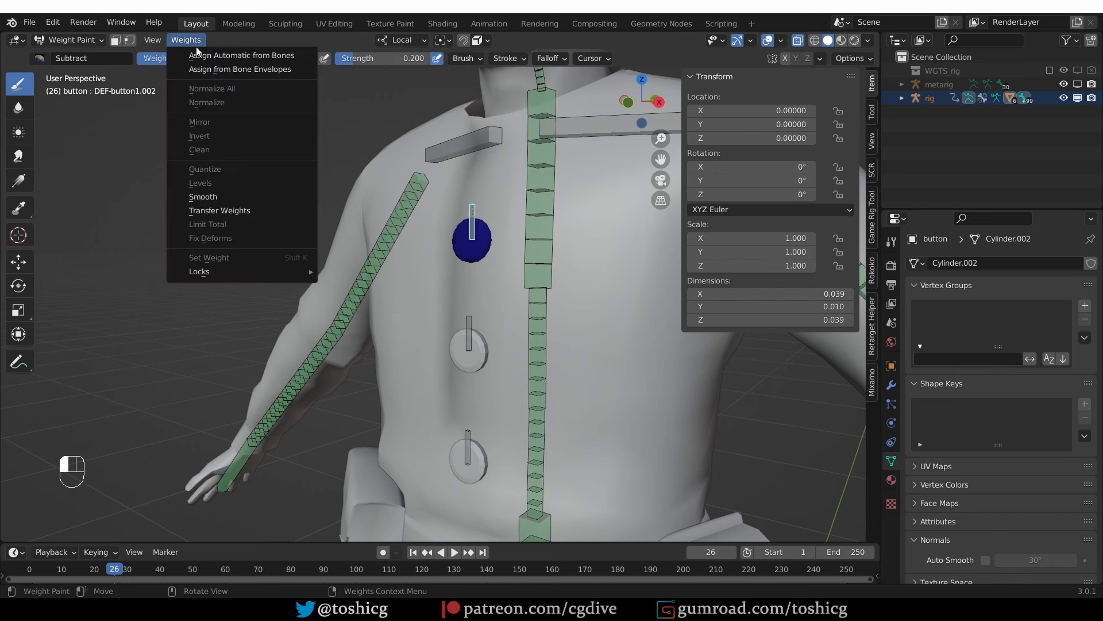
click(255, 56)
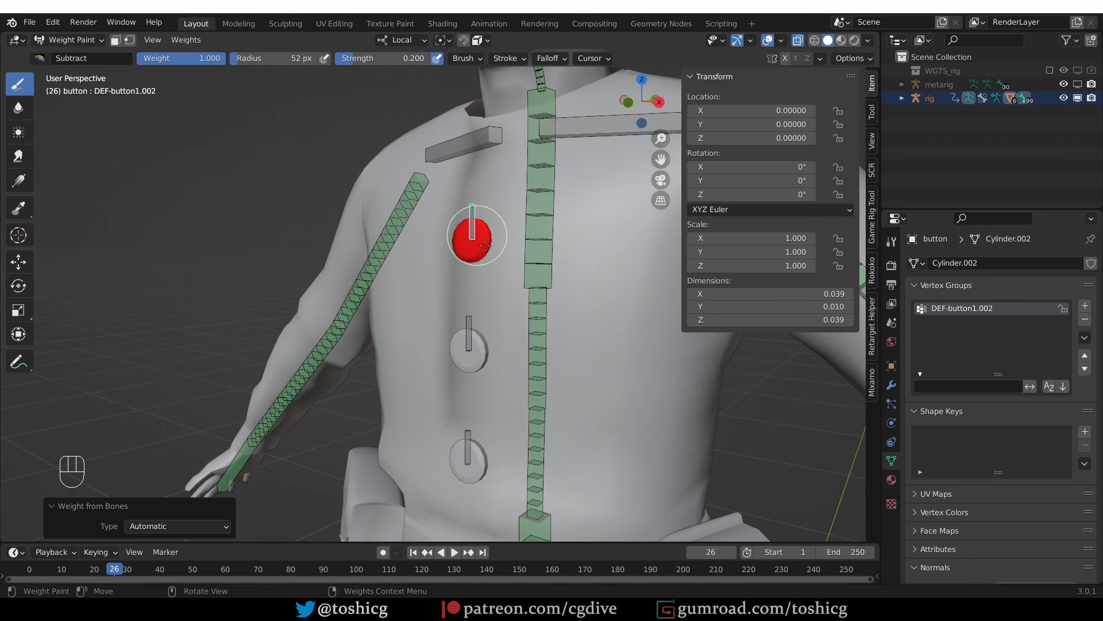
Select the rig with the middle button and assign that button's weights from its own bone in Weight Paint mode
key(Tab)
key(Tab)
key(Tab)
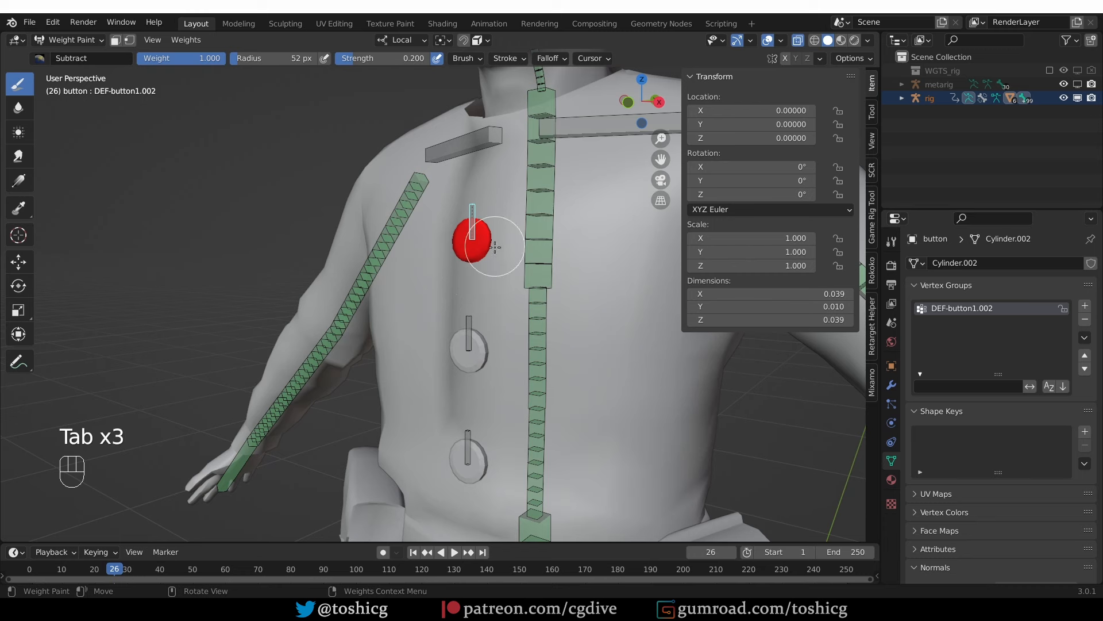
key(Tab)
click(489, 348)
shift+click(488, 353)
key(Tab)
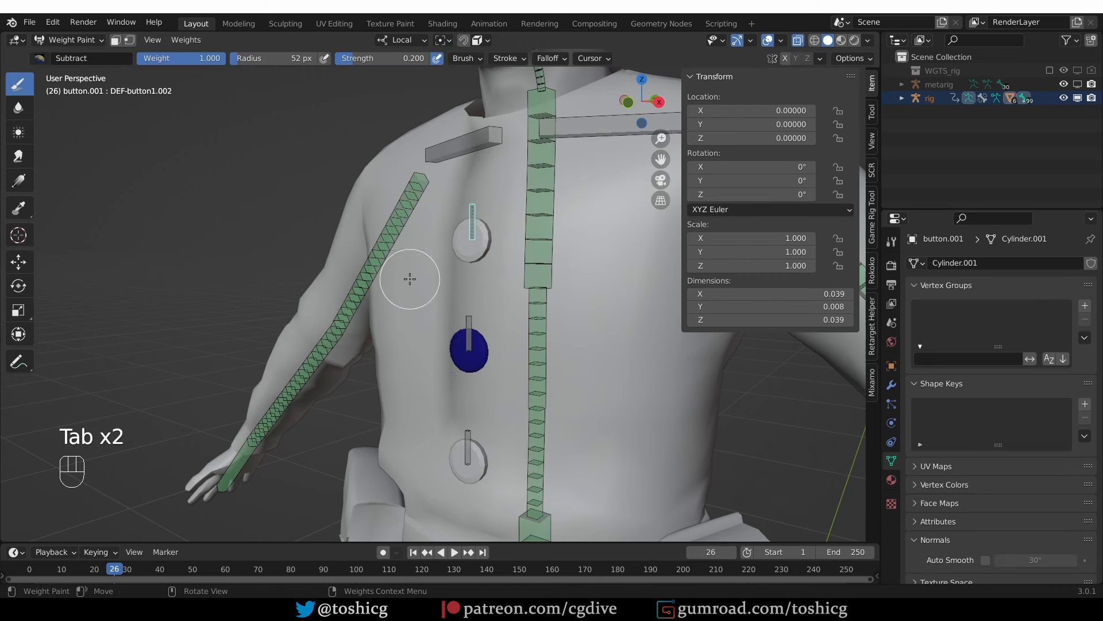
ctrl+click(464, 318)
click(185, 41)
click(210, 67)
key(Tab)
Assign automatic weights to the lowest button from the DEF-button1 bone, and return to Object Mode
click(476, 461)
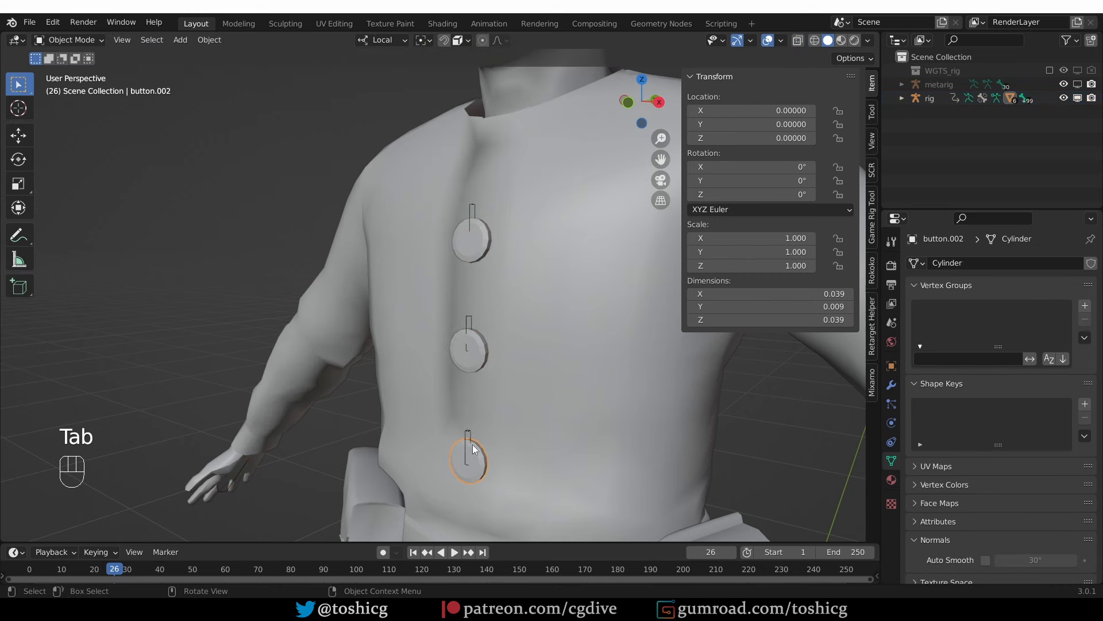
click(468, 435)
shift+click(478, 459)
key(Tab)
click(186, 40)
ctrl+click(469, 441)
click(186, 41)
click(201, 55)
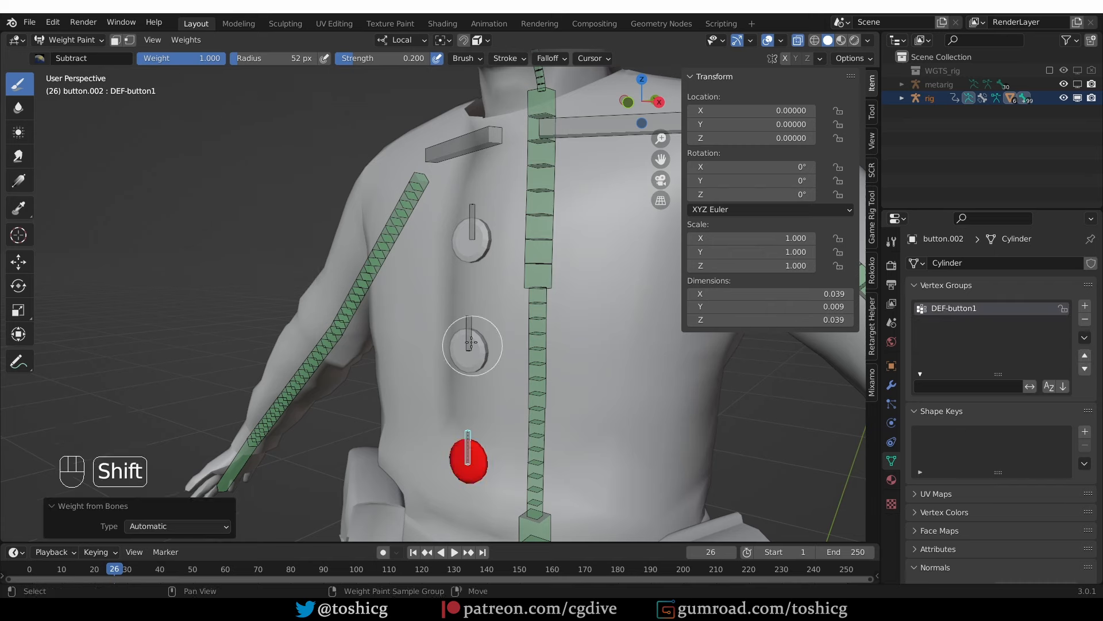
scroll(471, 342, down, 5)
key(Tab)
Turn on the Torso layer for the rig and put the rig in Pose Mode
click(891, 385)
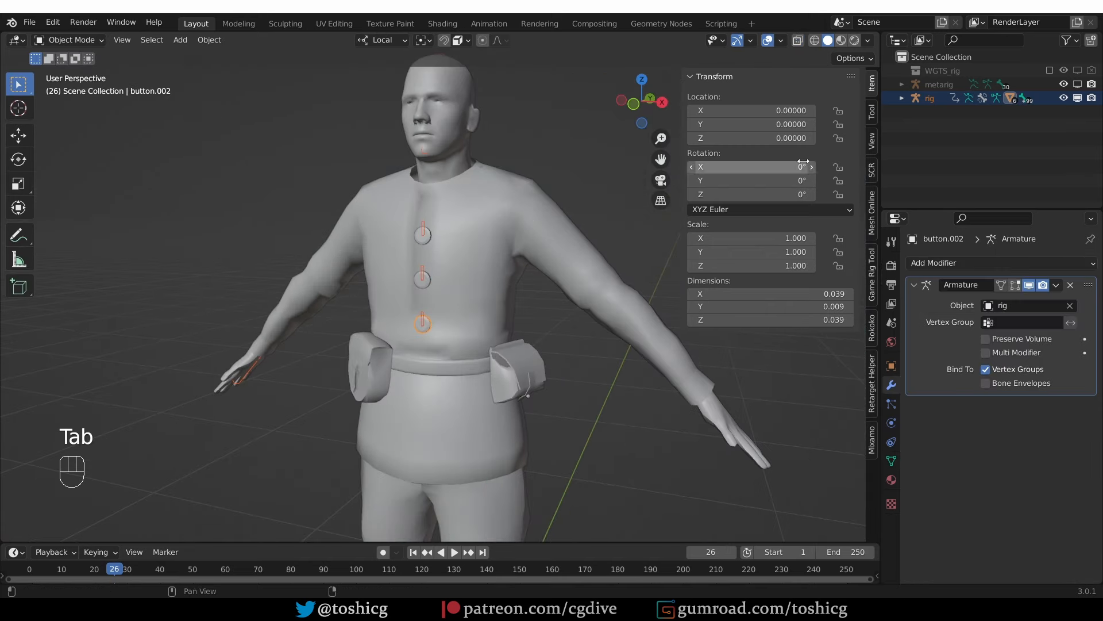
key(Tab)
click(424, 229)
click(812, 379)
scroll(452, 293, up, 1)
shift+middle_drag(452, 293, 519, 289)
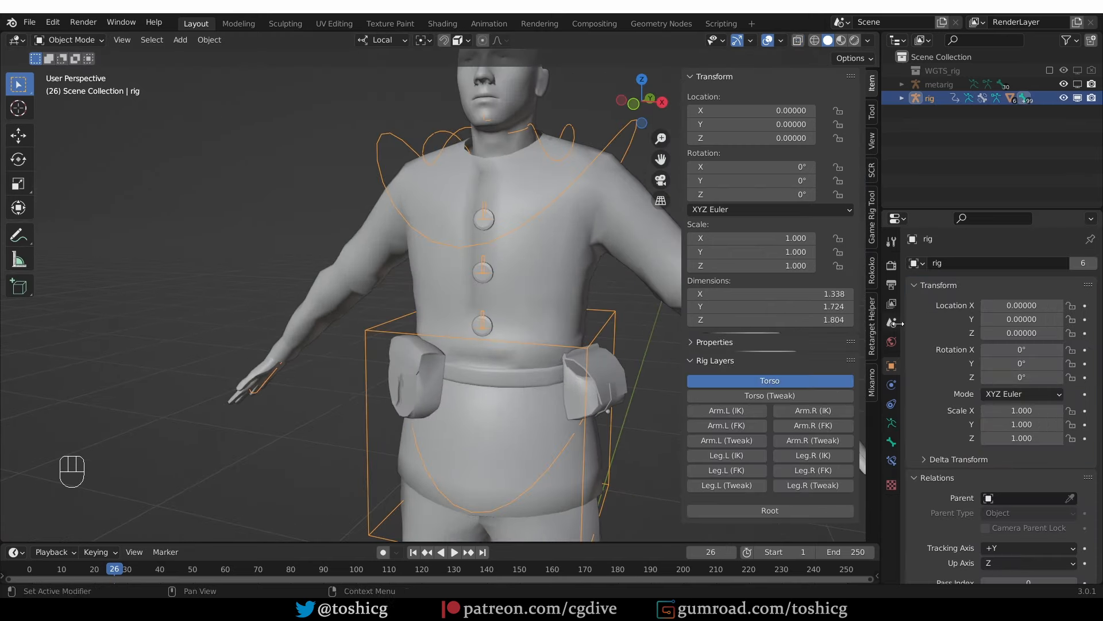
key(Tab)
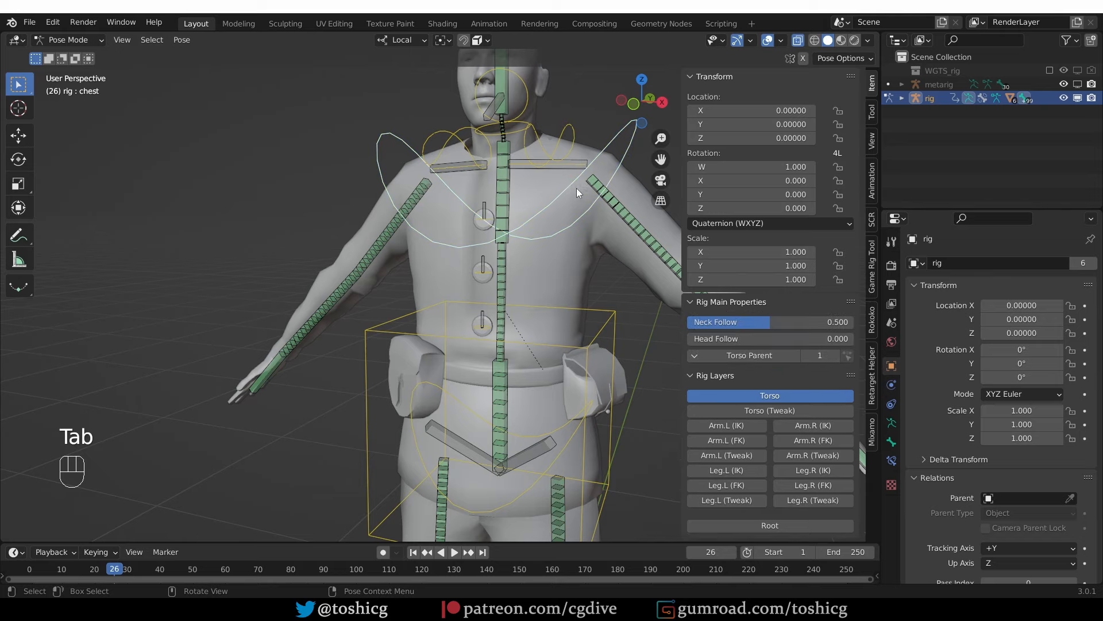
Rotate the chest bone about 55 degrees to test how the buttons follow the coat, and clear the rotation
key(r)
right_click(544, 210)
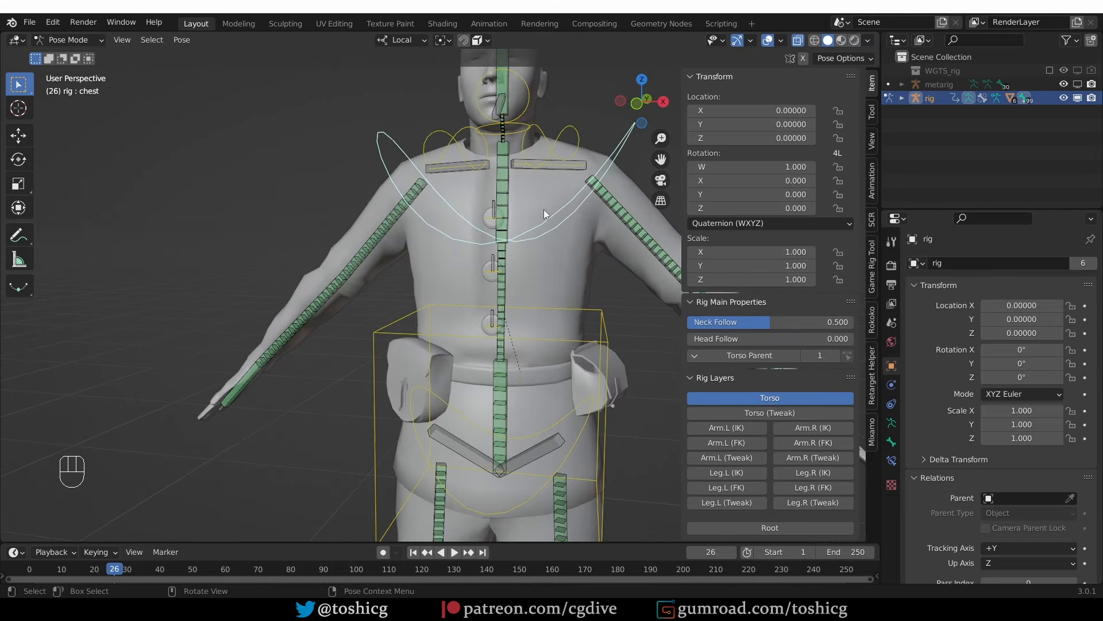
key(r)
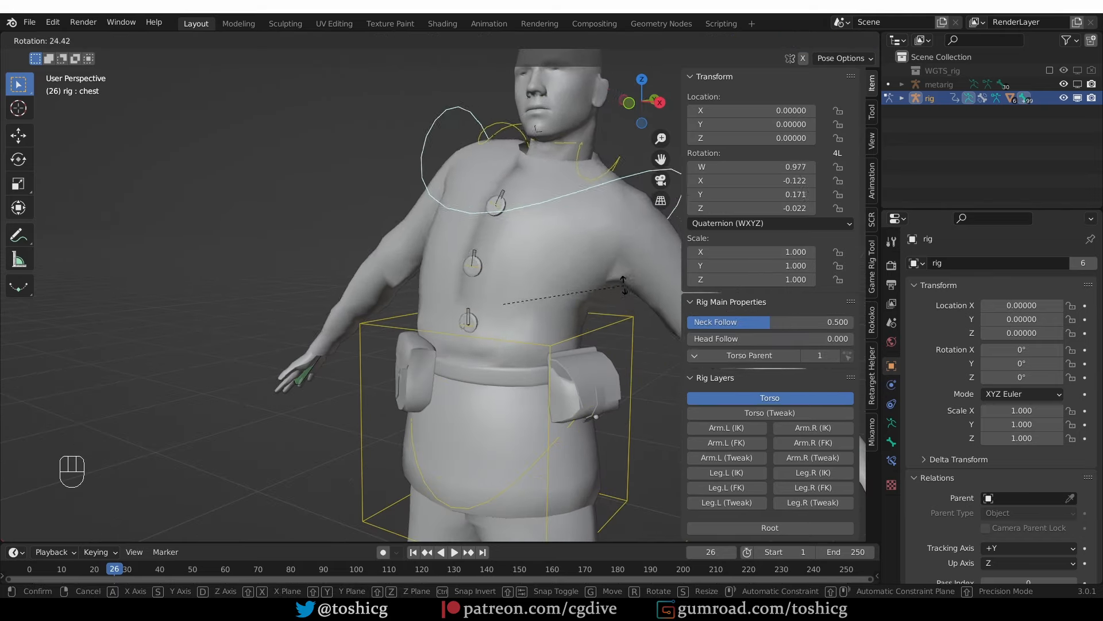
click(635, 355)
scroll(586, 267, up, 1)
middle_drag(578, 257, 595, 263)
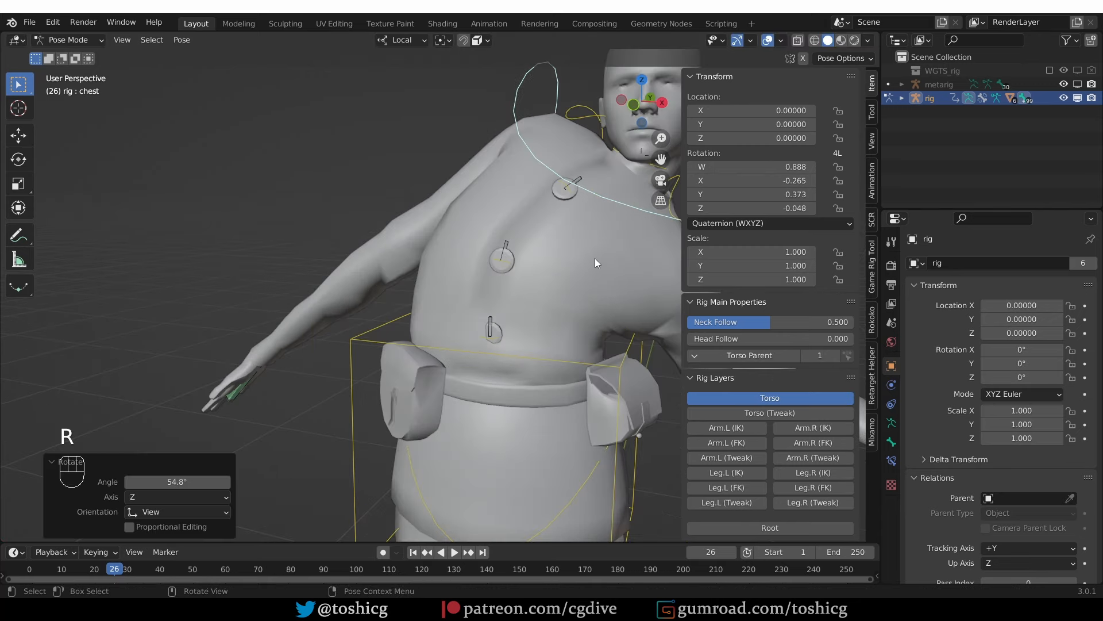
key(alt+r)
Try free trackball rotations of the chest bone to check the buttons' deformation, and cancel them
key(r)
key(r)
key(r)
right_click(612, 274)
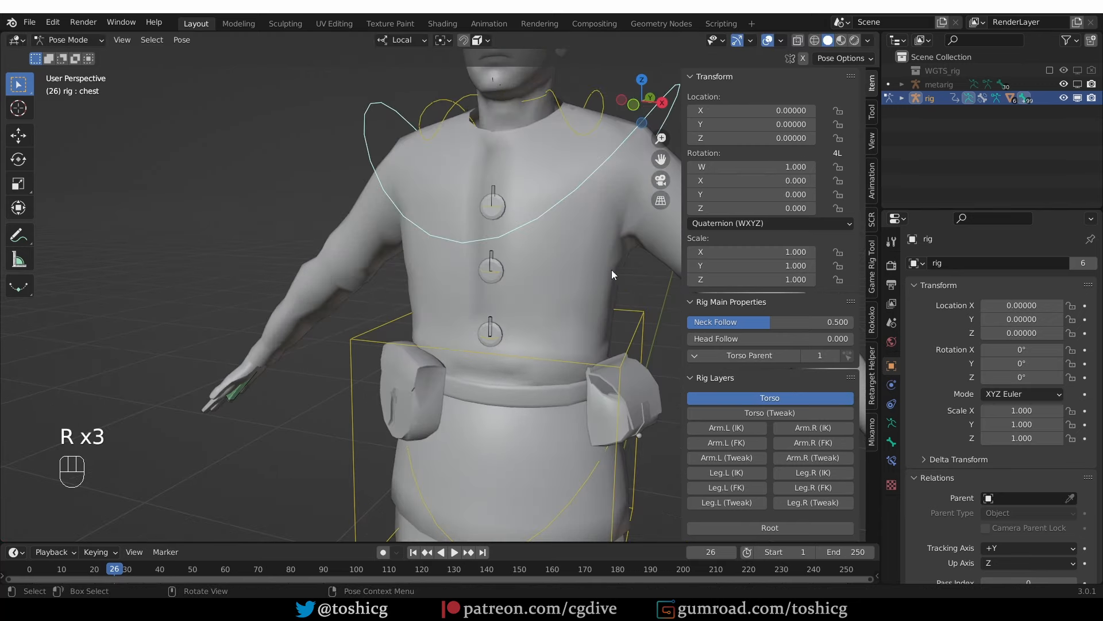
key(r)
key(r)
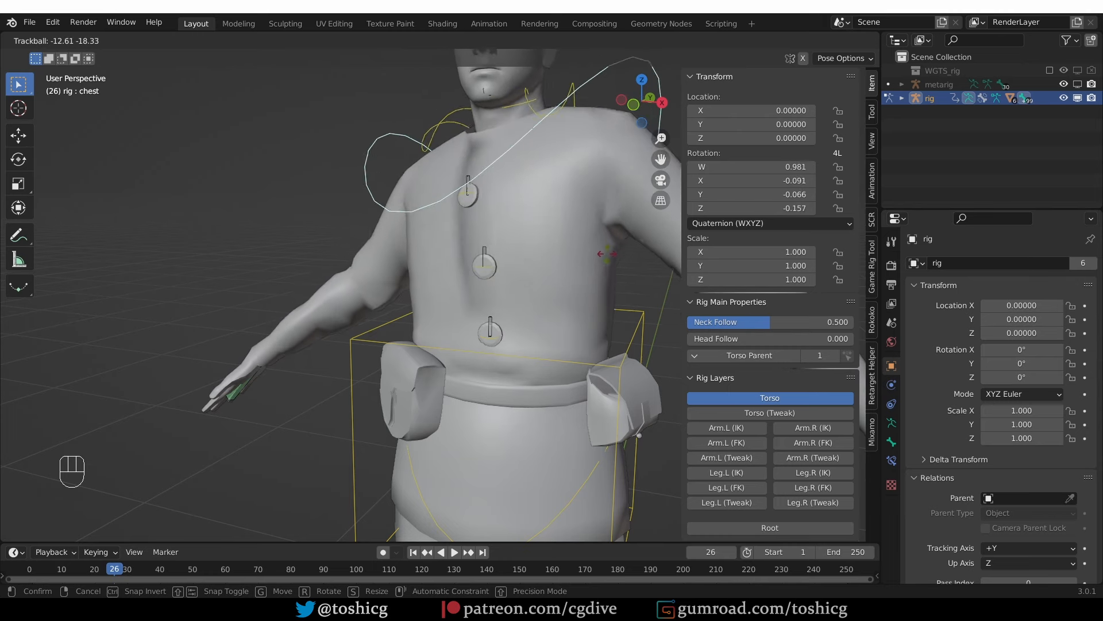
right_click(514, 227)
Select each coat button's control bone in turn and try moving the controls, cancelling each move
scroll(508, 195, up, 2)
click(506, 171)
key(g)
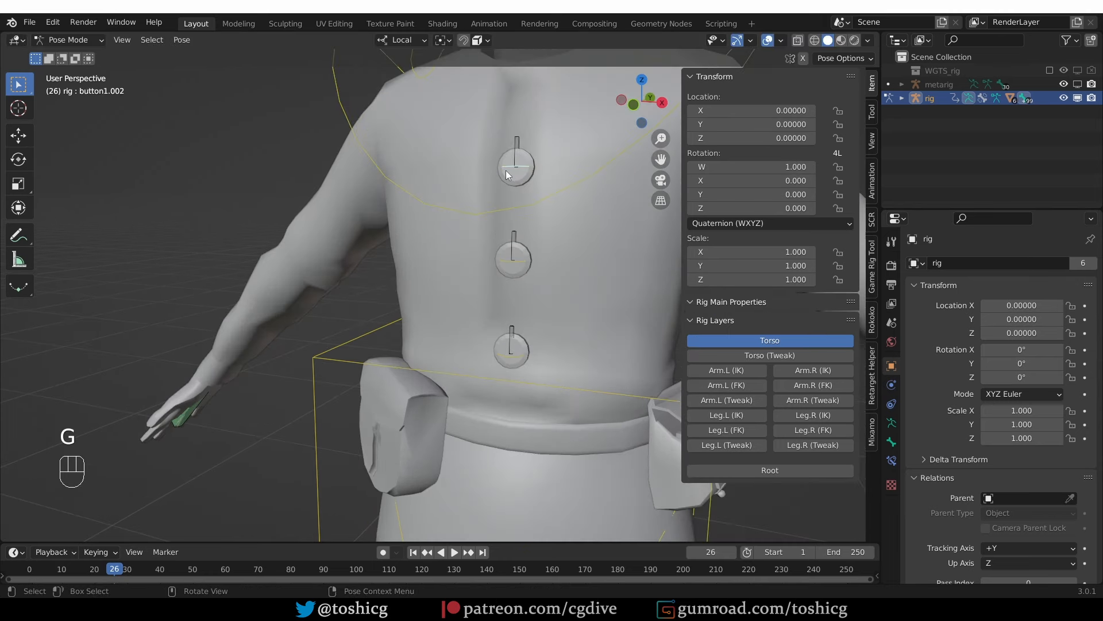
key(g)
right_click(513, 263)
click(509, 262)
key(g)
right_click(523, 350)
click(520, 360)
Switch to Object Mode, select the upper coat button and clear its parent
scroll(511, 347, down, 5)
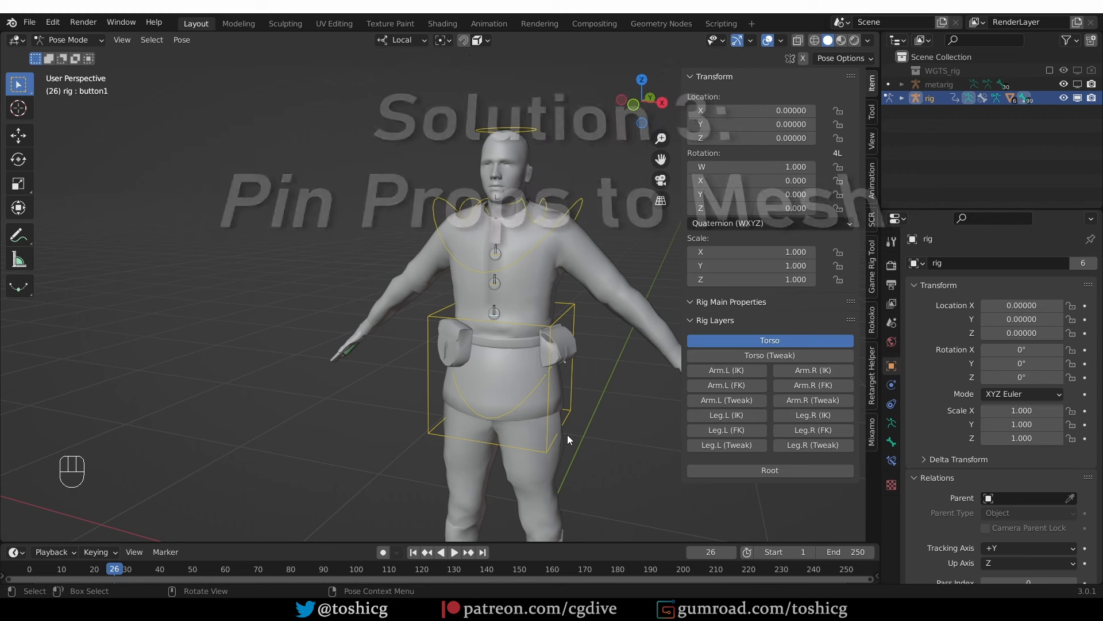
scroll(483, 302, up, 2)
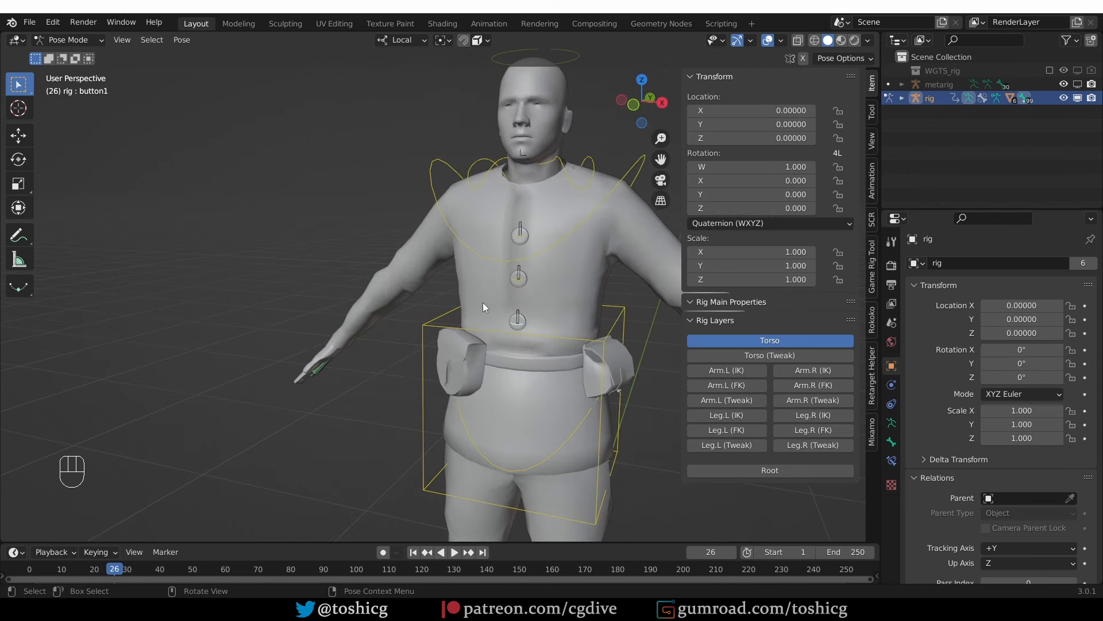
mouse_move(506, 350)
middle_down()
mouse_move(444, 359)
mouse_move(498, 351)
middle_up()
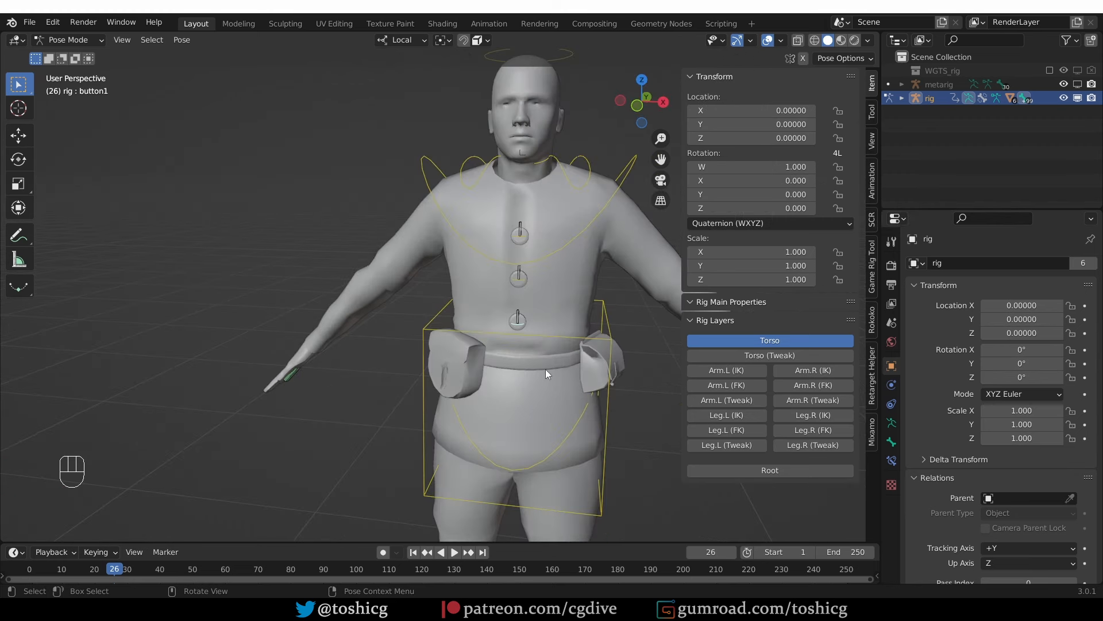
key(Tab)
click(449, 368)
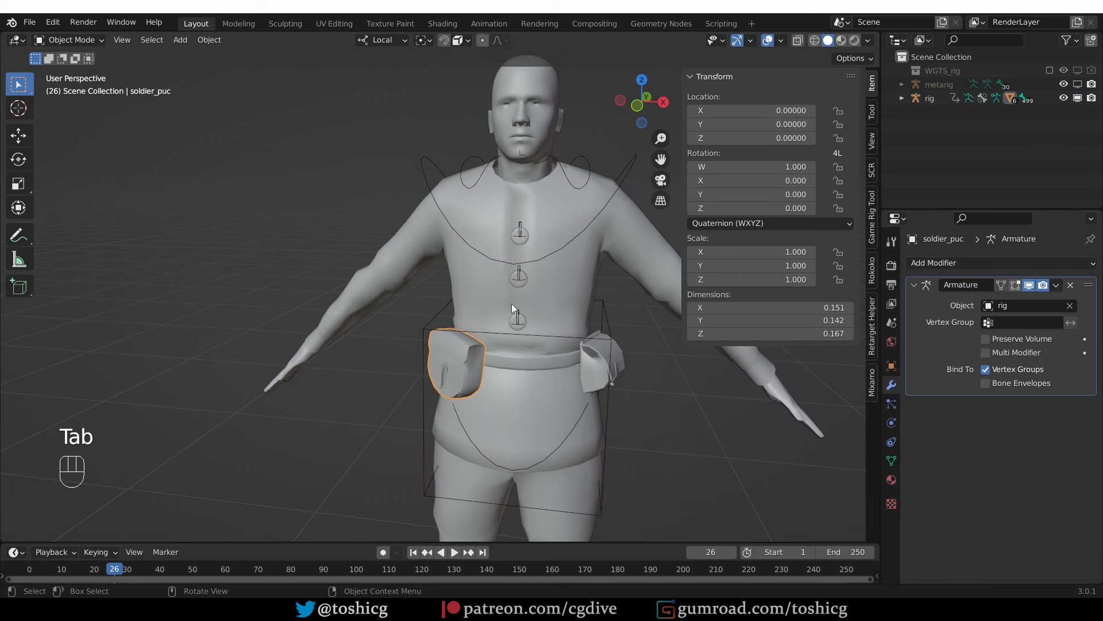
click(519, 279)
click(520, 236)
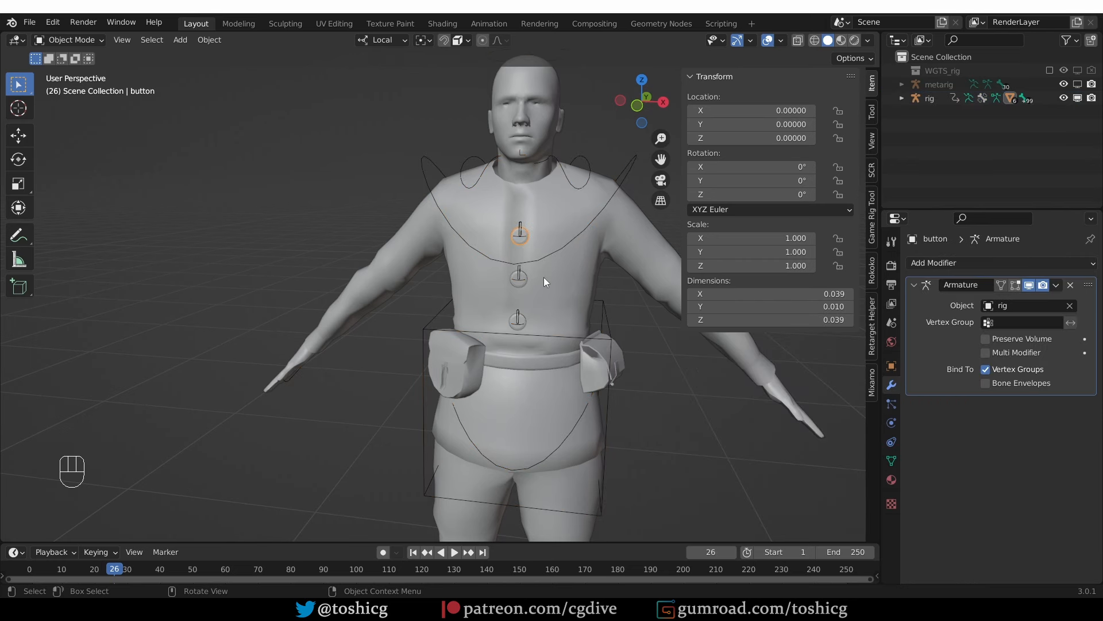
key(alt+p)
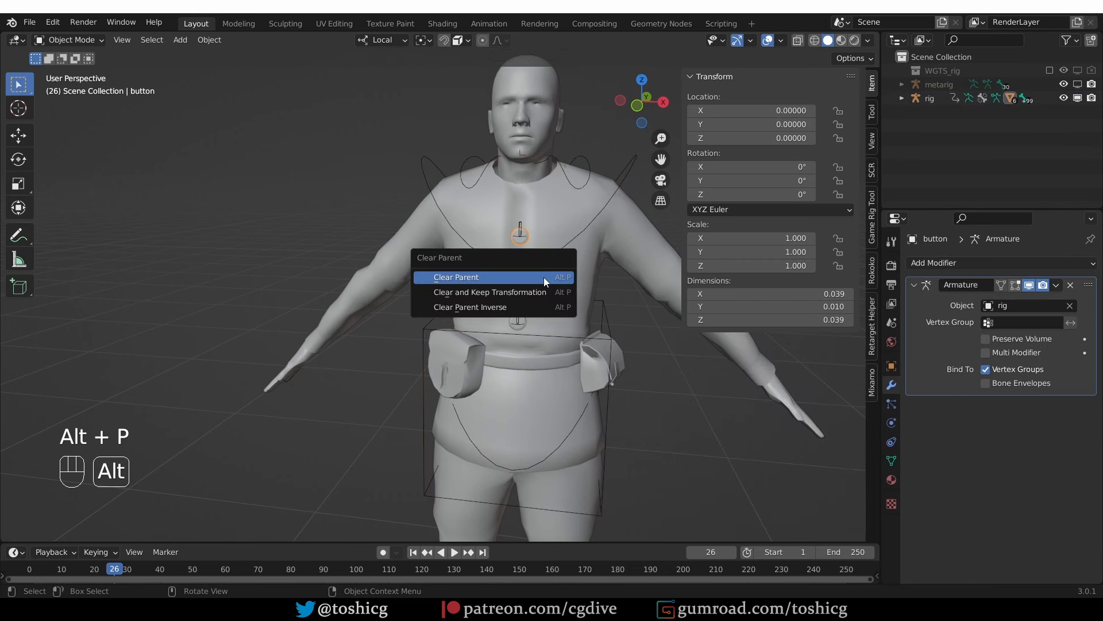
click(544, 277)
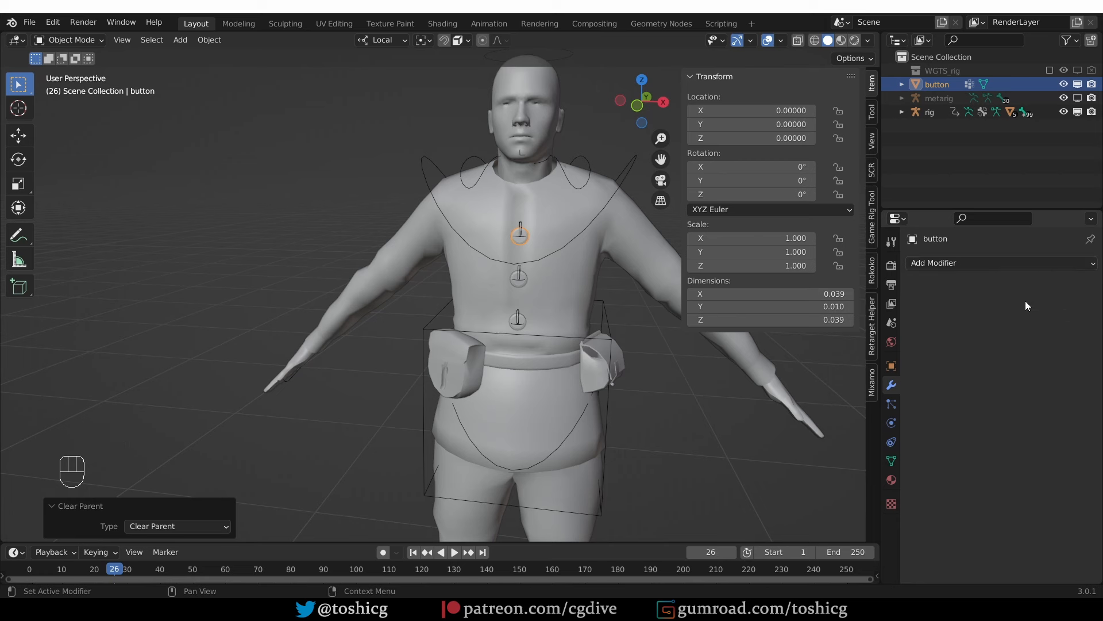
Delete all vertex groups from the upper coat button
click(891, 460)
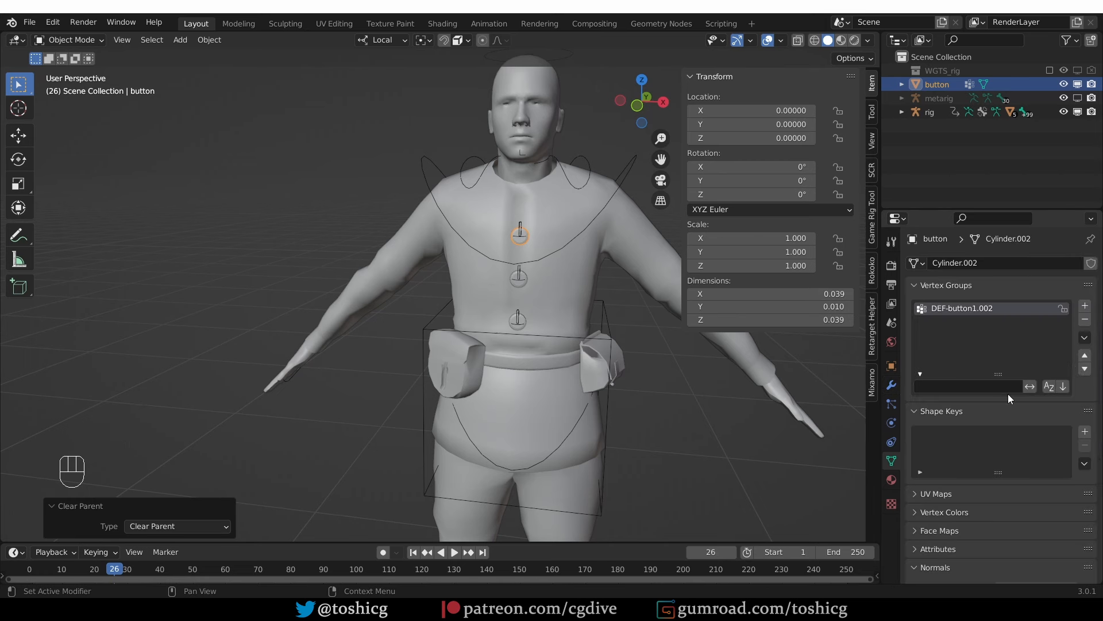
click(1085, 337)
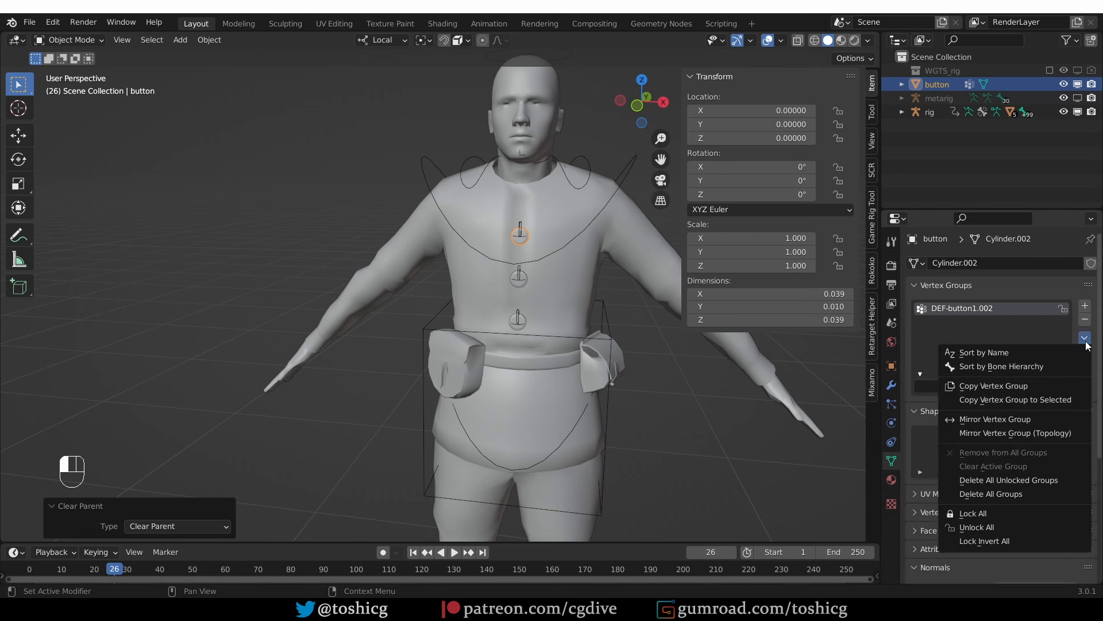
click(1021, 493)
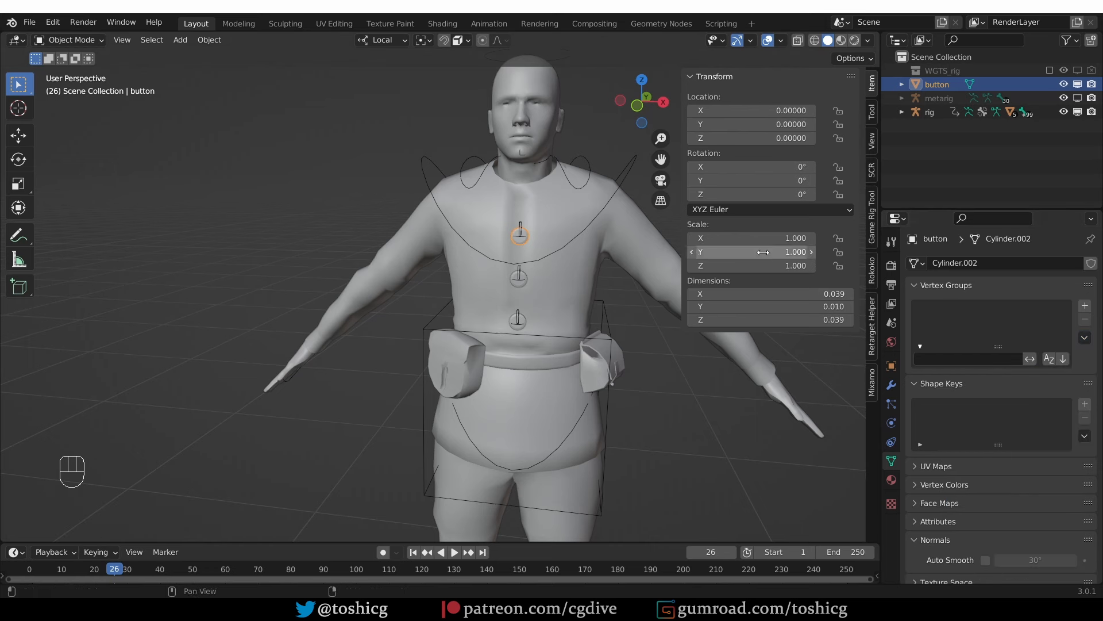
Run Unbind Mesh on the two lower buttons and both pouches, clearing parents, armature modifiers and vertex groups, and applying transforms
click(873, 218)
click(527, 277)
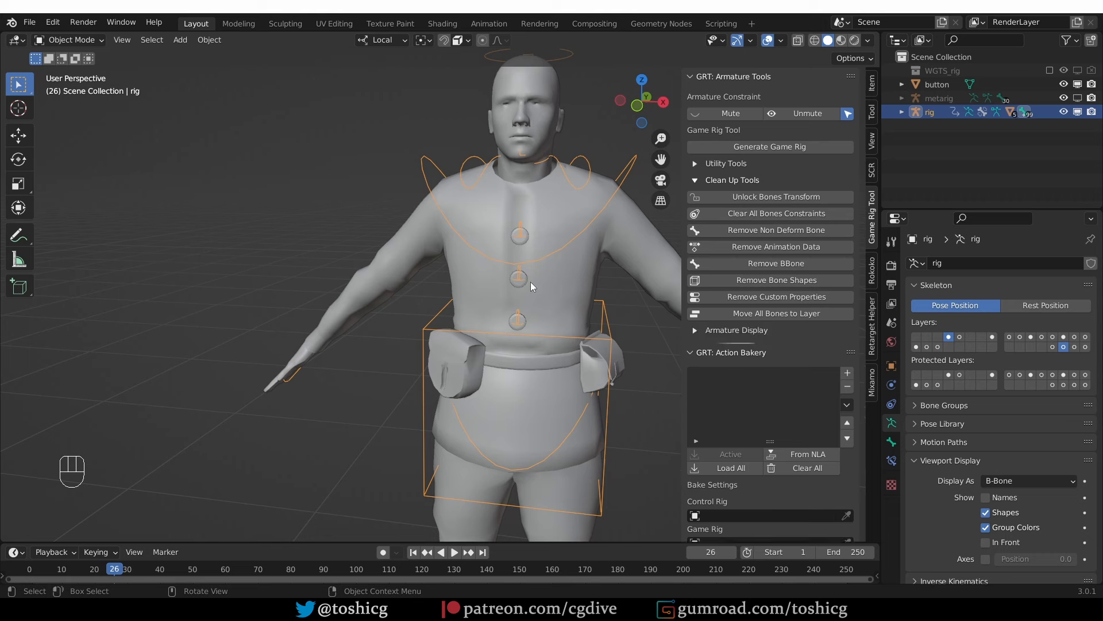
click(529, 278)
shift+click(520, 317)
shift+click(454, 362)
shift+click(604, 364)
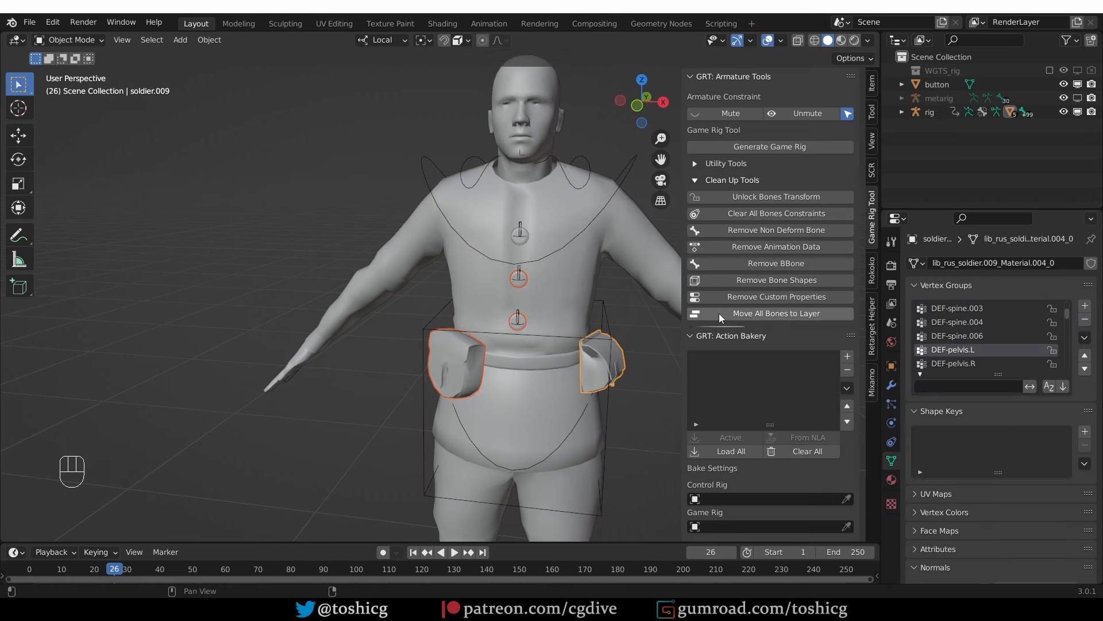
click(734, 162)
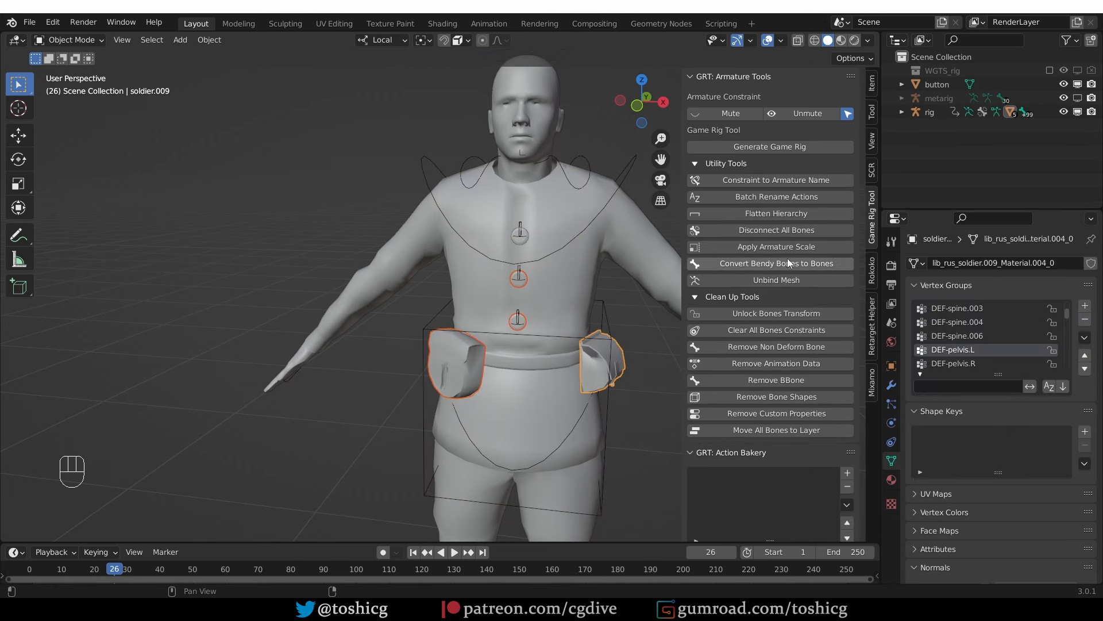
click(801, 278)
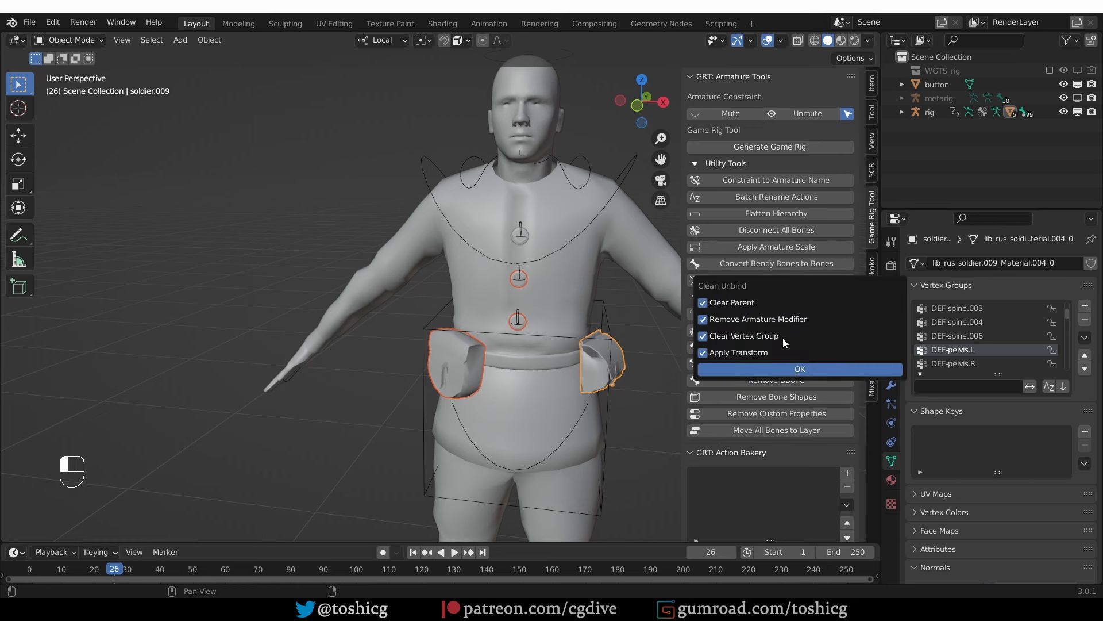
click(790, 370)
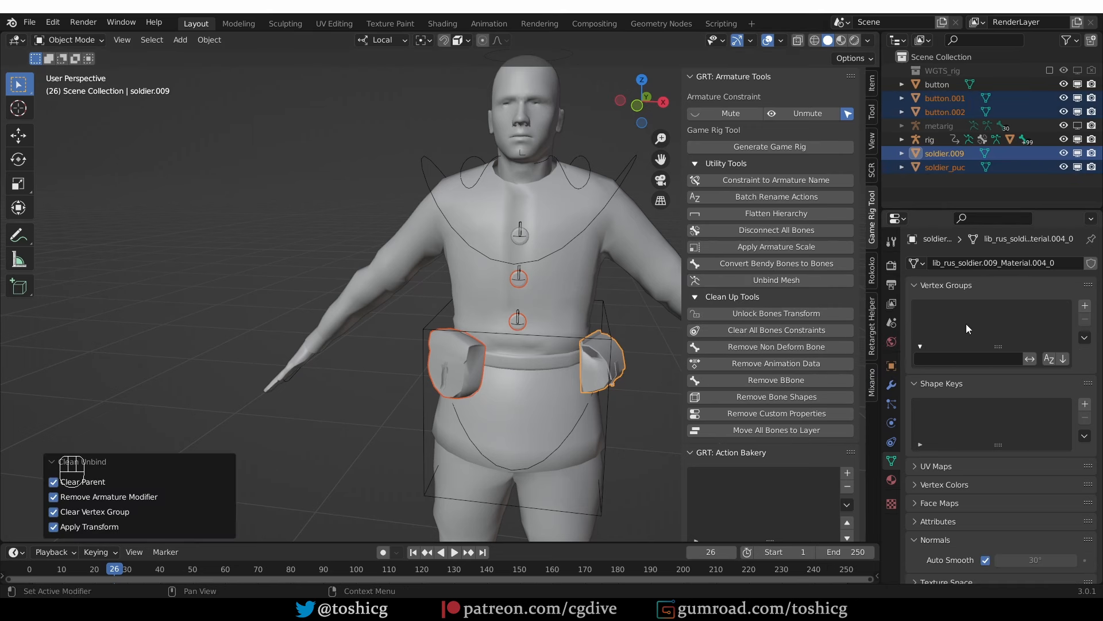
Check the unbound pouch's modifiers, and try moving the rig to test that the props are detached, cancelling the move
click(891, 384)
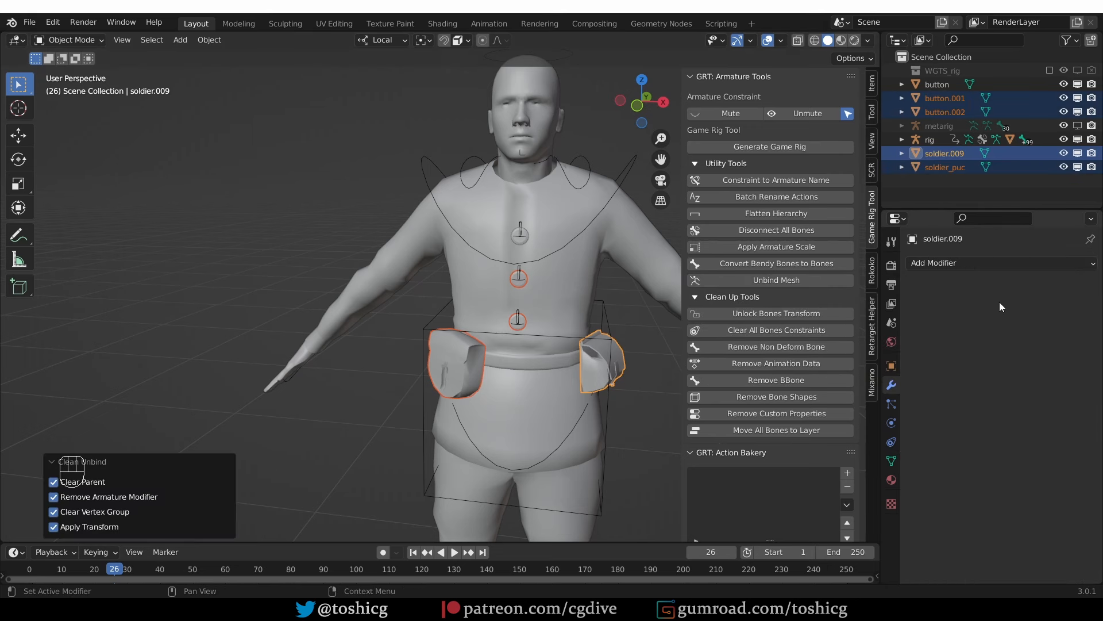
click(581, 377)
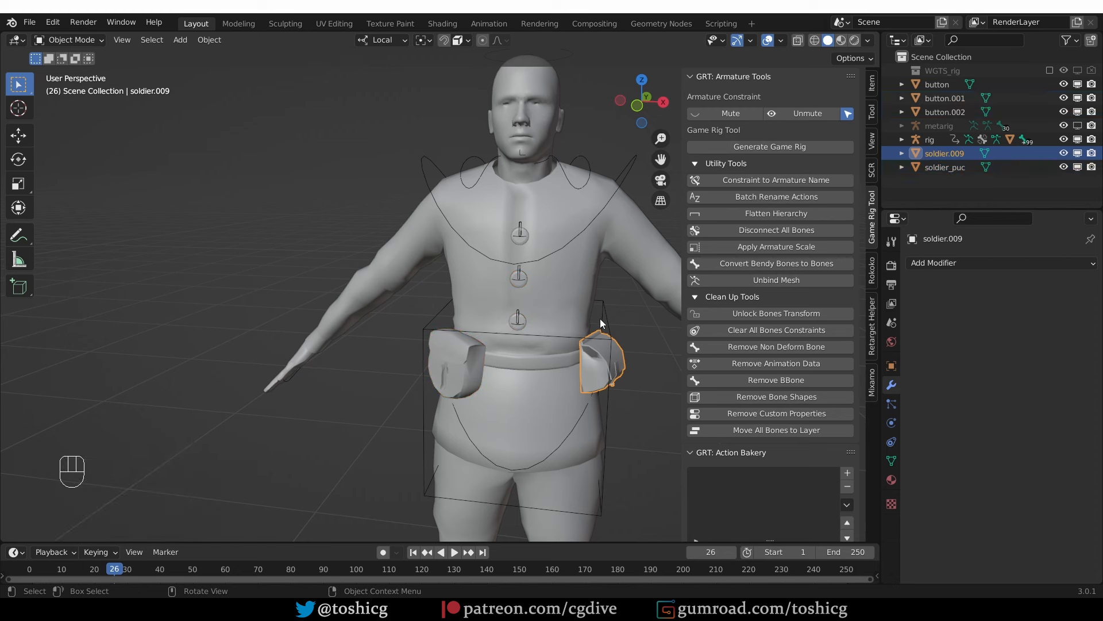
click(609, 321)
key(g)
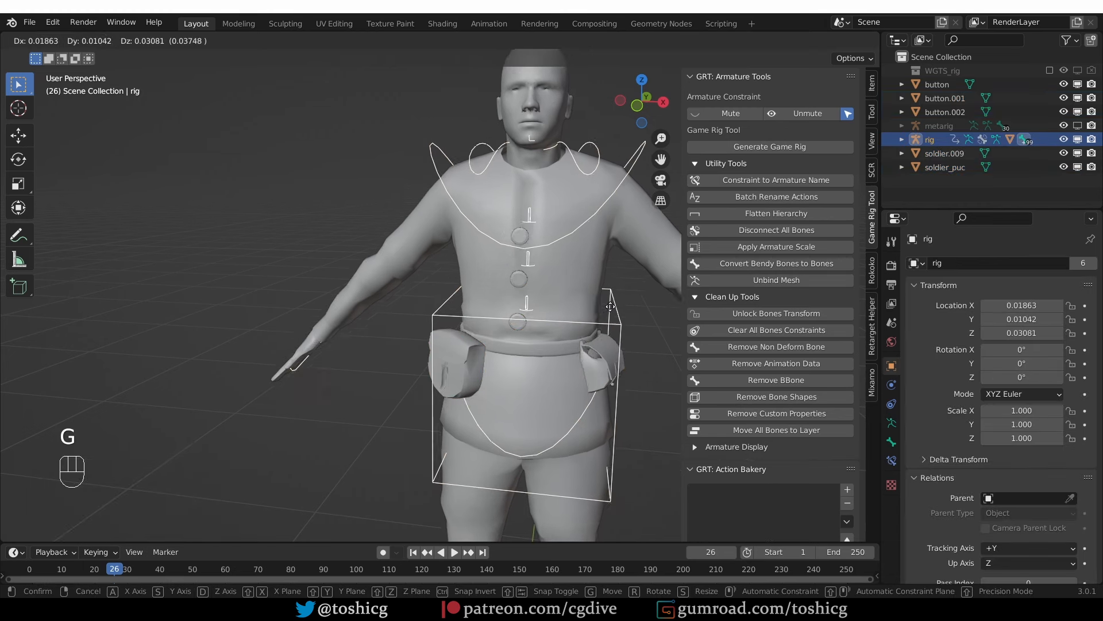
right_click(627, 391)
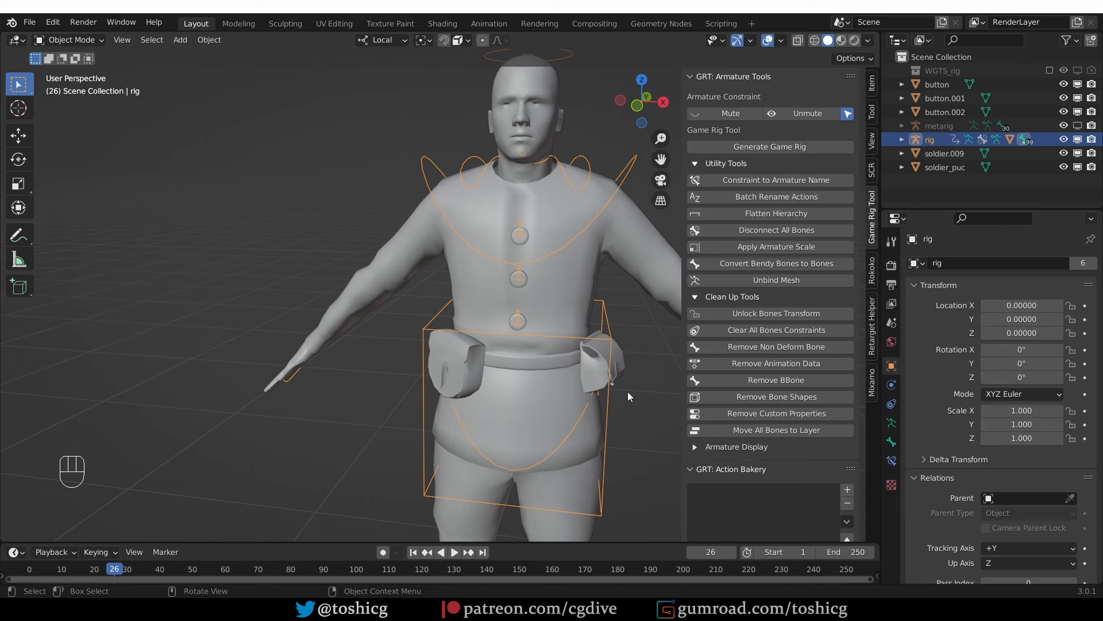
Hide the soldier.009 pouch to expose the belt underneath
middle_drag(627, 391, 607, 394)
shift+middle_drag(607, 394, 498, 365)
scroll(499, 364, up, 2)
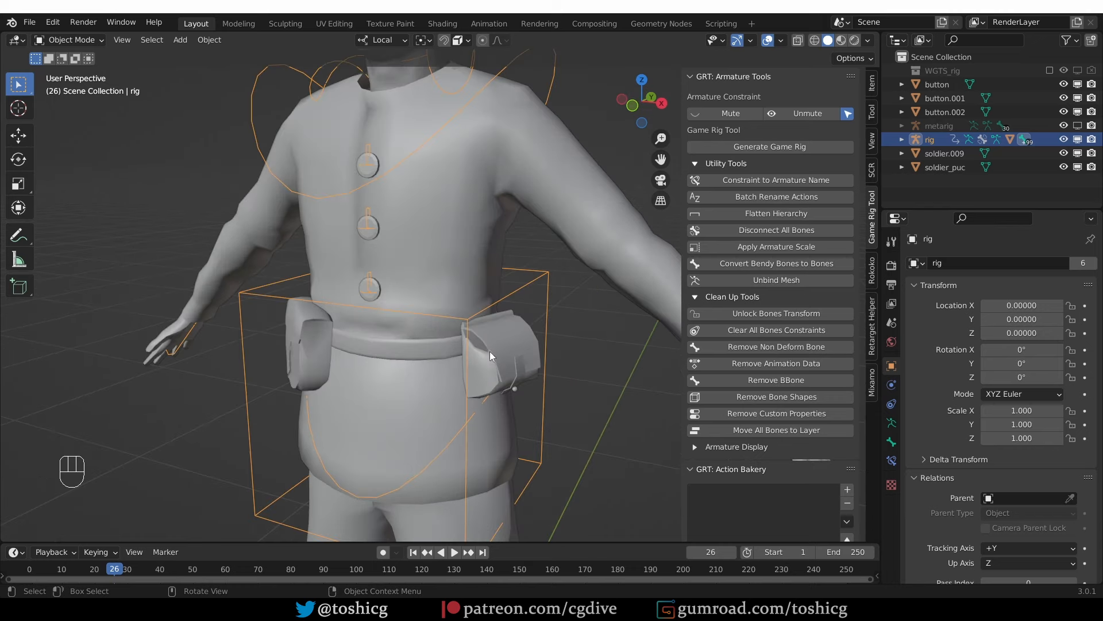
scroll(495, 345, up, 2)
click(521, 360)
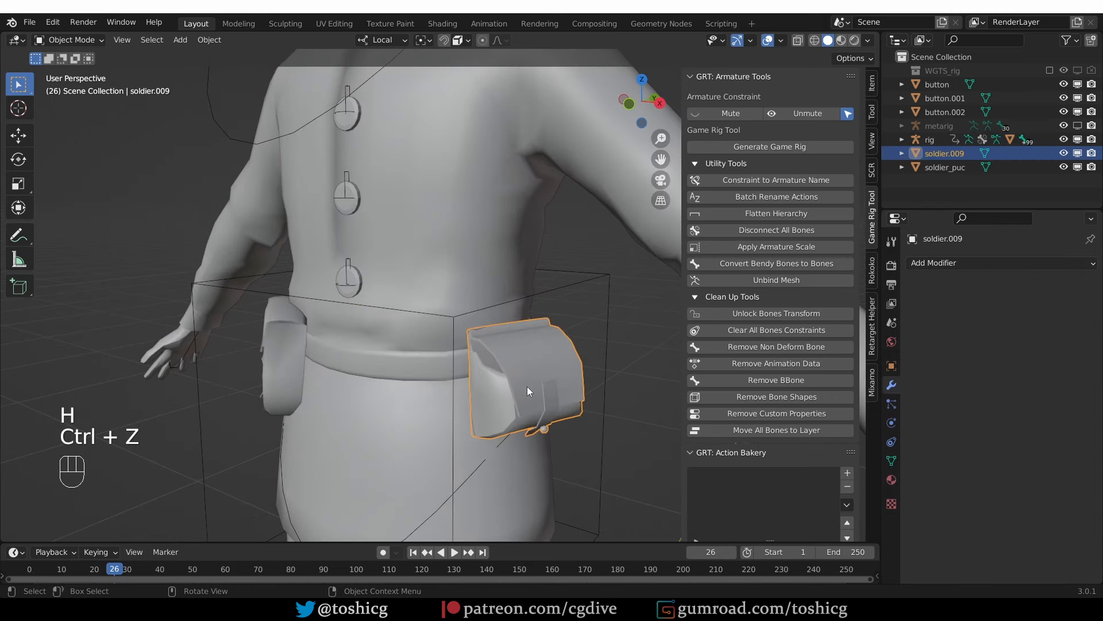
key(h)
middle_drag(519, 385, 506, 374)
Put the soldier mesh in Edit Mode and select the belt face where the hidden pouch attaches
click(502, 355)
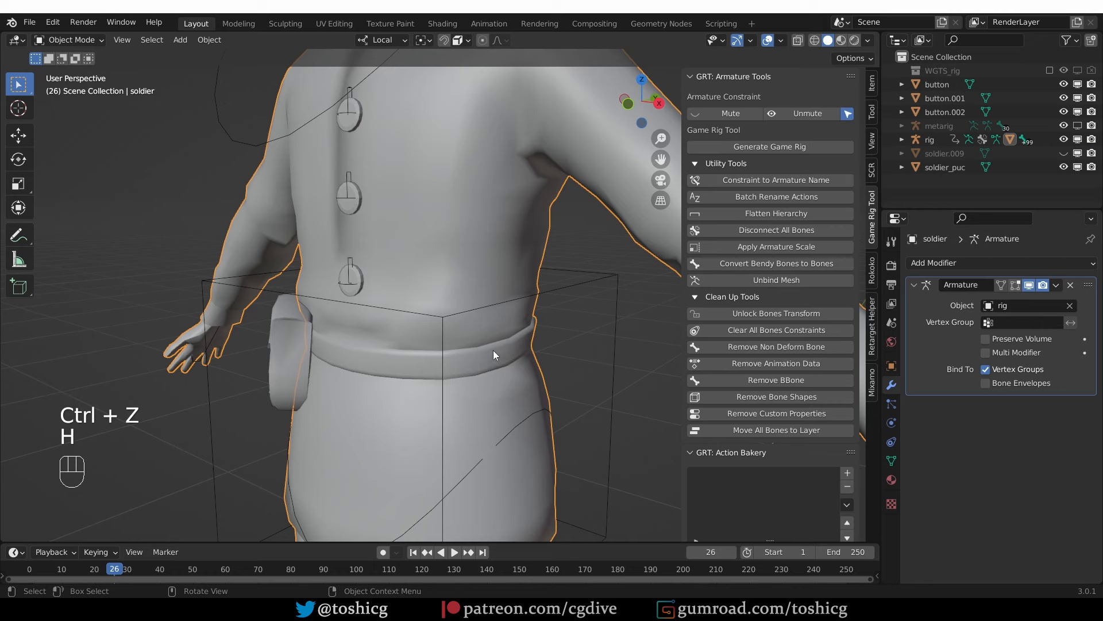
key(Tab)
key(3)
click(499, 362)
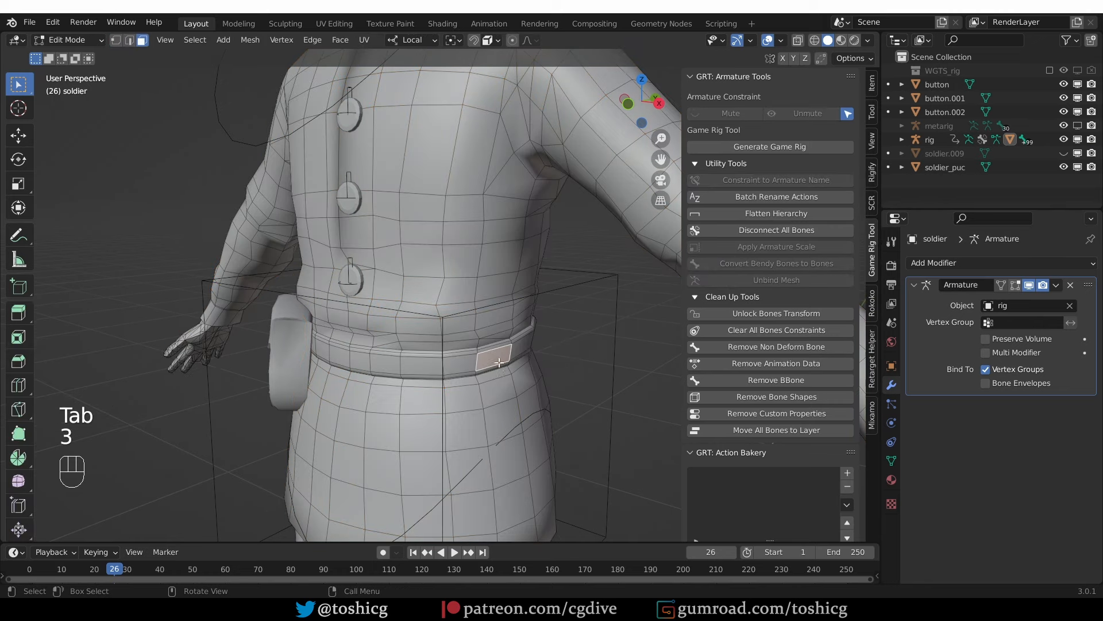
scroll(478, 362, up, 1)
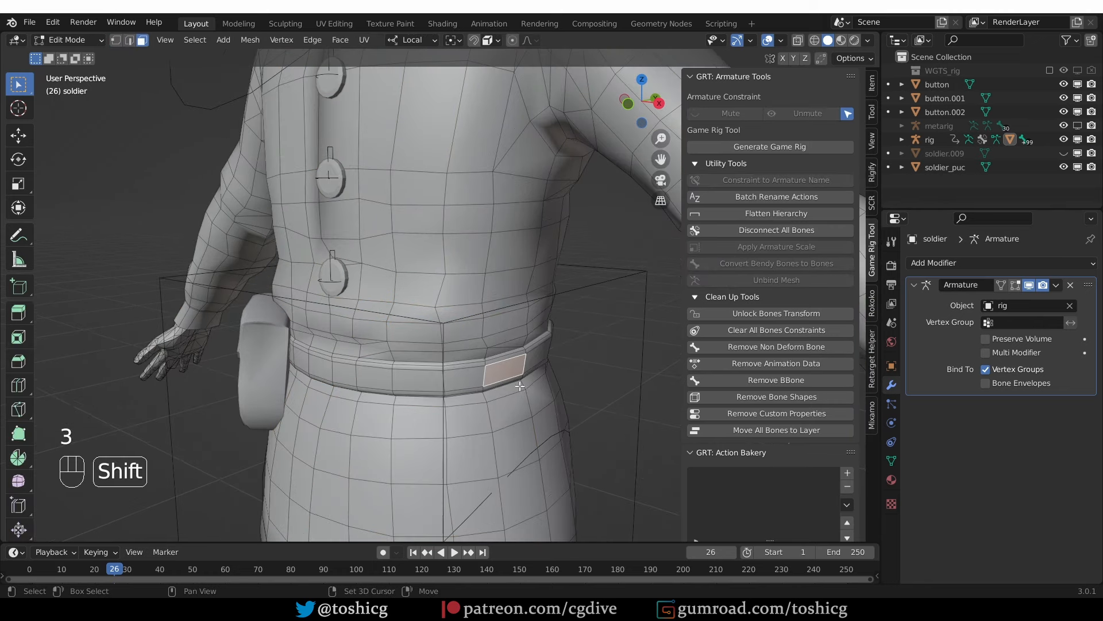
shift+middle_drag(502, 385, 469, 364)
Switch to vertex selection and select three corner vertices of that belt face
key(1)
click(451, 345)
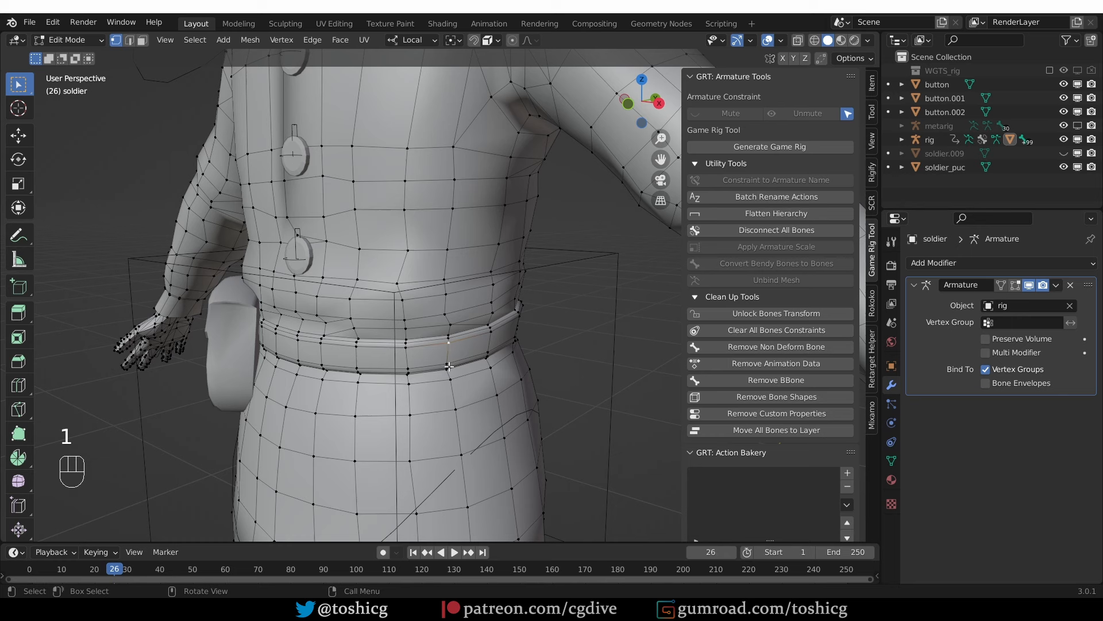
shift+click(447, 364)
shift+click(488, 351)
key(c)
middle_click(490, 348)
right_click(490, 385)
shift+click(490, 368)
Annotate a triangle joining the three selected belt vertices, stepping back and forth through the history to keep it
key(d)
mouse_move(449, 344)
mouse_down()
mouse_move(448, 368)
mouse_move(493, 366)
mouse_move(450, 344)
mouse_up()
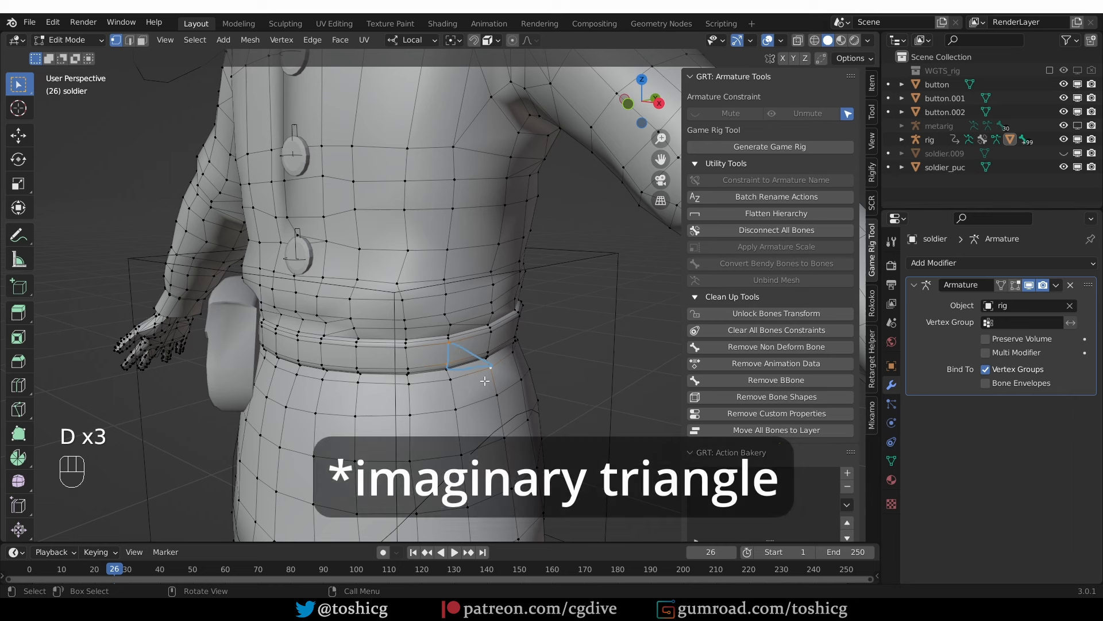
key(ctrl+z)
key(ctrl+z)
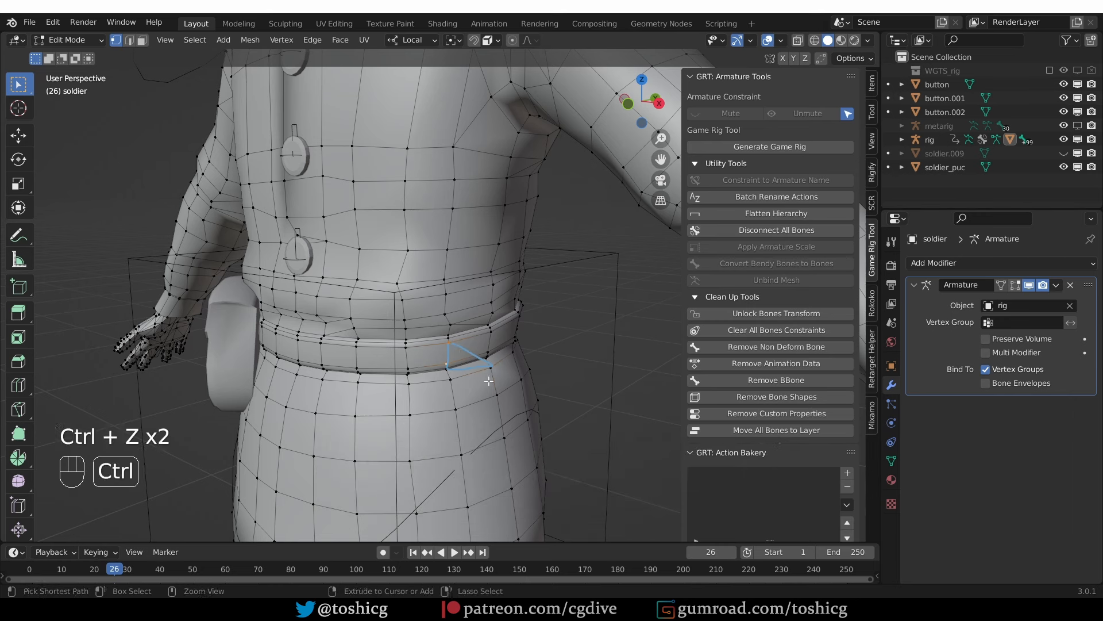
key(ctrl+z)
key(ctrl+z)
key(ctrl+shift+z)
key(ctrl+shift+z)
key(ctrl+shift+z)
Return the soldier mesh to Object Mode
key(Tab)
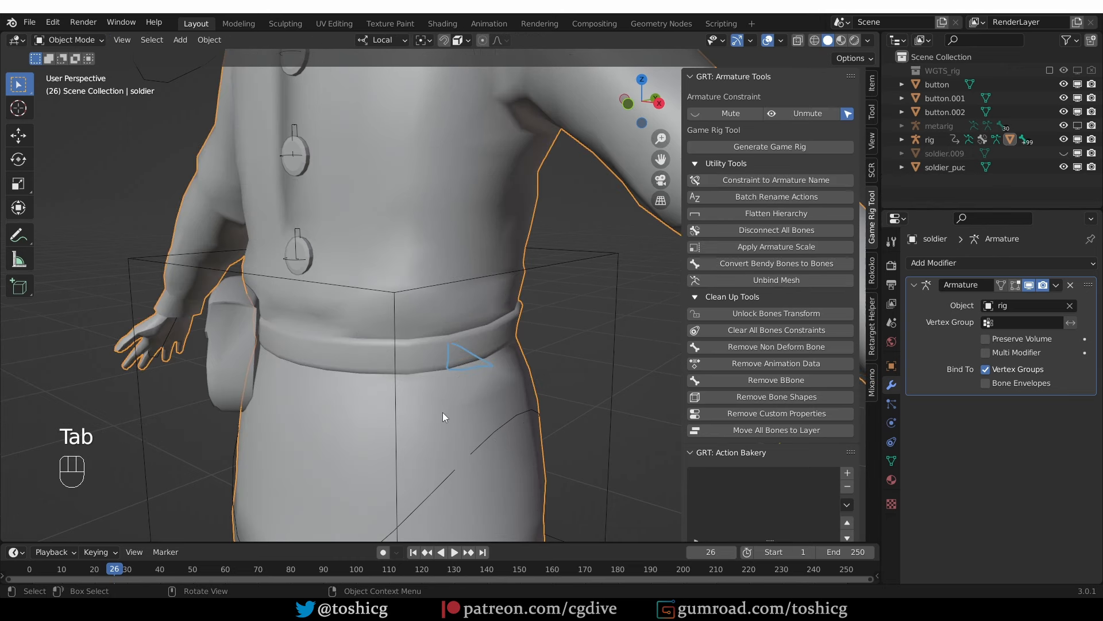
key(alt)
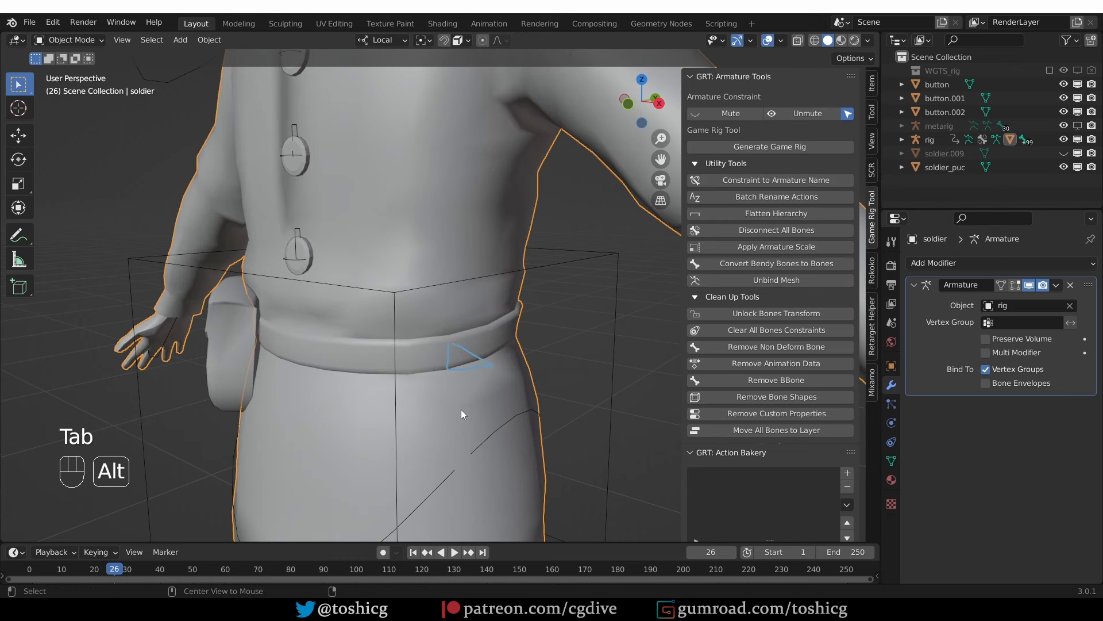
Unhide the belt pouch, deselect all its vertices in Edit Mode and return it to Object Mode
key(alt+h)
click(506, 368)
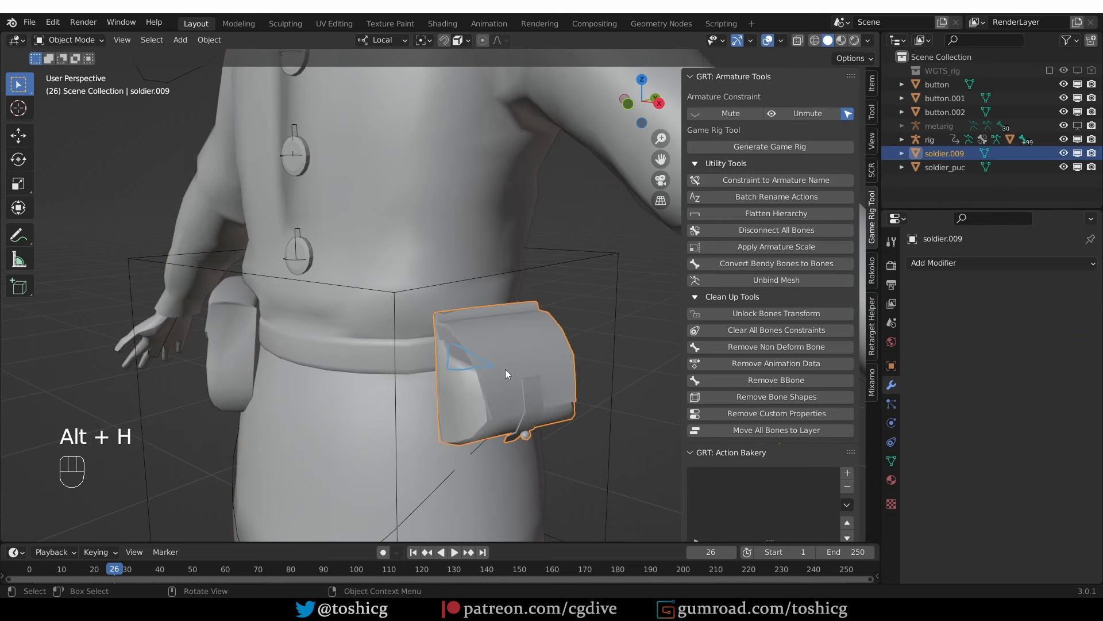
middle_drag(506, 370, 505, 357)
key(Tab)
key(alt)
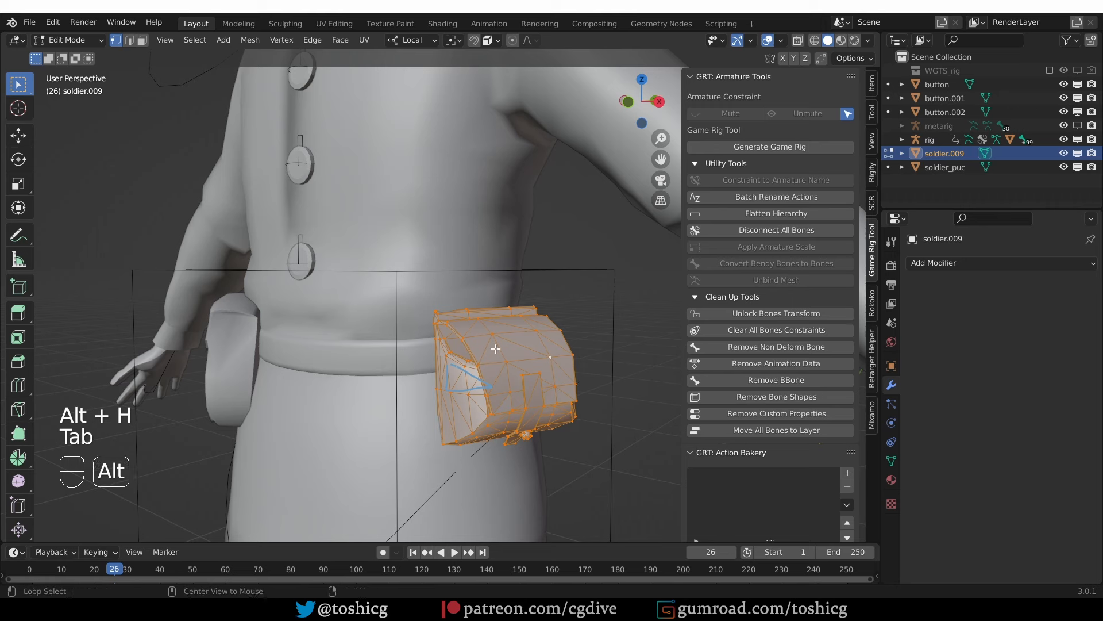
key(alt+a)
key(Tab)
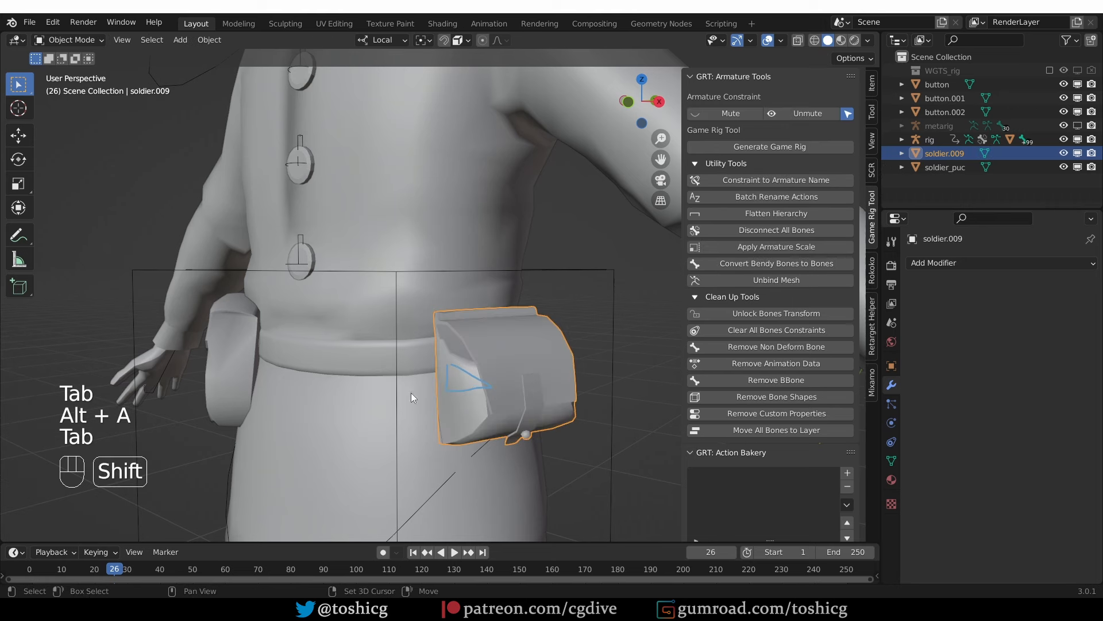
Select the pouch together with the soldier mesh and make the pouch a vertex child of the three selected belt vertices
shift+click(375, 352)
key(Tab)
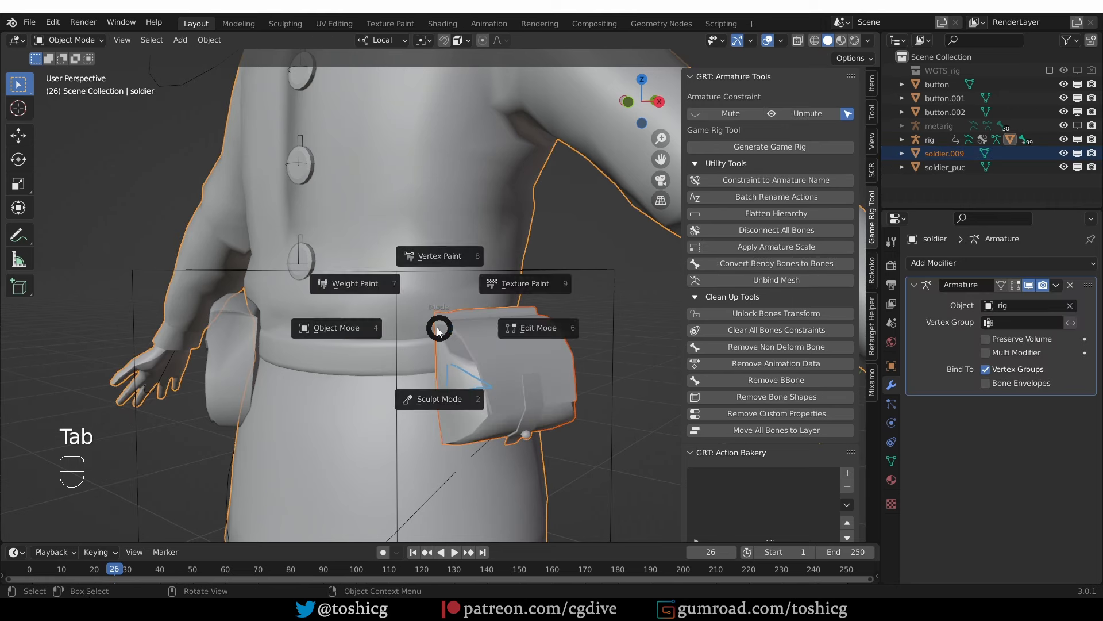
click(532, 329)
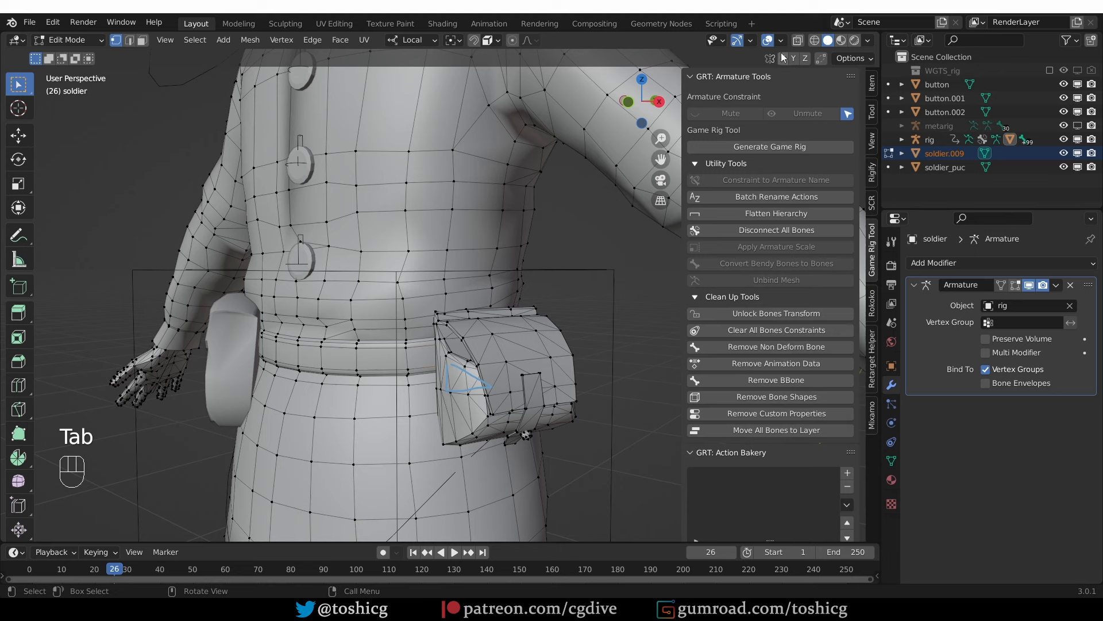
key(alt+z)
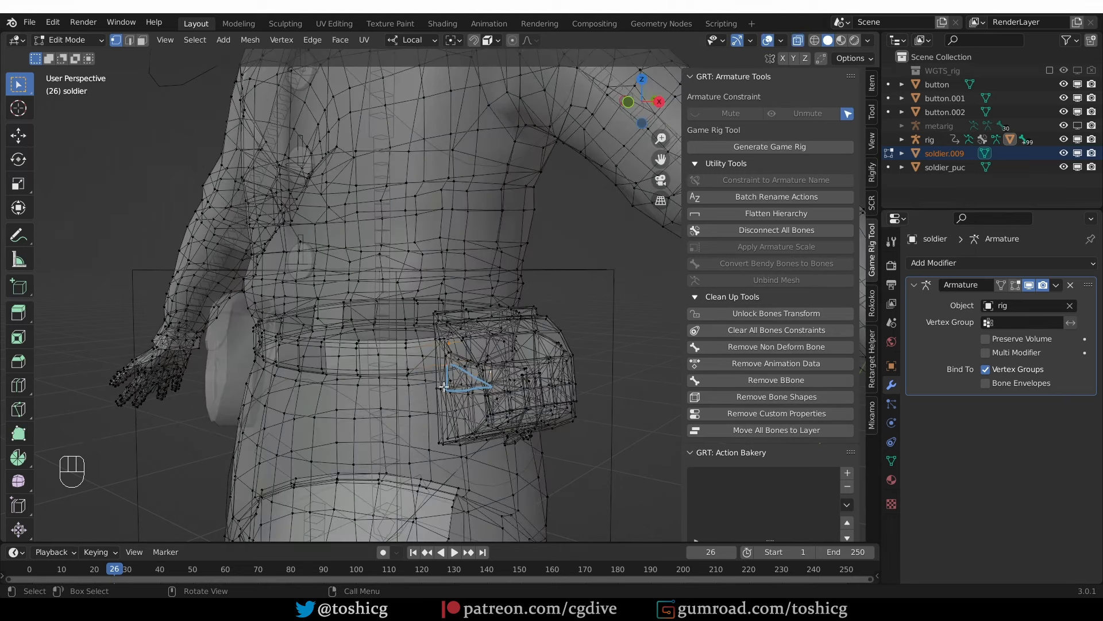
key(ctrl+p)
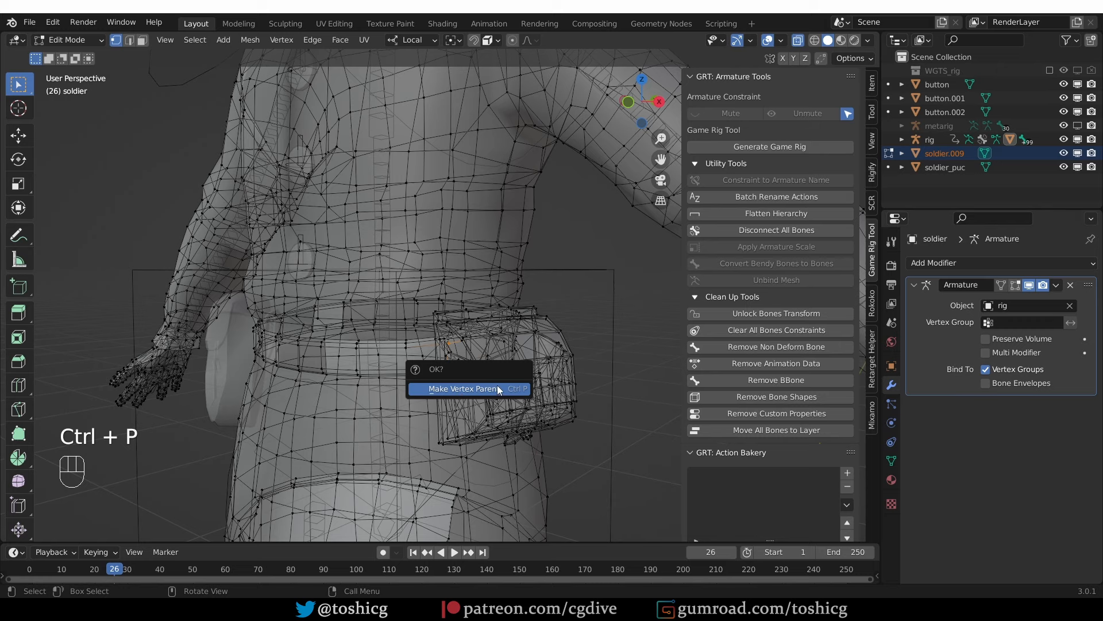
click(511, 389)
key(Tab)
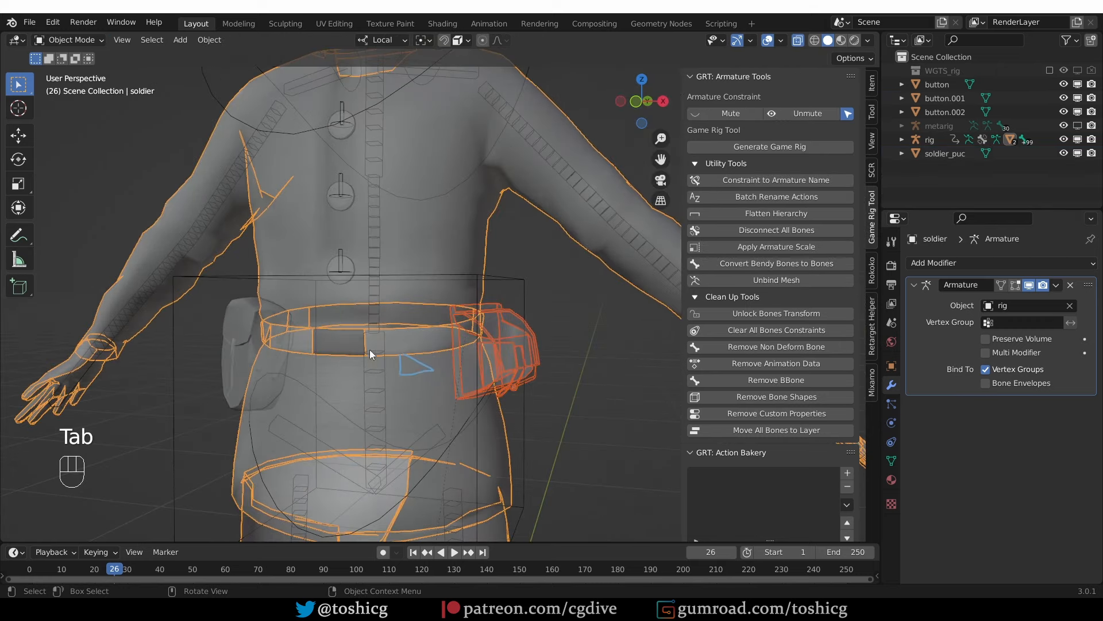
key(z)
click(528, 368)
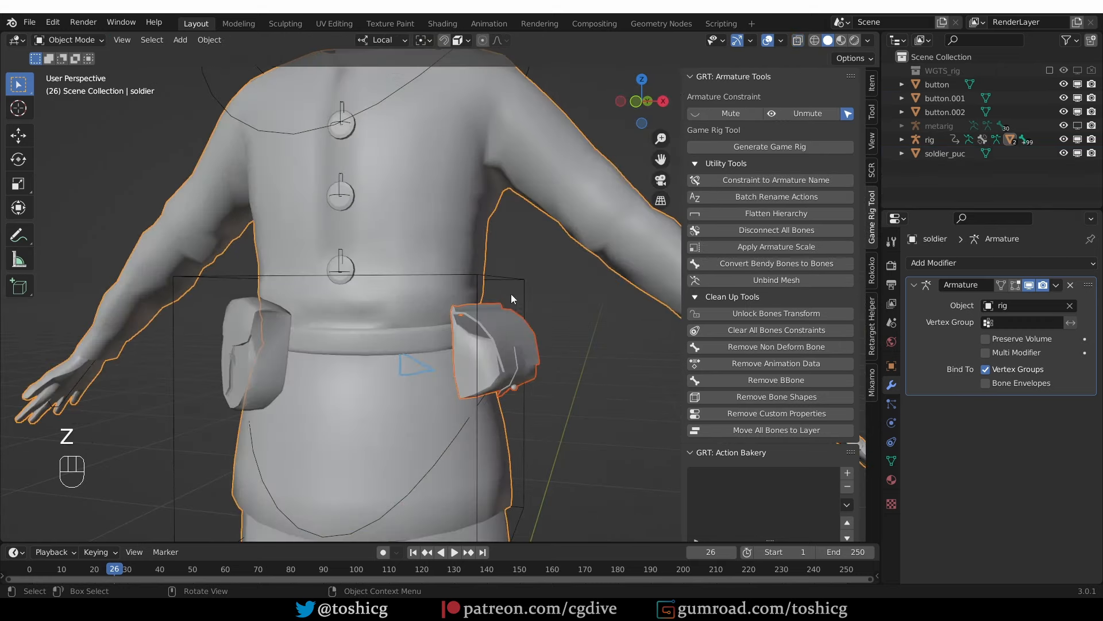
Put the rig in Pose Mode and test-rotate the hips control to check the pouch, cancelling the rotation
click(513, 285)
key(Tab)
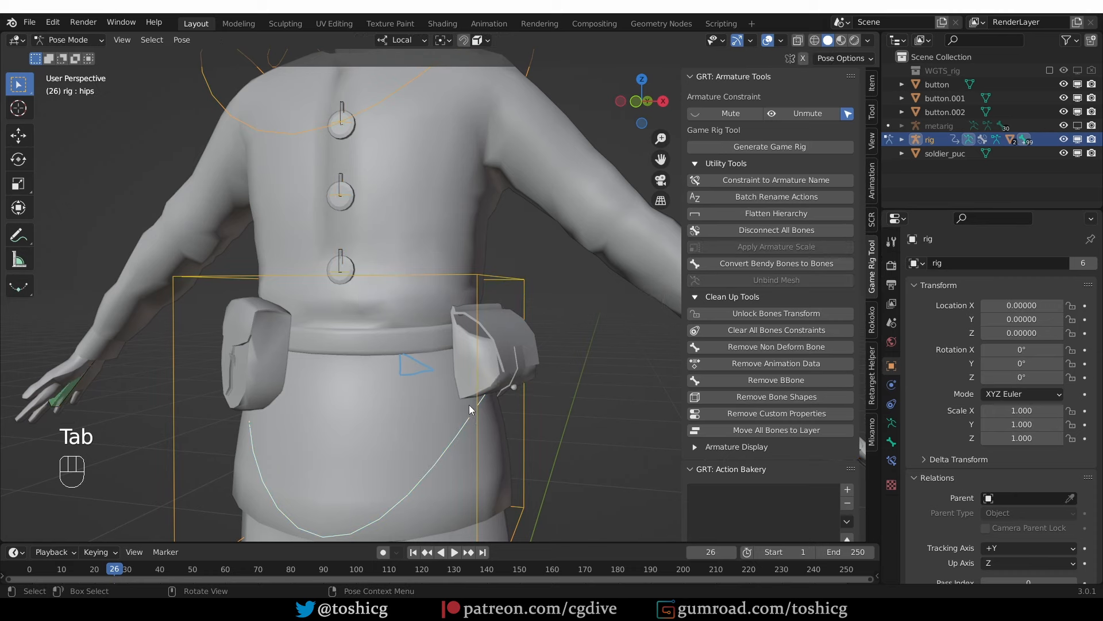
key(r)
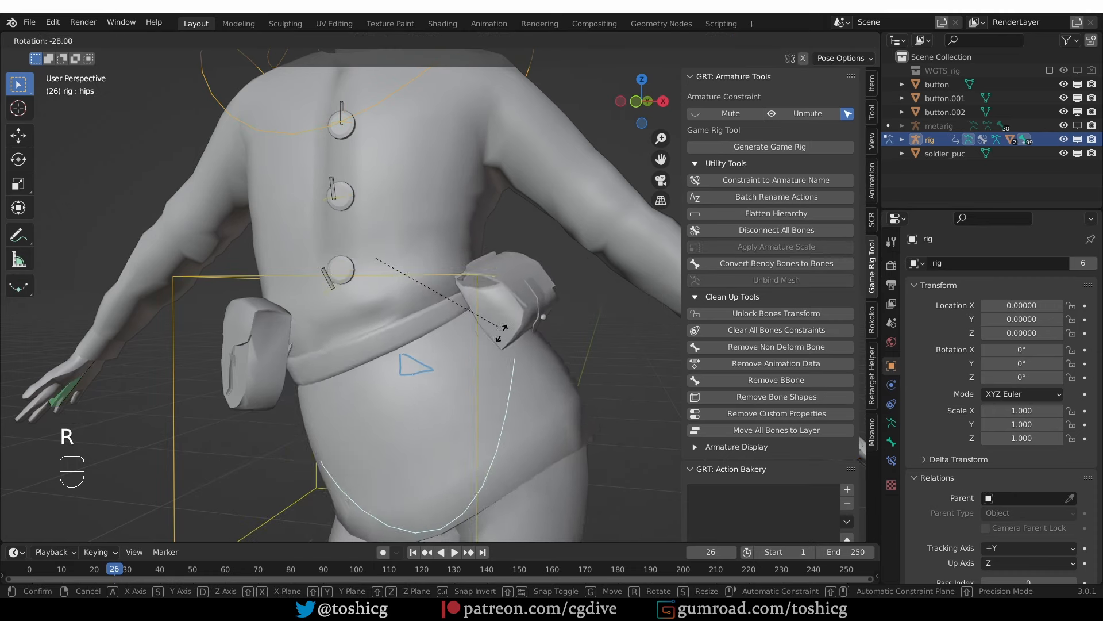
key(Escape)
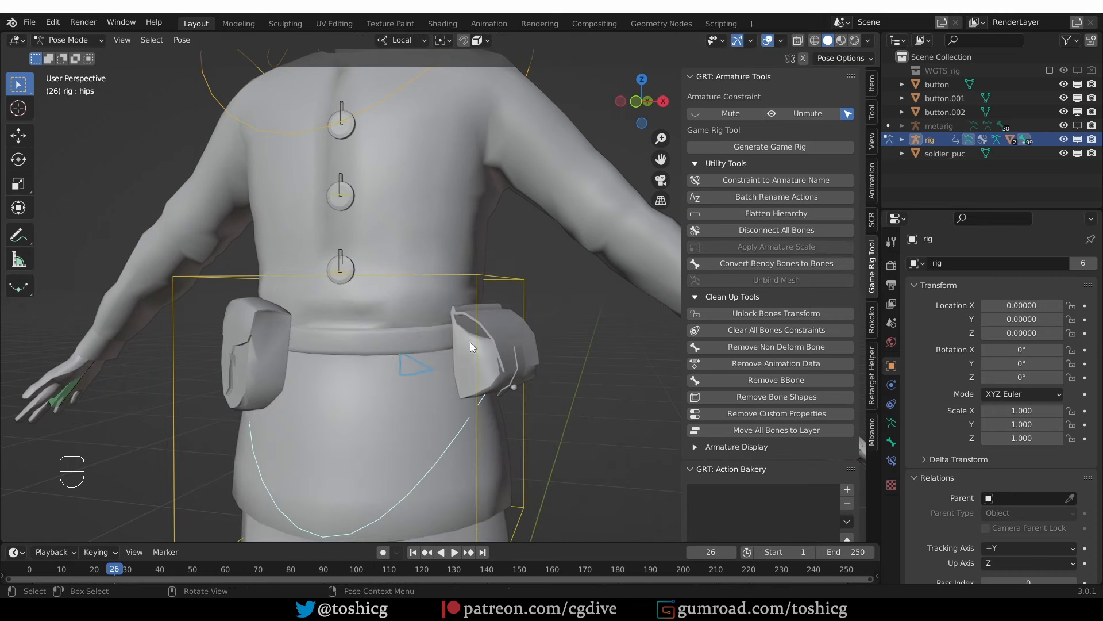
Trackball-rotate the hips control, examine the vertex-parented pouch from the side, and undo the rotation
key(r)
key(r)
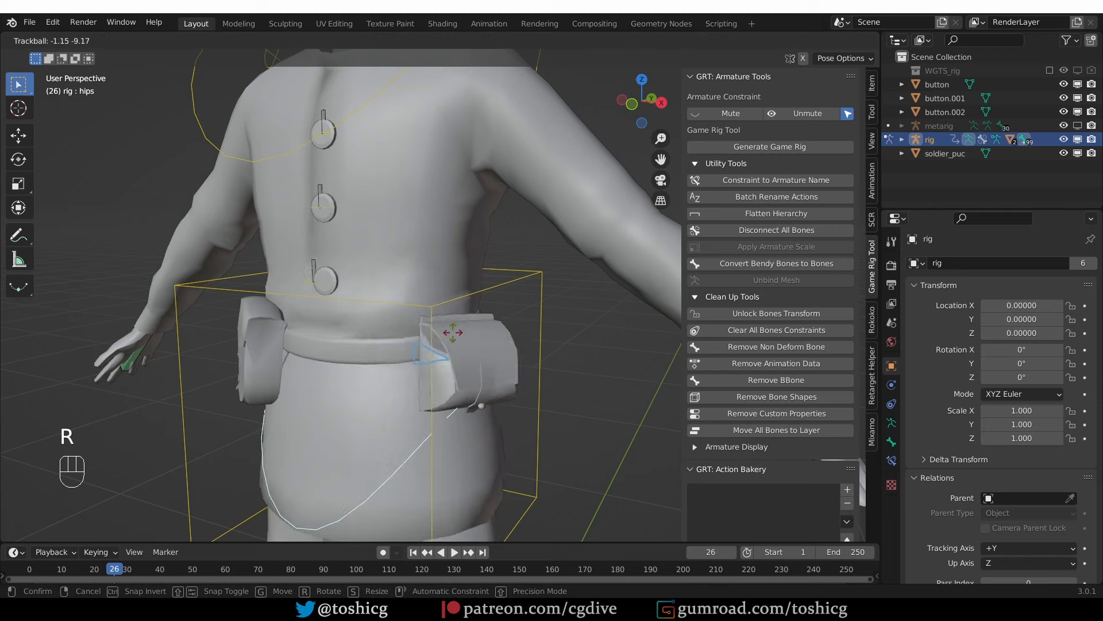
click(511, 368)
middle_drag(528, 378, 472, 381)
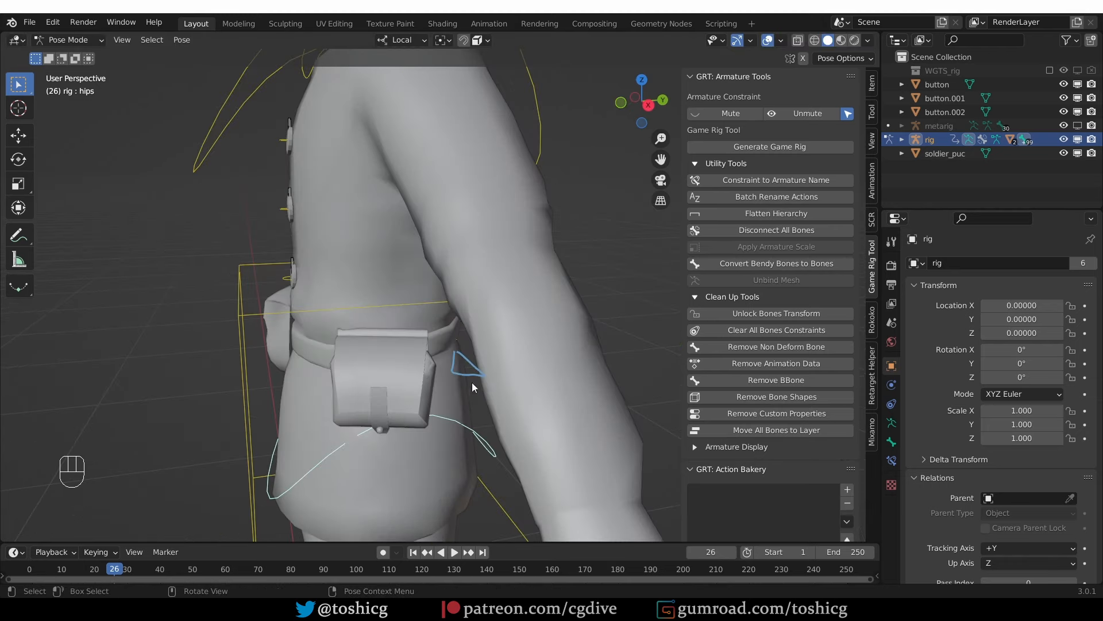
key(ctrl+z)
key(ctrl+z)
key(r)
right_click(299, 418)
middle_drag(291, 422, 381, 402)
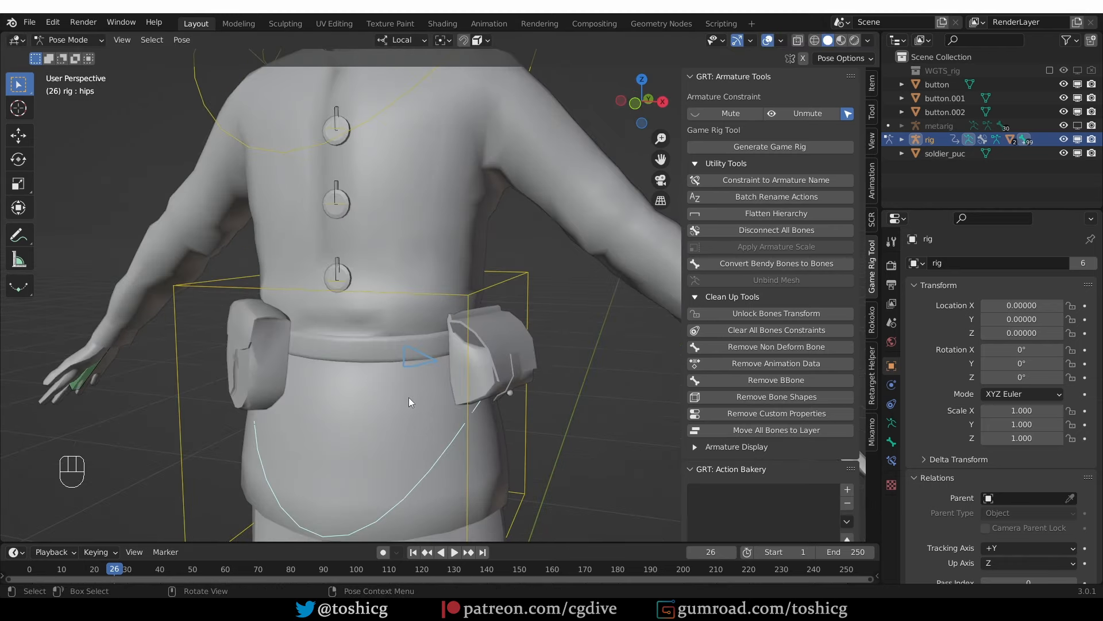
Leave Pose Mode and deselect all vertices of the top button, returning it to Object Mode
key(Tab)
shift+middle_drag(350, 204, 350, 266)
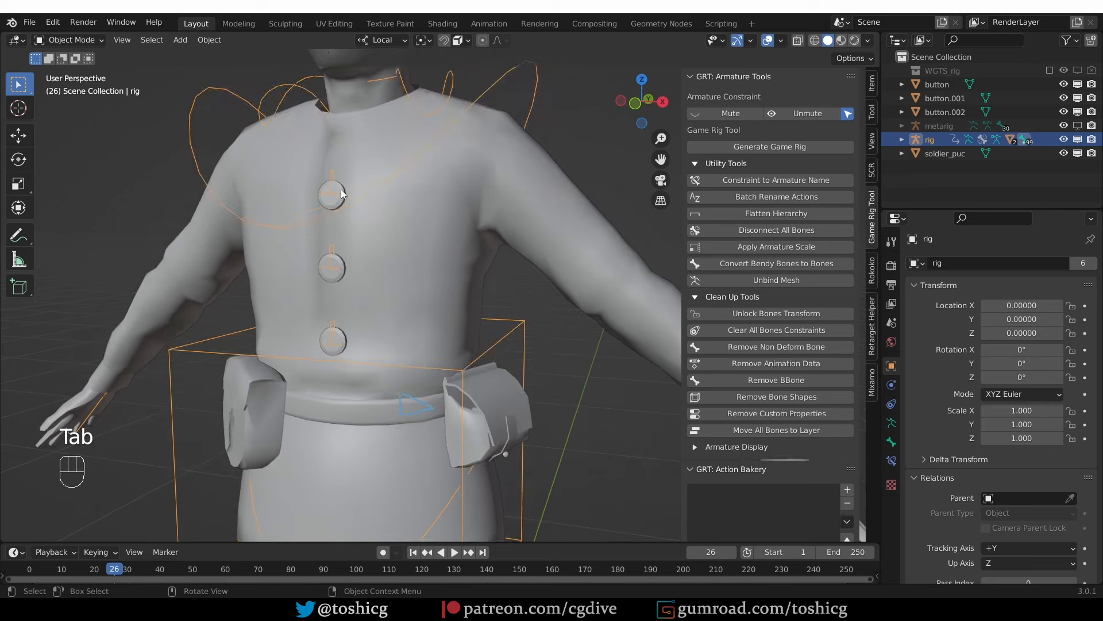
click(336, 193)
key(Tab)
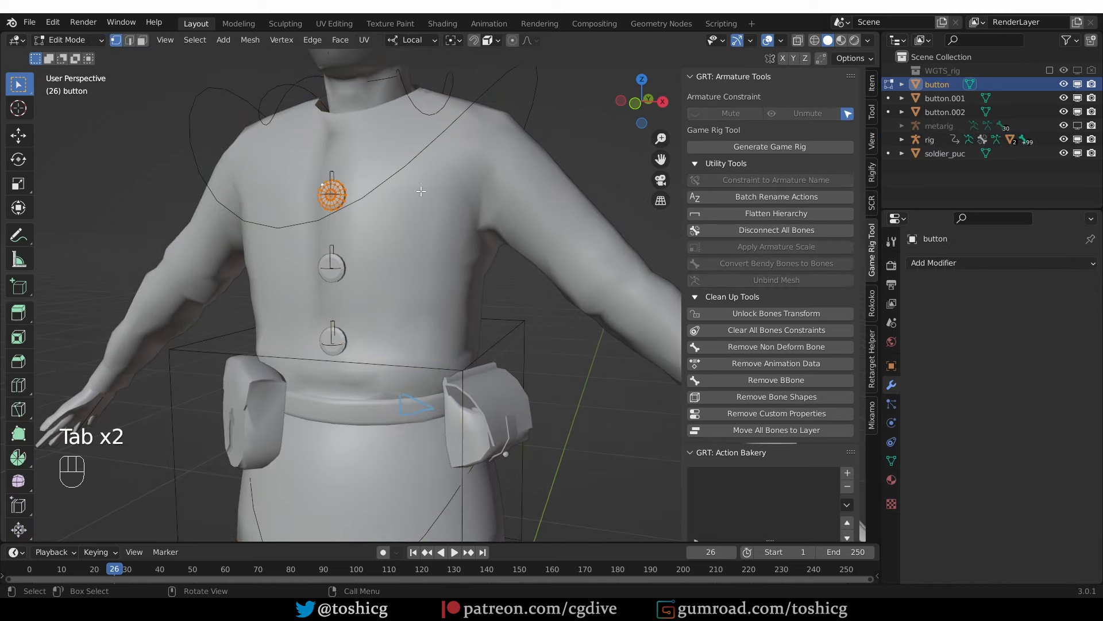
key(alt+a)
key(Tab)
Put the soldier mesh in Edit Mode and add a loop cut without sliding across the chest below the top button
click(365, 219)
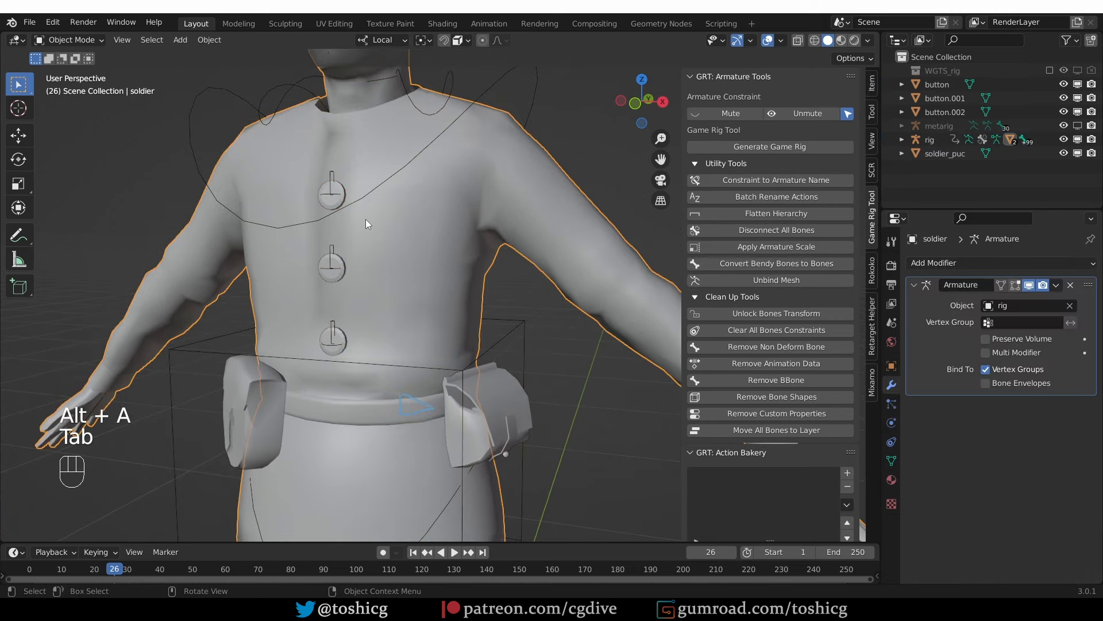
key(Tab)
click(470, 221)
middle_drag(353, 223, 264, 222)
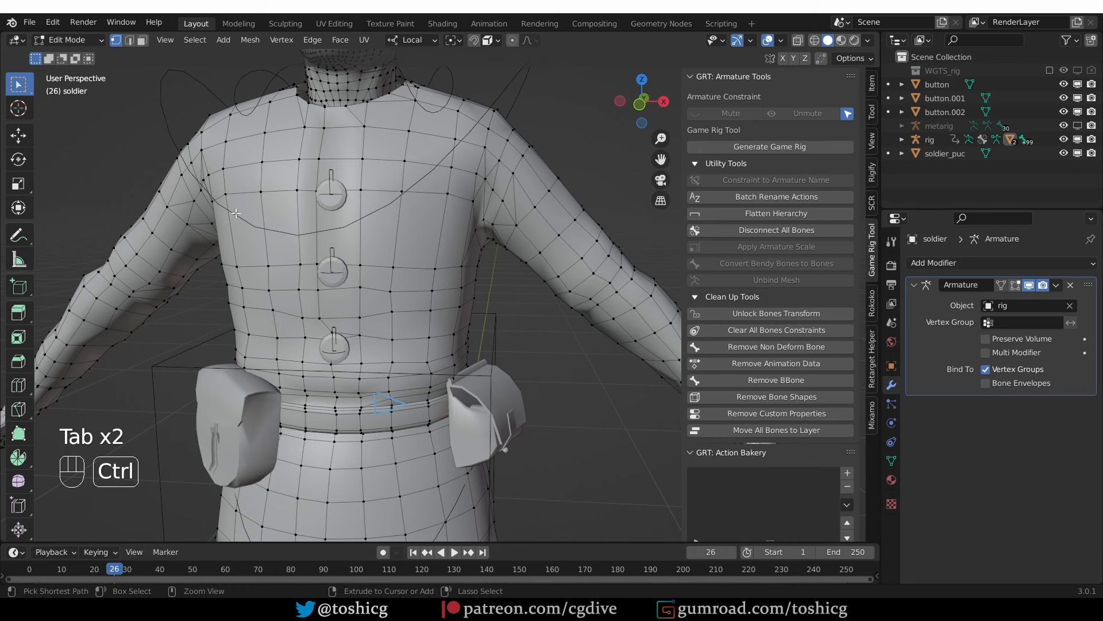
key(ctrl+r)
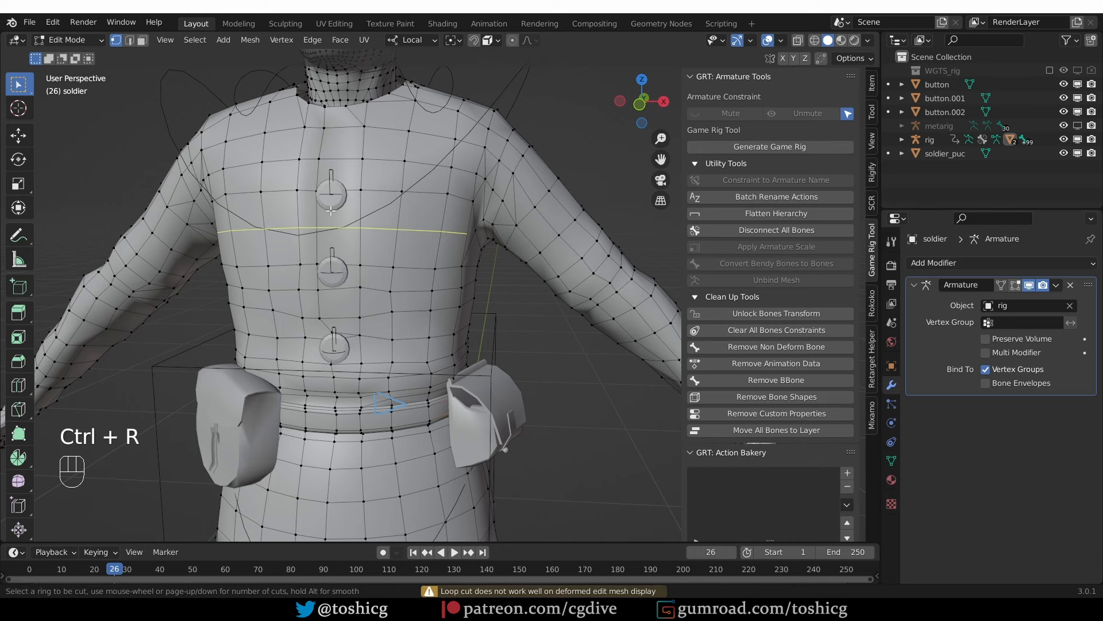
scroll(331, 210, up, 1)
click(331, 210)
right_click(331, 210)
Select three soldier vertices around the top button and return the mesh to Object Mode
scroll(333, 214, up, 2)
shift+middle_drag(342, 221, 379, 323)
click(303, 252)
shift+click(305, 287)
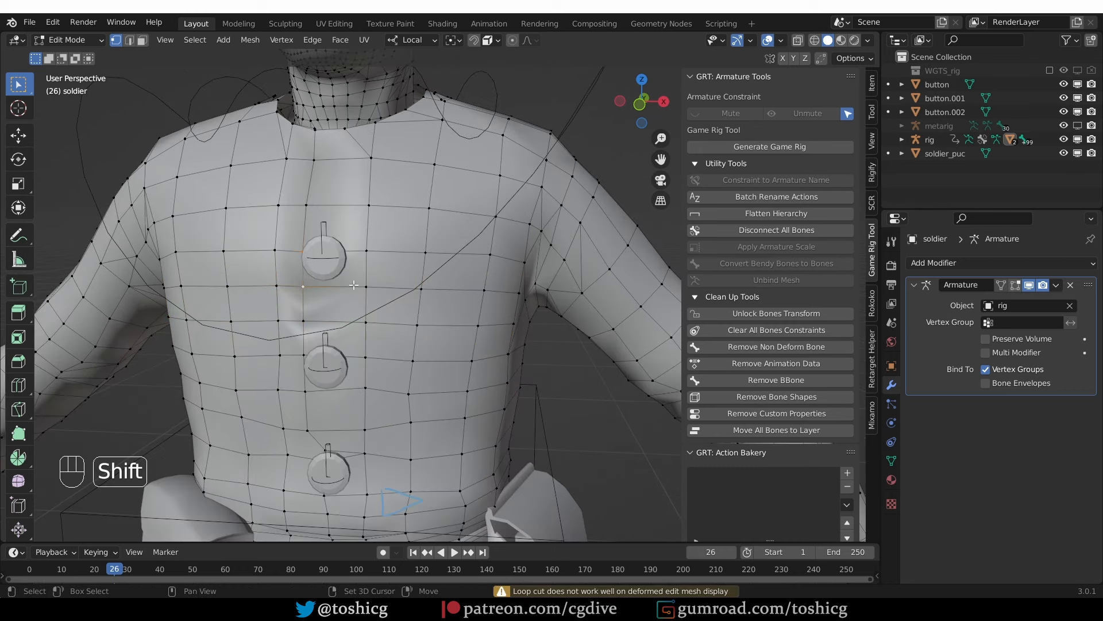
shift+click(367, 284)
key(Tab)
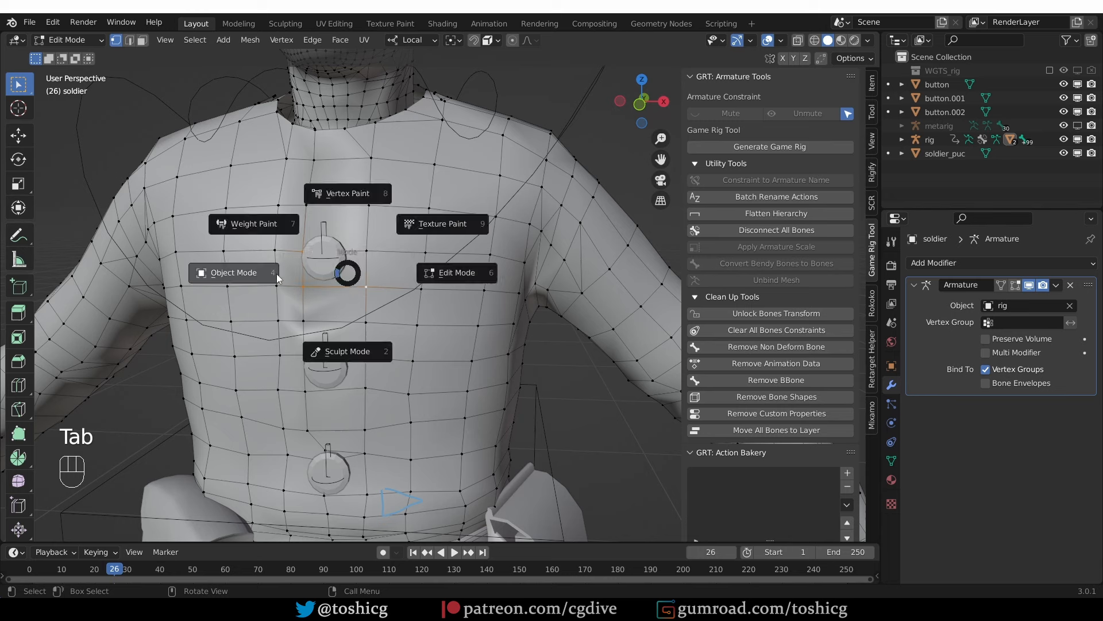
Select the top button with the soldier mesh and make it a vertex child of the three selected chest vertices
click(335, 267)
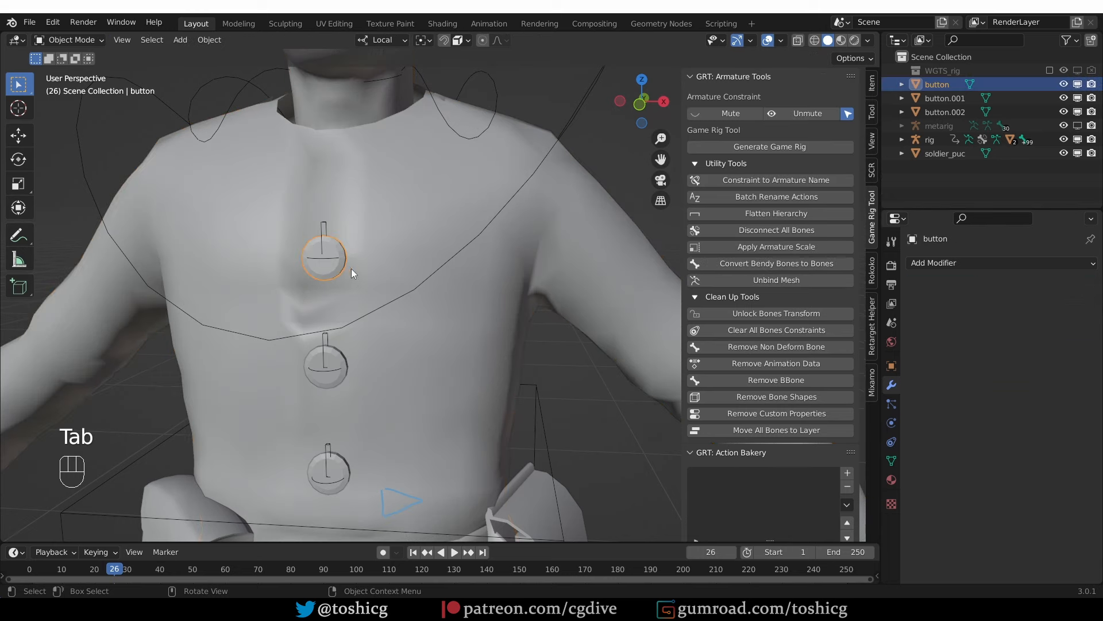
shift+click(401, 254)
key(Tab)
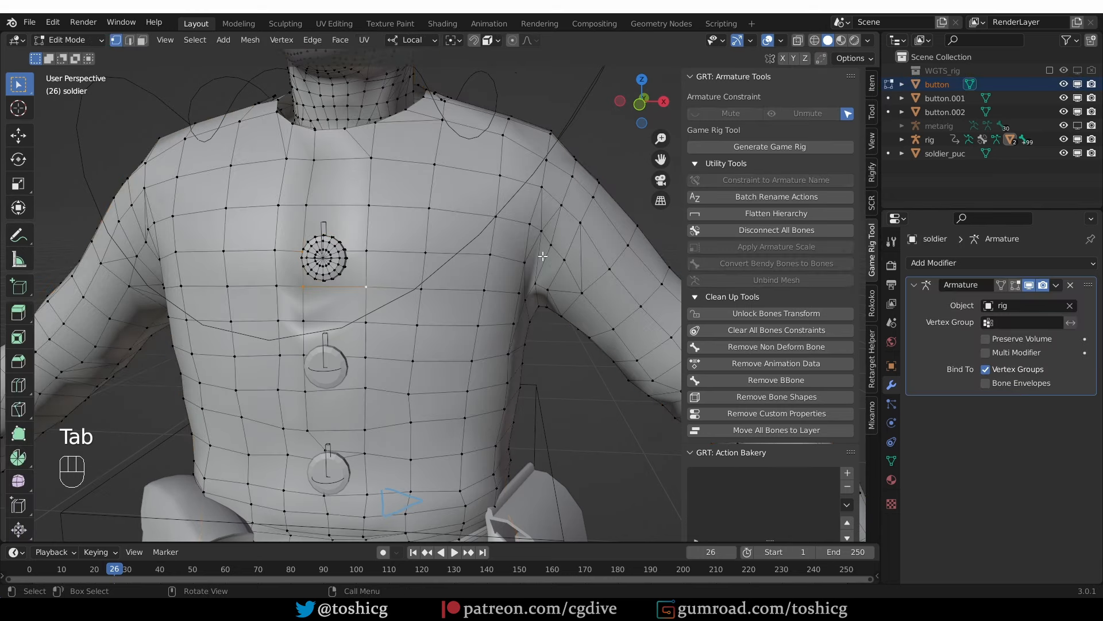
key(ctrl+p)
click(494, 271)
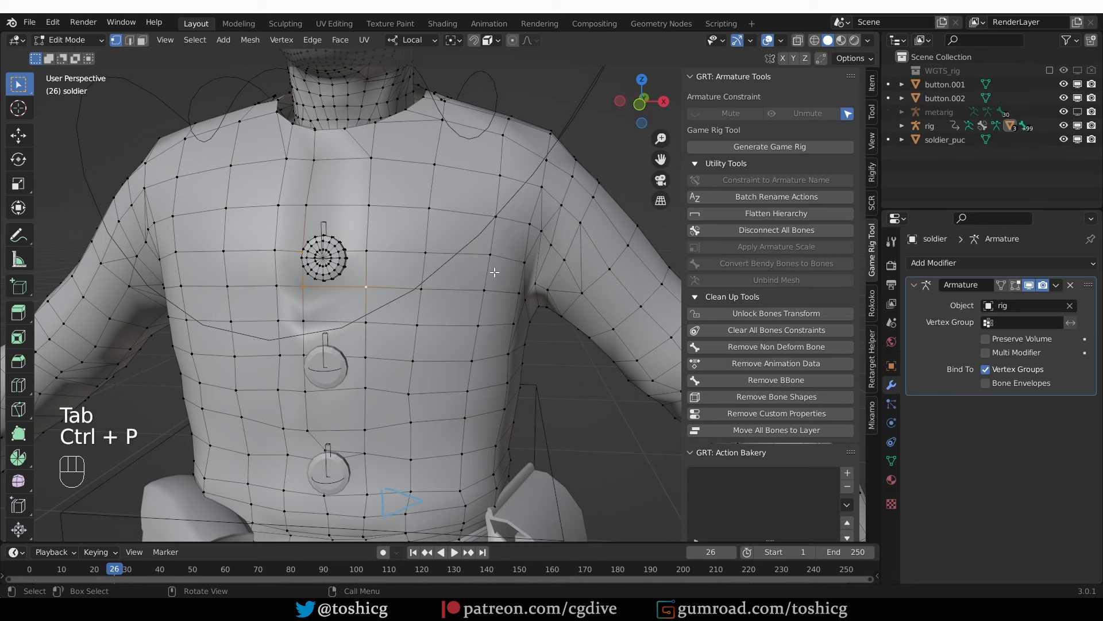
key(Tab)
Test-rotate the rig's chest control in Pose Mode to check the pinned top button, cancelling the rotation
scroll(453, 192, down, 4)
click(512, 194)
key(Tab)
click(514, 193)
key(r)
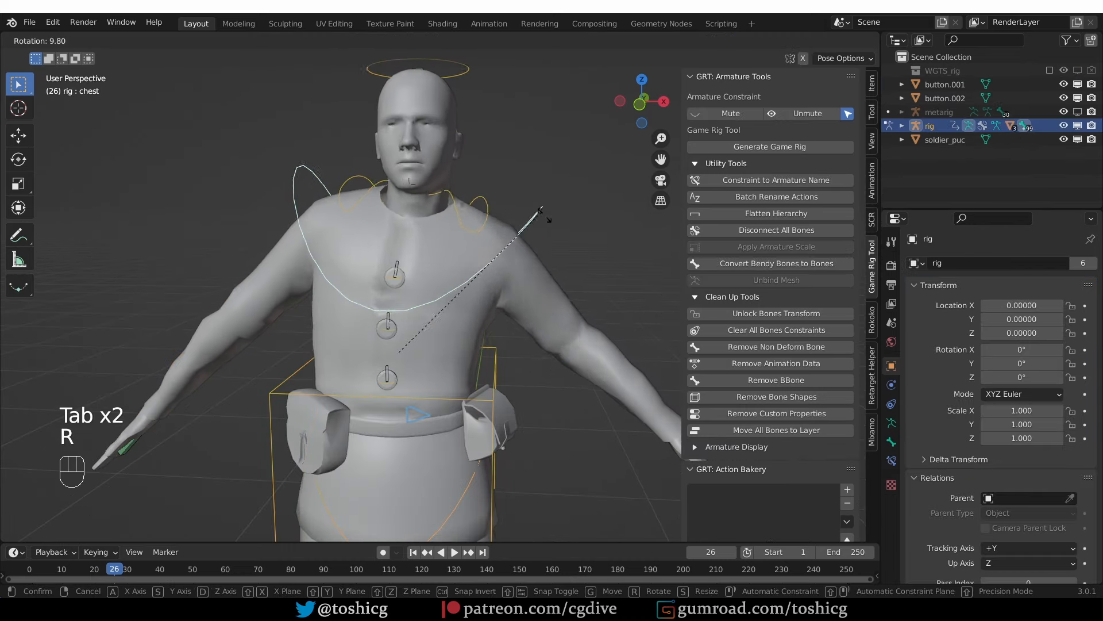
key(r)
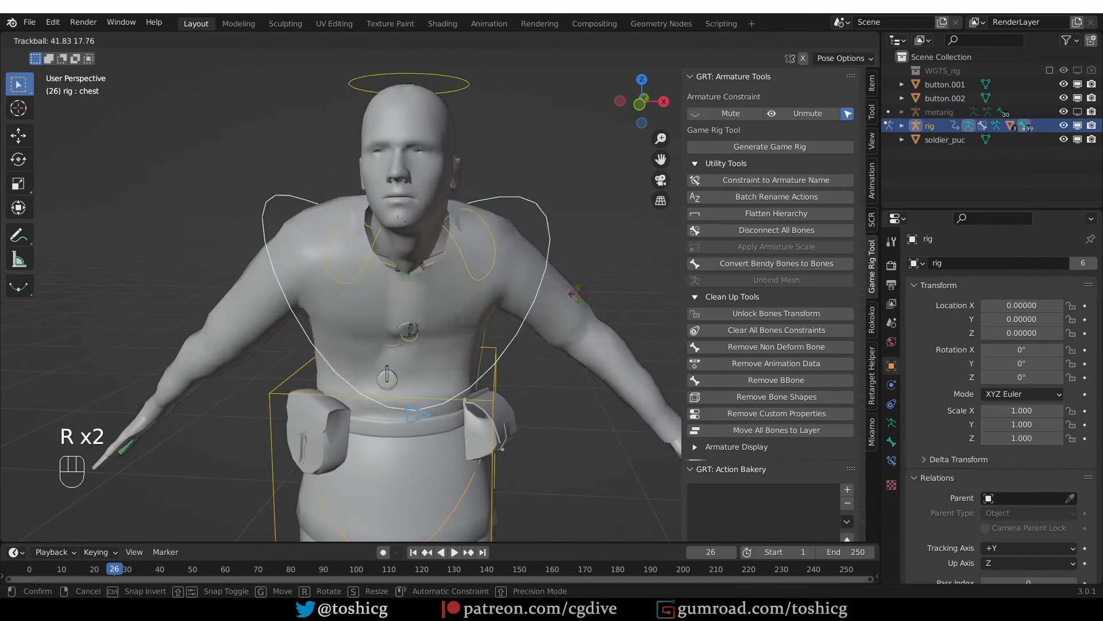
right_click(506, 333)
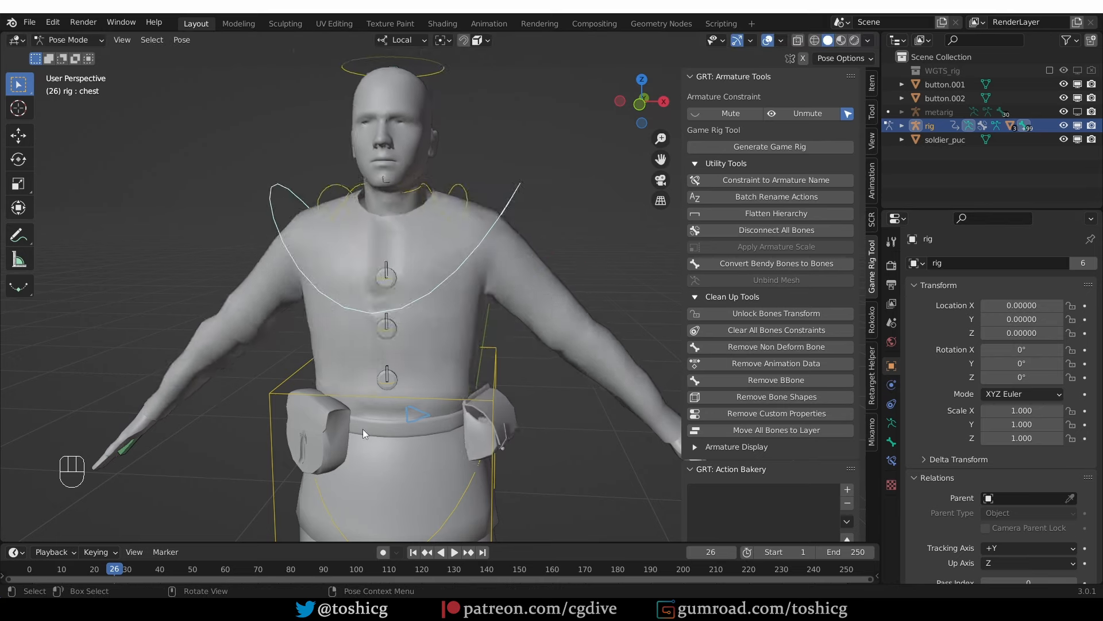
Return the rig to Object Mode and deselect all vertices of the middle button
scroll(364, 422, up, 3)
shift+middle_drag(366, 390, 413, 249)
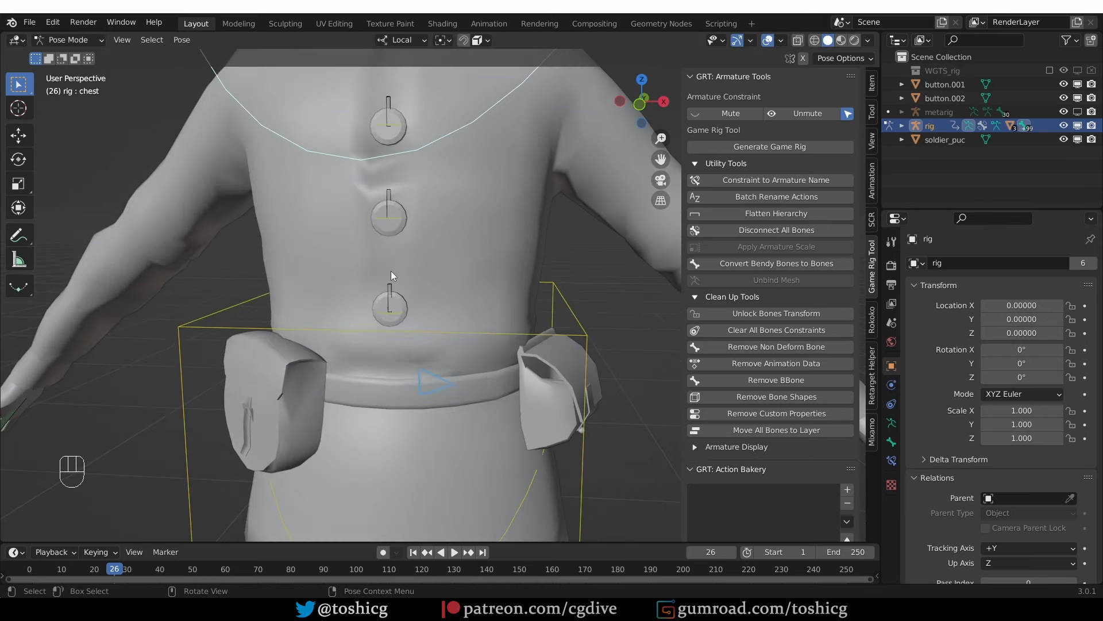
click(404, 217)
click(404, 217)
key(Tab)
click(399, 217)
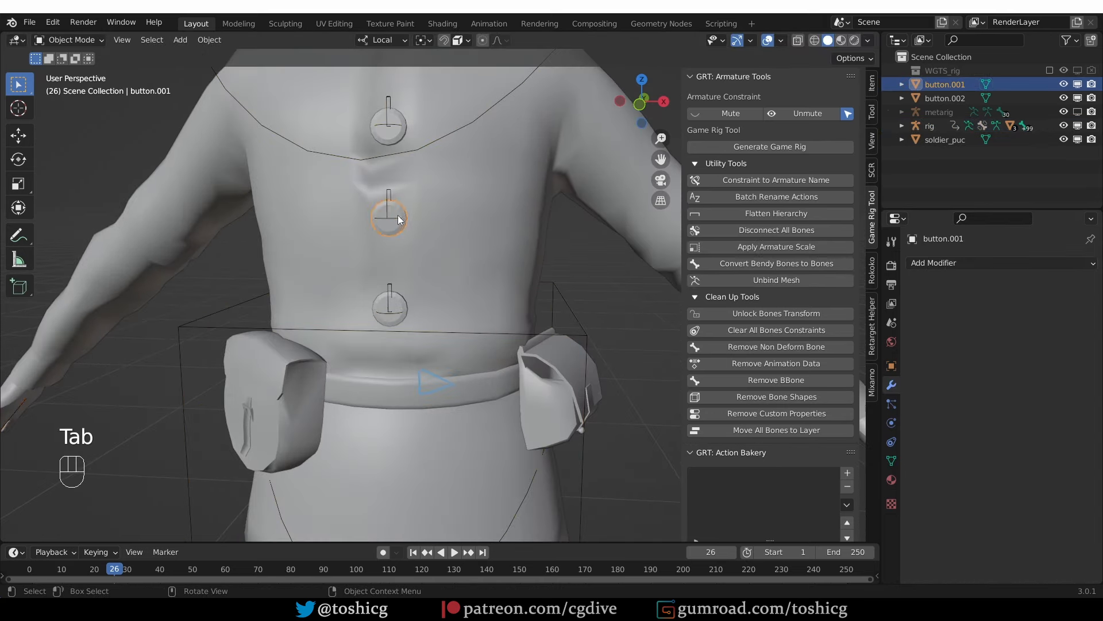
key(Tab)
key(a)
key(alt+a)
key(Tab)
Select three soldier vertices around the middle button in Edit Mode and go back to Object Mode
click(445, 229)
key(Tab)
scroll(403, 212, up, 1)
click(358, 194)
shift+click(362, 230)
shift+click(421, 227)
key(Tab)
Select the middle button with the soldier mesh and make it a vertex child of the three selected vertices
click(391, 197)
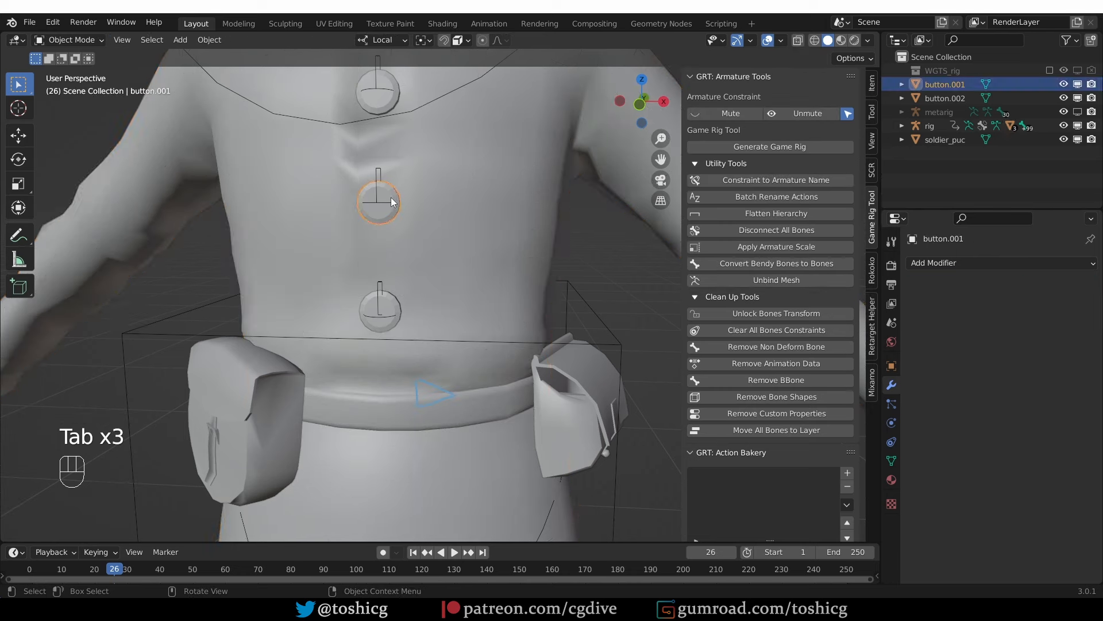
shift+click(468, 223)
key(Tab)
key(ctrl+p)
key(Tab)
Deselect all vertices of the bottom button in Edit Mode and return it to Object Mode
click(396, 310)
key(Tab)
key(alt+a)
key(Tab)
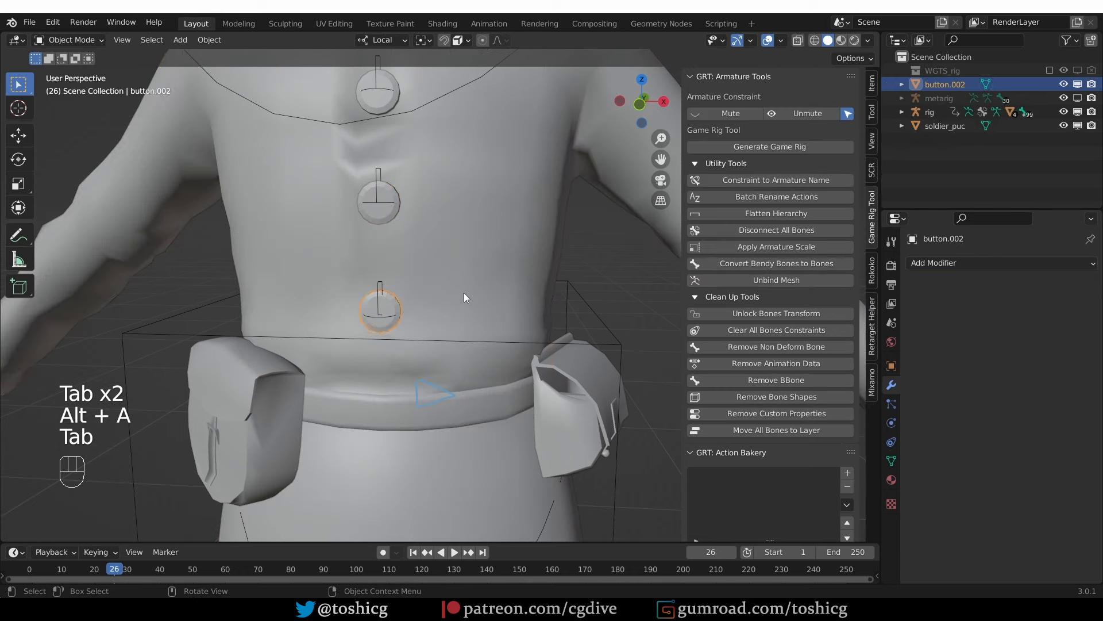
Select three soldier vertices around the bottom button, check them with X-ray, and return to Object Mode
click(492, 296)
key(Tab)
click(373, 299)
shift+click(379, 326)
shift+click(419, 298)
key(z)
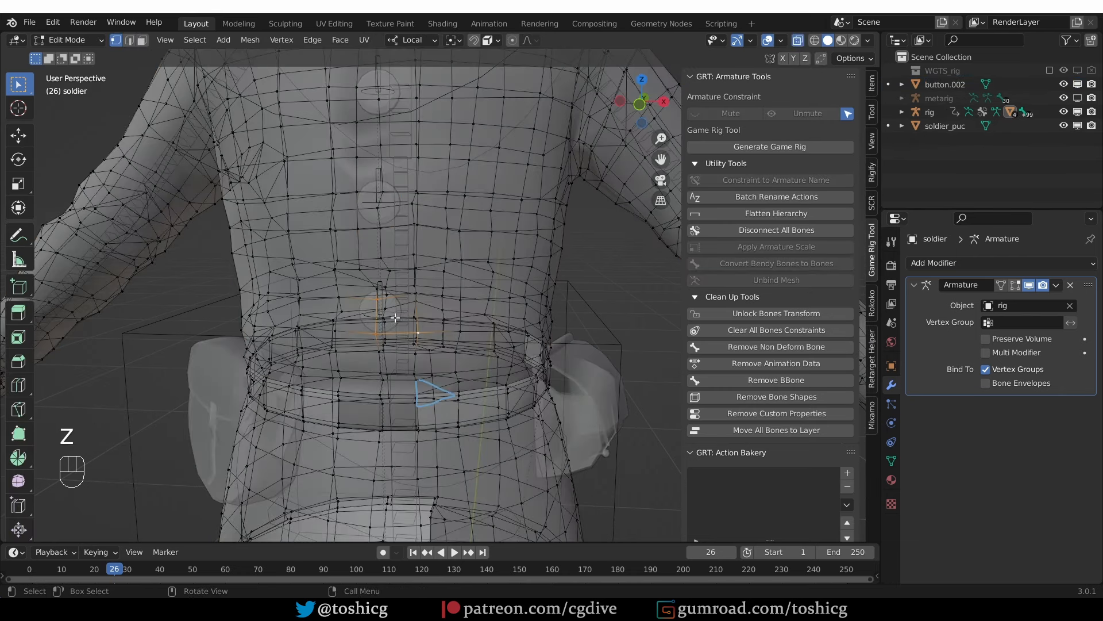
key(z)
key(Tab)
Select the bottom button with the soldier mesh and make it a vertex child of the three selected vertices
click(379, 315)
shift+click(436, 308)
key(Tab)
key(ctrl+p)
click(480, 302)
key(Tab)
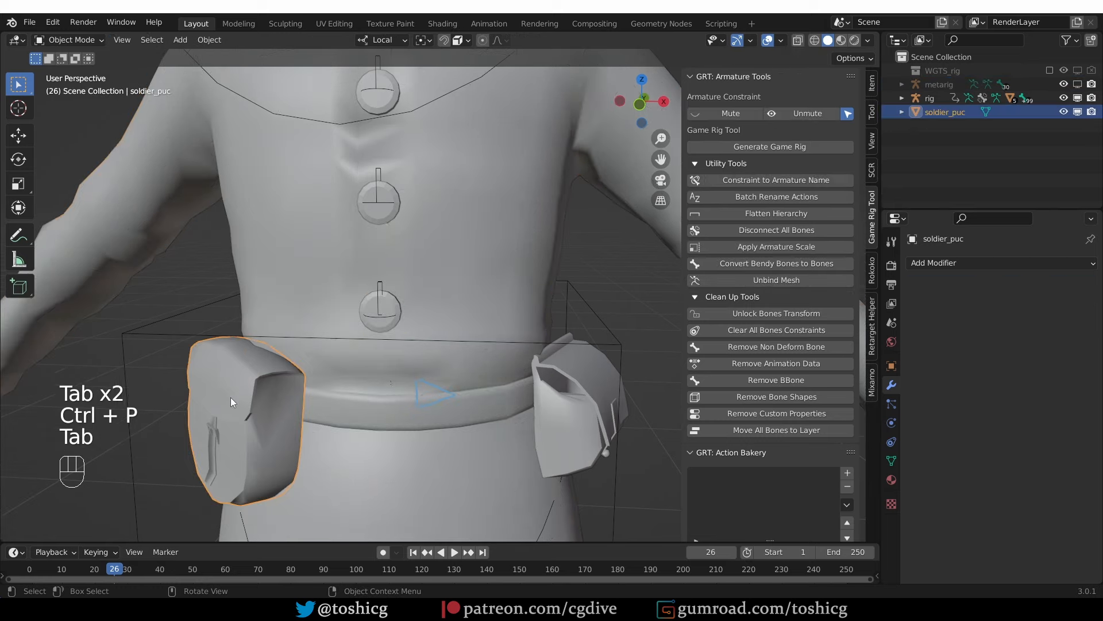
Deselect all vertices of the soldier_puc pouch and hide the pouch to expose the belt behind it
click(281, 402)
key(Tab)
key(alt+a)
key(Tab)
key(h)
Select three soldier vertices on the belt area behind the hidden pouch in Edit Mode, and unhide the pouch in Object Mode
click(261, 405)
middle_drag(265, 405, 349, 389)
key(Tab)
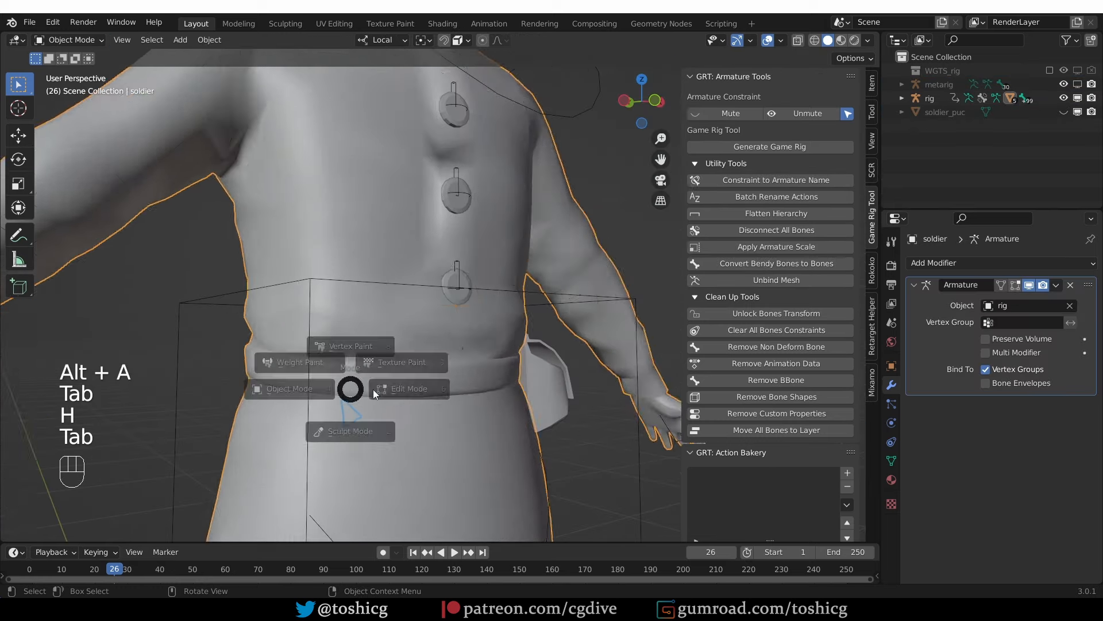
click(296, 364)
shift+click(298, 385)
shift+click(334, 389)
key(Tab)
key(alt+h)
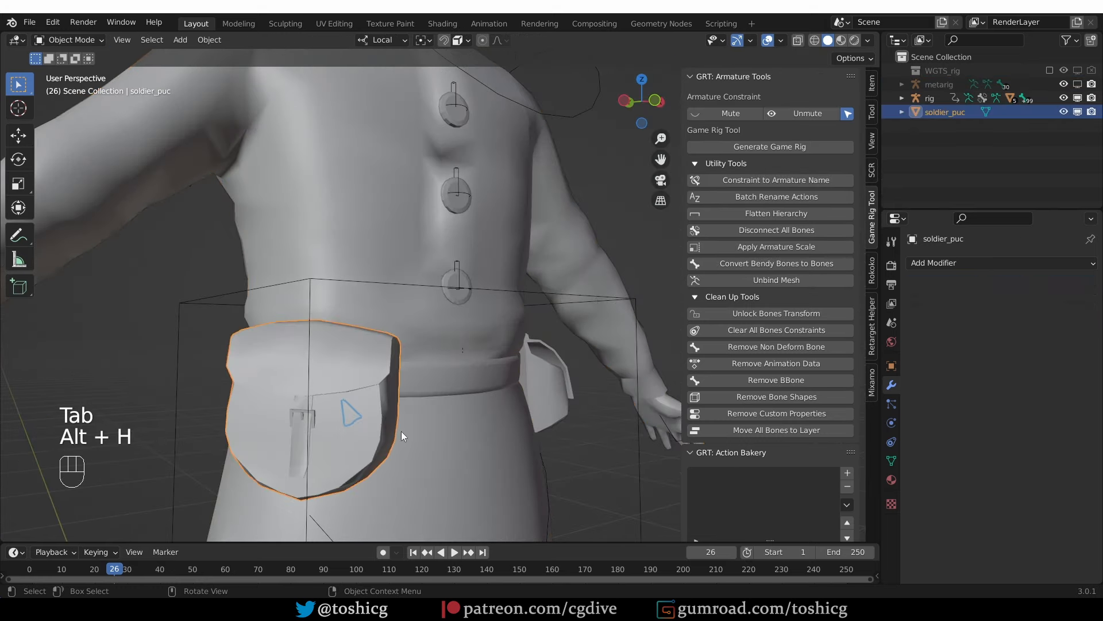
Make the soldier_puc pouch a vertex child of the three selected soldier vertices and return to Object Mode
key(Tab)
middle_drag(401, 431, 405, 405)
key(ctrl+p)
click(455, 424)
key(Tab)
Rotate the rig's hips control in Pose Mode to check how both pouches follow the body, and cancel the rotation
scroll(456, 423, down, 6)
click(490, 392)
key(Tab)
click(491, 371)
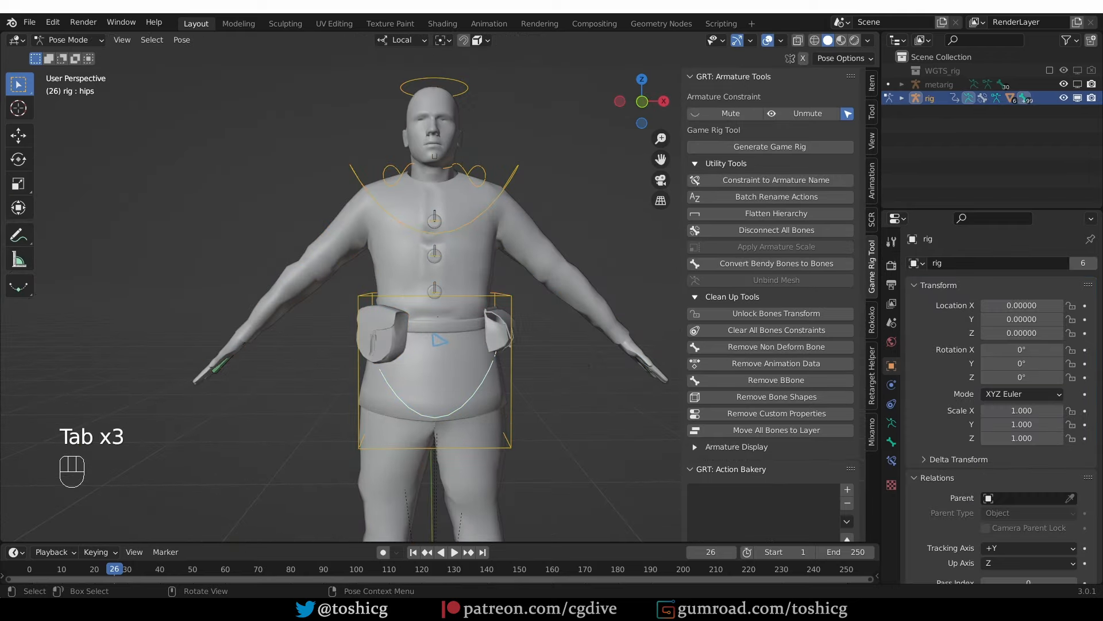
key(r)
key(r)
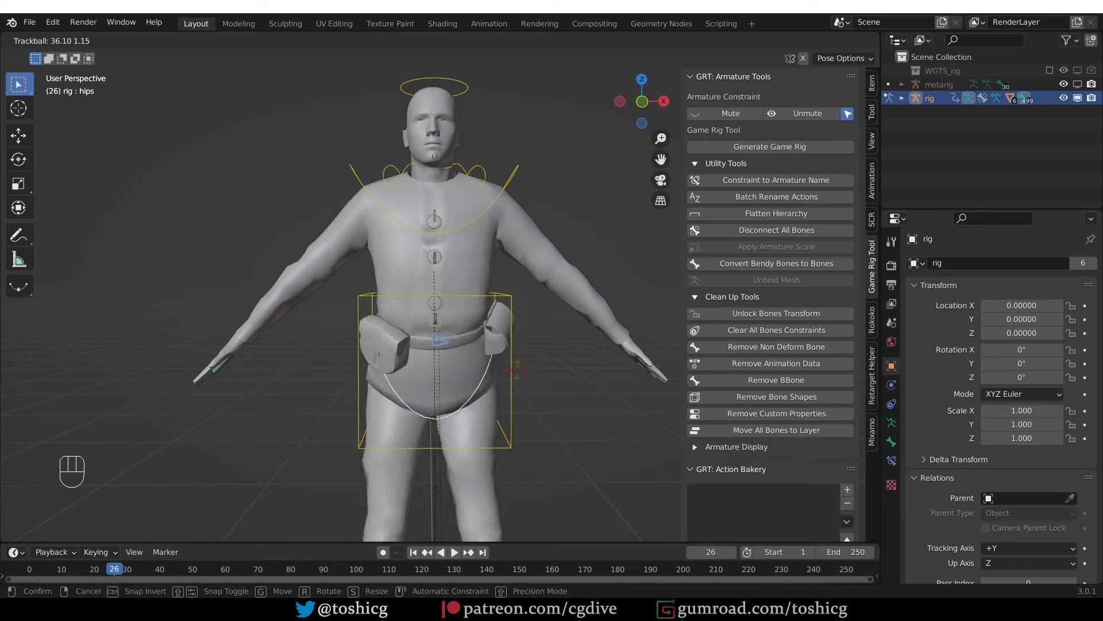
key(r)
key(r)
key(r)
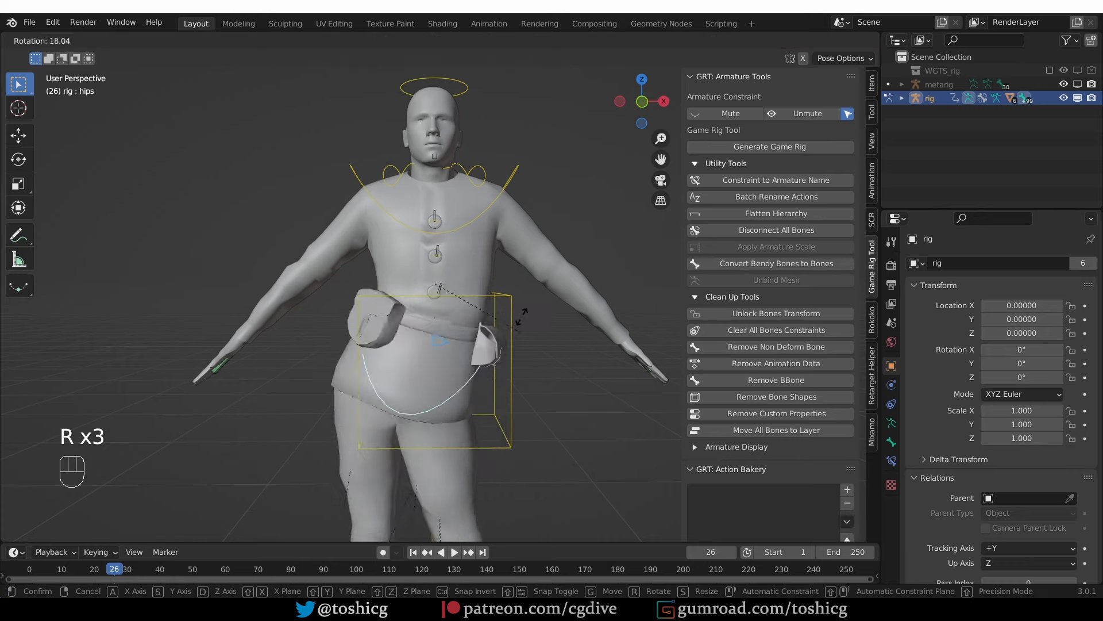
right_click(496, 250)
Rotate the chest control to check how the buttons follow the torso, and cancel the rotation
click(486, 215)
key(r)
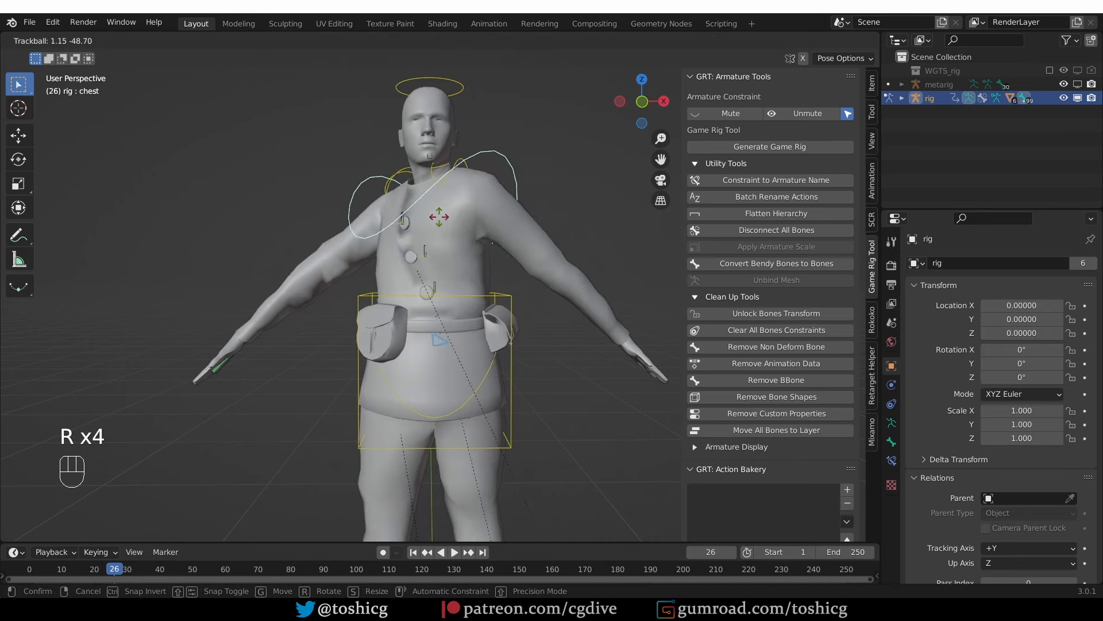
key(r)
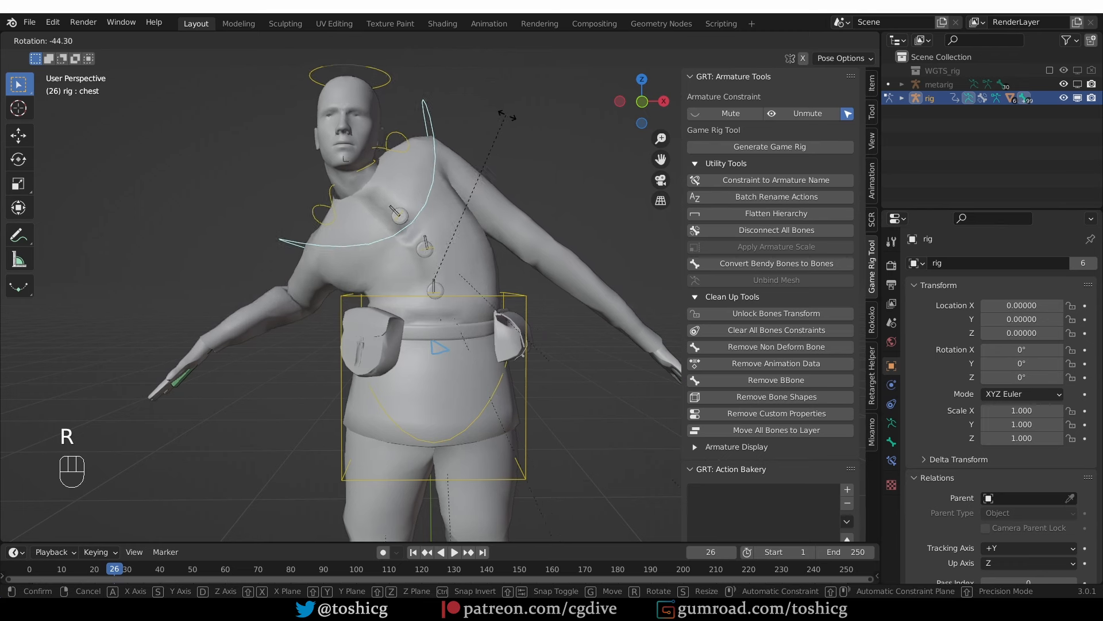
right_click(571, 189)
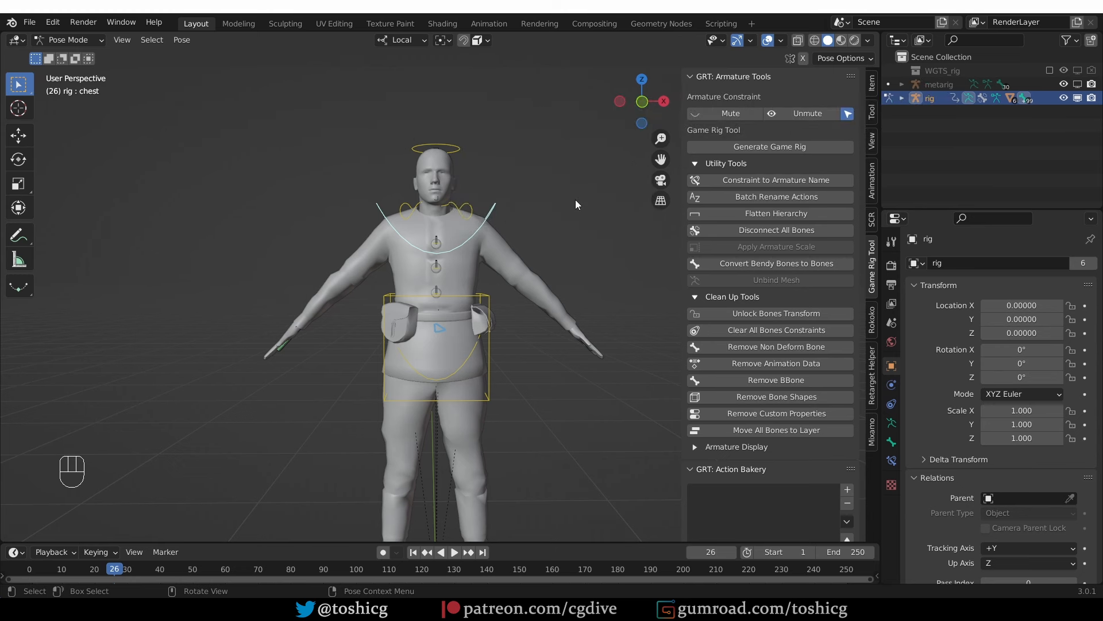
Place the 3D cursor on the top button and add a Plain Axes empty there in Object Mode
scroll(490, 230, up, 5)
shift+middle_drag(456, 212, 436, 464)
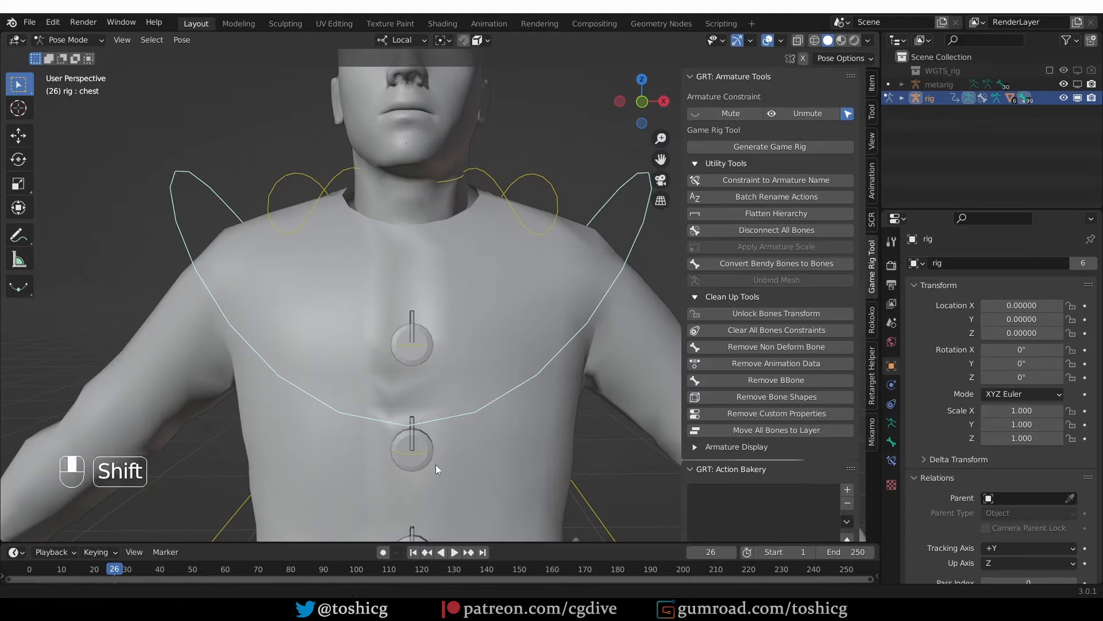
scroll(402, 422, up, 3)
middle_drag(399, 418, 408, 405)
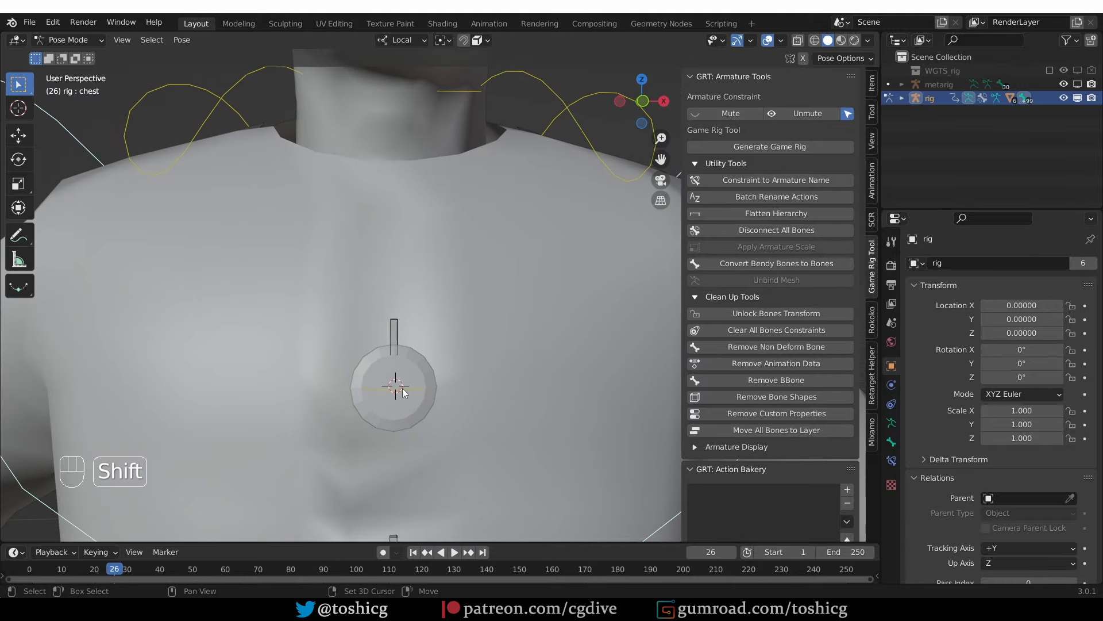
key(shift+a)
key(Tab)
key(shift+a)
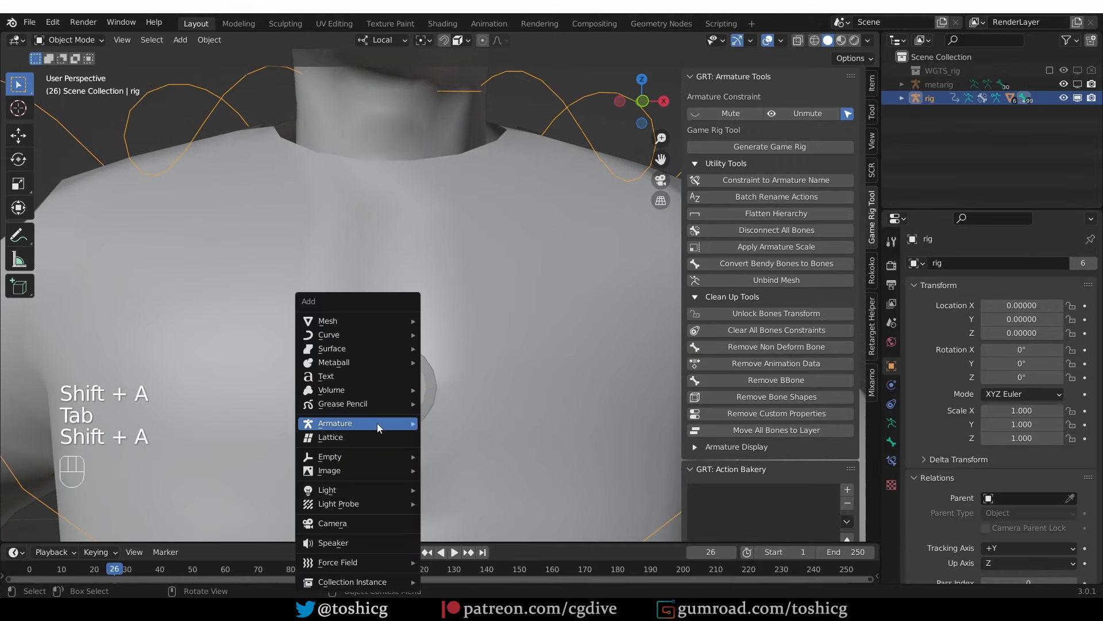
mouse_move(414, 458)
click(460, 455)
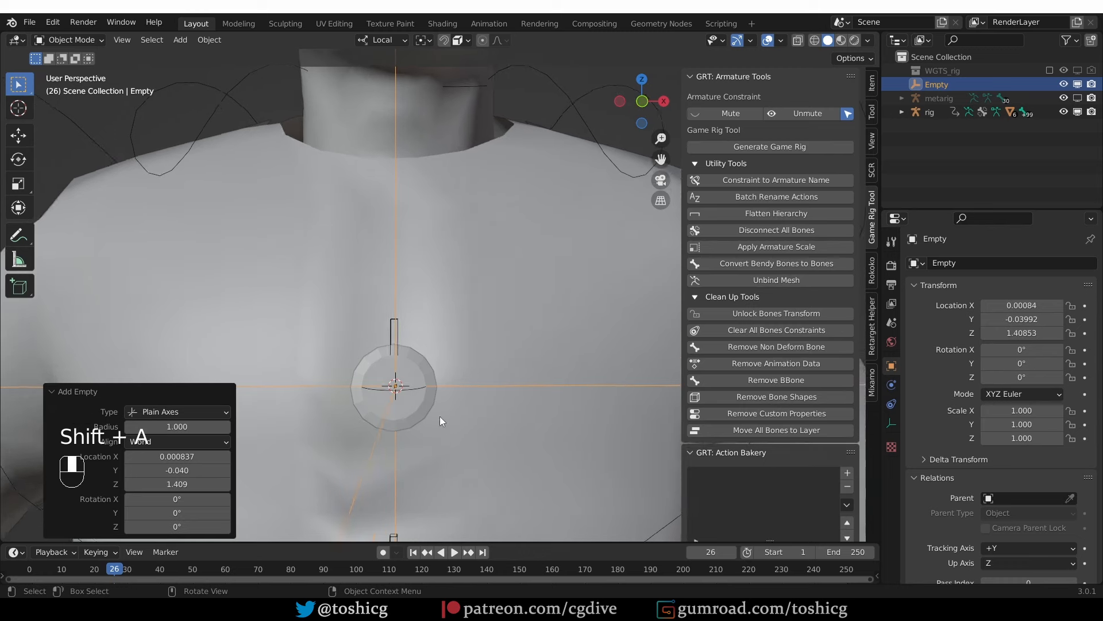
Reduce the empty's radius to 0.029
middle_drag(439, 416, 431, 412)
scroll(431, 412, down, 2)
drag(178, 426, 121, 426)
shift+drag(225, 426, 215, 426)
middle_drag(397, 408, 393, 421)
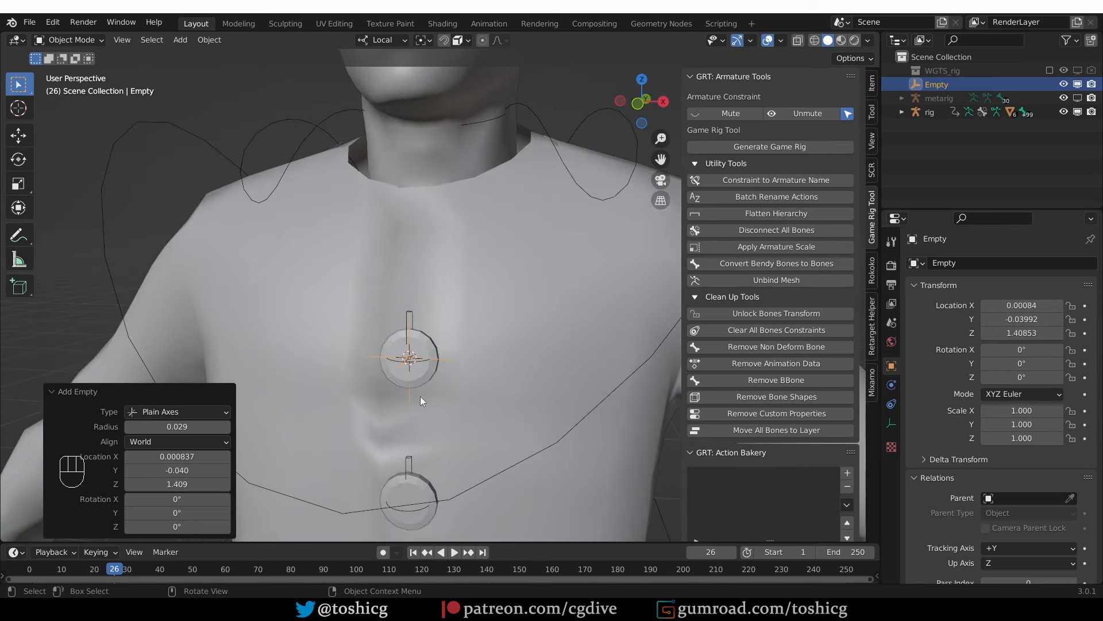
Select three soldier vertices around the top button and make the empty their vertex child
shift+click(443, 328)
key(Tab)
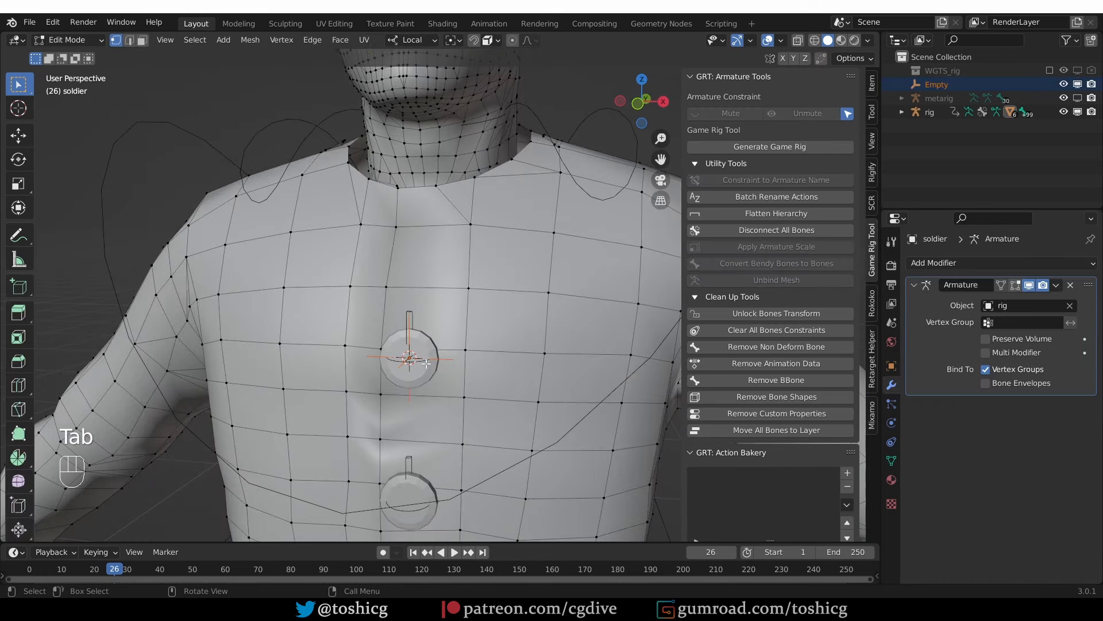
key(ctrl+z)
shift+click(382, 394)
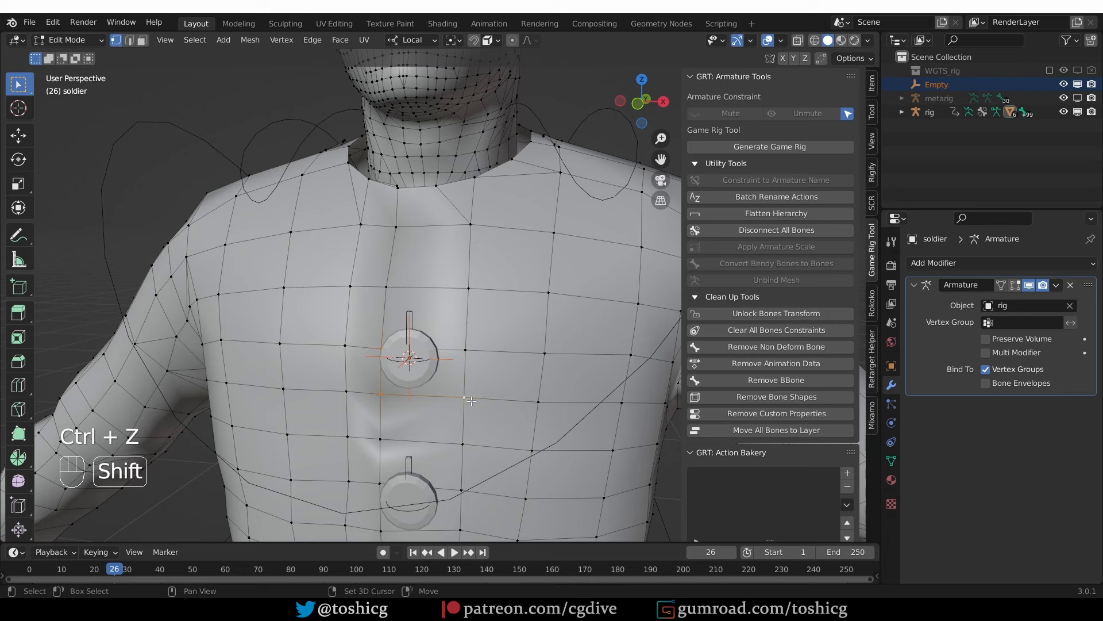
key(ctrl+p)
click(424, 401)
Leave Edit Mode and rotate the rig's chest control to check how the empty follows the shirt
key(Tab)
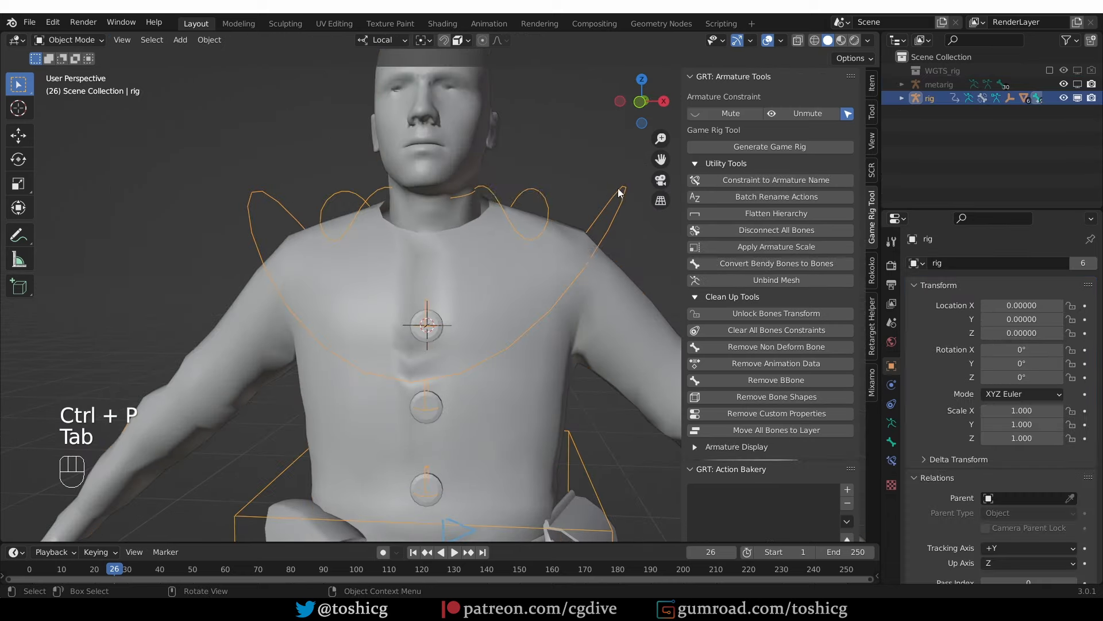
key(r)
key(r)
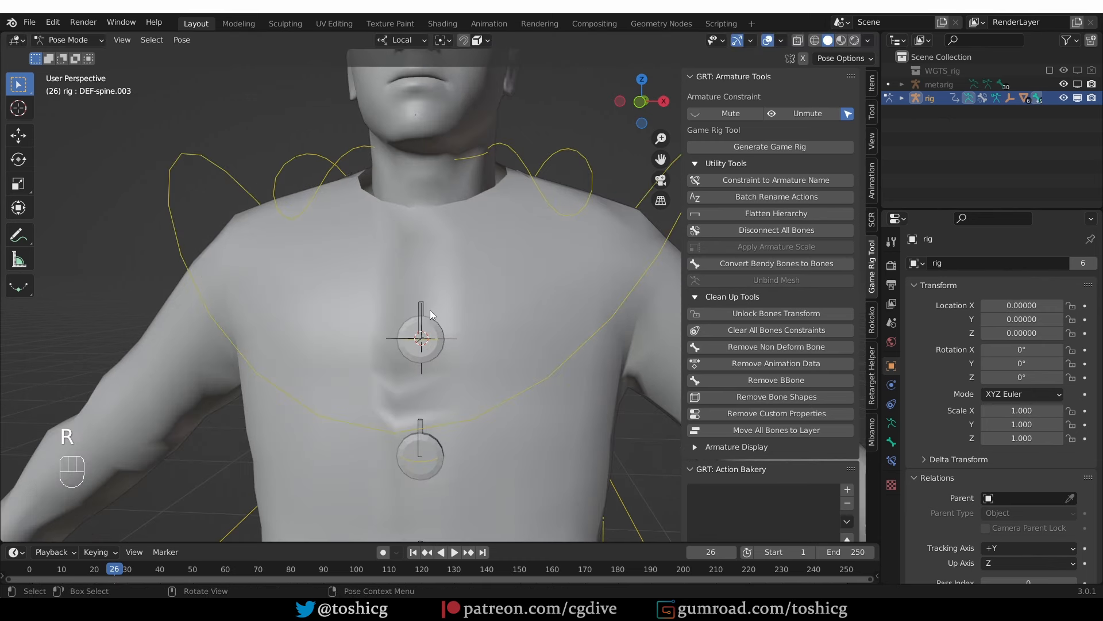
Add a Copy Transforms constraint with Empty as its target to the top button's bone DEF-button1.002 in Pose Mode
key(Tab)
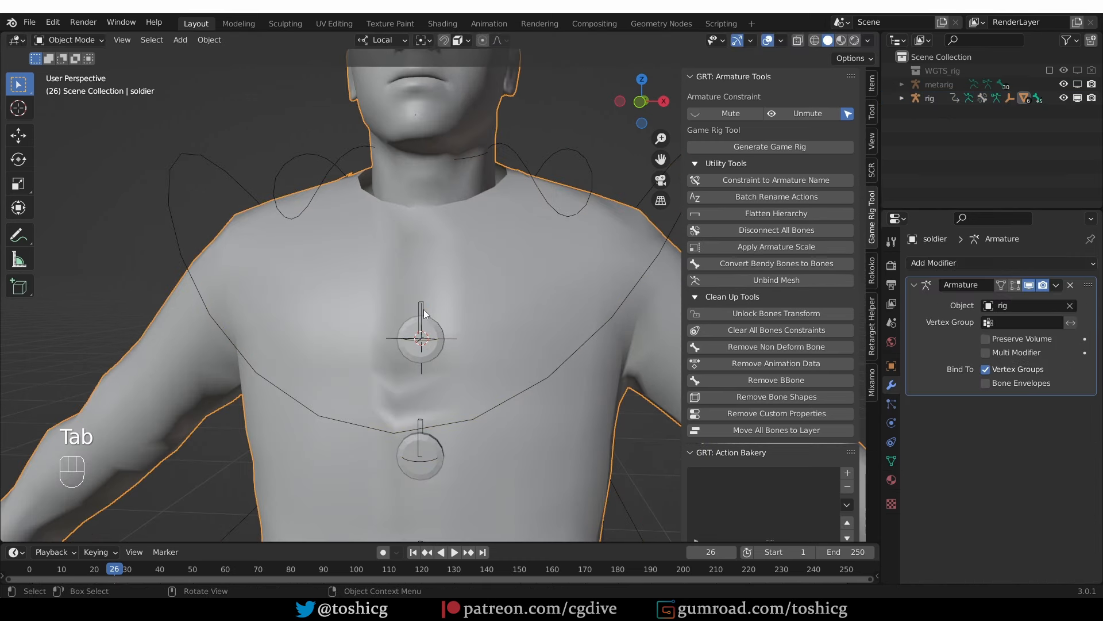
click(425, 303)
key(Tab)
click(426, 304)
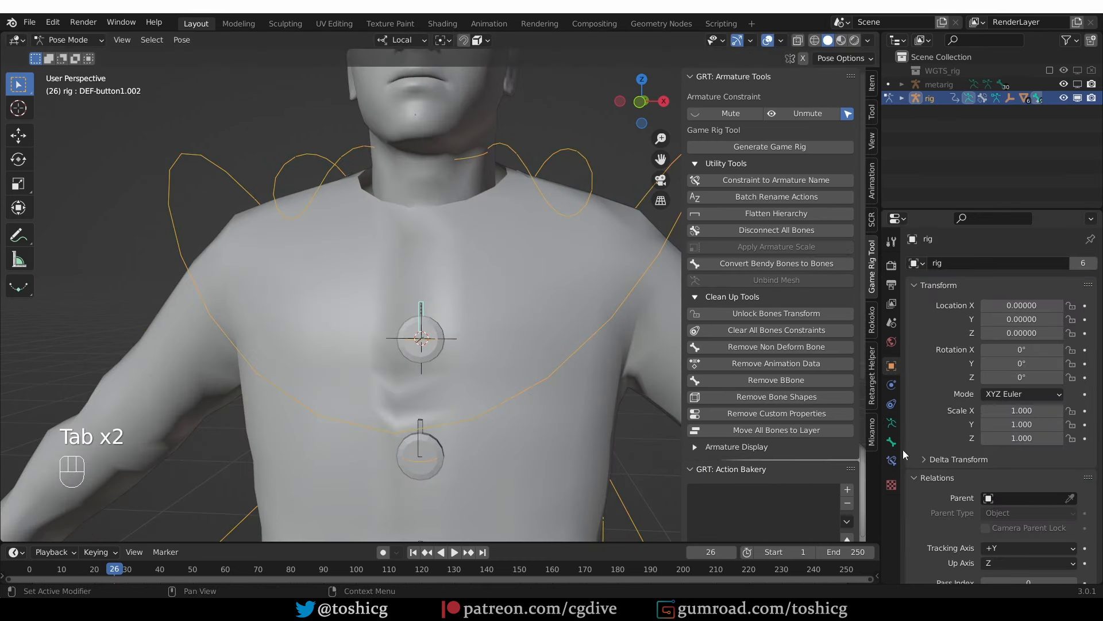
click(893, 462)
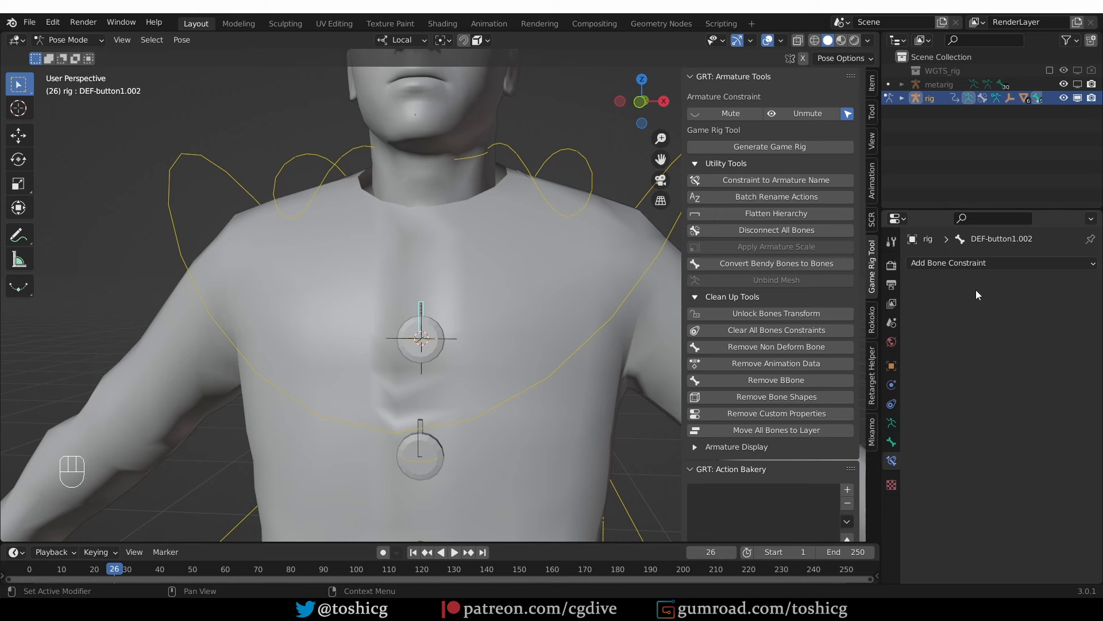
click(956, 264)
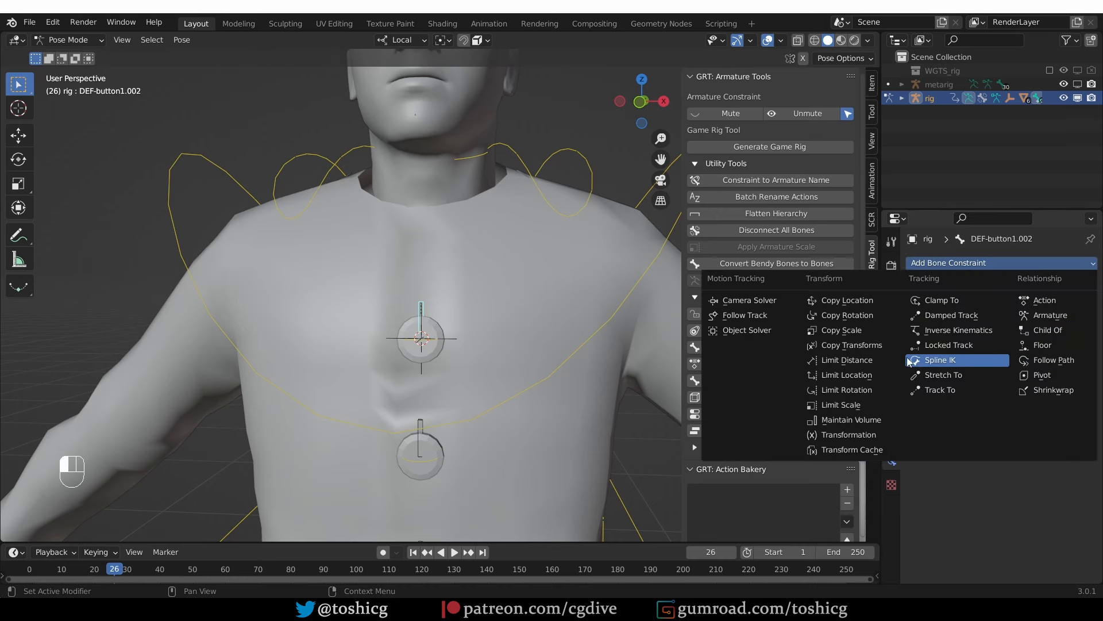
click(867, 345)
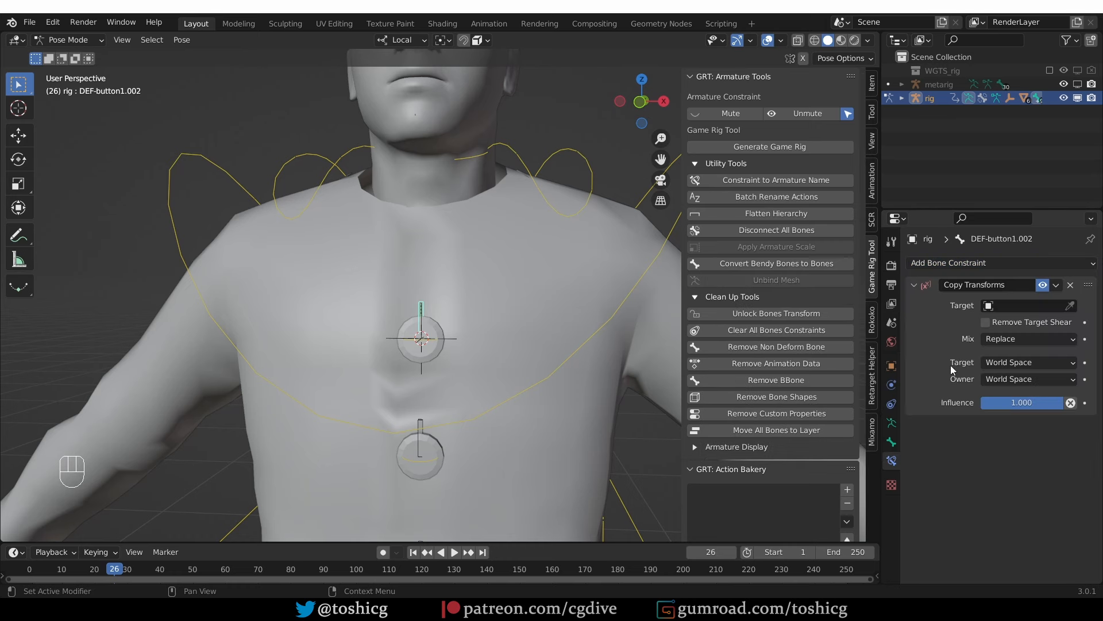
click(1032, 306)
text(emp)
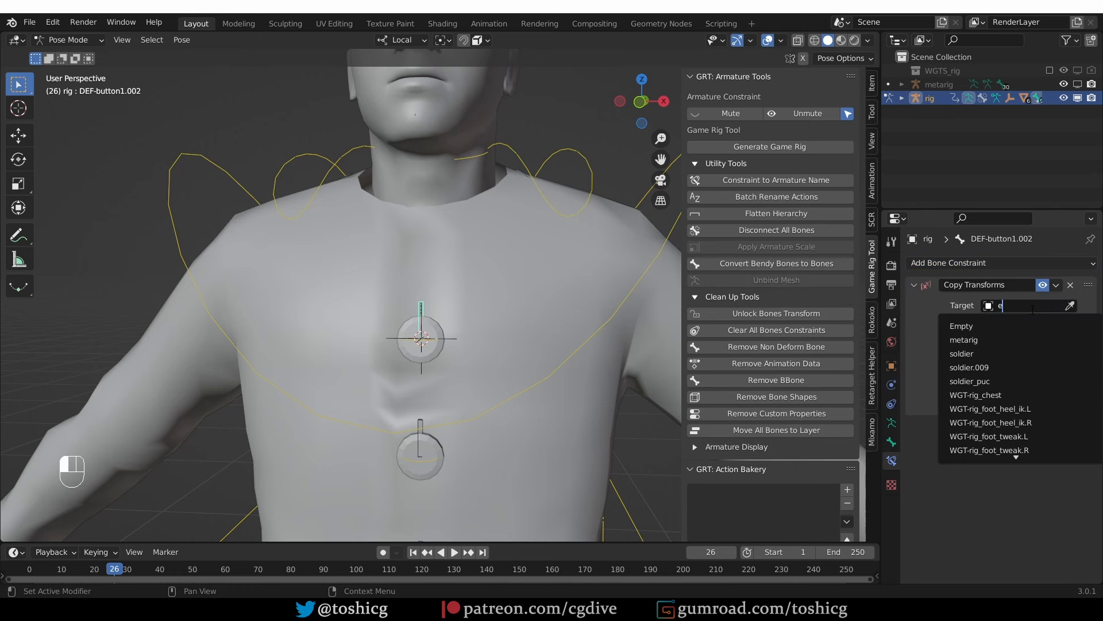
click(1031, 326)
Rotate the chest control to check how the constrained top button follows the body, and cancel the rotation
scroll(660, 213, down, 3)
mouse_move(655, 224)
middle_down()
mouse_move(593, 239)
mouse_move(646, 244)
middle_up()
key(alt+z)
scroll(554, 287, up, 2)
click(616, 203)
key(r)
key(r)
right_click(580, 253)
middle_drag(496, 318, 451, 329)
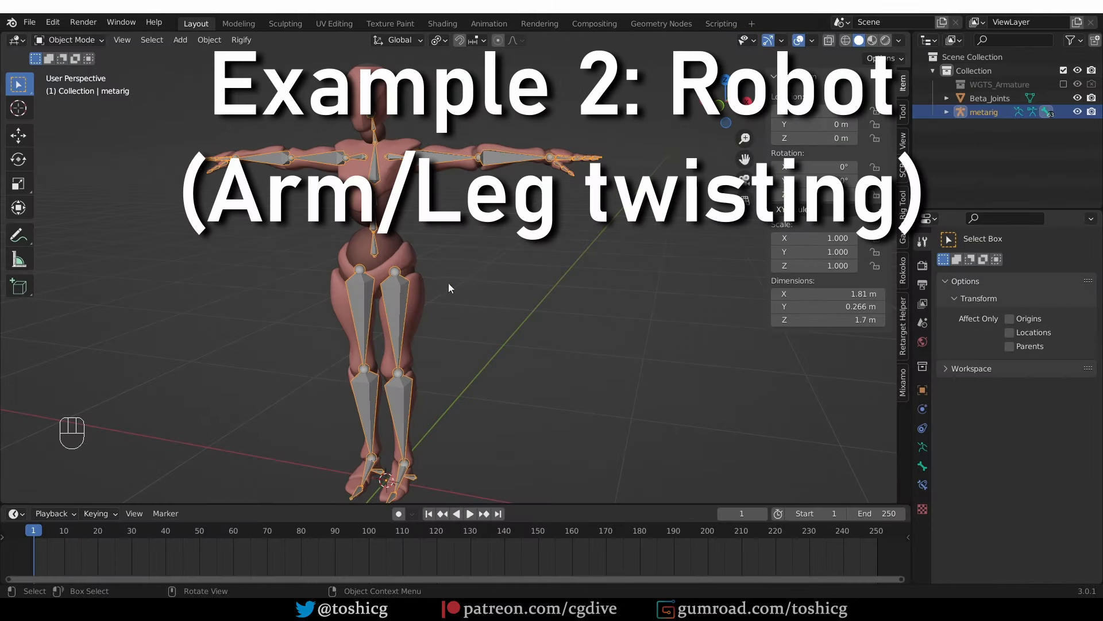
Examine the robot's segmented body with the viewport overlays hidden, and show the overlays again
middle_drag(502, 351, 519, 363)
key(z)
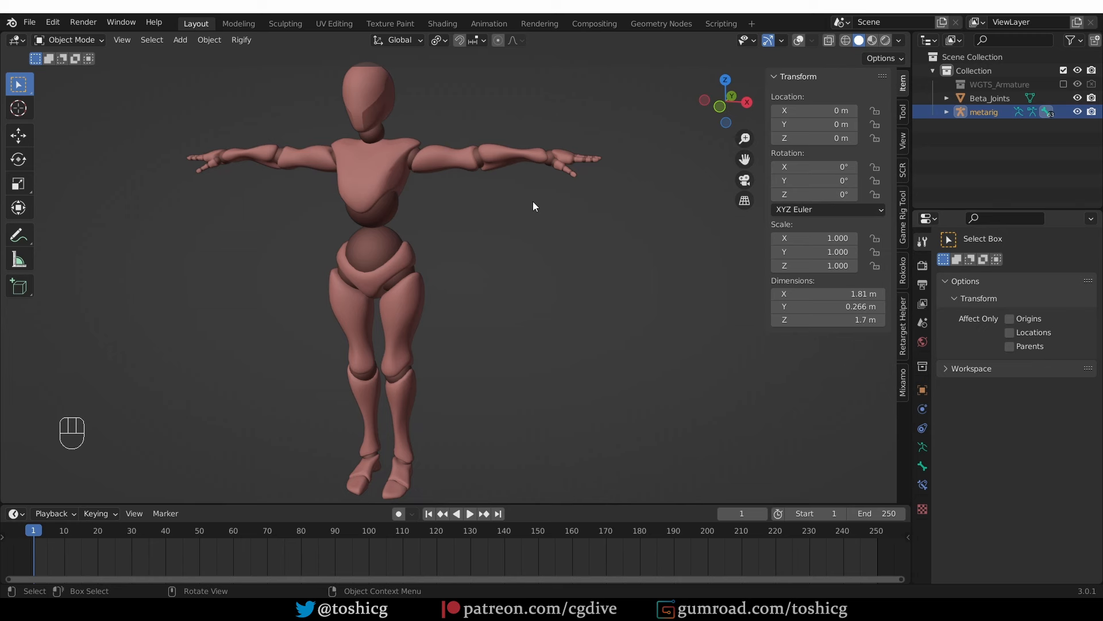
key(z)
click(554, 173)
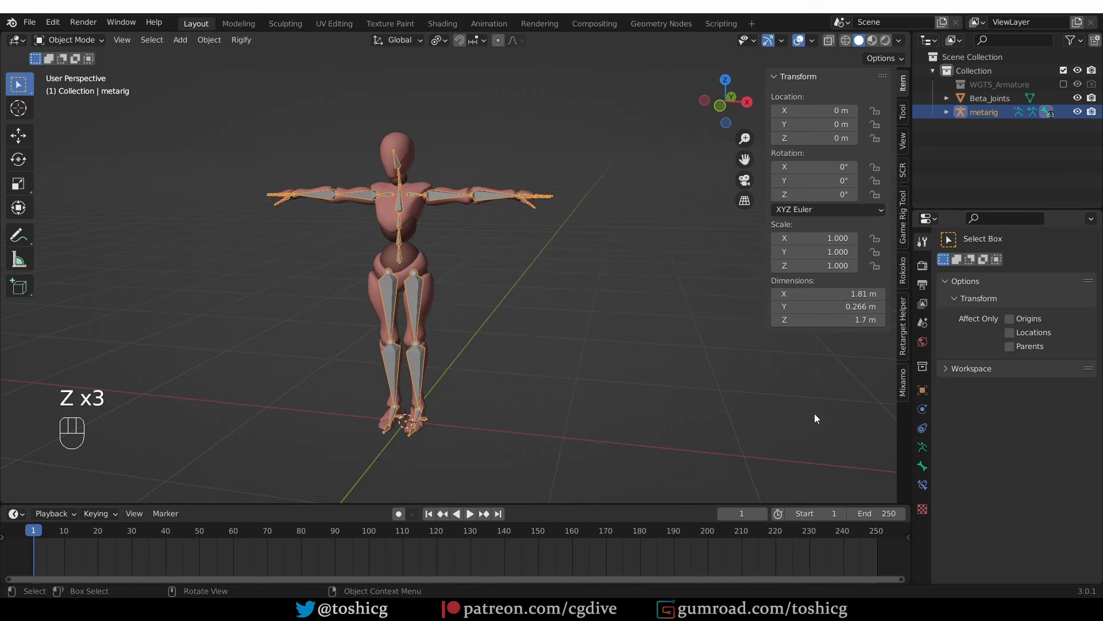
Generate the Rigify control rig from the robot's metarig and hide the metarig
click(922, 448)
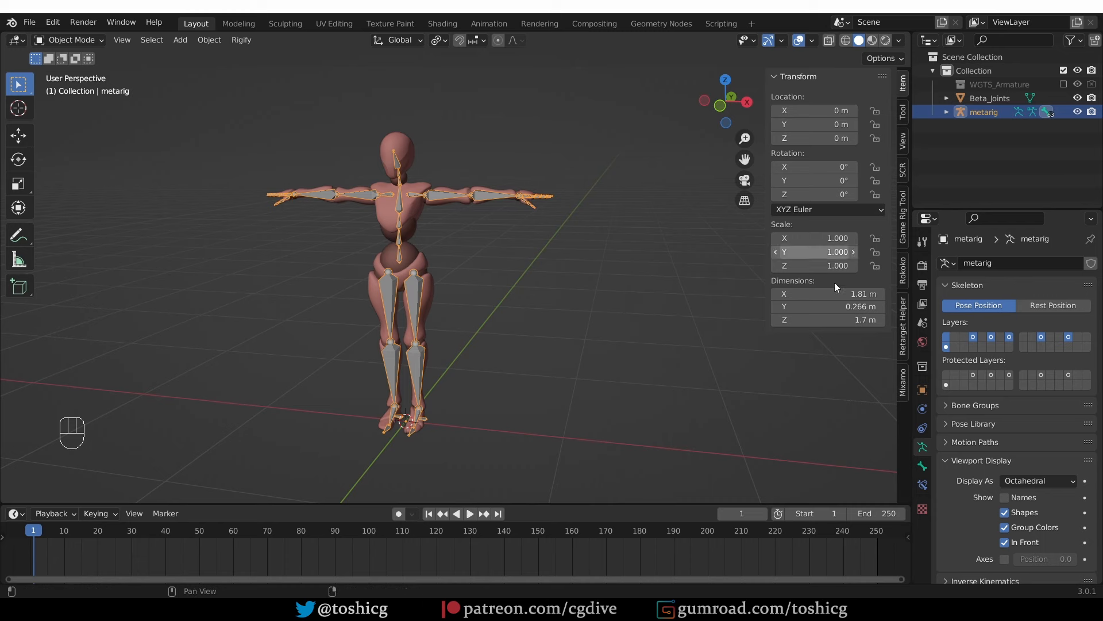
scroll(1018, 325, down, 5)
click(1012, 535)
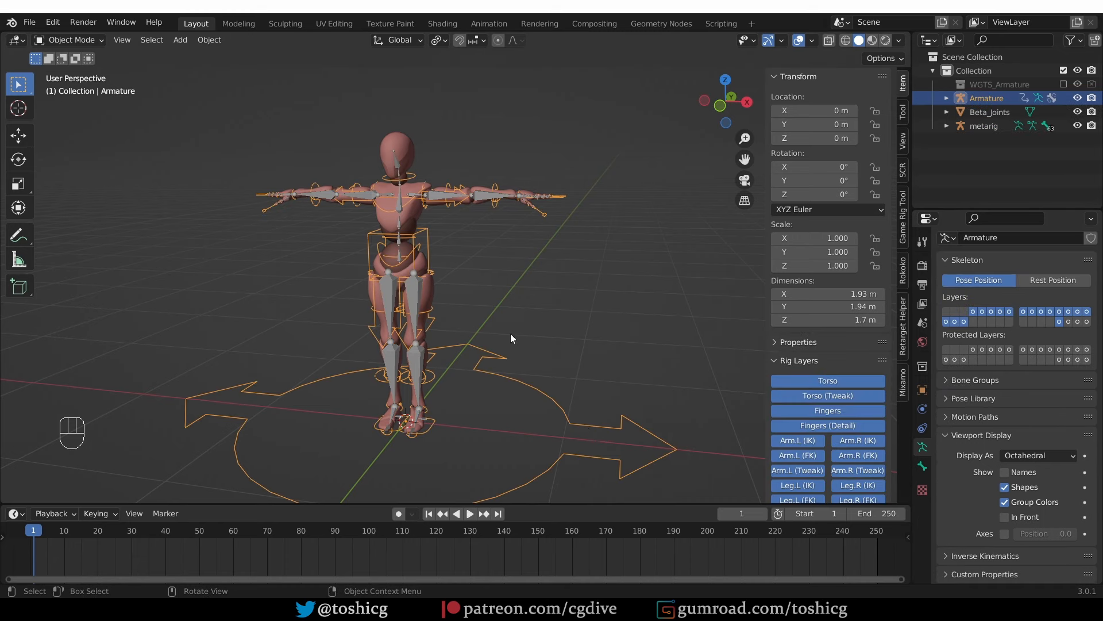
scroll(474, 187, up, 3)
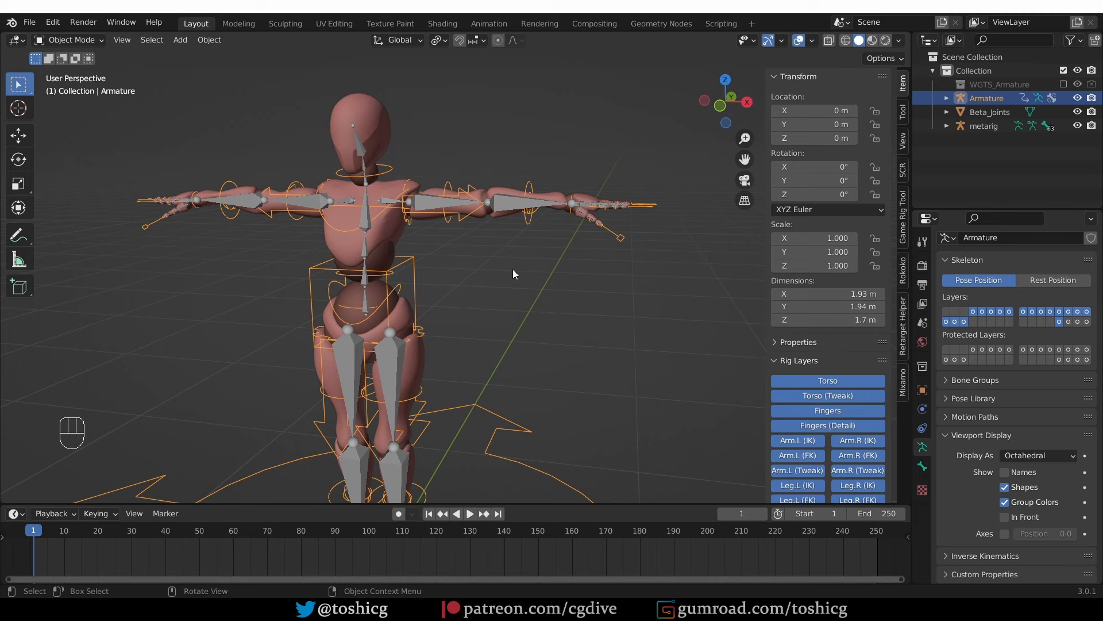
click(1077, 125)
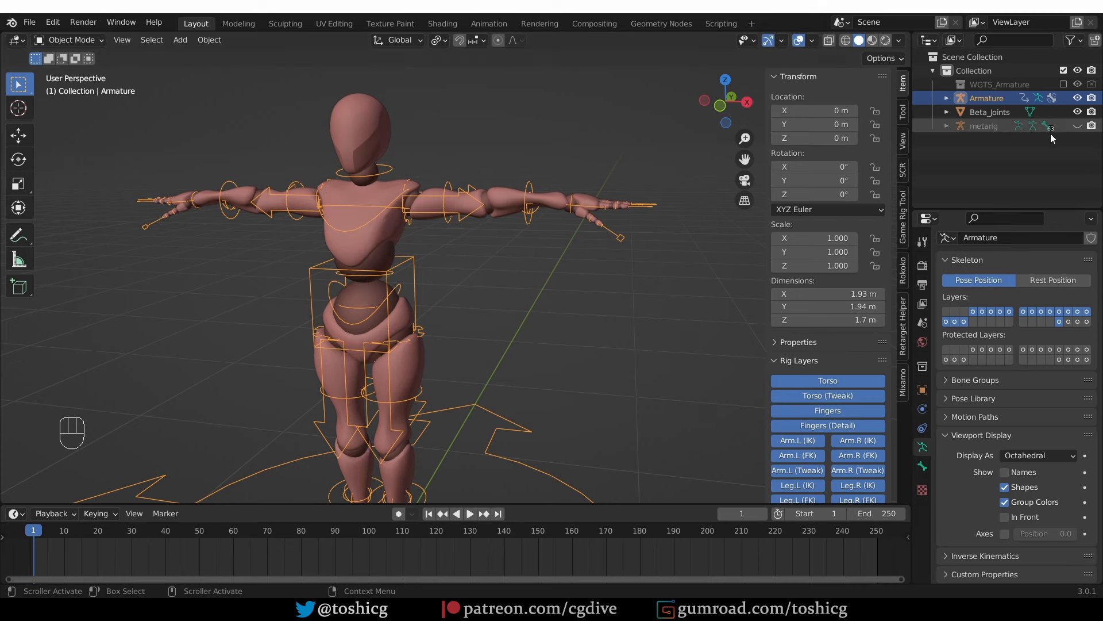
Parent the Beta_Joints mesh to the generated Armature with automatic weights
ctrl+click(509, 188)
key(ctrl+p)
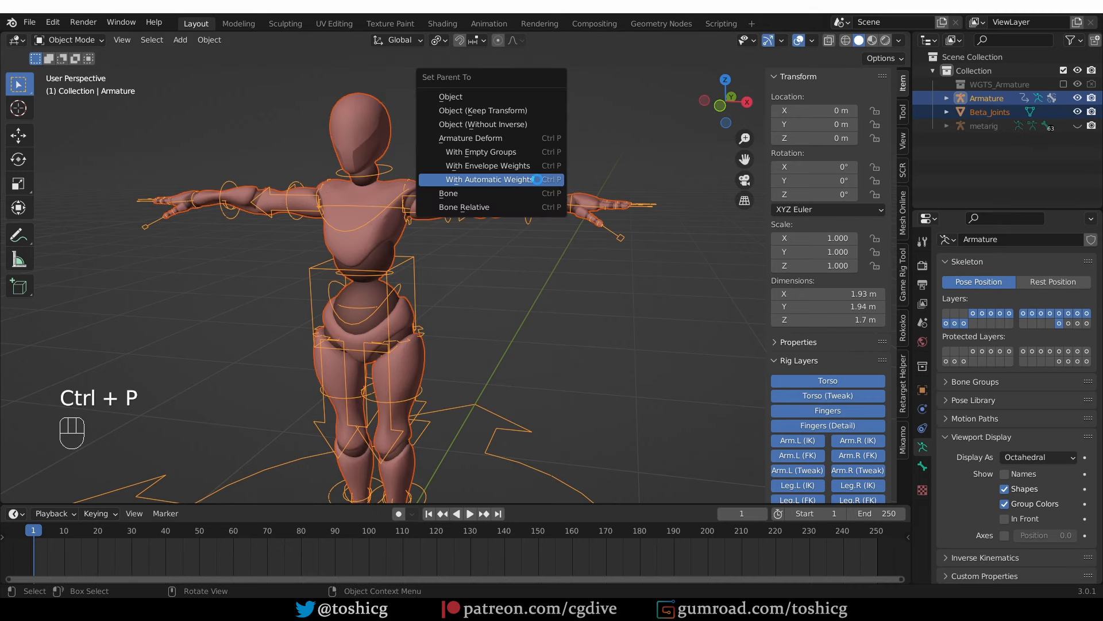
click(537, 179)
Rotate the hand_ik.L control by about -107° and 17.8° with Trackball in Pose Mode, and draw an annotation line above the left forearm
scroll(558, 229, up, 1)
scroll(505, 347, up, 4)
shift+middle_drag(558, 229, 483, 347)
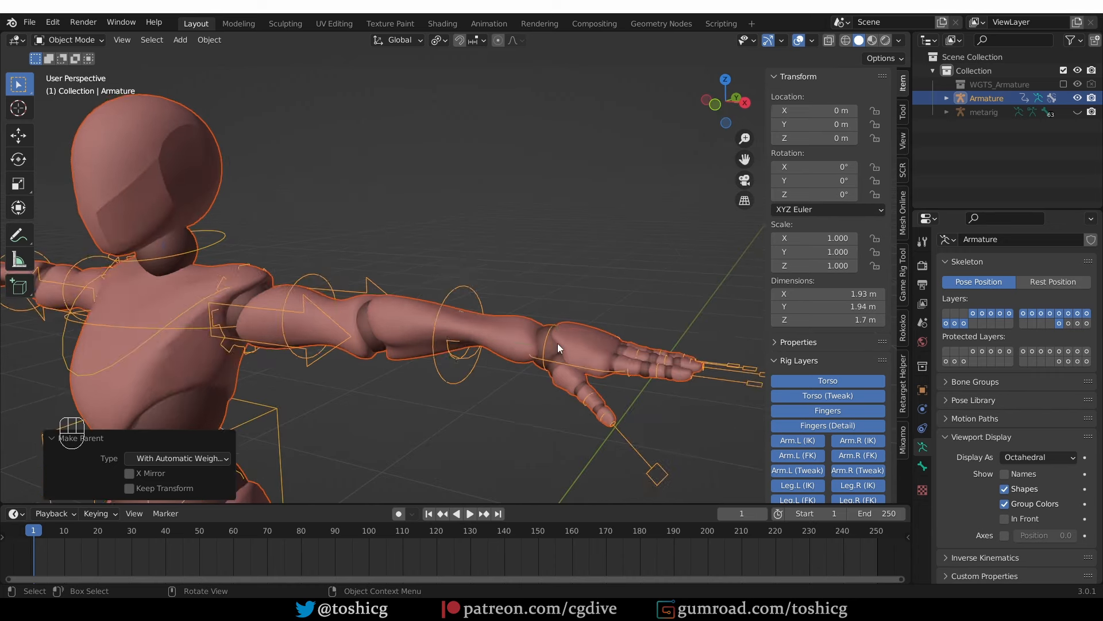
key(Tab)
click(588, 370)
key(r)
key(r)
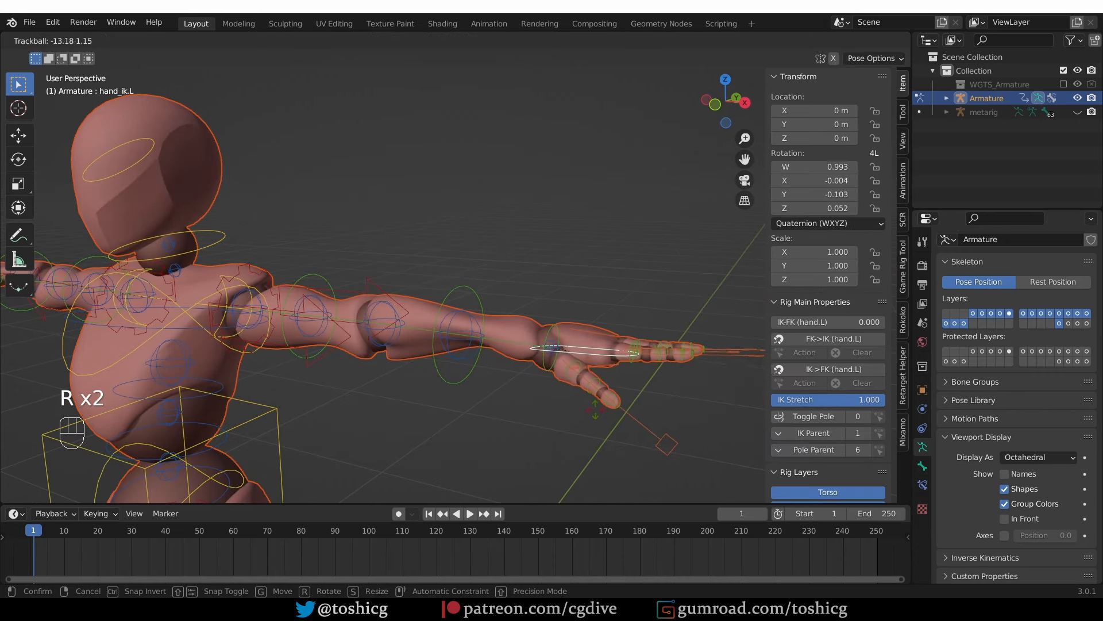
click(429, 276)
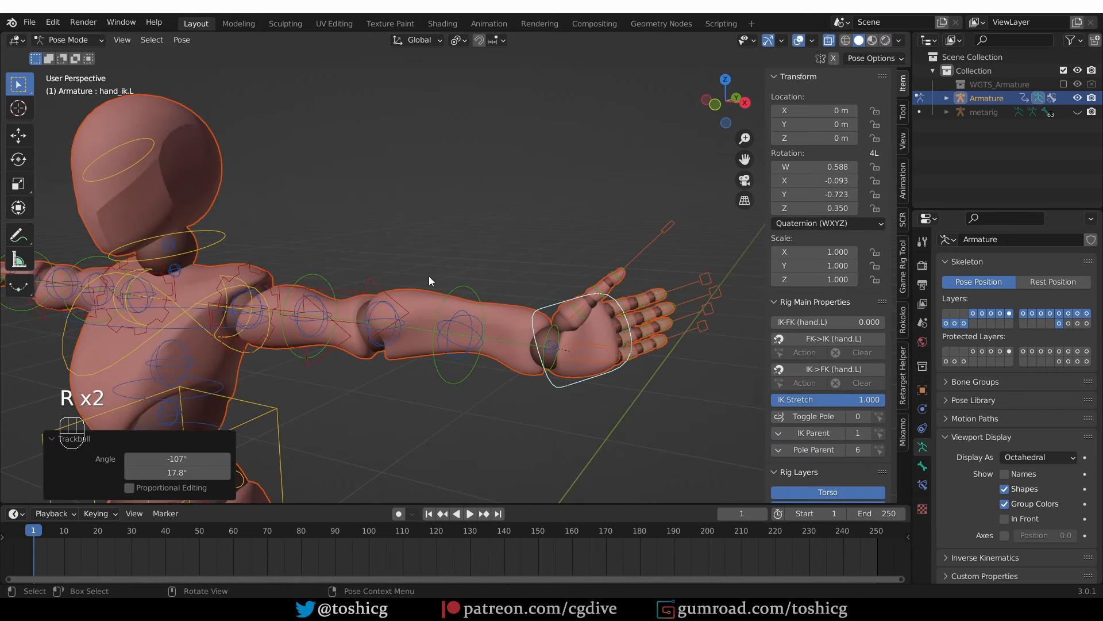
drag(384, 272, 524, 280)
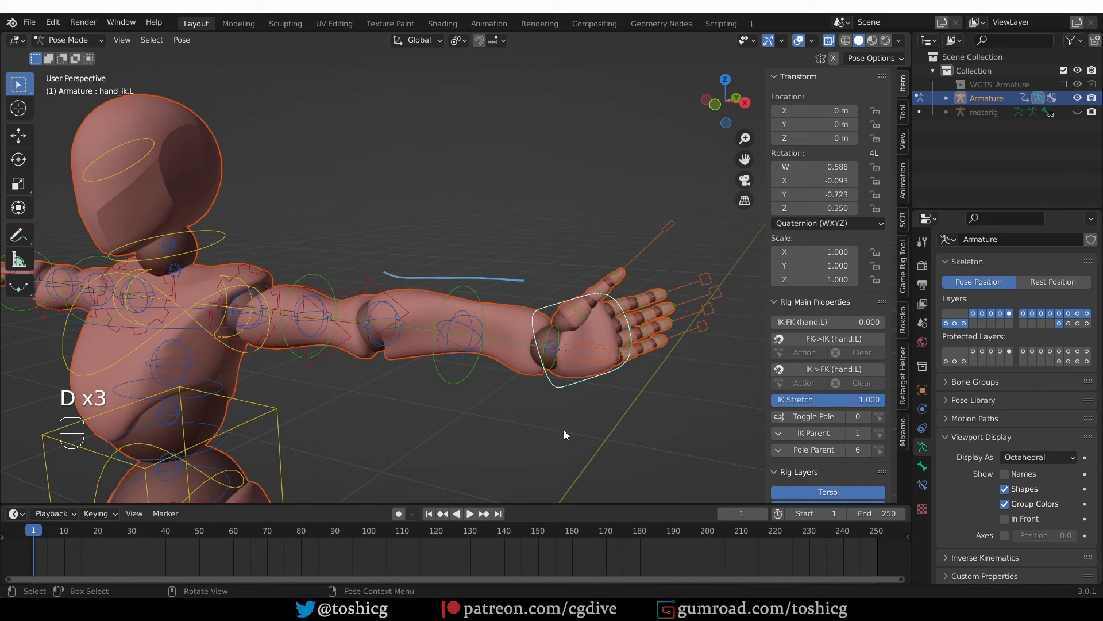
Rotate the hand_ik.L control by about -28.1° and -13.8° with Trackball
scroll(564, 430, up, 2)
key(r)
key(r)
click(638, 385)
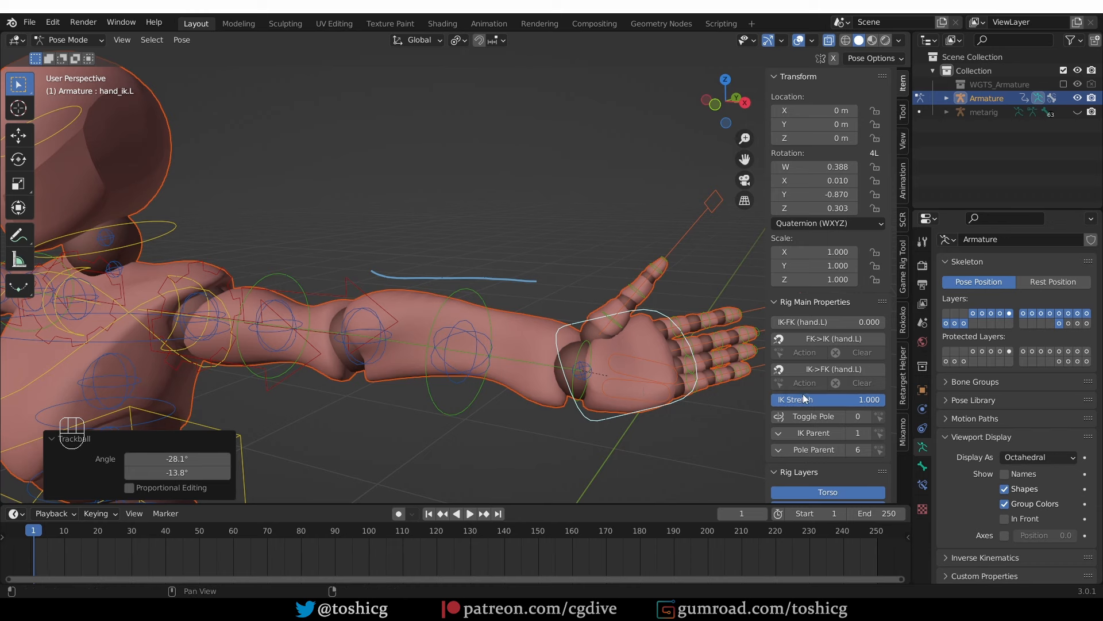
Show the armature's deform bone layer and rotate hand_ik.L by about 18.9° and -1.72° with Trackball
shift+click(1069, 325)
scroll(634, 321, down, 1)
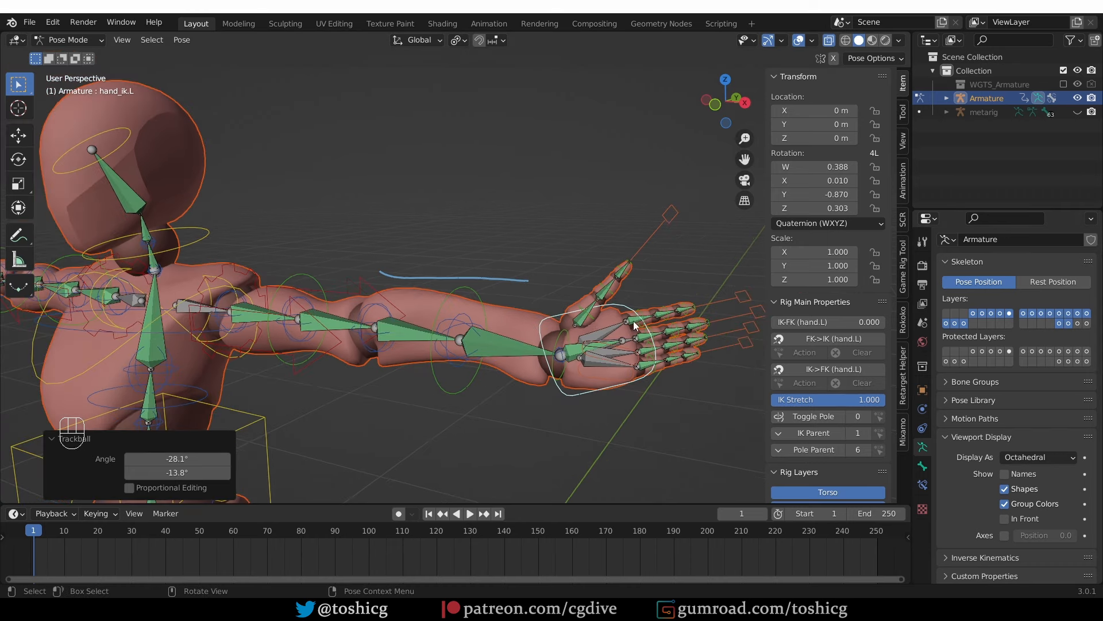
key(r)
key(r)
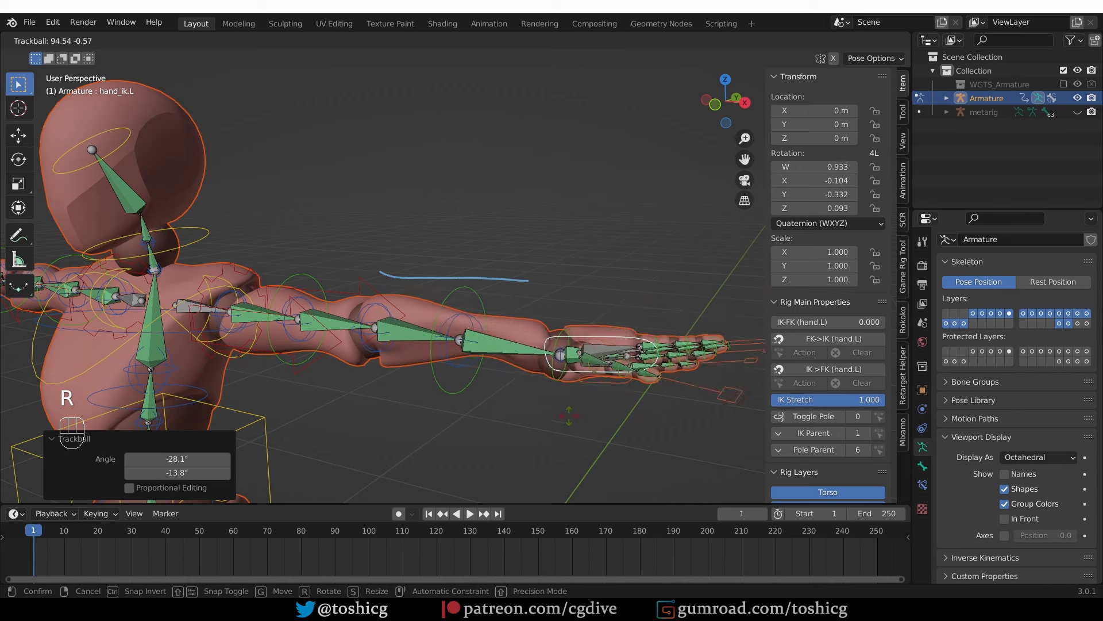
click(568, 337)
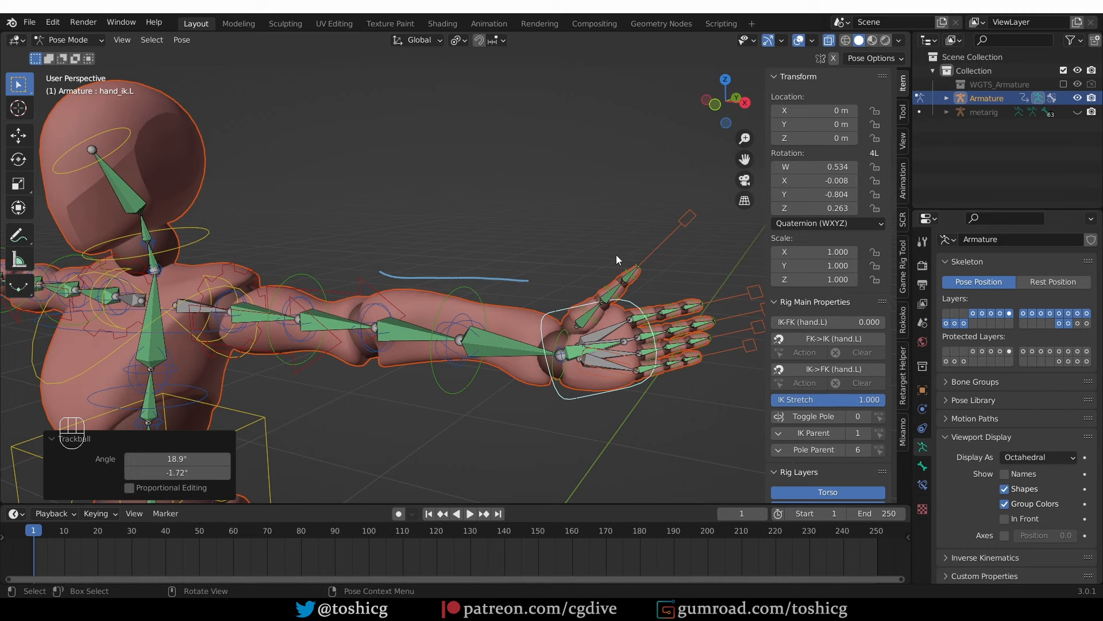
Unhide the metarig and select its upper_arm.L bone in Pose Mode
key(Tab)
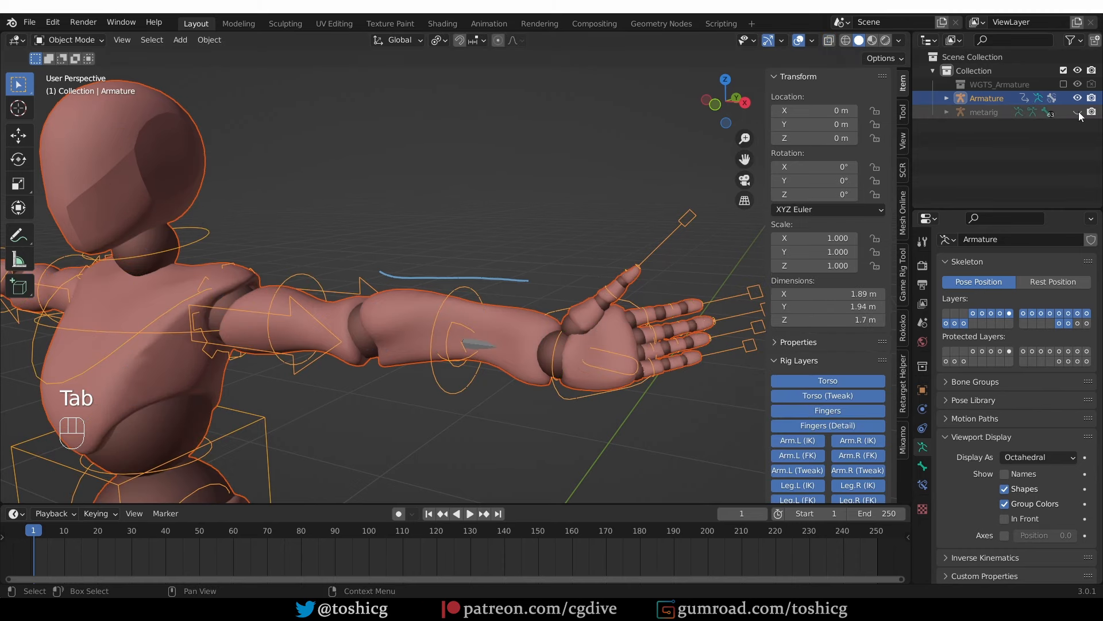
click(1078, 113)
click(977, 113)
key(Tab)
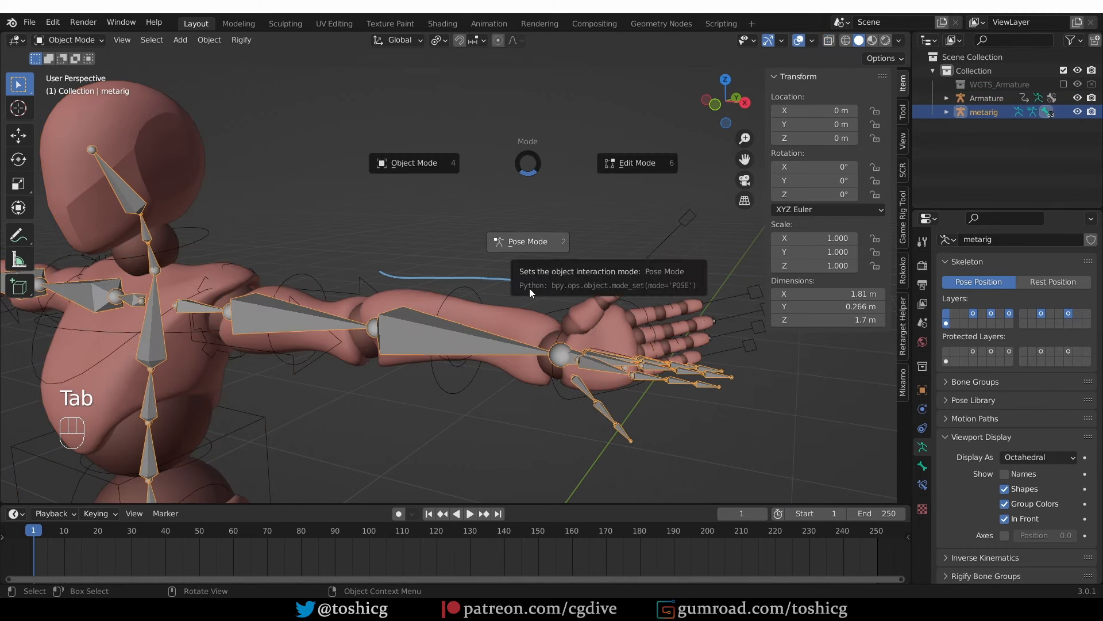
click(530, 288)
click(285, 316)
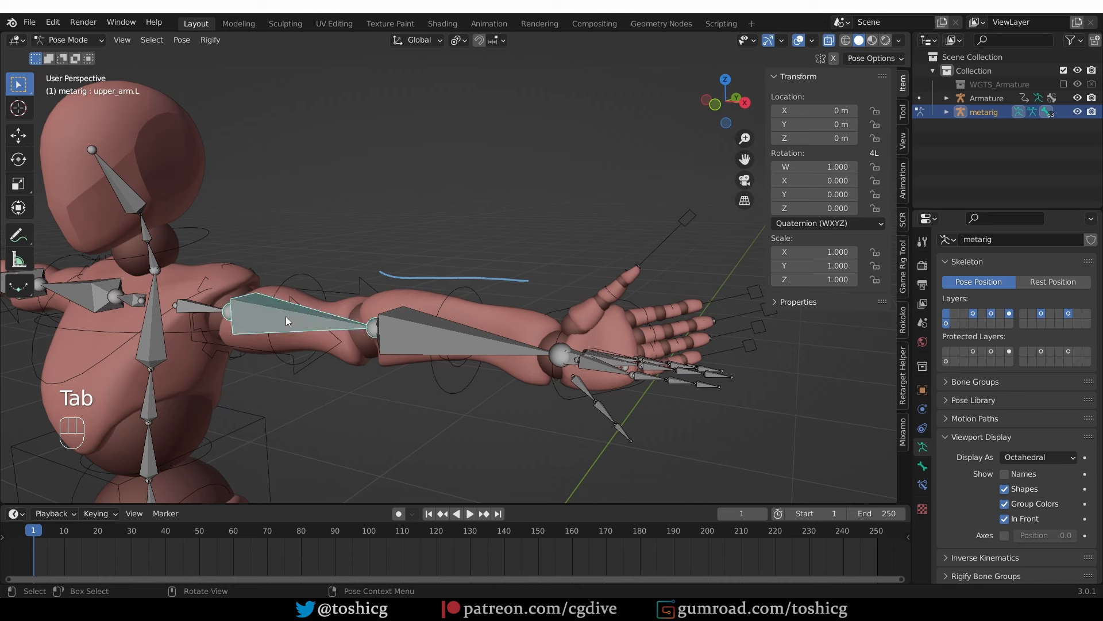
Set the Rigify Limb Segments to 1 on the metarig's left and right upper arm and thigh bones
click(923, 466)
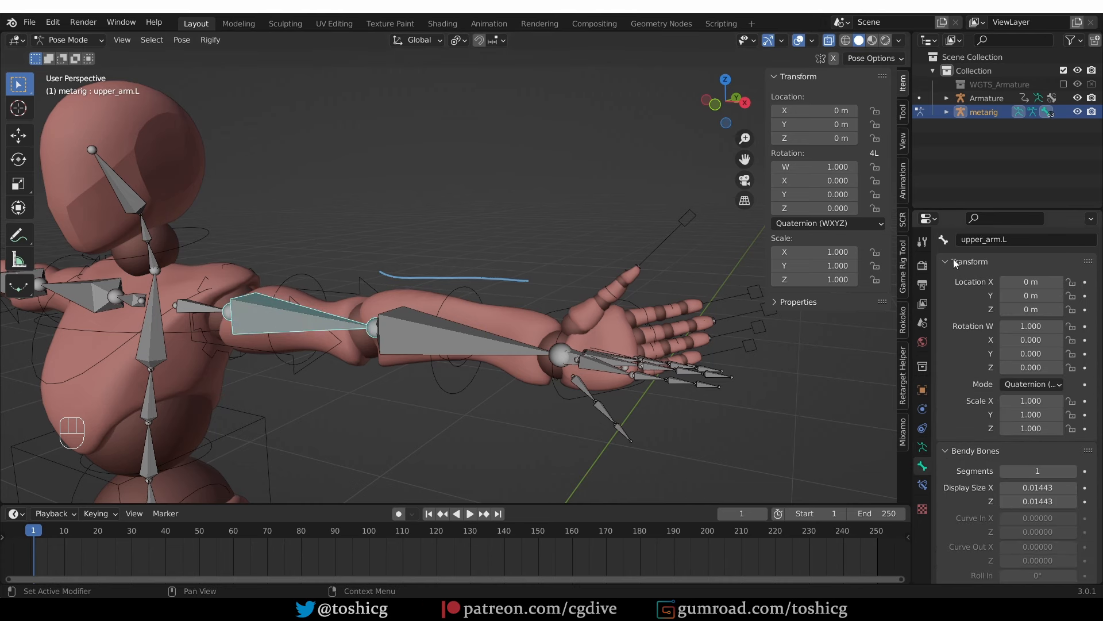
drag(954, 261, 985, 401)
click(987, 403)
scroll(1002, 460, down, 2)
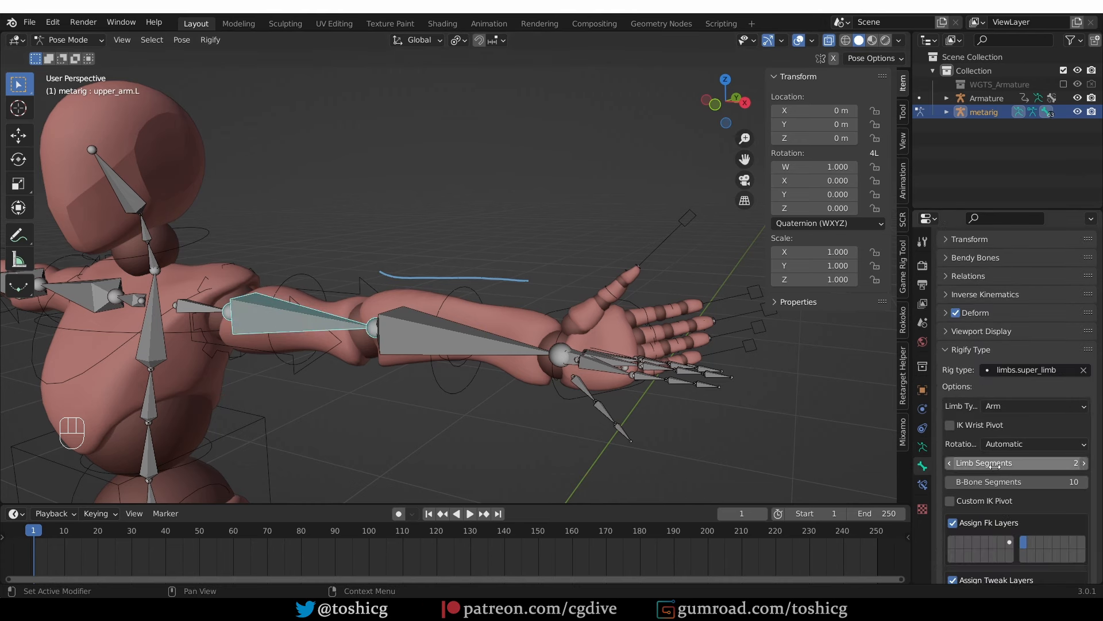
click(951, 462)
scroll(223, 333, down, 2)
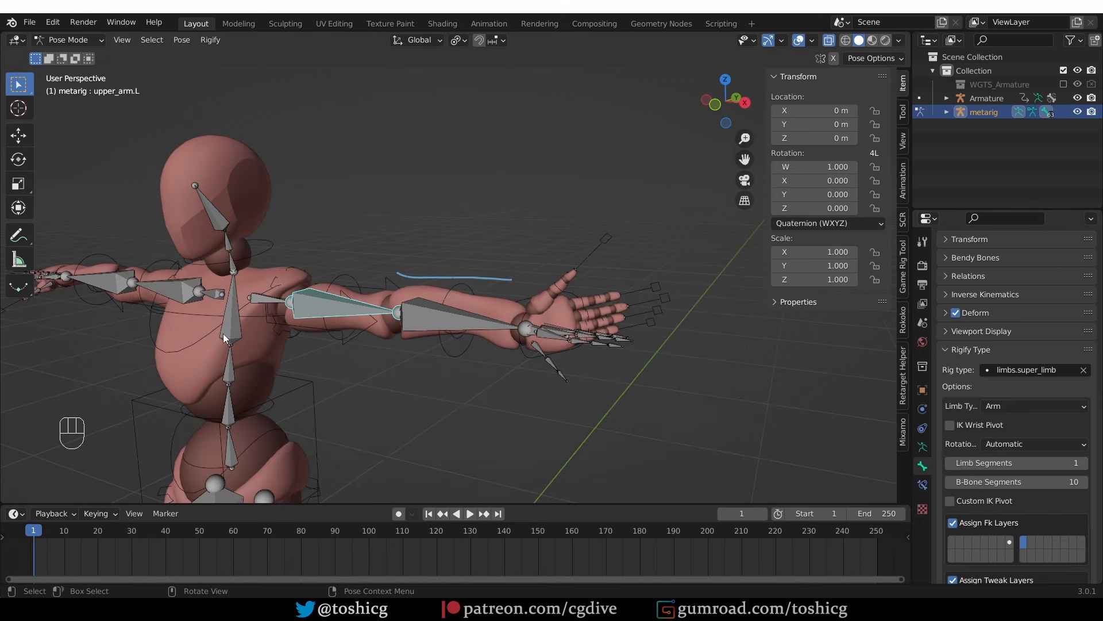
click(170, 285)
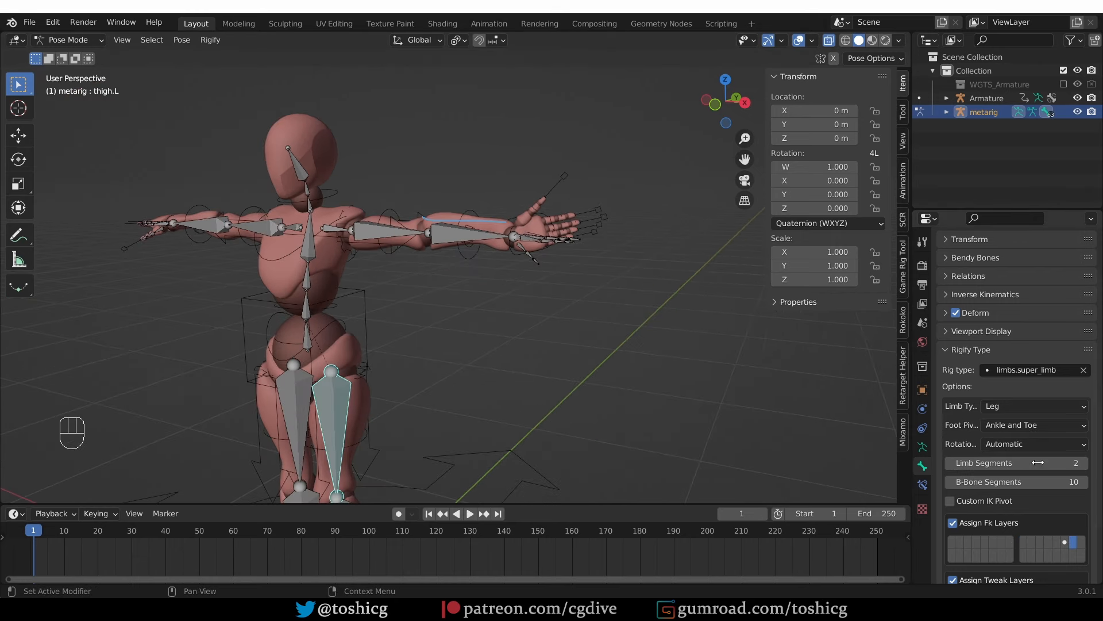
click(302, 396)
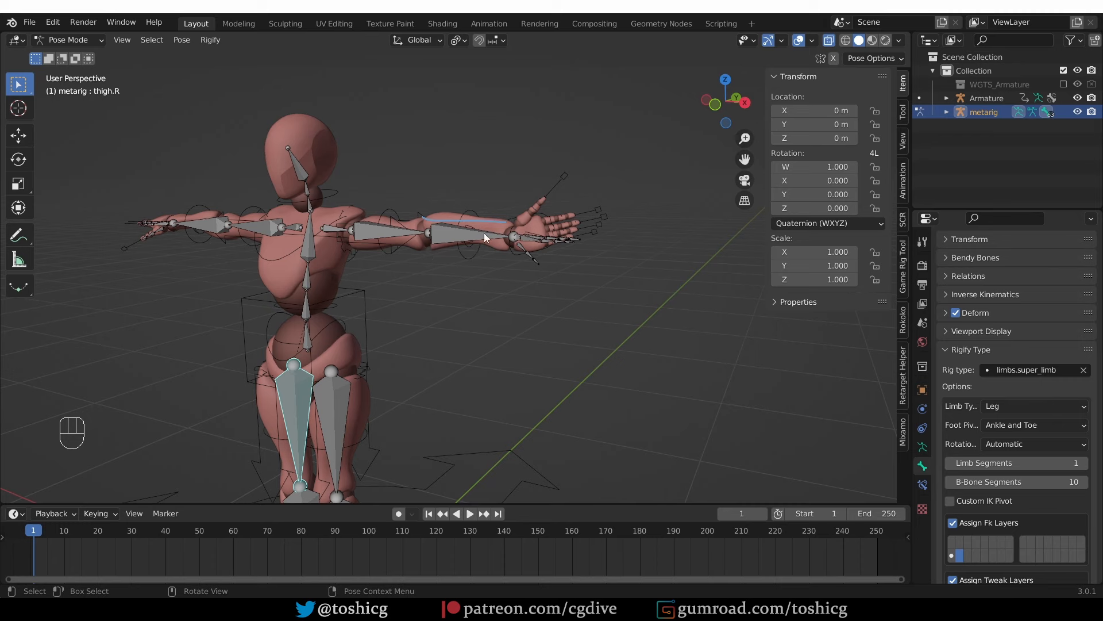
Regenerate the Rigify control rig from the modified metarig
key(Tab)
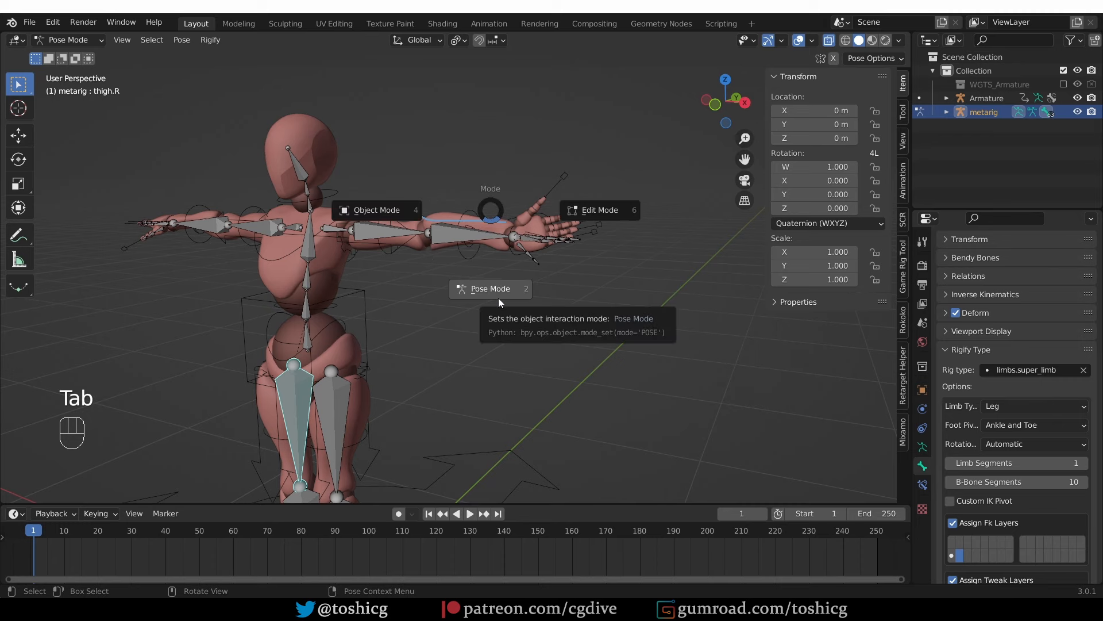
click(490, 288)
click(922, 447)
scroll(1017, 402, down, 5)
click(1029, 547)
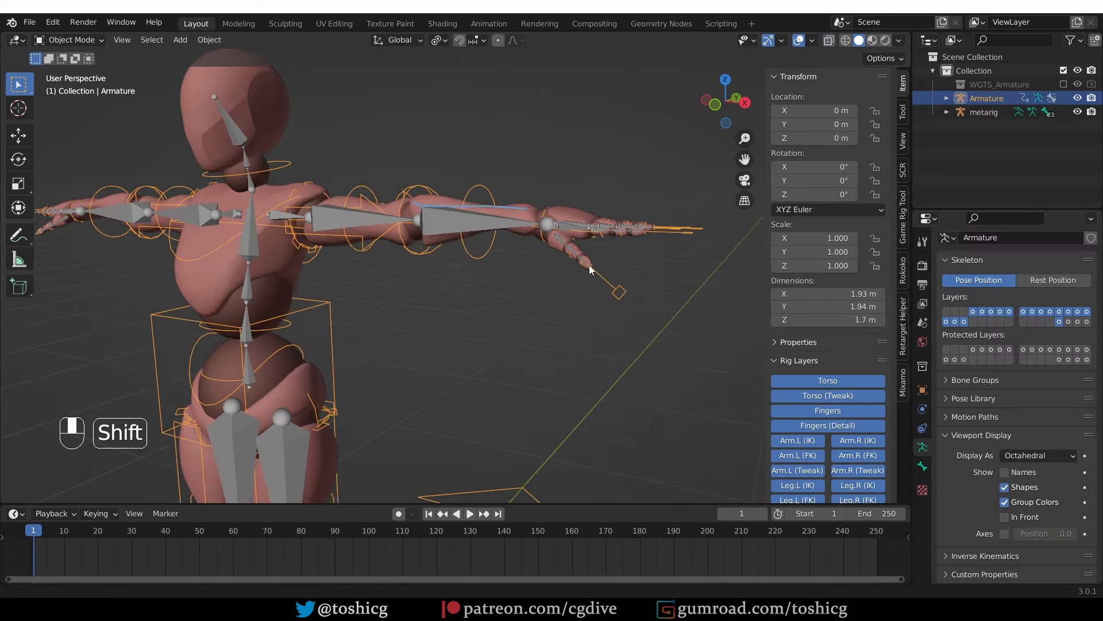
Select the Beta_Joints mesh in Object Mode and delete all of its vertex groups
shift+middle_drag(589, 264, 546, 234)
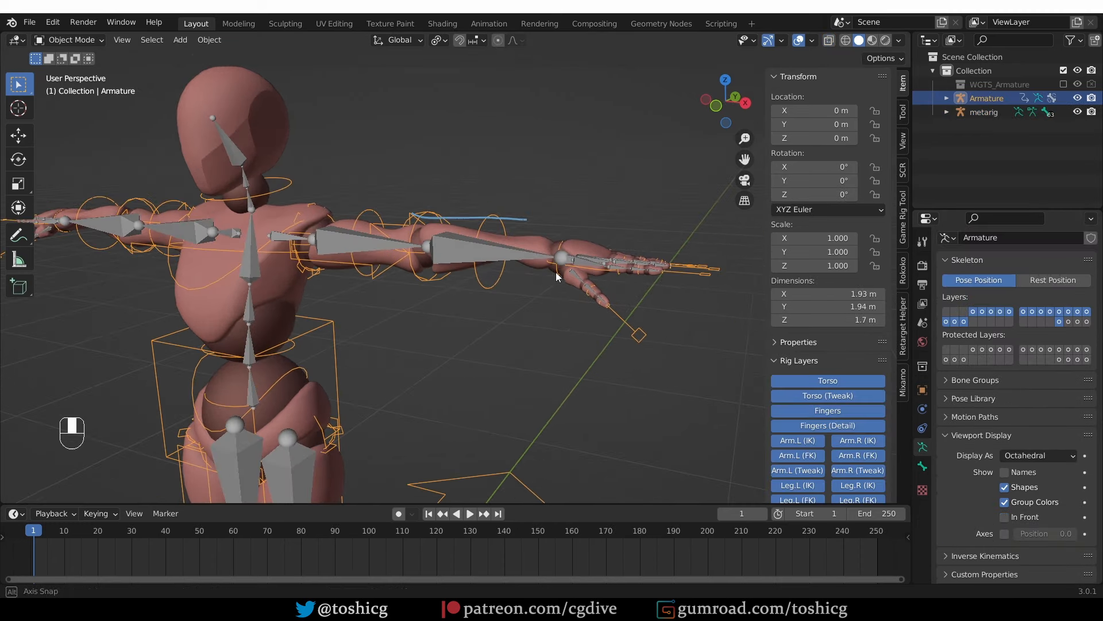
key(Tab)
click(534, 239)
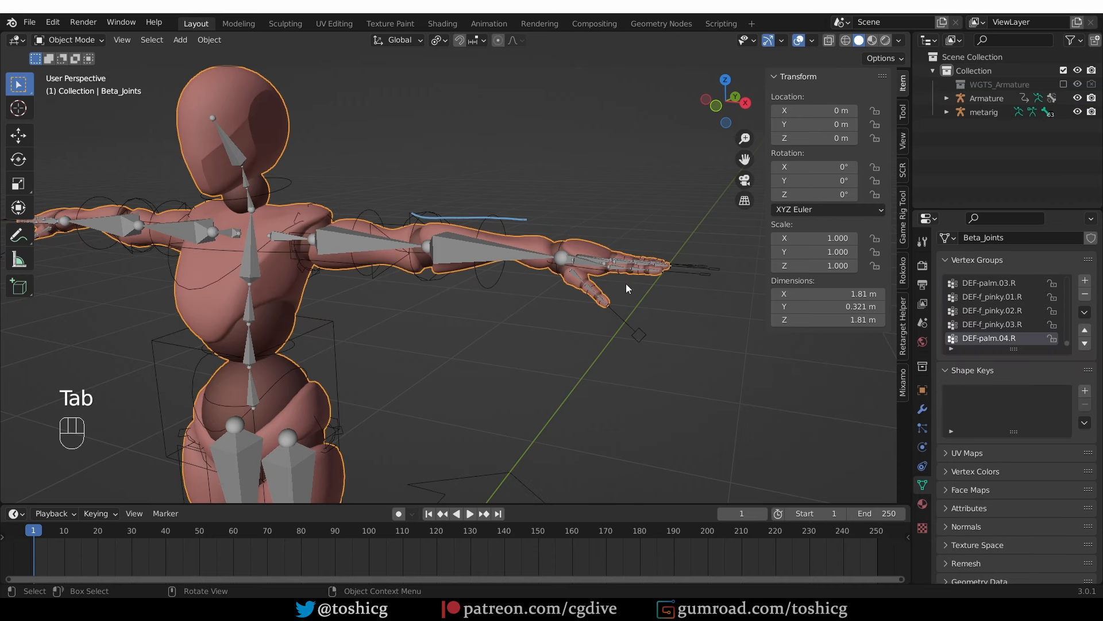
click(1084, 314)
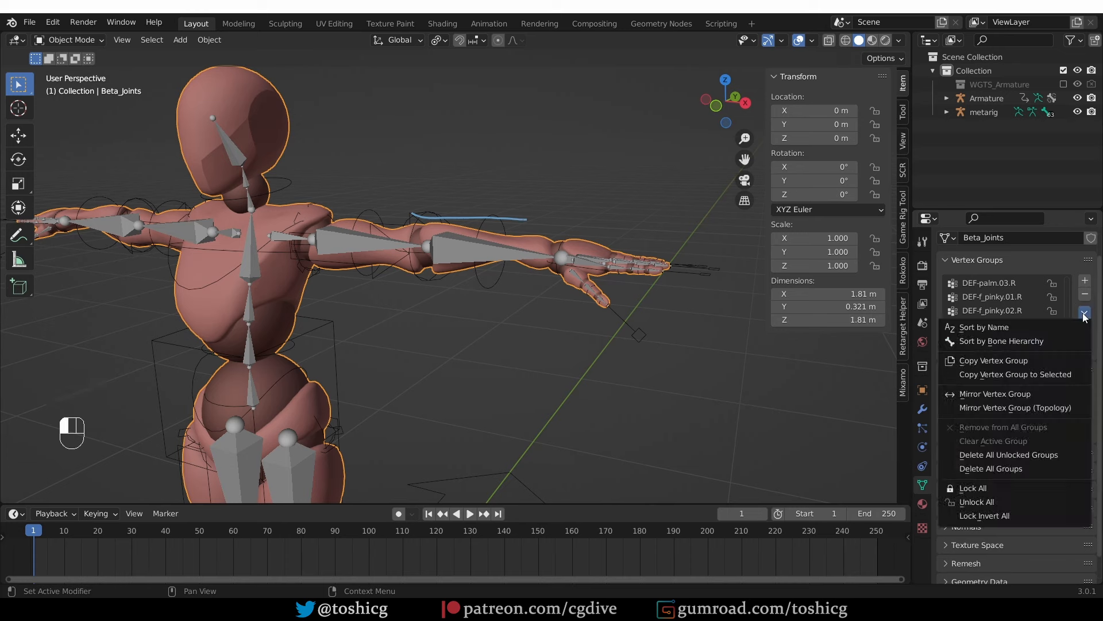
click(1048, 468)
Parent the Beta_Joints mesh to the regenerated Armature with automatic weights
shift+click(498, 223)
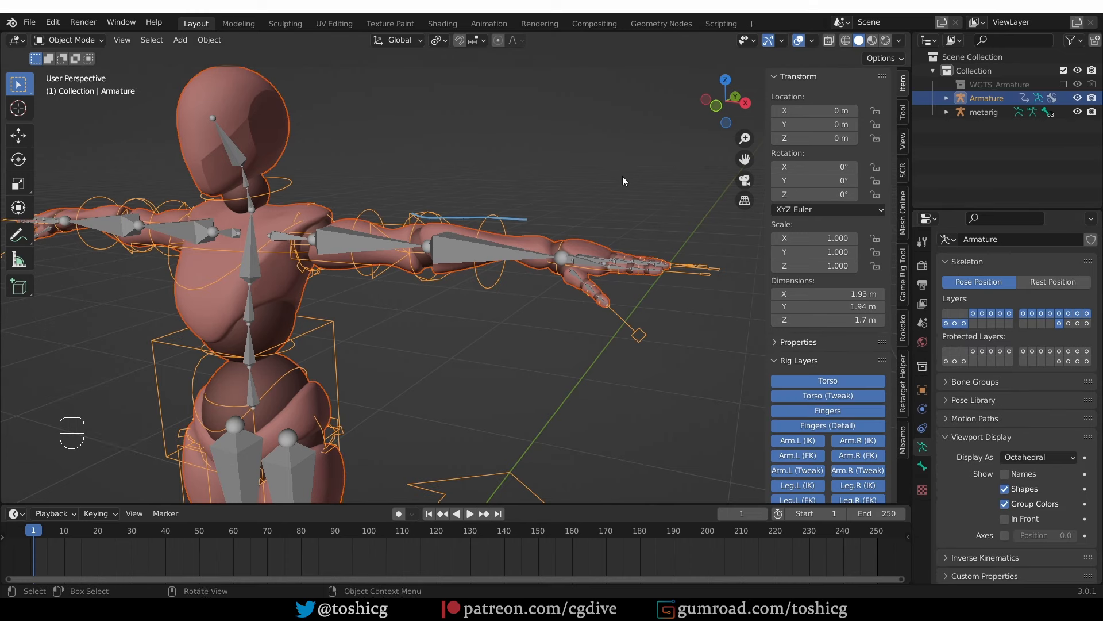
key(ctrl+p)
click(631, 171)
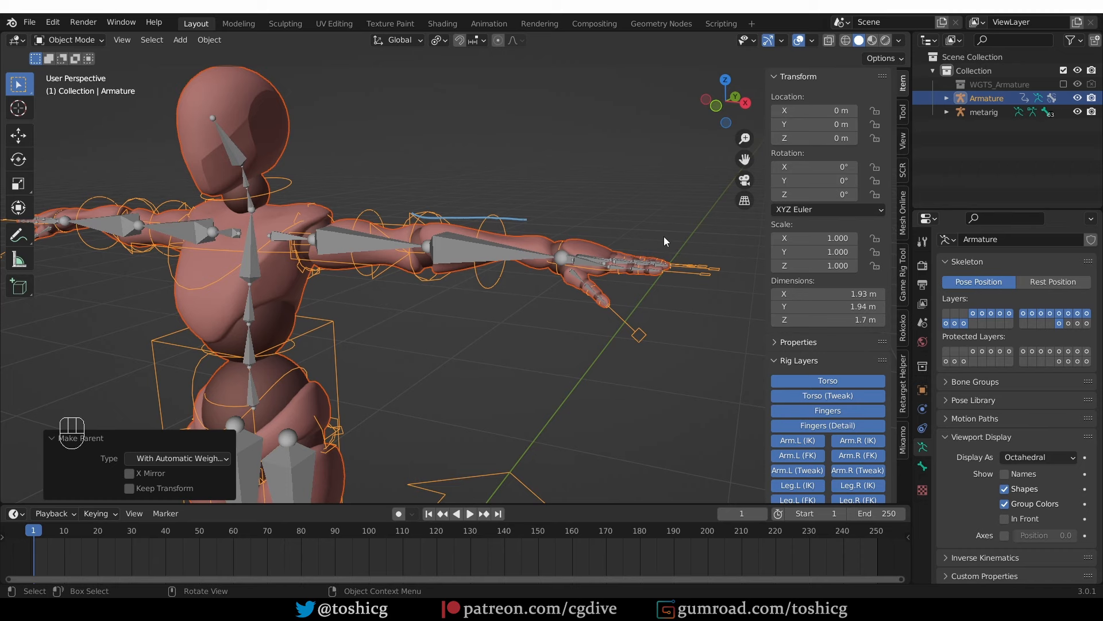
Hide the metarig and select the Armature's hand_ik.L control in Pose Mode
click(1076, 112)
key(Tab)
click(594, 269)
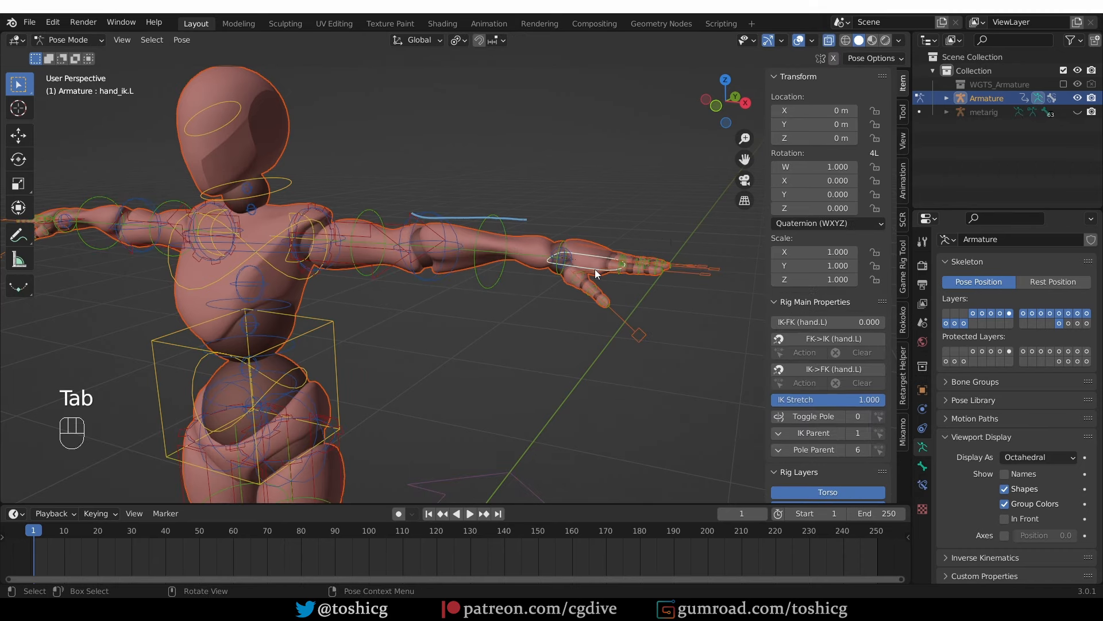
Try a Trackball rotation of hand_ik.L to test the forearm twist, and undo it
key(r)
key(r)
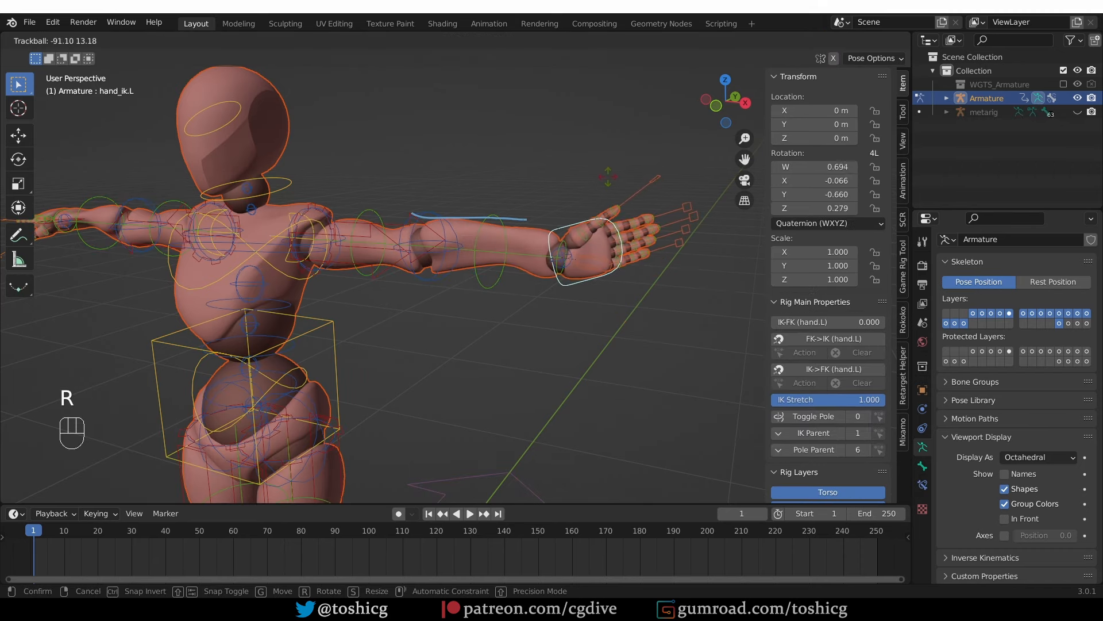
click(644, 288)
key(ctrl+z)
key(ctrl+z)
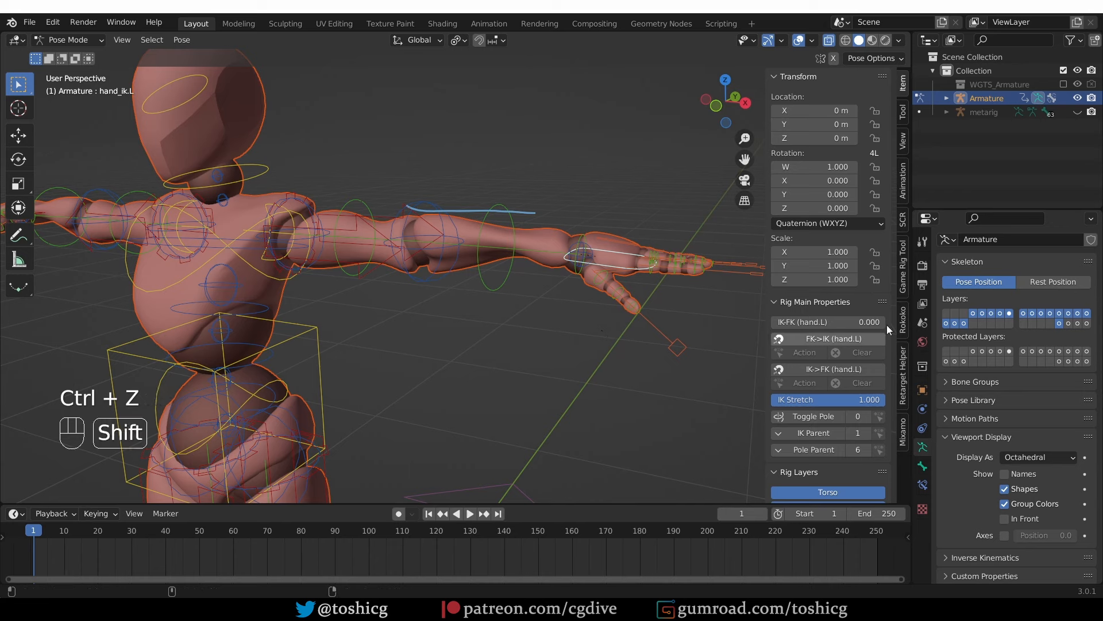
Show the regenerated rig's deform bone layer and rotate hand_ik.L by about -107° and 32.7° with Trackball
shift+click(1069, 322)
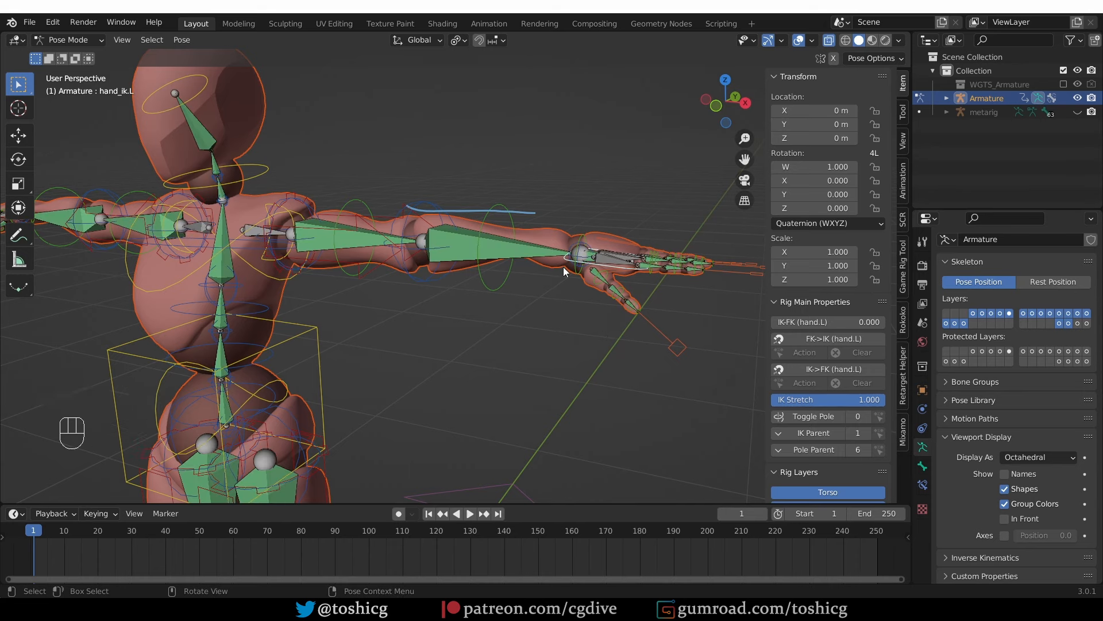
key(r)
key(r)
click(489, 241)
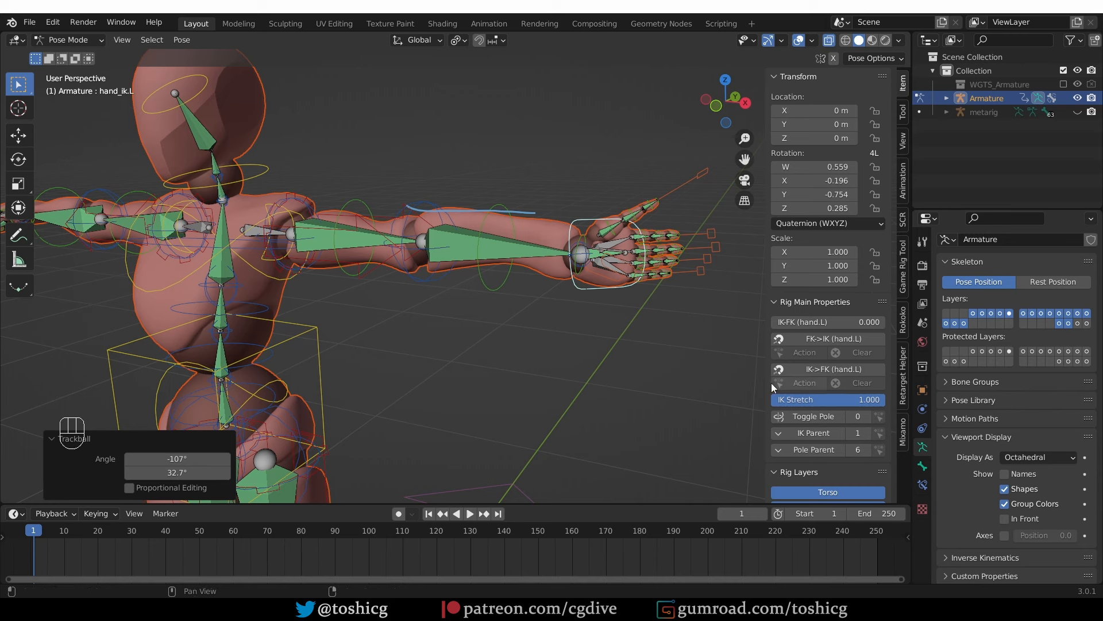
Display the Armature's bones as B-Bone, then clear hand_ik.L's rotation and twist the hand again with Trackball
click(1025, 457)
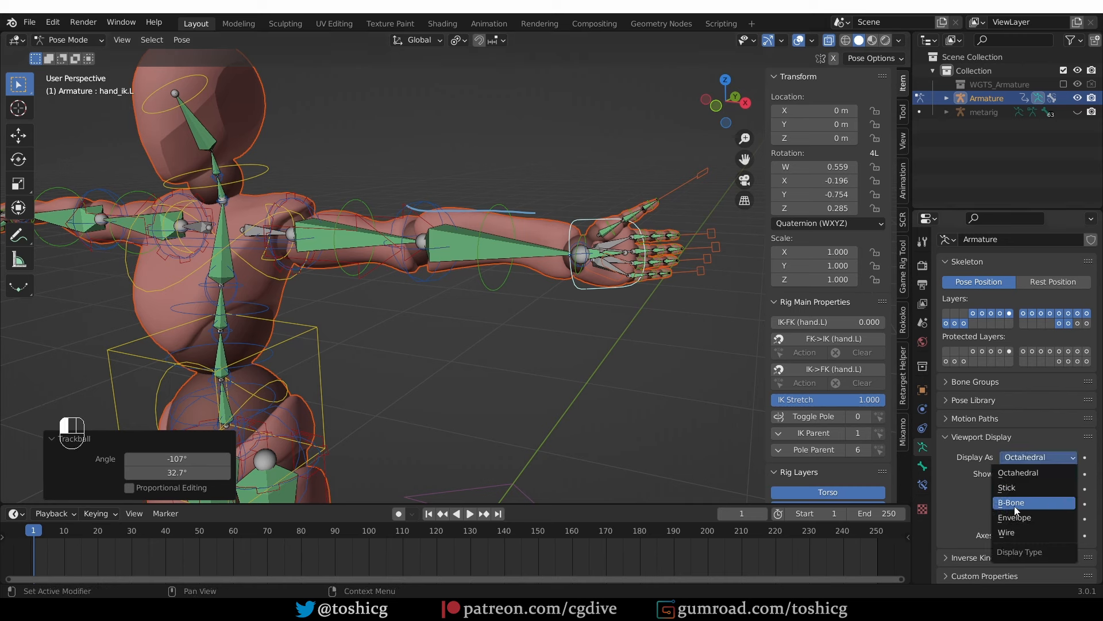
click(1029, 504)
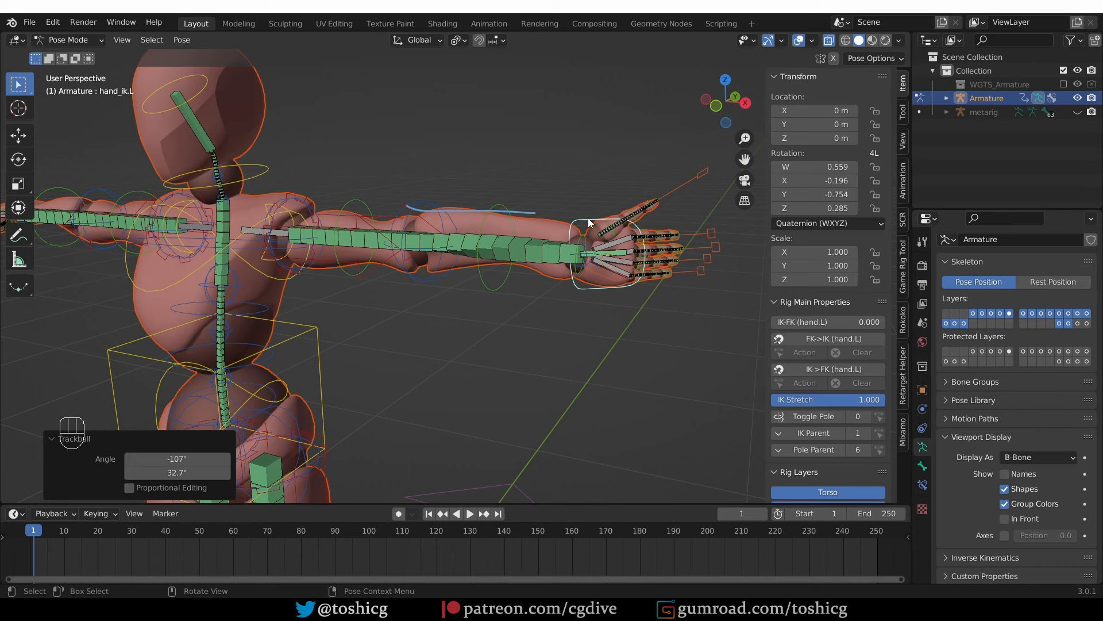
key(alt+r)
key(r)
key(r)
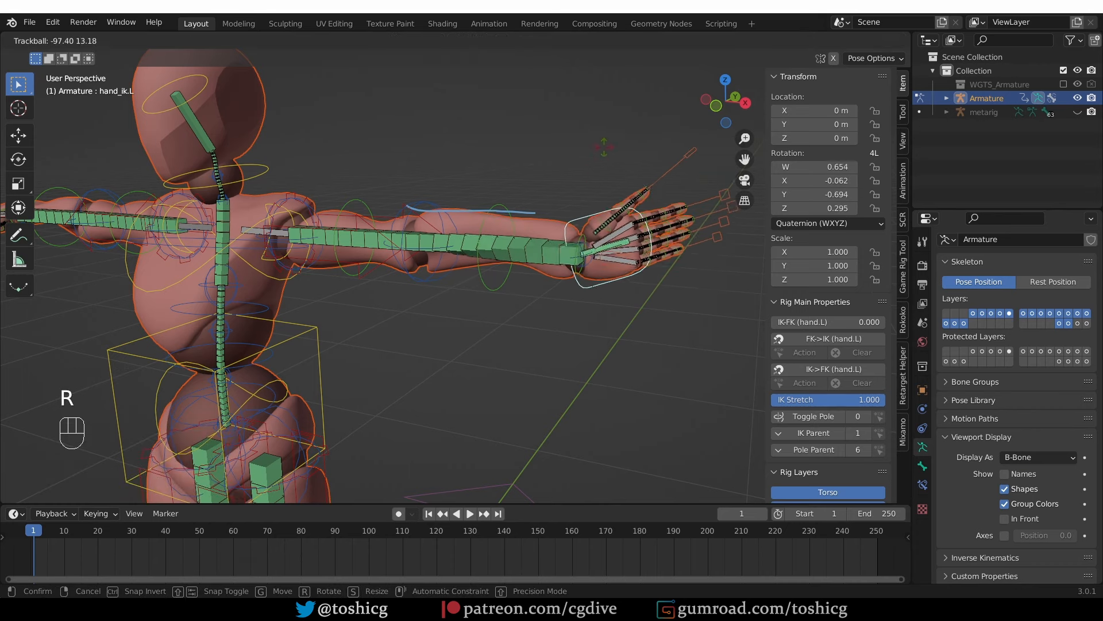
click(550, 251)
Set the Bendy Bones segments of the DEF-forearm.L bone to 1
click(547, 246)
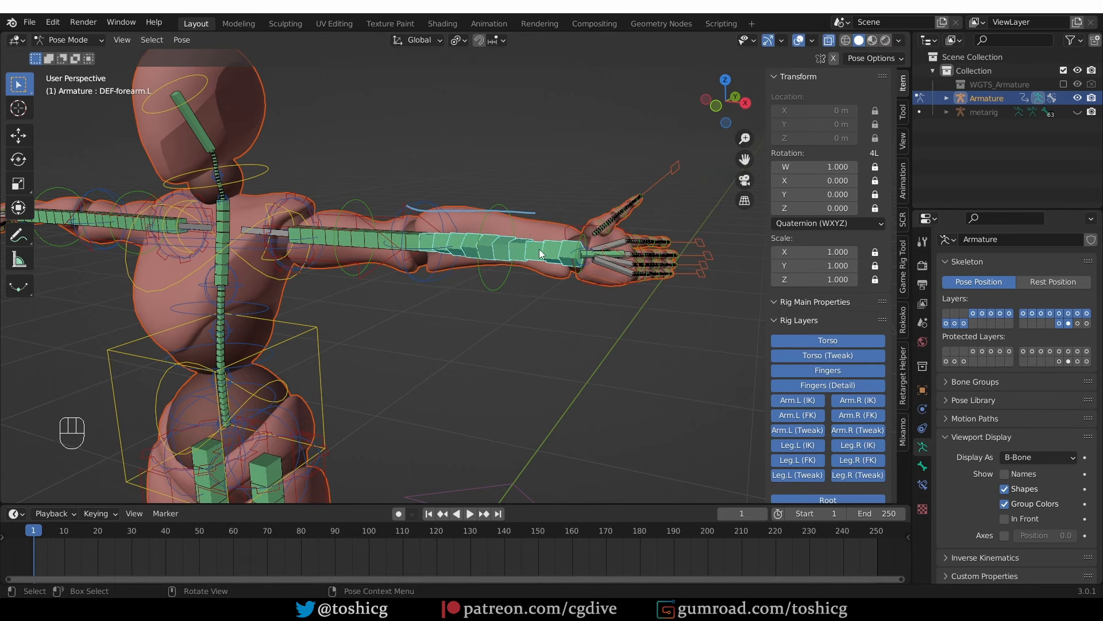
click(922, 465)
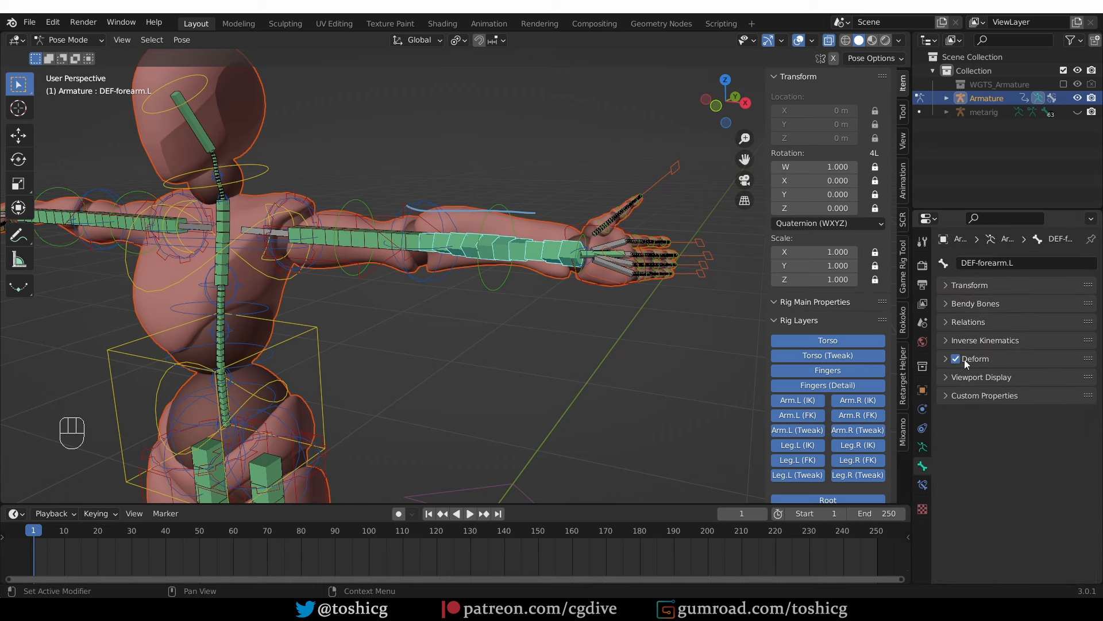
click(984, 305)
click(1038, 324)
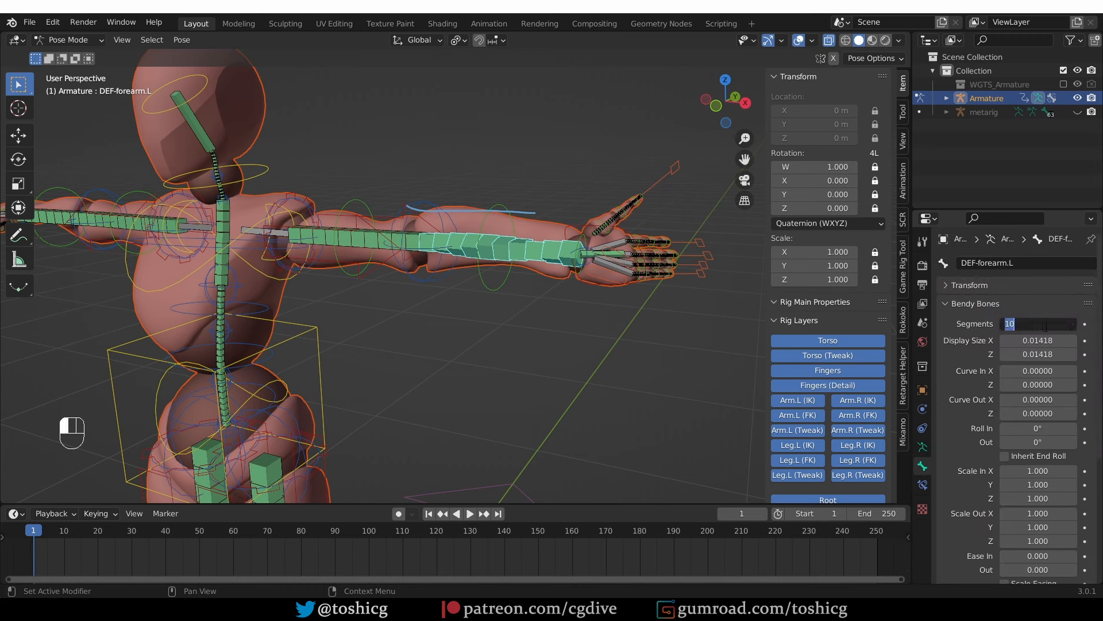
text(1)
key(Return)
Select the hand_ik.L control and clear its rotation
click(590, 227)
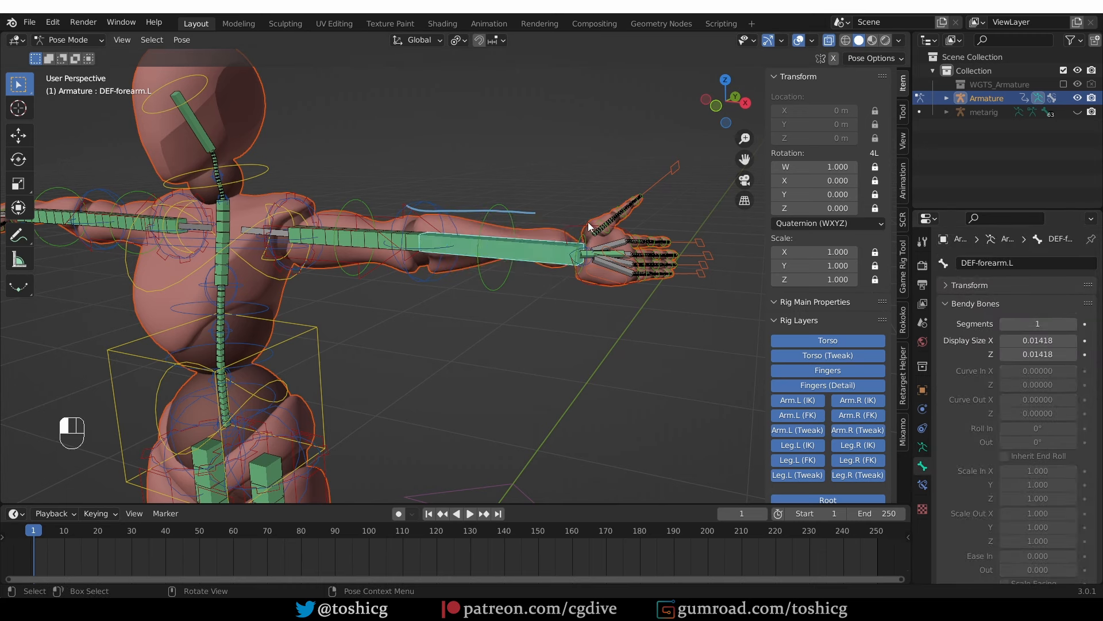
key(alt+r)
key(r)
right_click(608, 248)
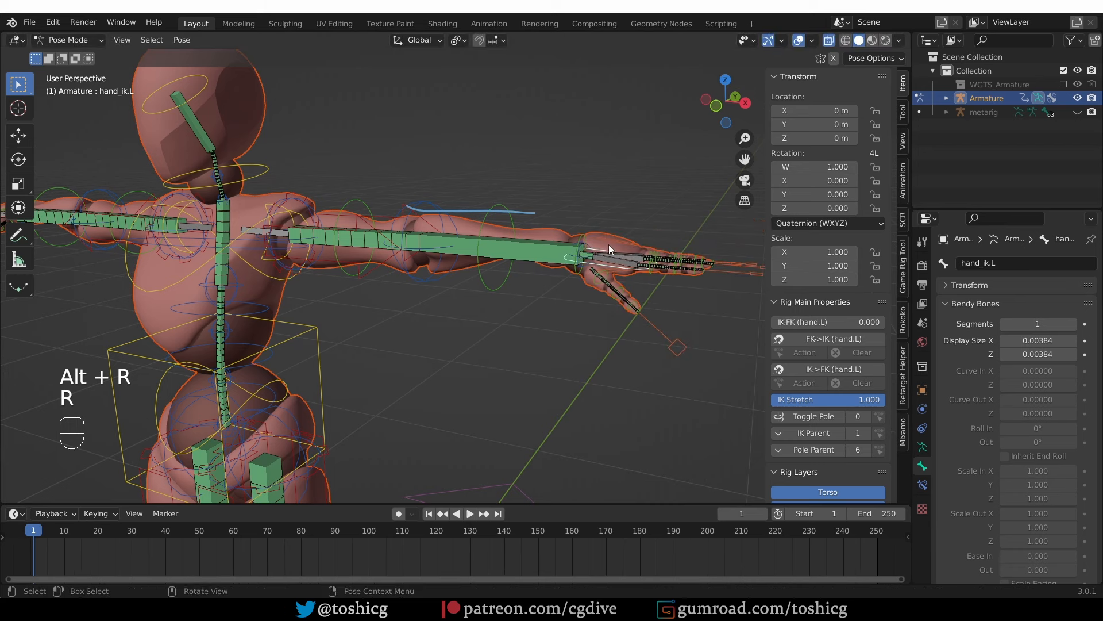
Hide all bones except hand_ik.L, preview the hand's twist with a cancelled Trackball rotation, and return to Object Mode
key(shift+h)
key(r)
key(r)
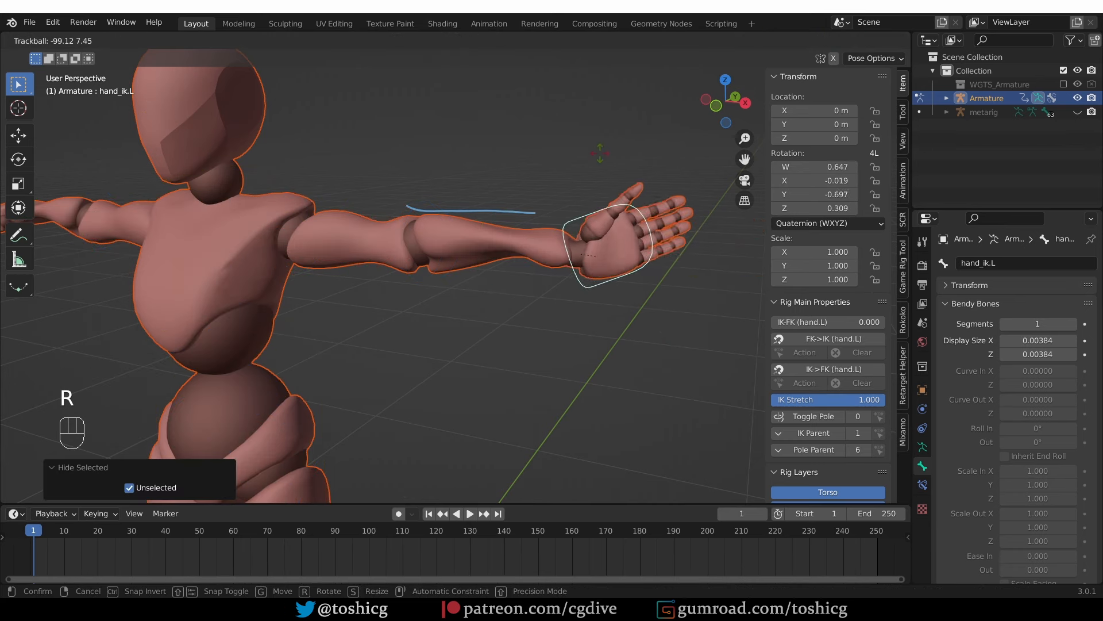
right_click(619, 166)
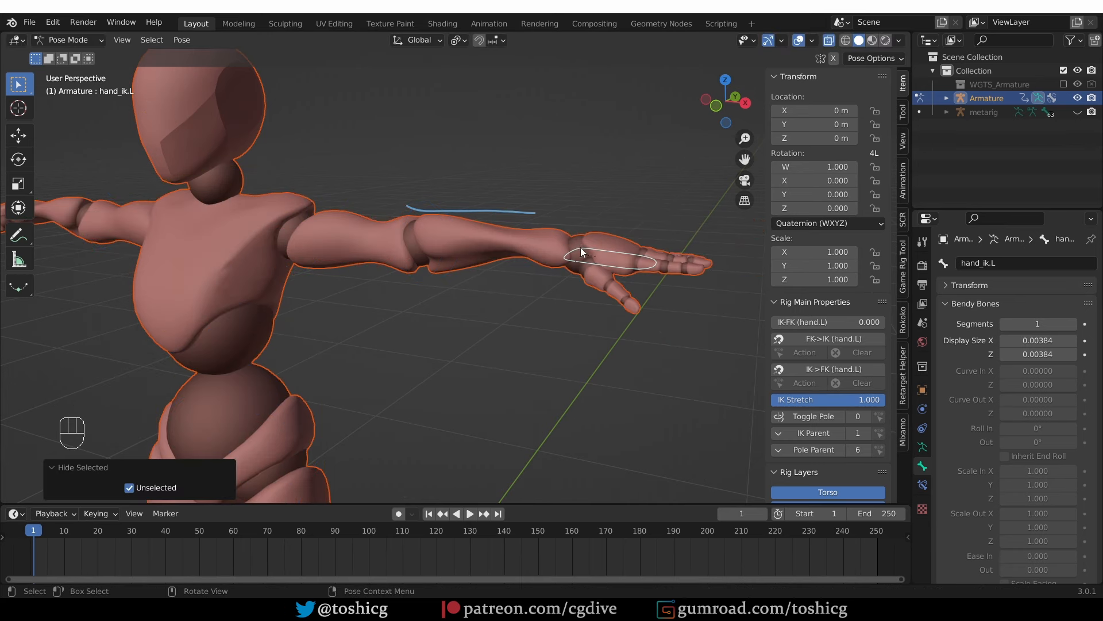
key(Tab)
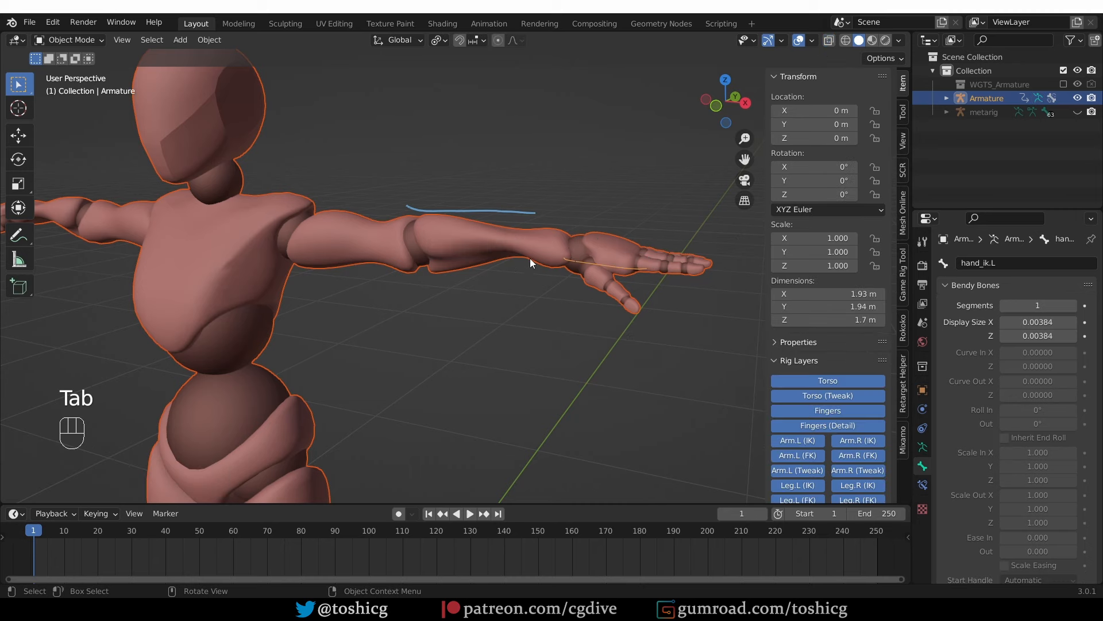
Enter Edit Mode on Beta_Joints, select the whole left wrist joint as linked geometry, and widen the sidebar to reveal the full vertex group names
click(579, 233)
key(Tab)
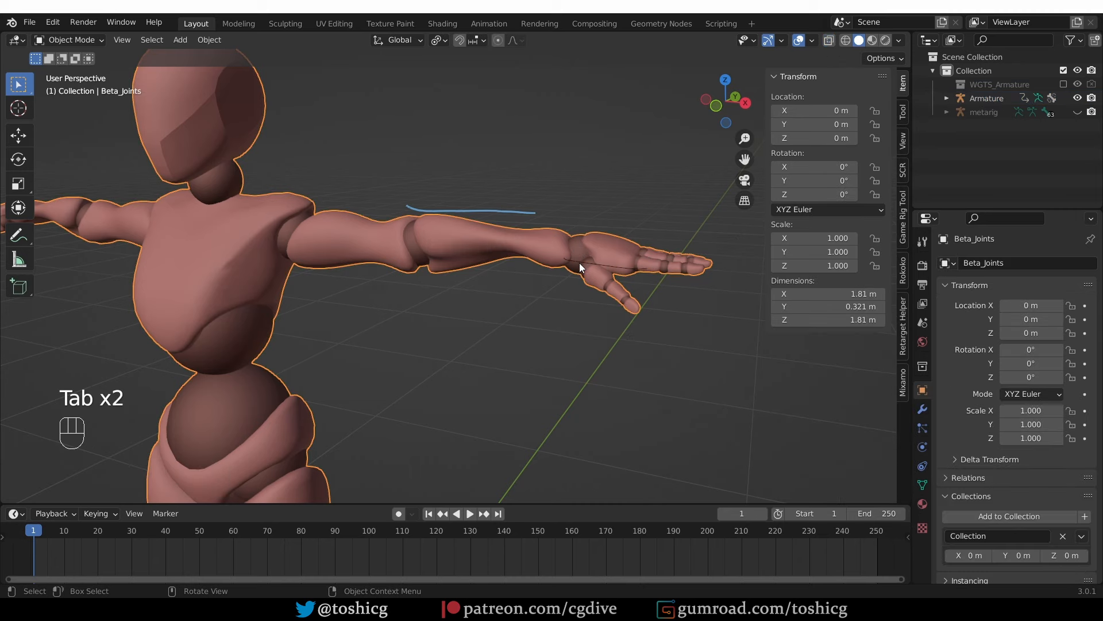
click(684, 264)
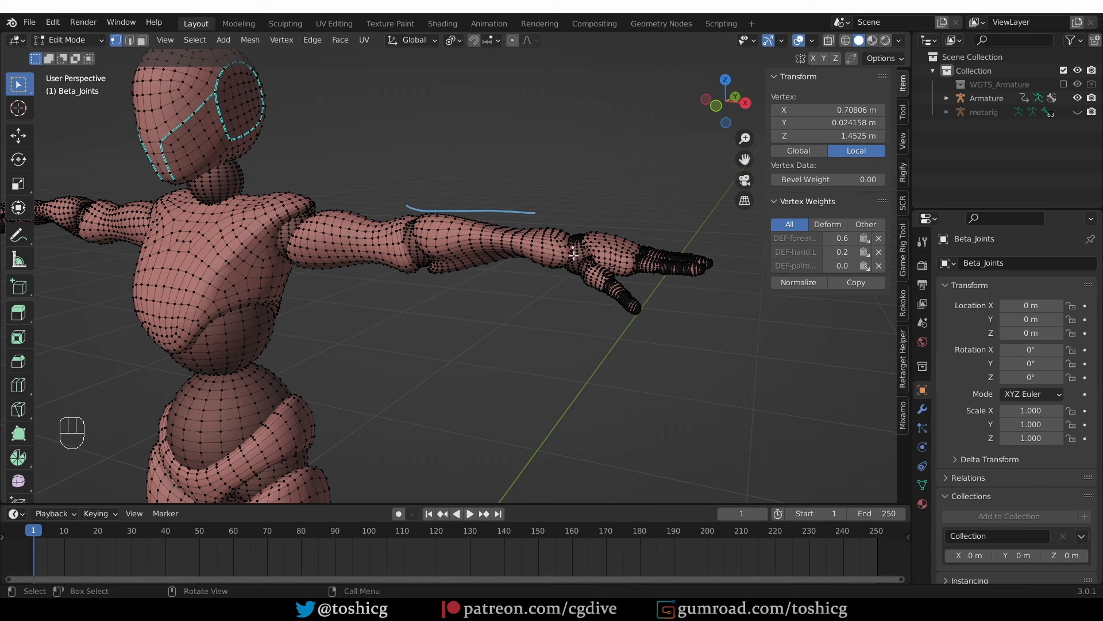
key(l)
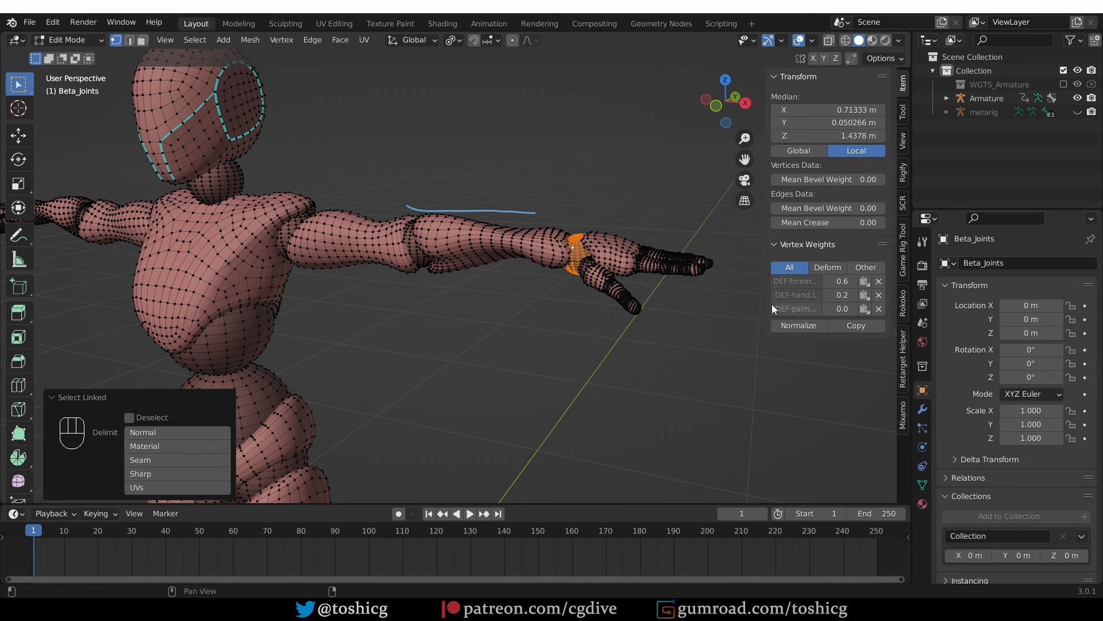
drag(765, 304, 721, 304)
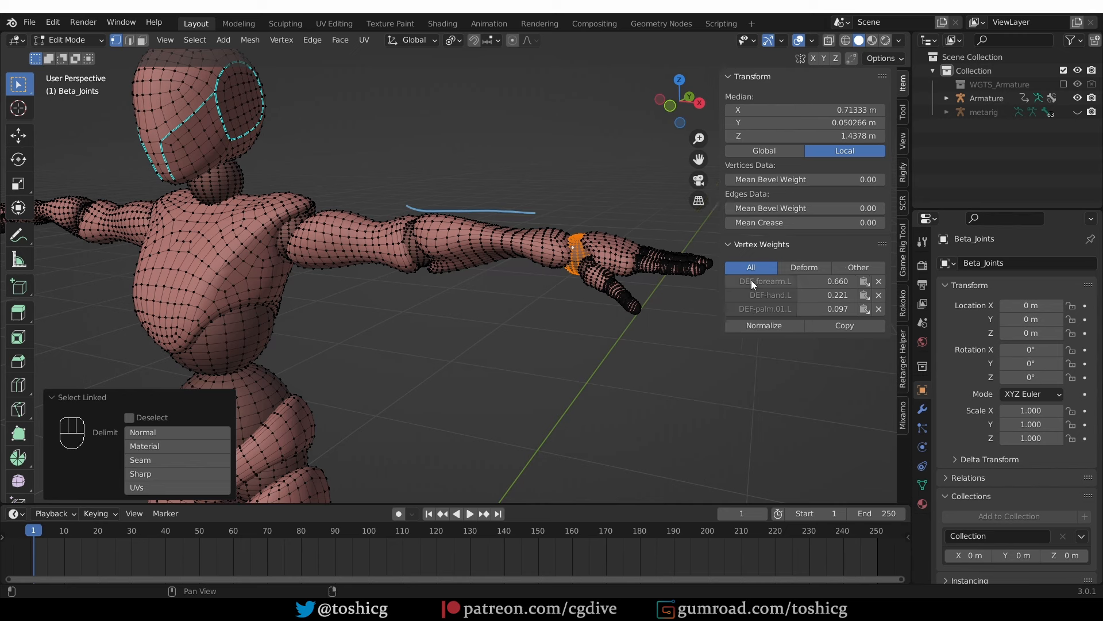
Set the wrist joint's weights to 1 for DEF-hand.L and 0 for DEF-forearm.L and DEF-palm.01.L, copying them to all selected vertices
click(826, 295)
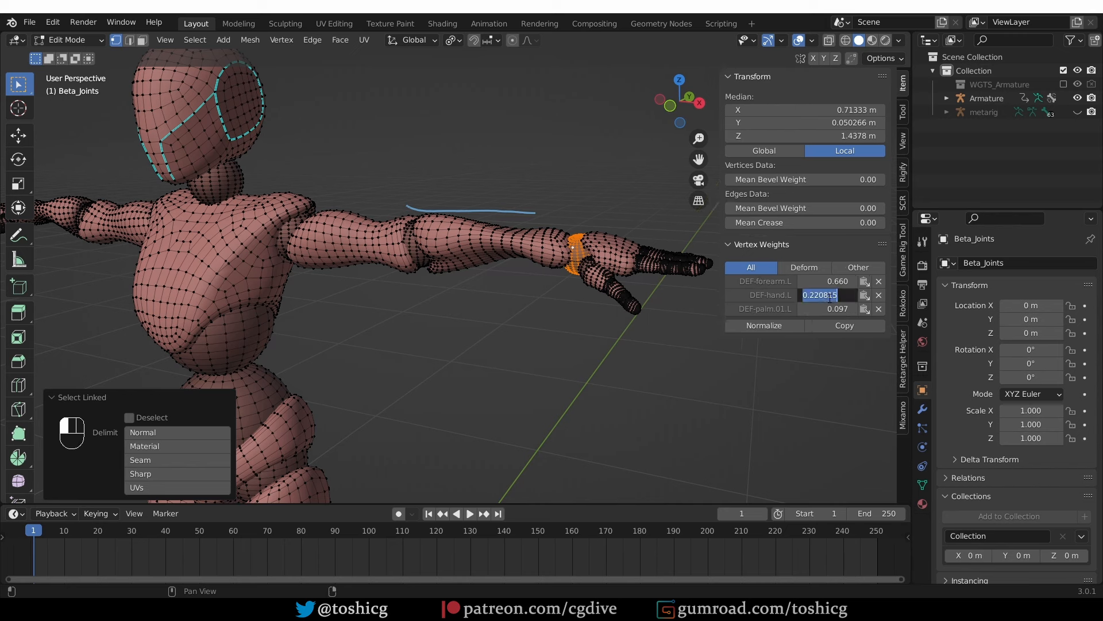
text(1)
key(Return)
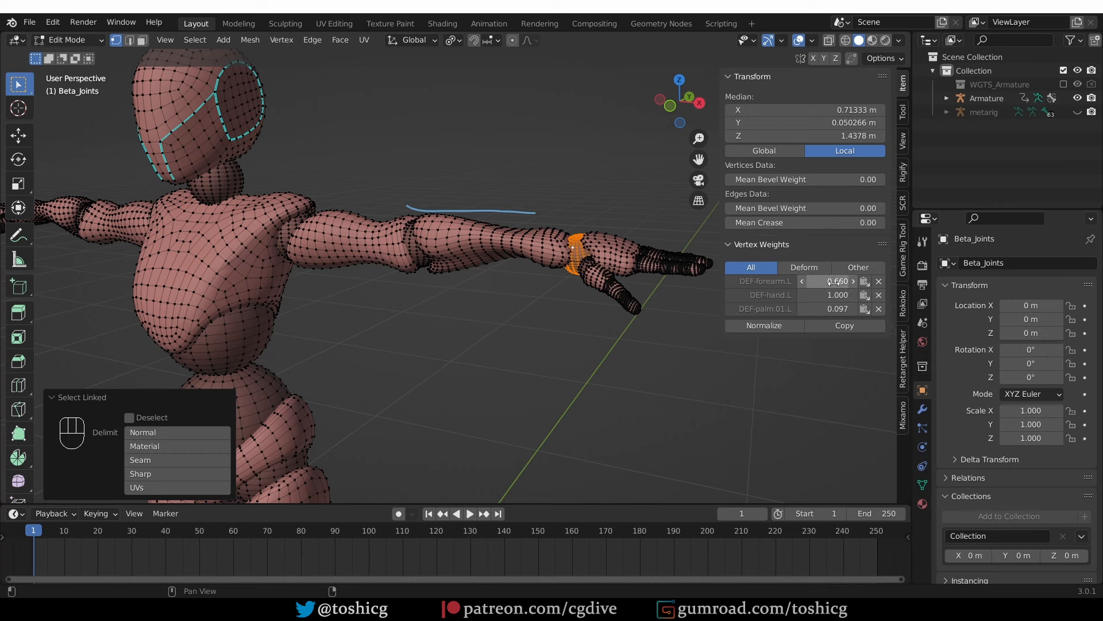
click(834, 281)
text(0)
key(Return)
click(838, 309)
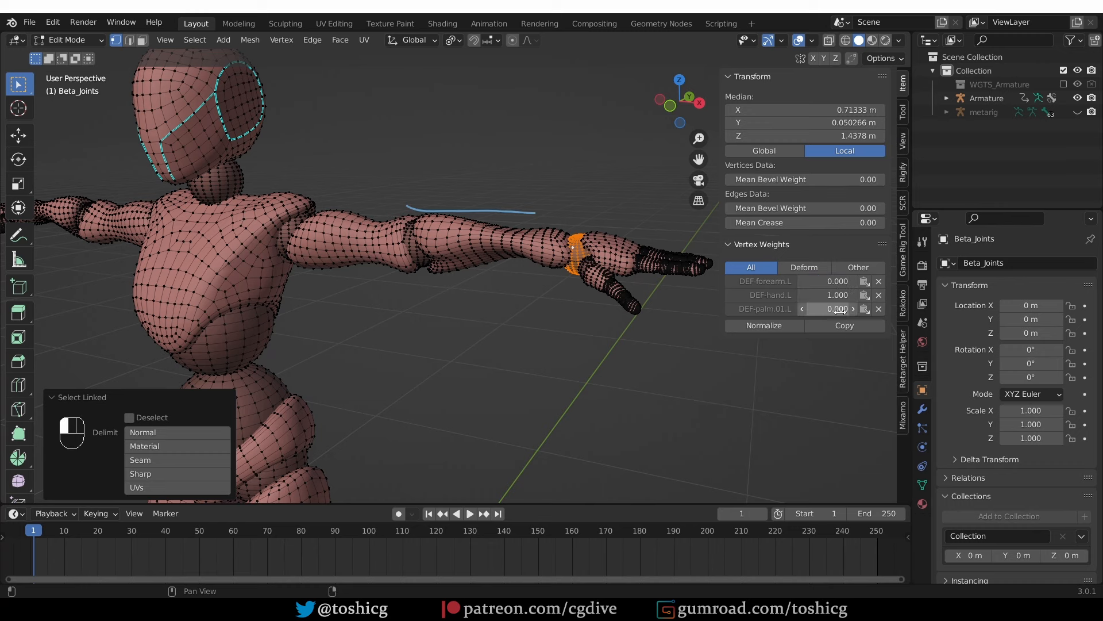
text(0)
key(Return)
click(848, 324)
Return to the Armature's Pose Mode and preview twisting hand_ik.L with a cancelled Trackball rotation
scroll(610, 228, up, 1)
key(Tab)
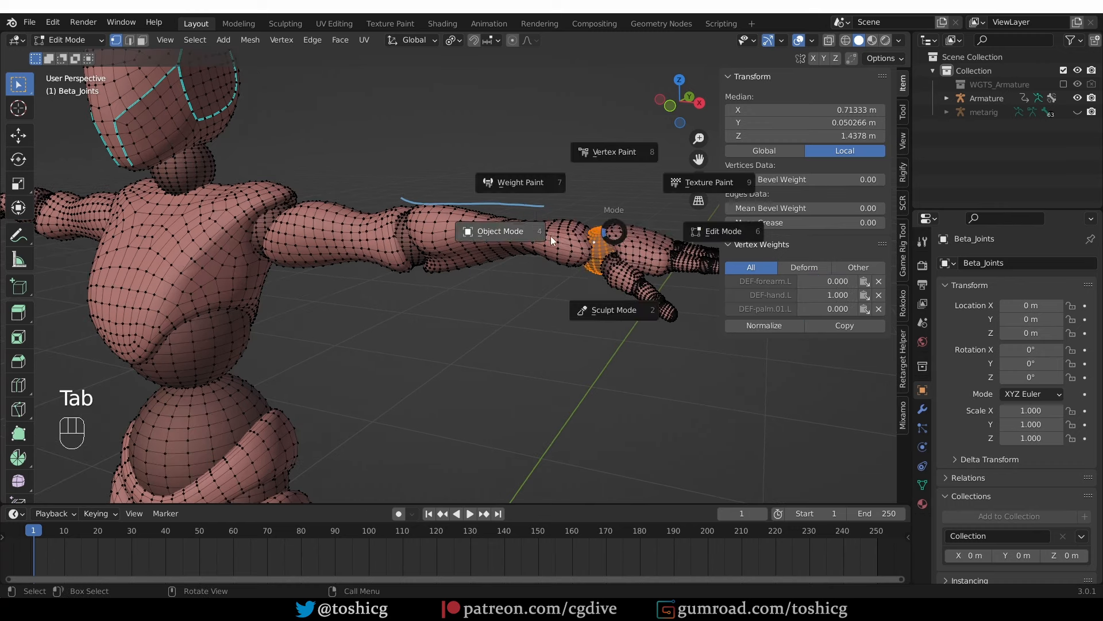
click(978, 99)
key(Tab)
key(r)
key(r)
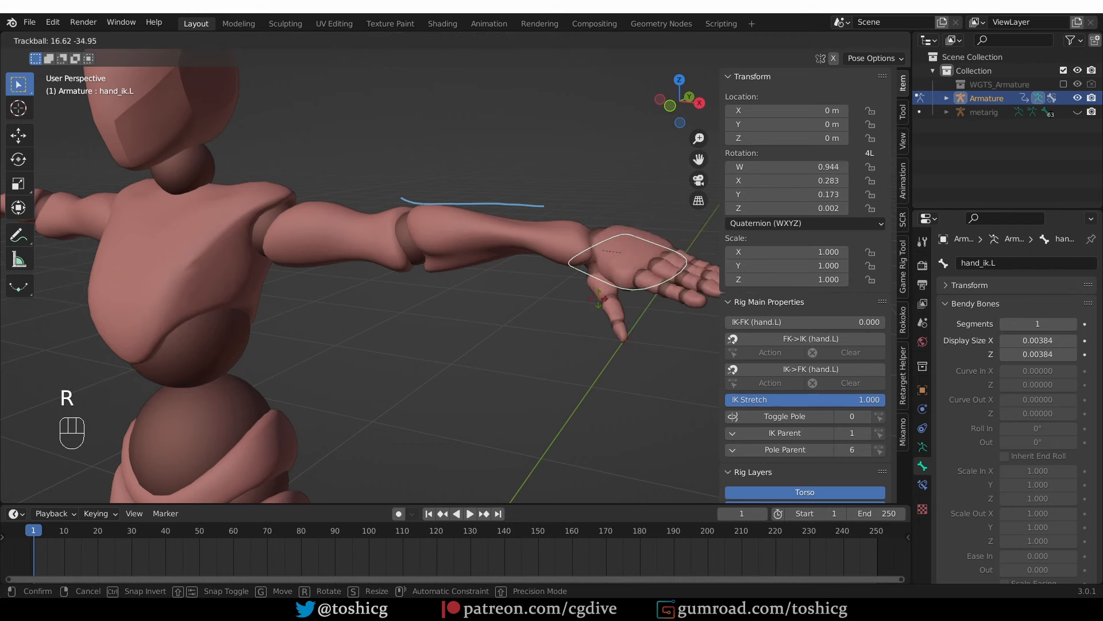
right_click(627, 313)
scroll(628, 310, down, 1)
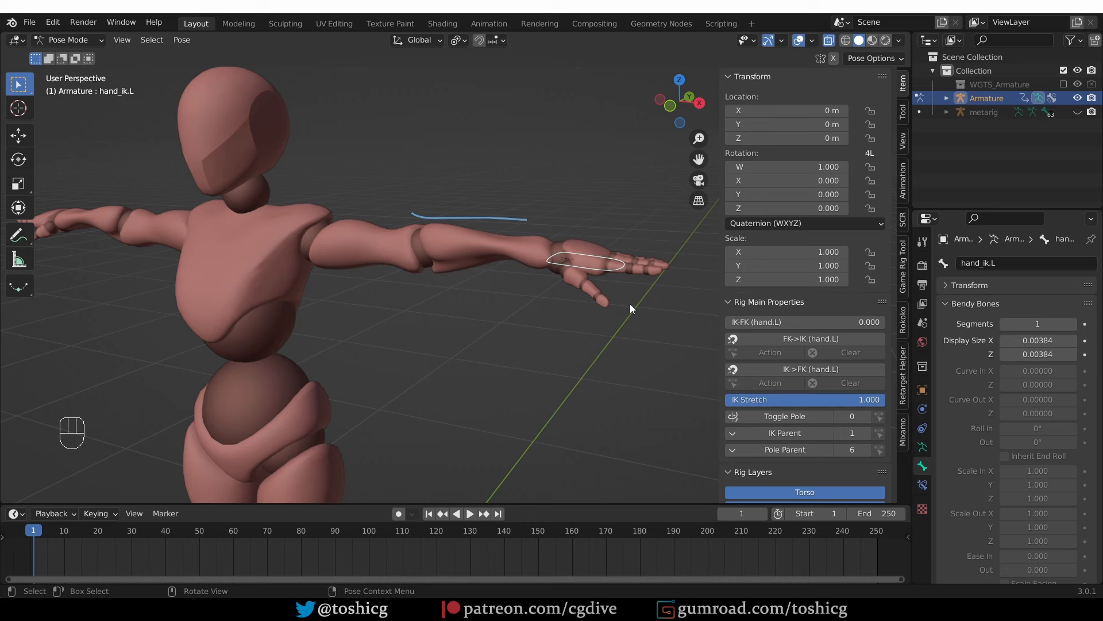
Examine the robot's whole body and limbs, temporarily hiding the viewport overlays
shift+middle_drag(392, 458, 382, 280)
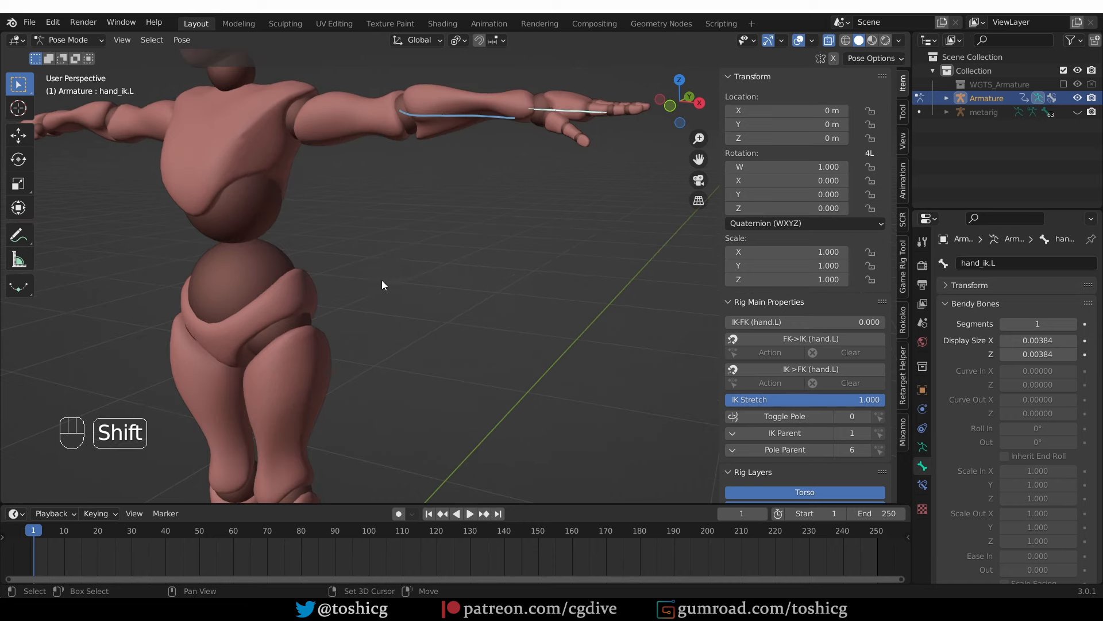
scroll(312, 475, down, 5)
scroll(388, 271, up, 2)
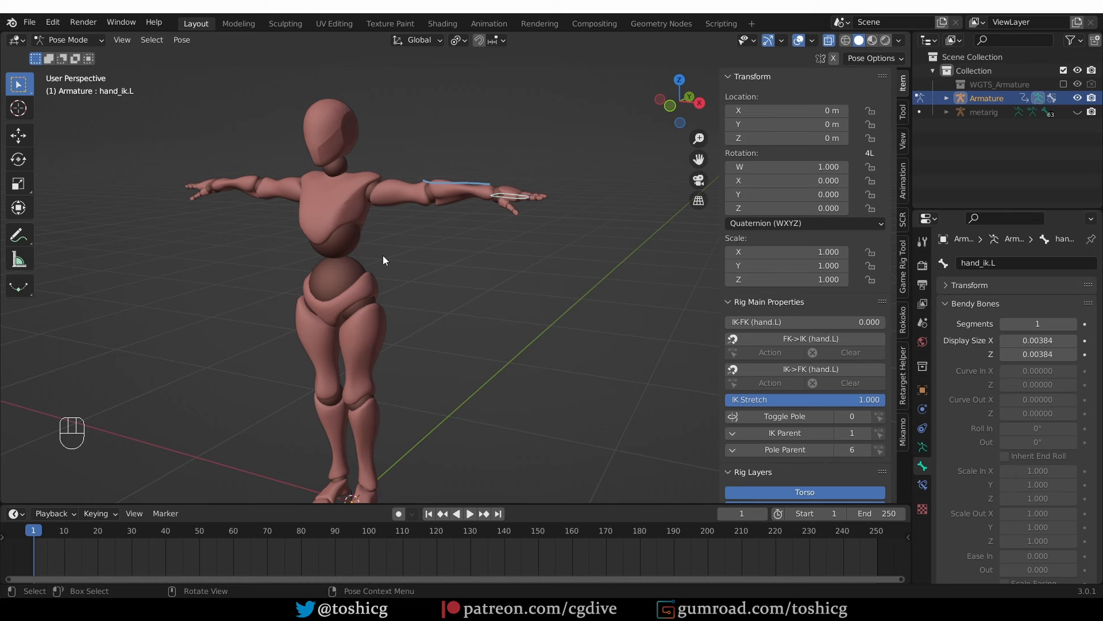
scroll(383, 255, up, 1)
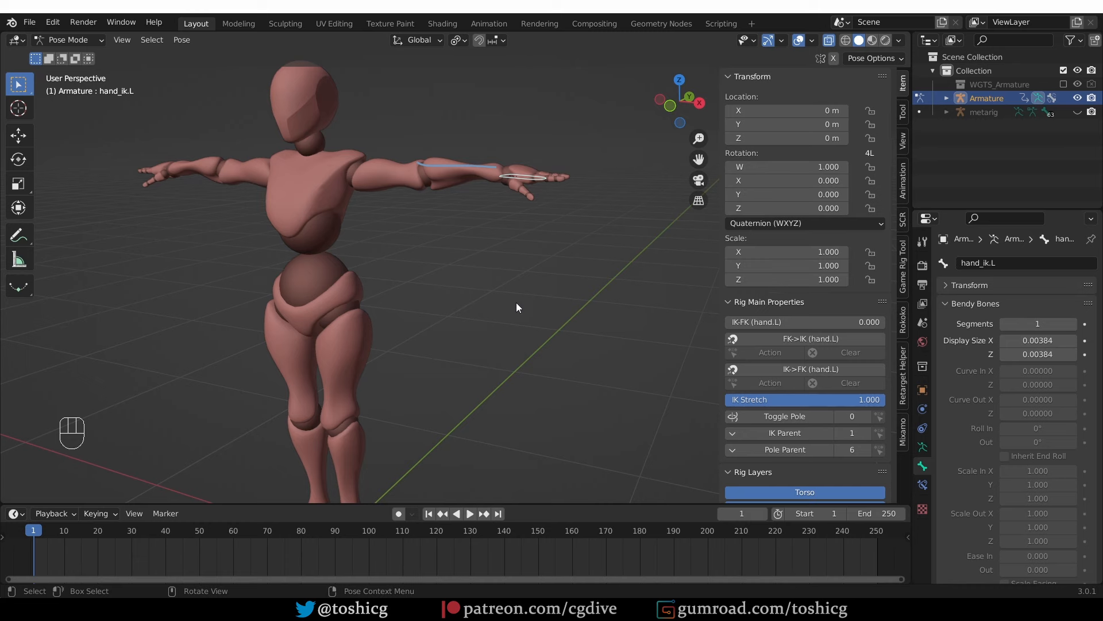
scroll(516, 300, down, 1)
key(z)
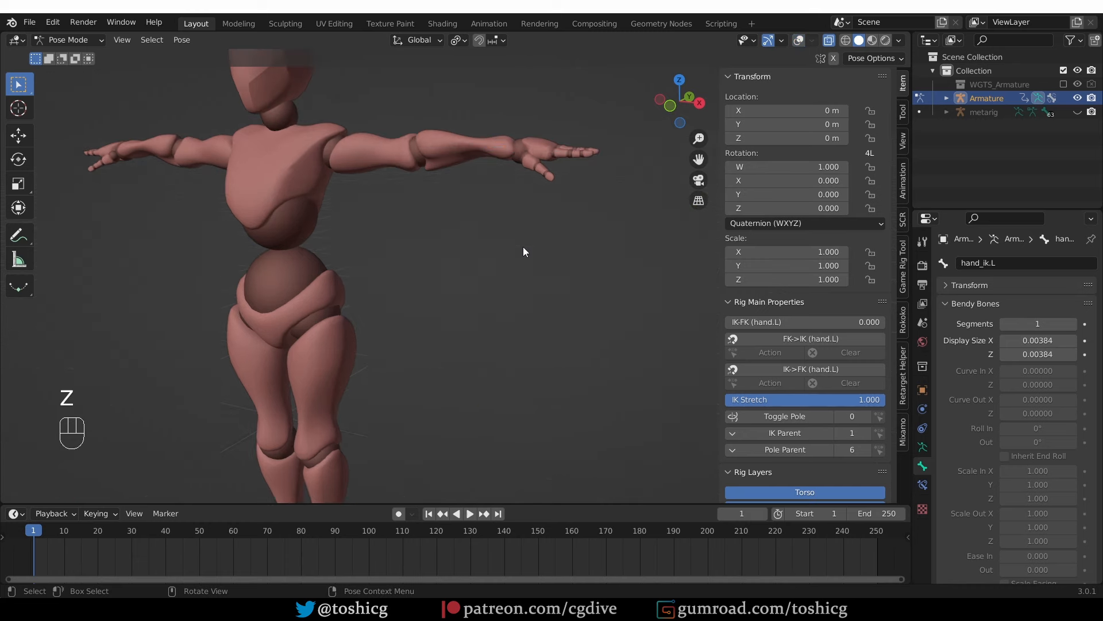
key(z)
scroll(523, 246, down, 2)
Unhide all of the Armature's bones, then show the metarig and enter Pose Mode on it
key(alt+h)
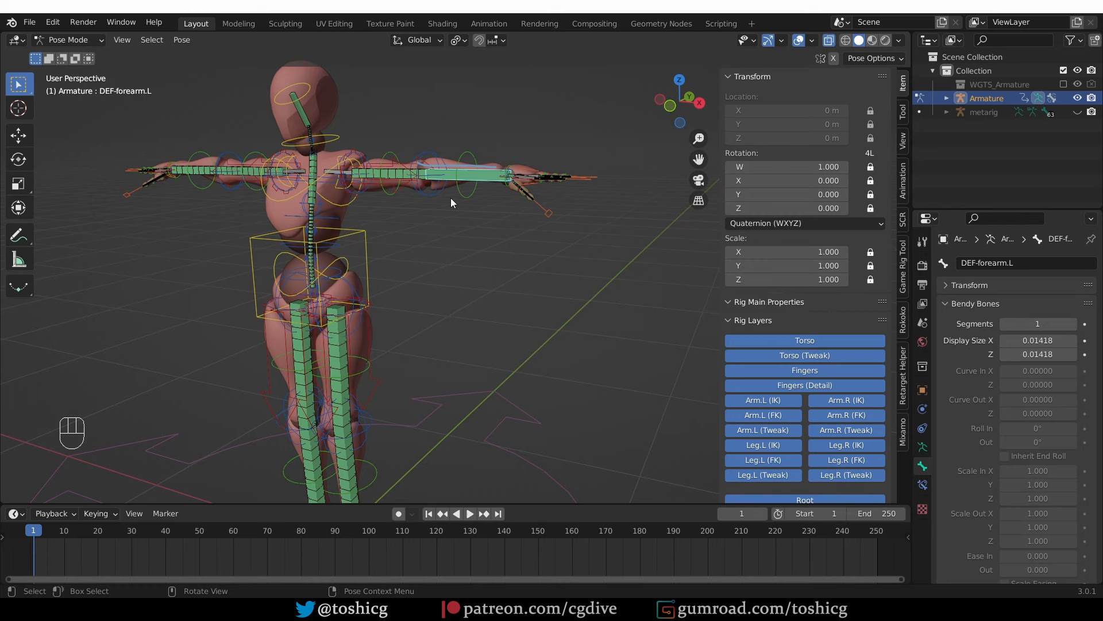
key(Tab)
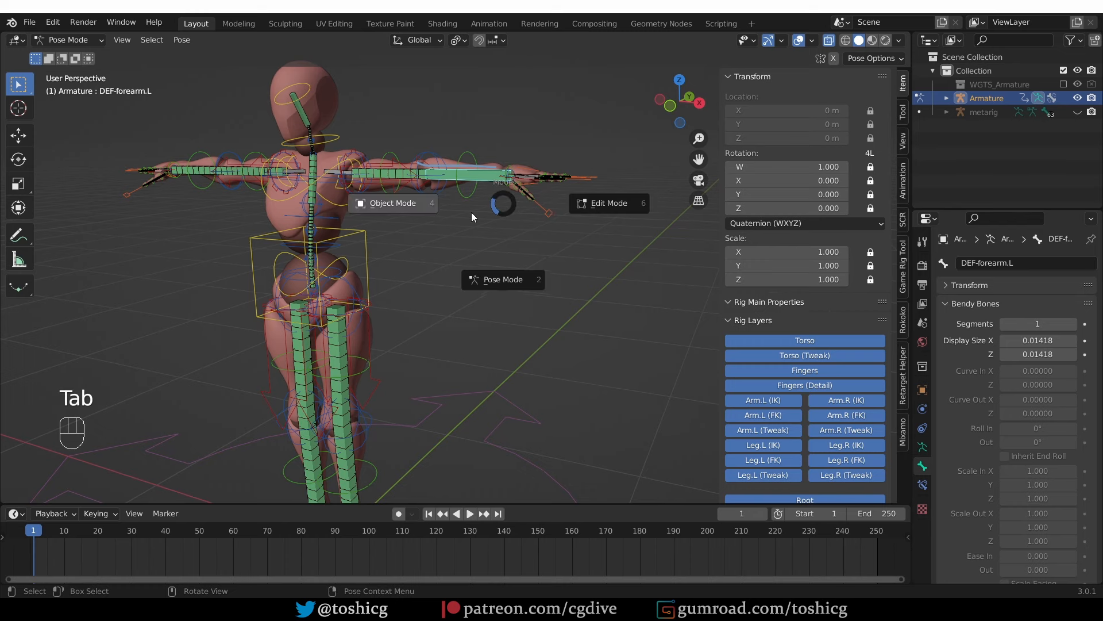
click(394, 207)
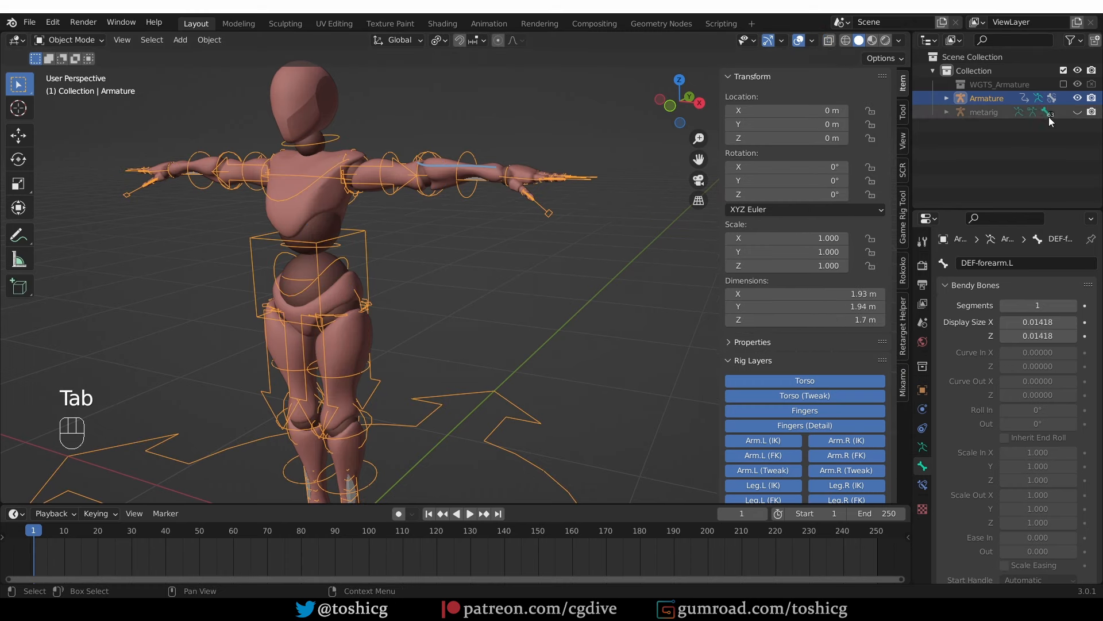
click(984, 112)
key(Tab)
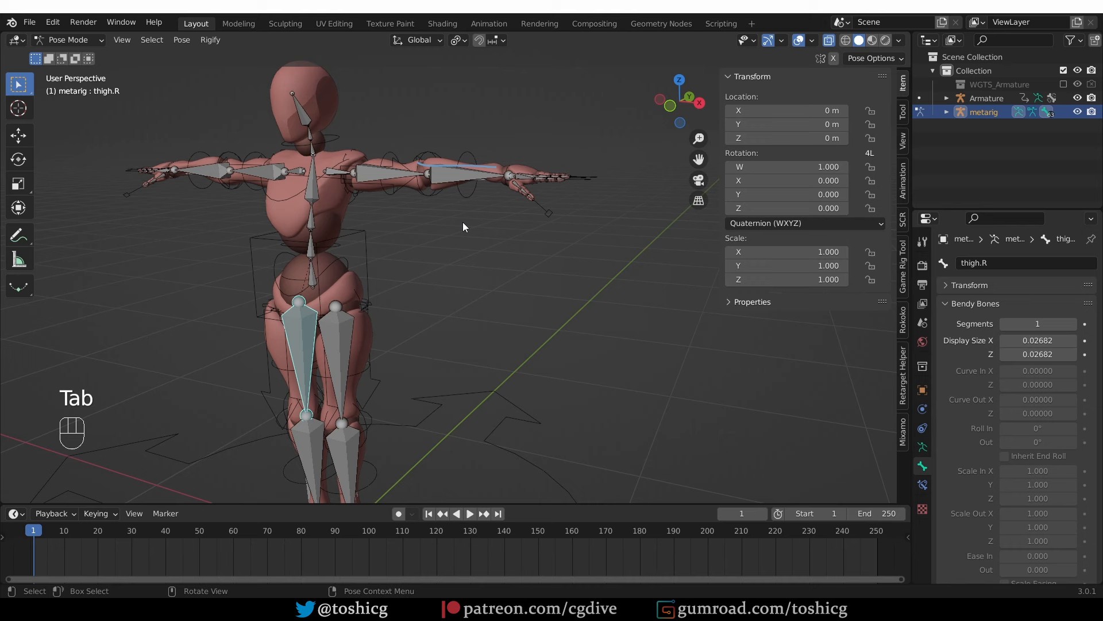
Reduce the Rigify B-Bone Segments of upper_arm.L, upper_arm.R, thigh.L and thigh.R to a single segment each
click(385, 173)
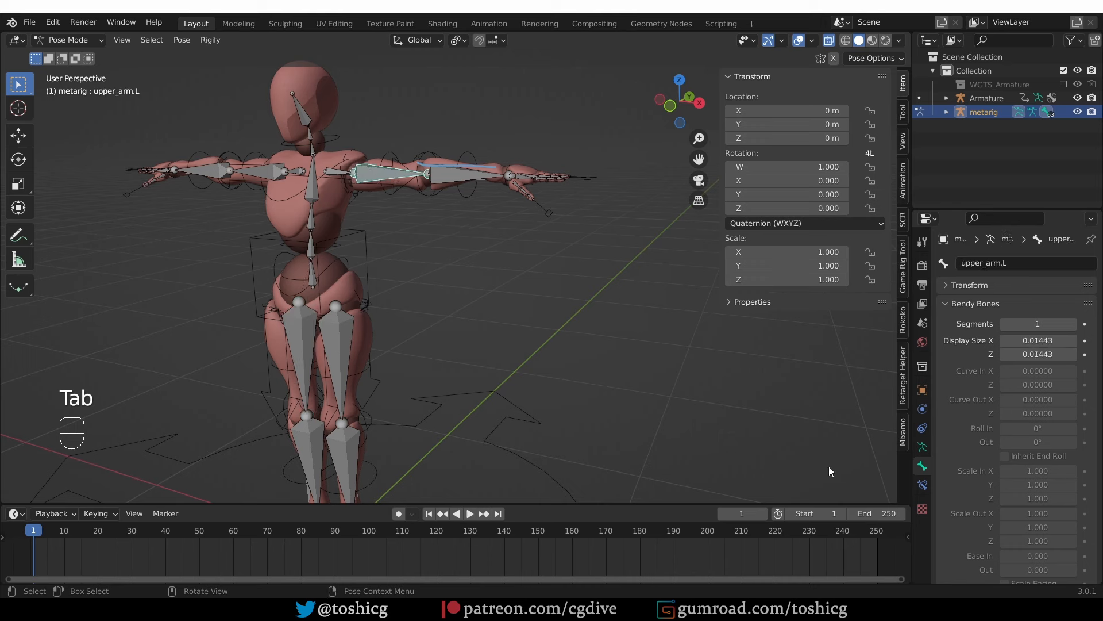
scroll(1037, 342, down, 4)
scroll(1036, 339, down, 15)
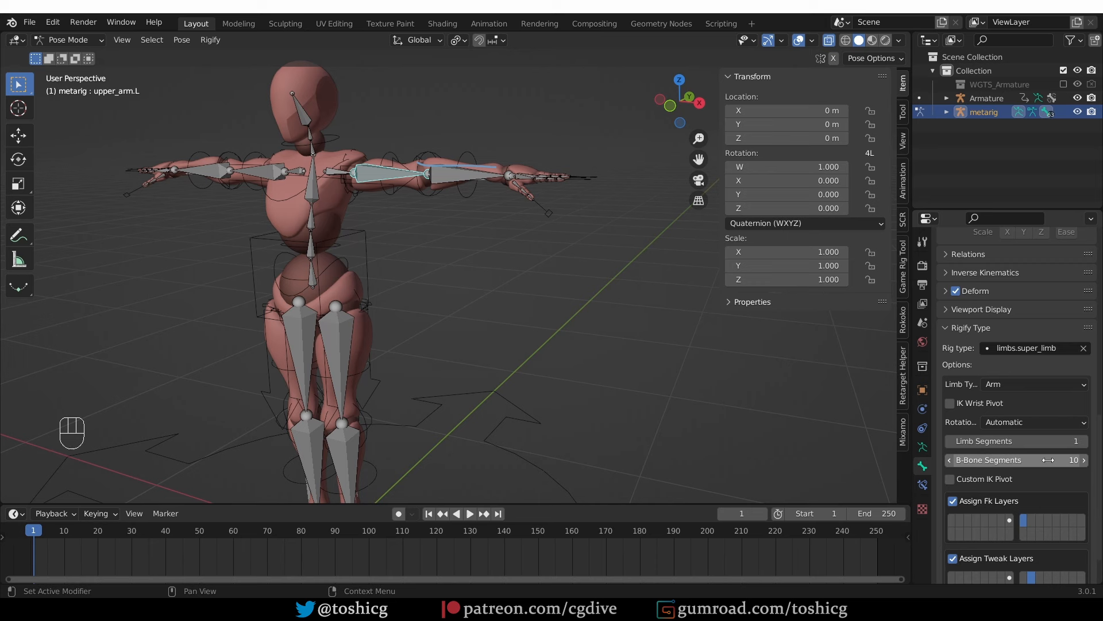
click(260, 176)
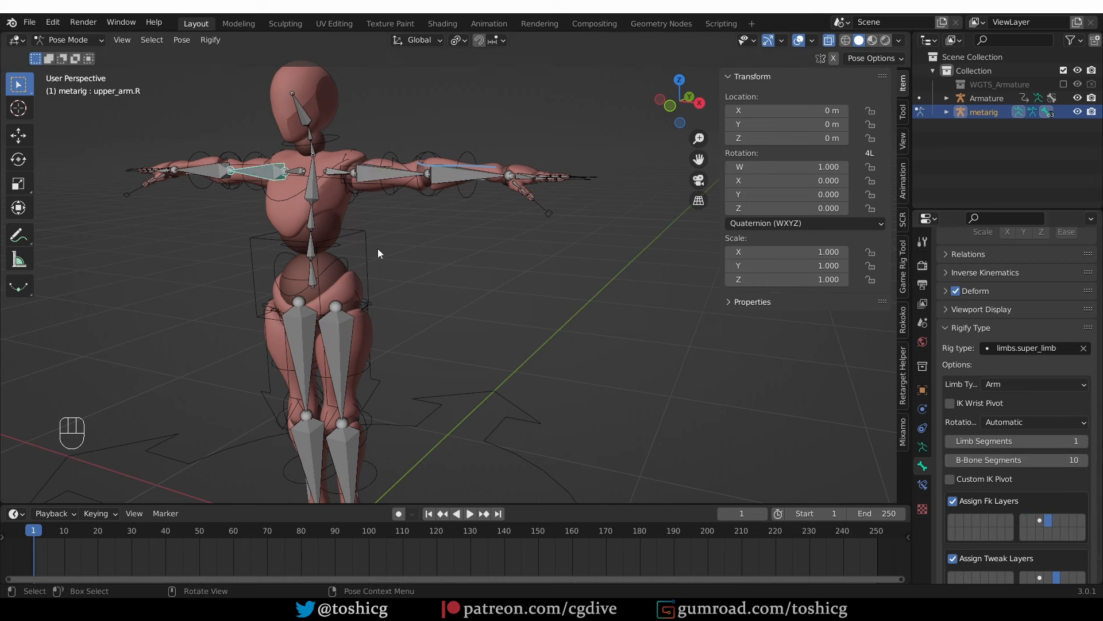
click(347, 344)
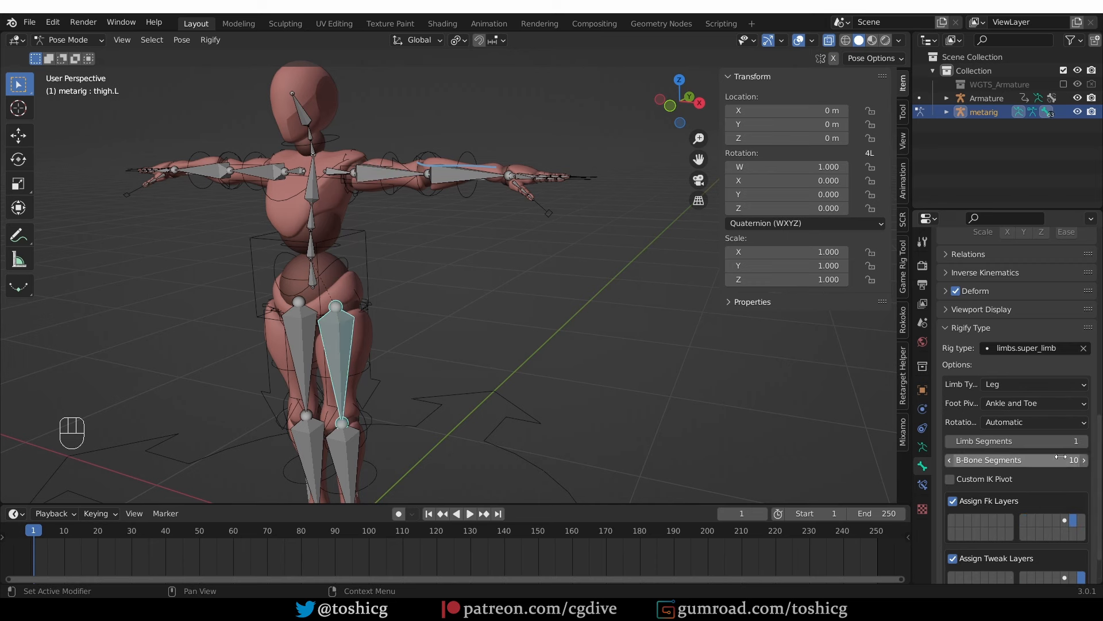
click(300, 357)
Regenerate the Rigify rig from the metarig, show the Armature's deform bone layer, and enter Pose Mode
click(922, 446)
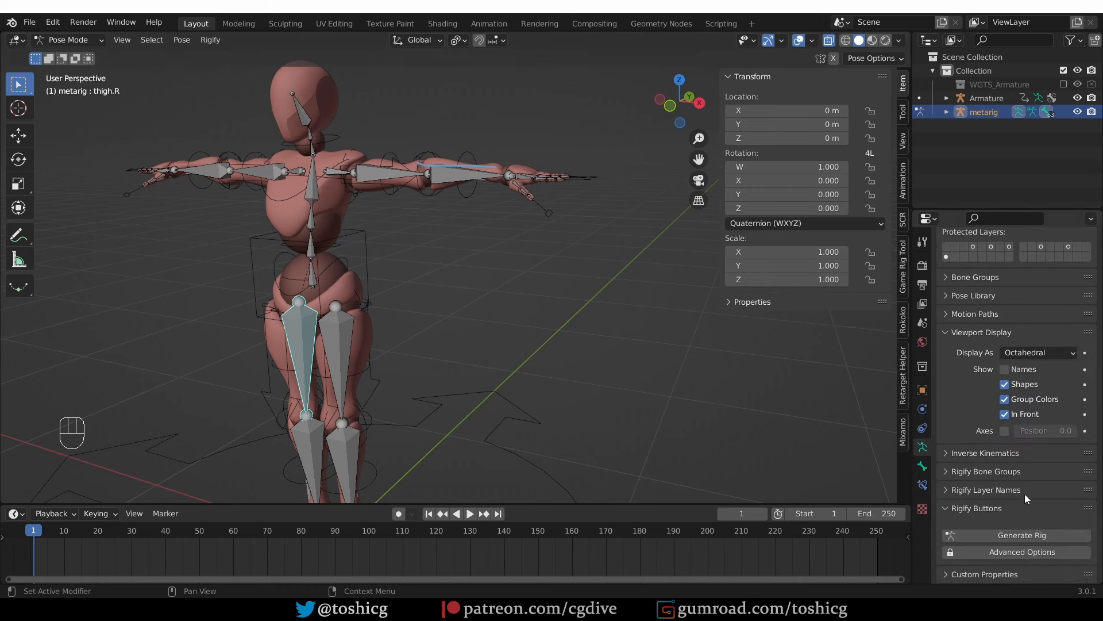
click(1035, 534)
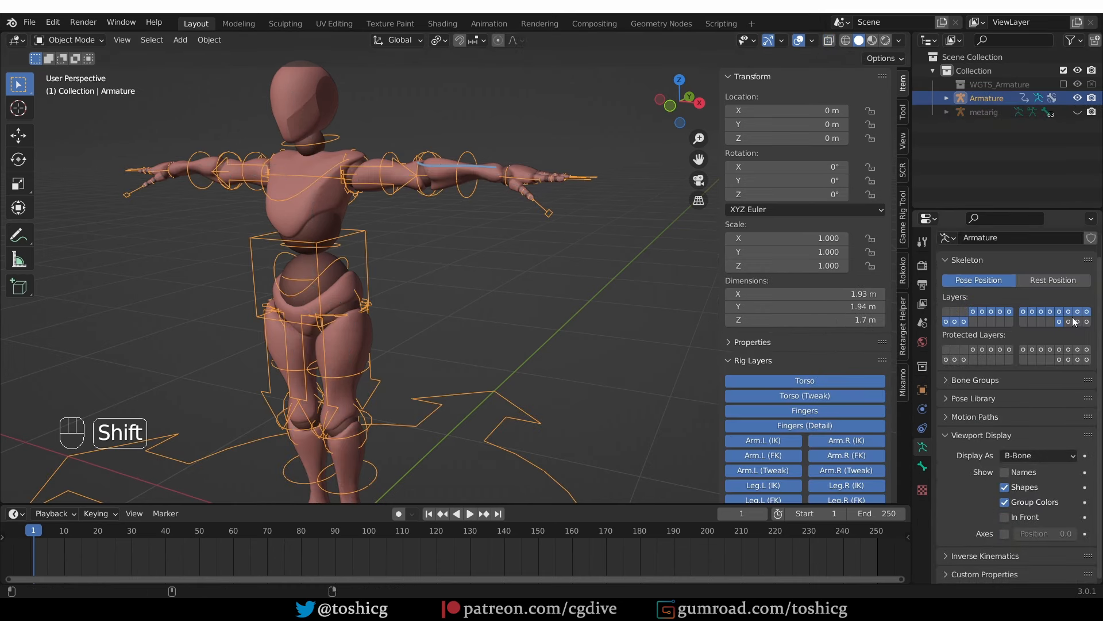
key(Tab)
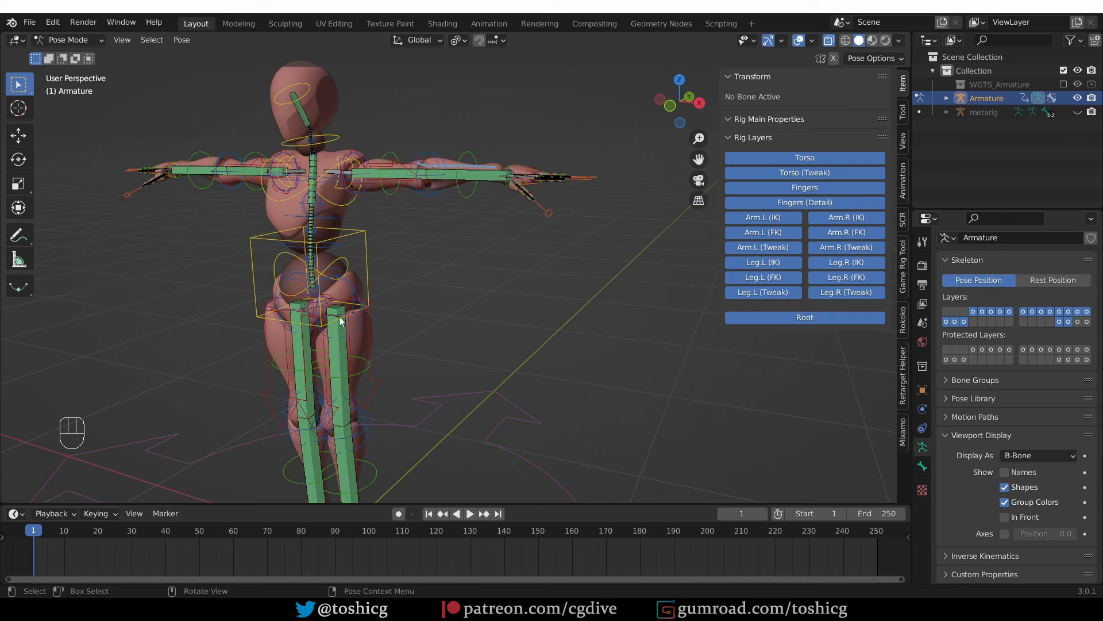
Select the tweak_spine.001 control at the robot's waist
middle_drag(286, 303, 294, 302)
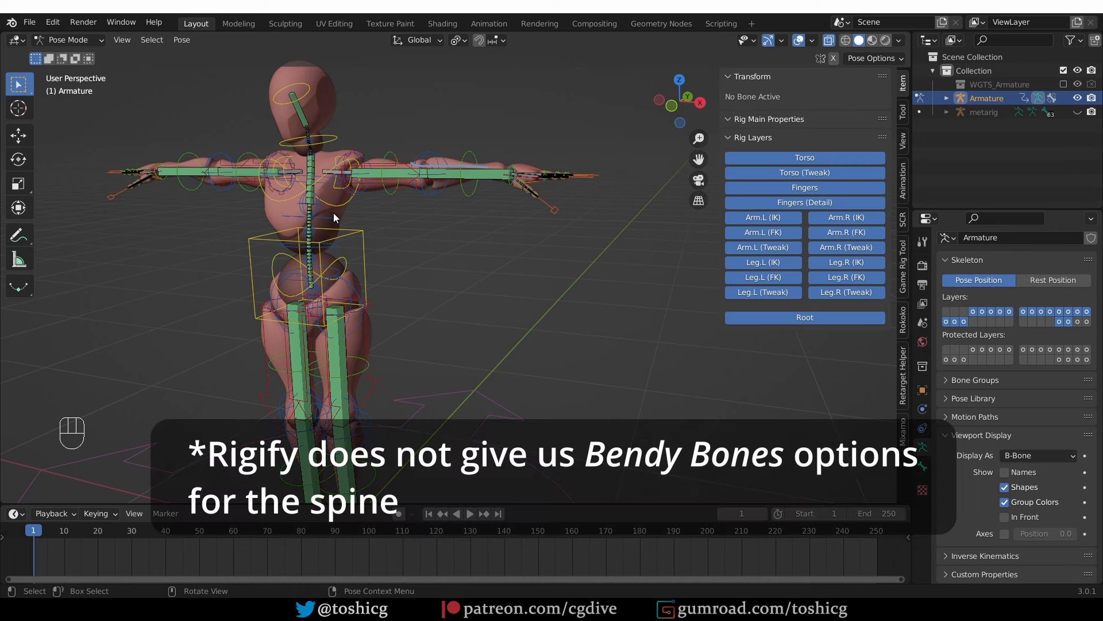
click(311, 267)
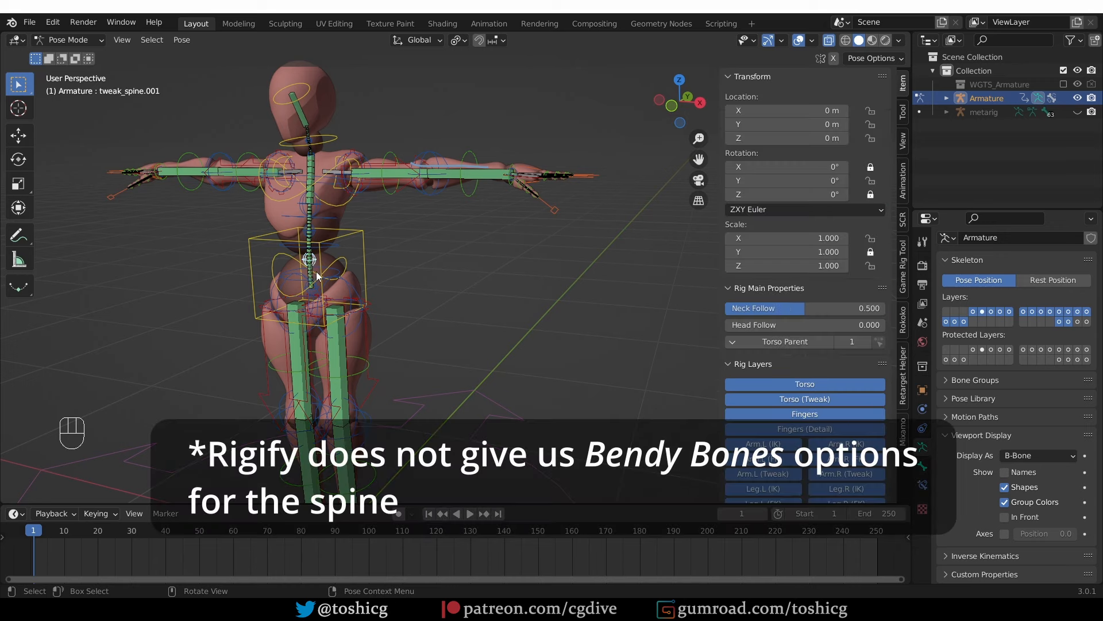